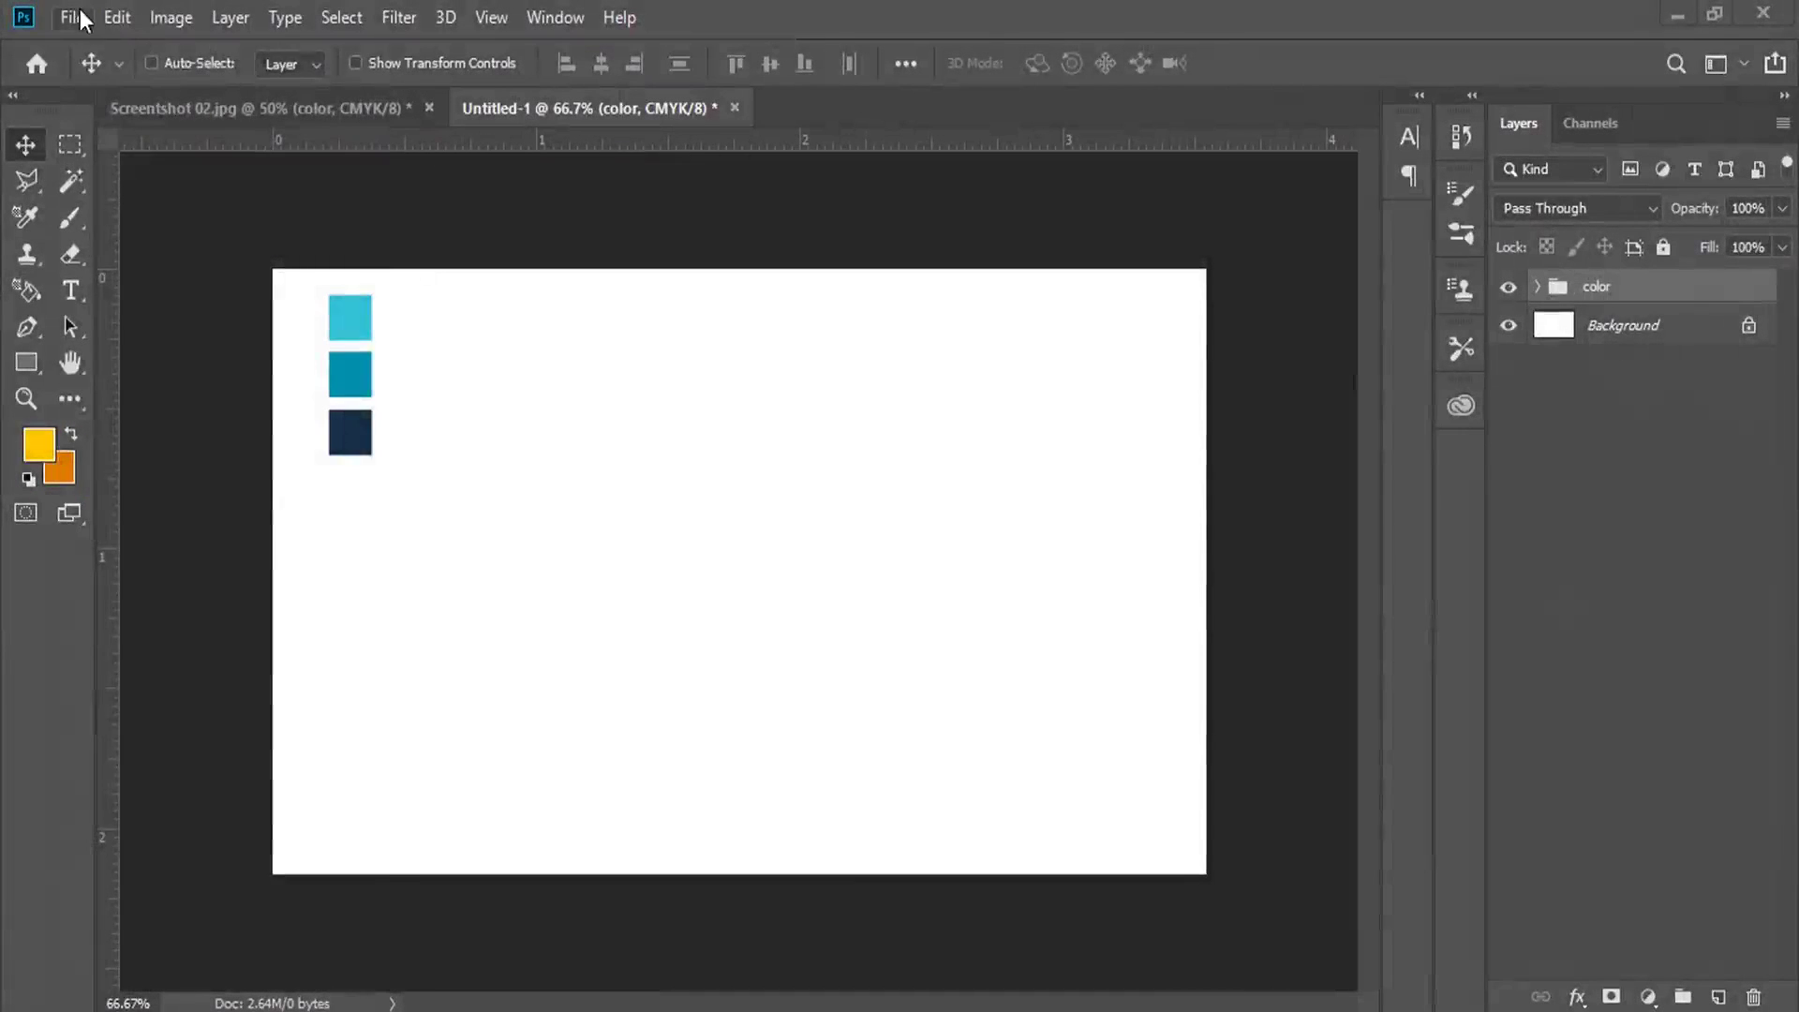
Verify the new-document settings of 9 × 5.5 cm, 300 ppi, CMYK Color, then return to Untitled-1
left_click(73, 17)
left_click(103, 44)
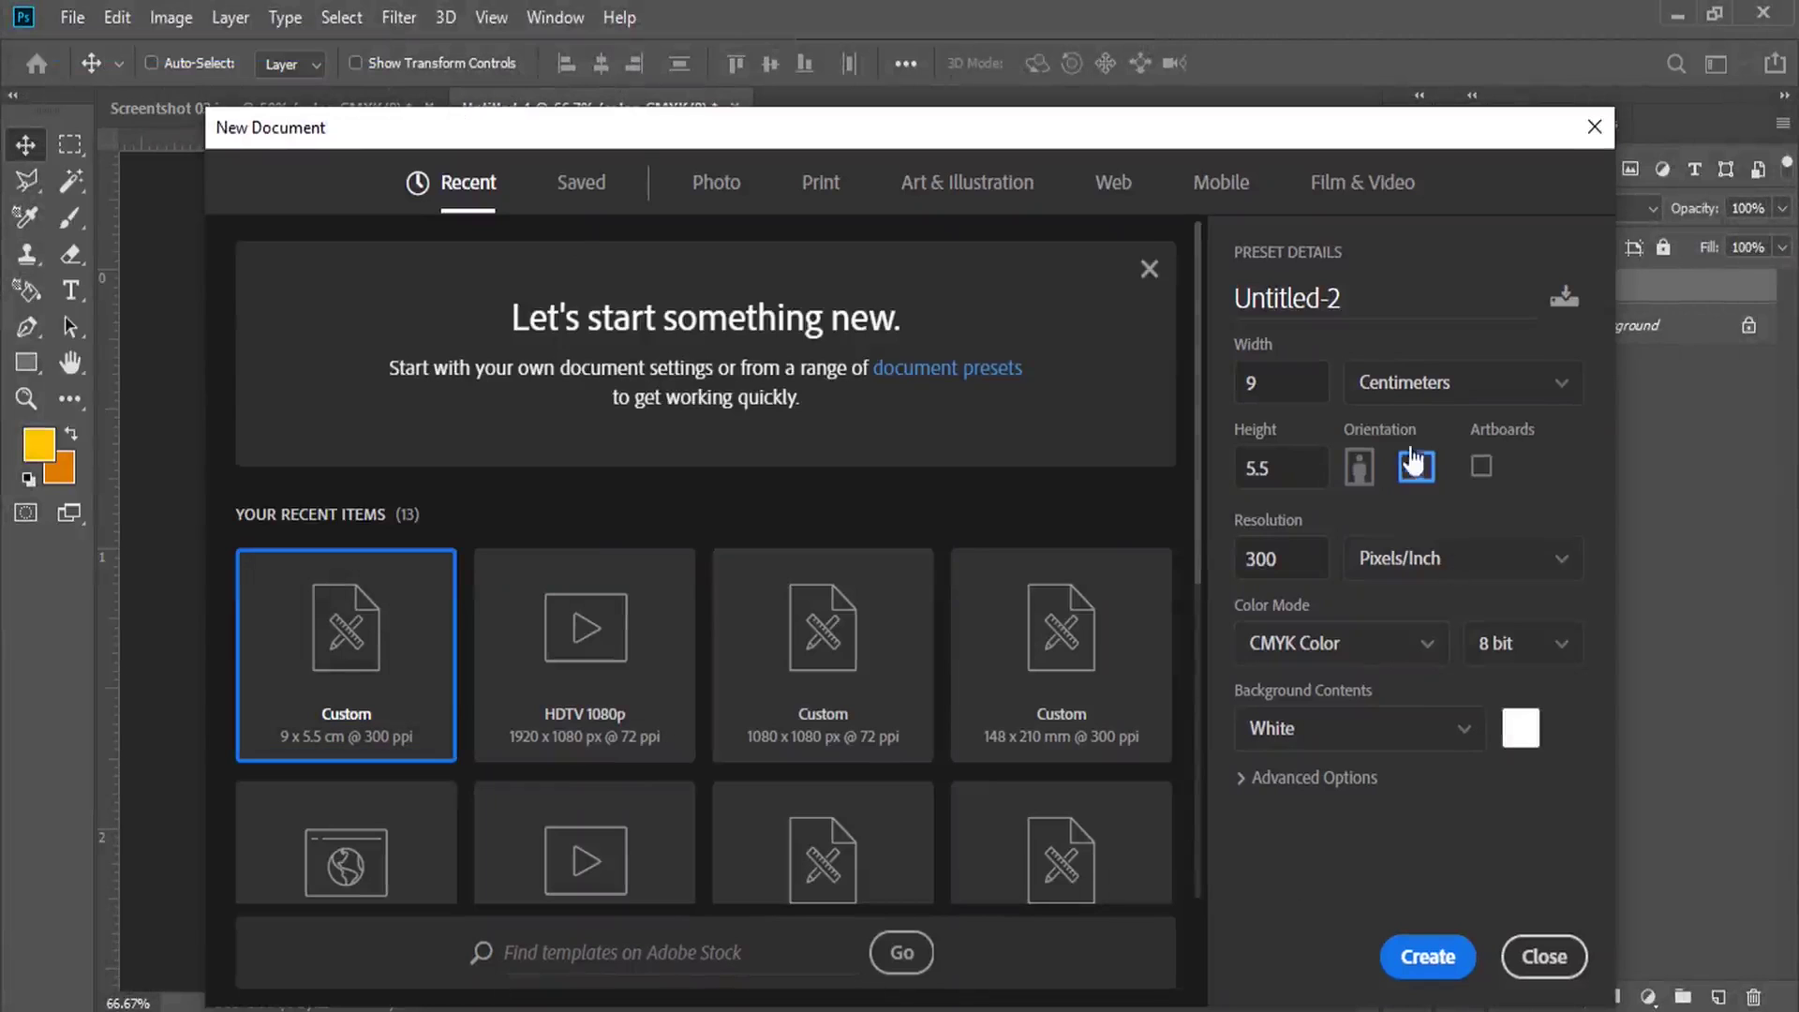
left_click(1400, 386)
left_click(1417, 532)
left_click(1256, 471)
left_click(1279, 562)
left_click(1316, 656)
left_click(1289, 824)
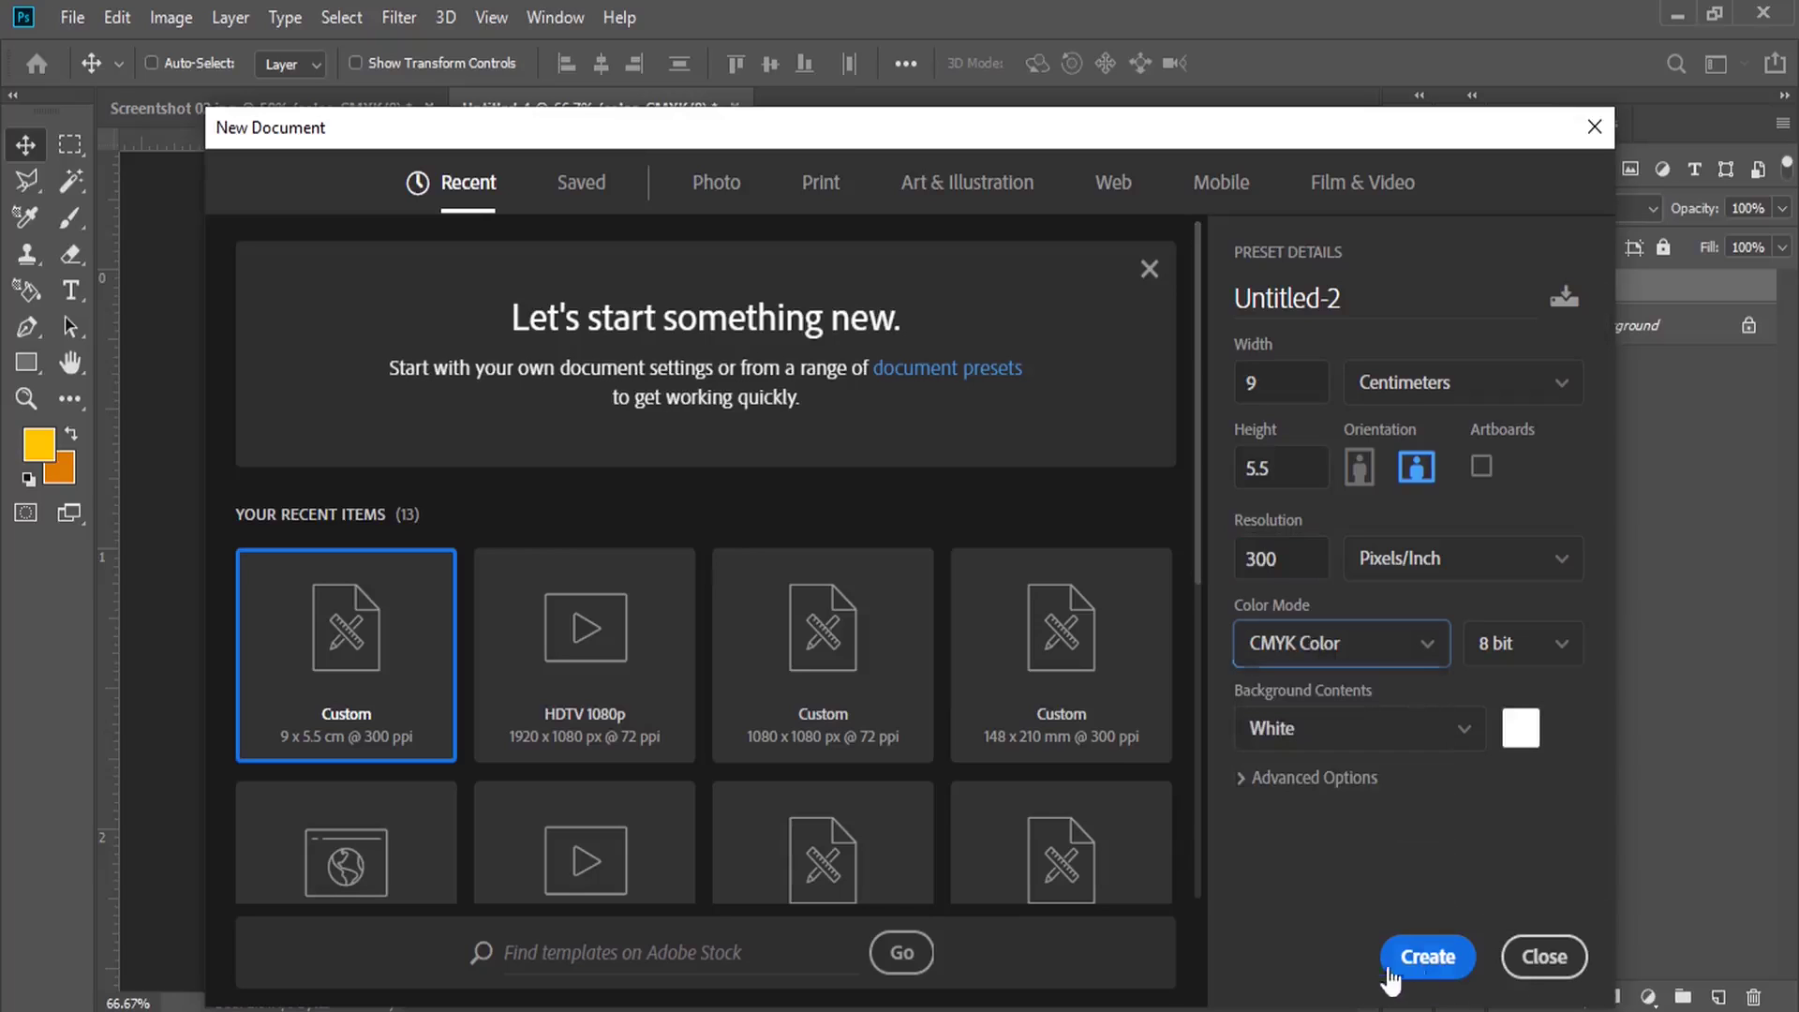
left_click(1537, 960)
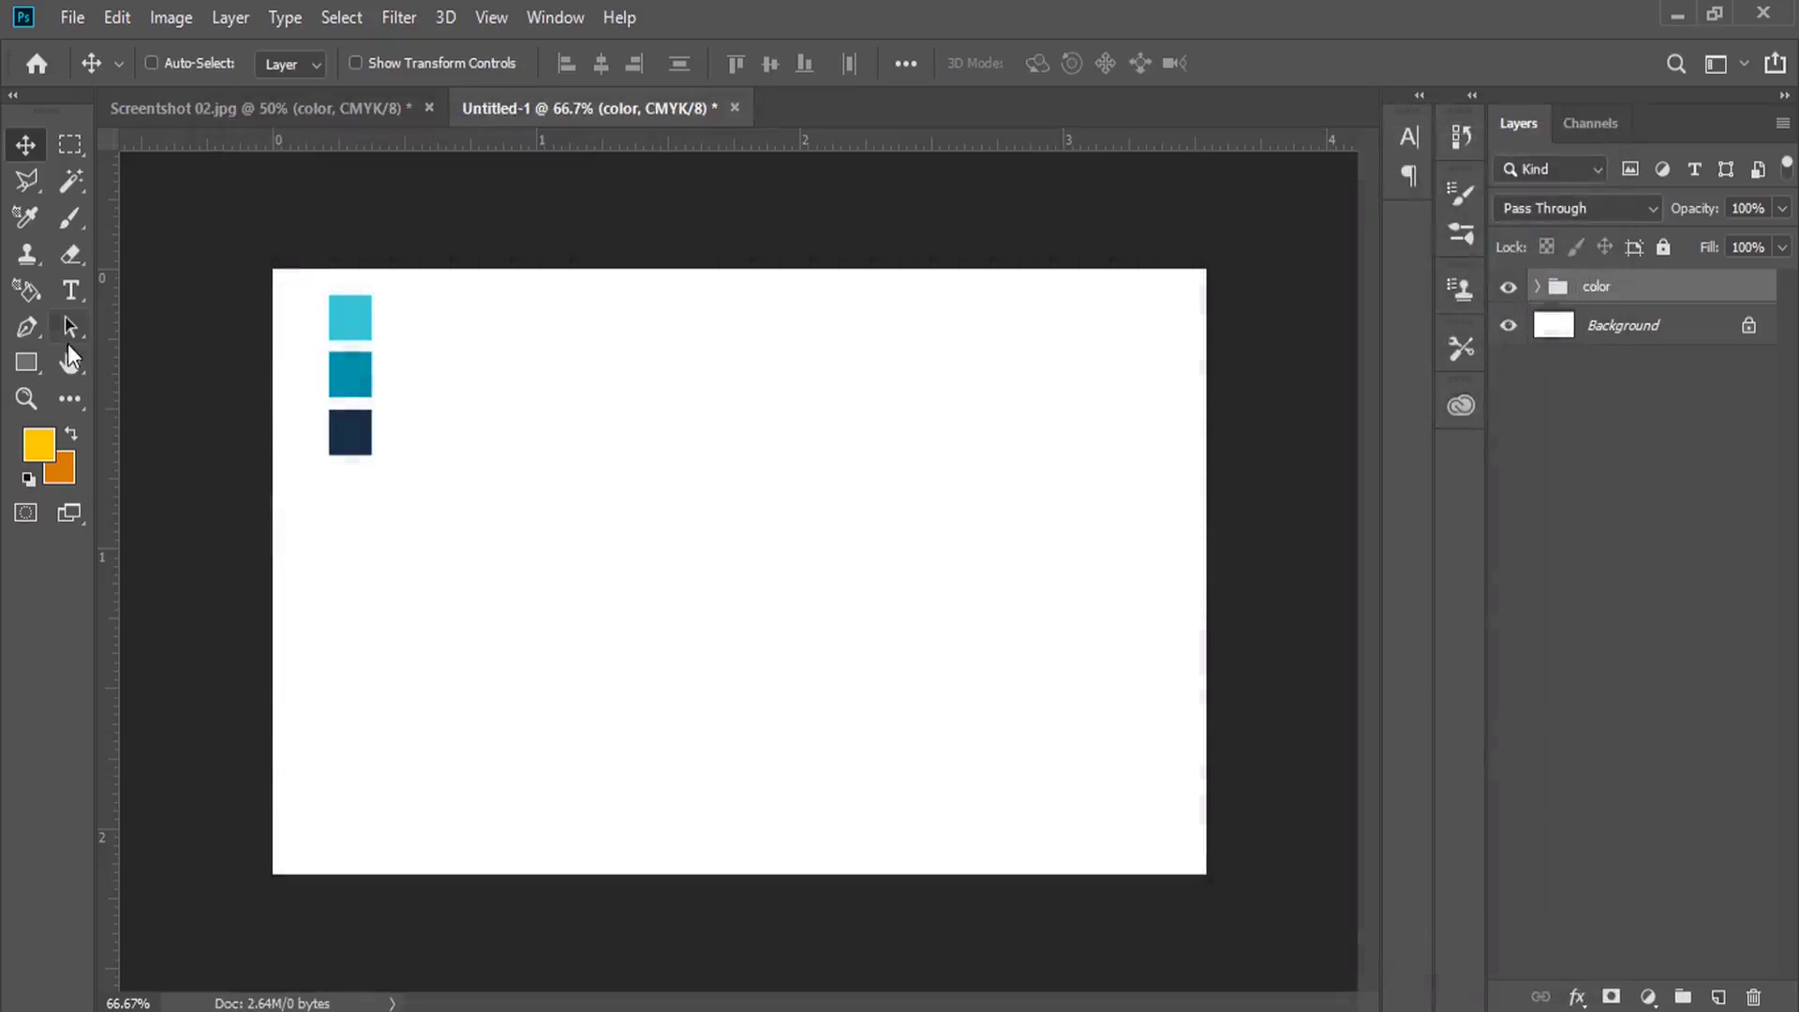
left_click(26, 363)
Draw a tall narrow rectangle down from the card's top and fill it with #34c2d7
right_click(32, 362)
left_click(84, 356)
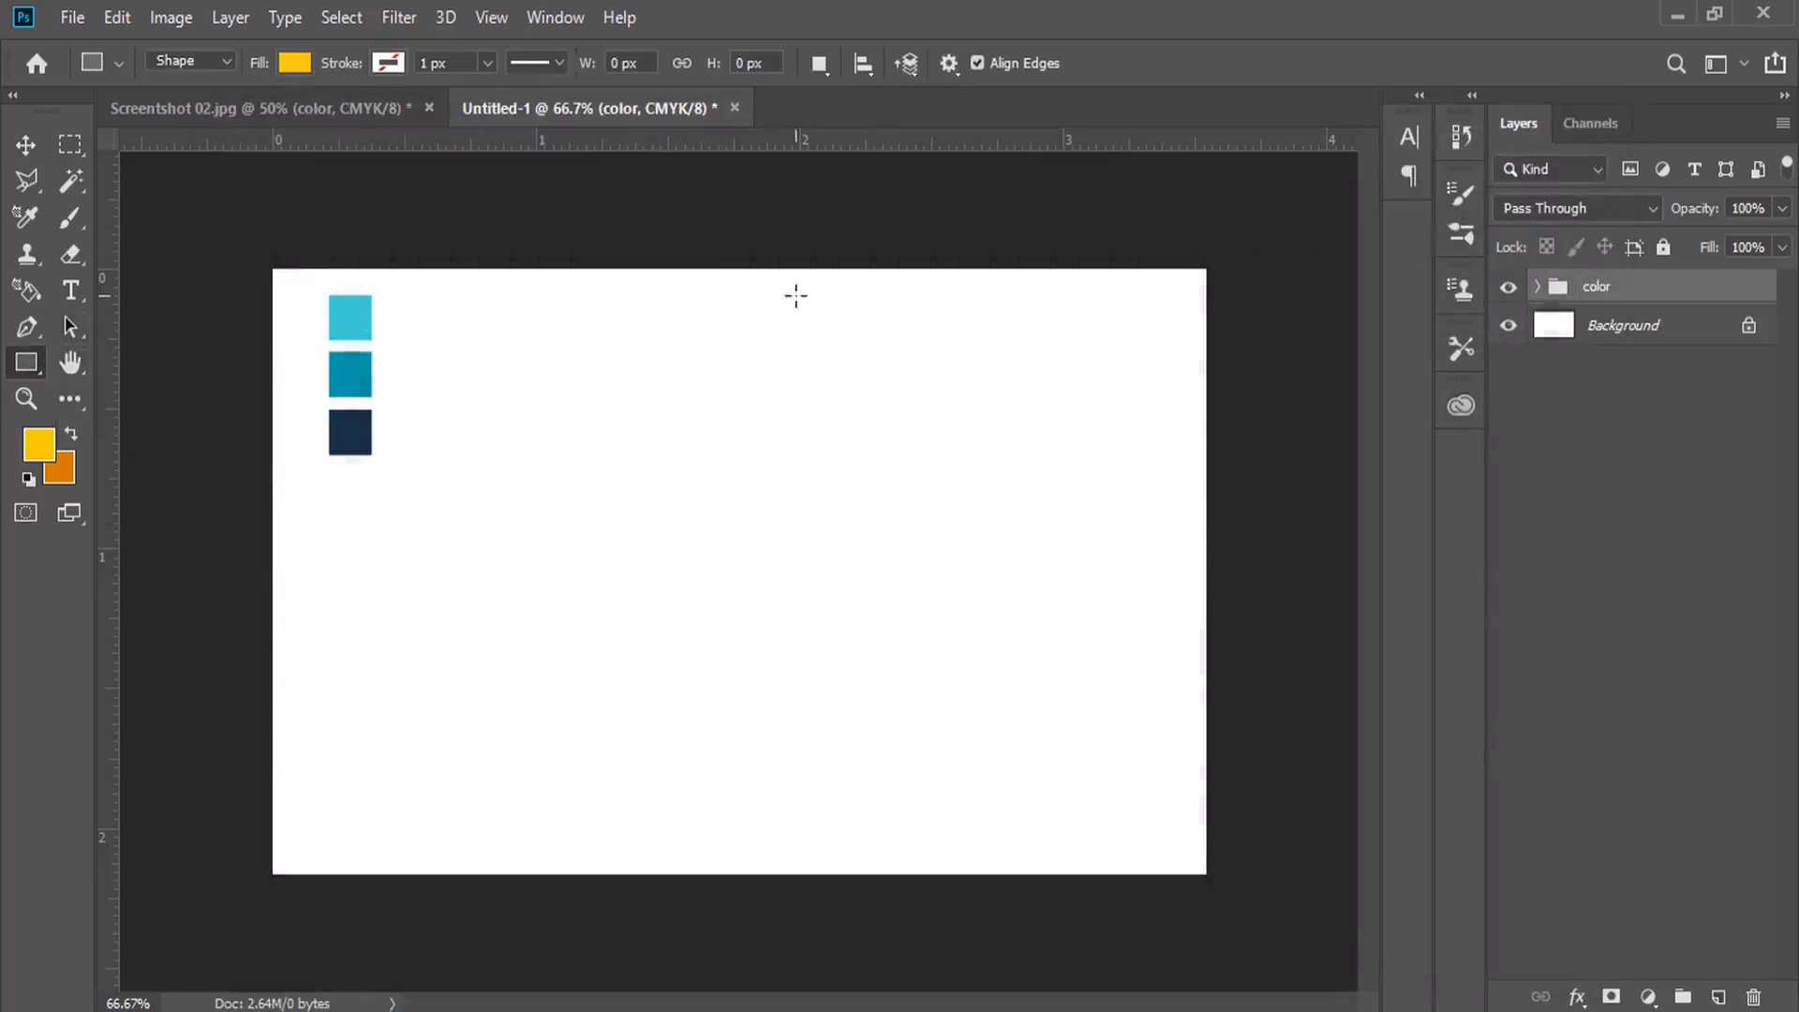
left_click_drag(668, 255, 698, 637)
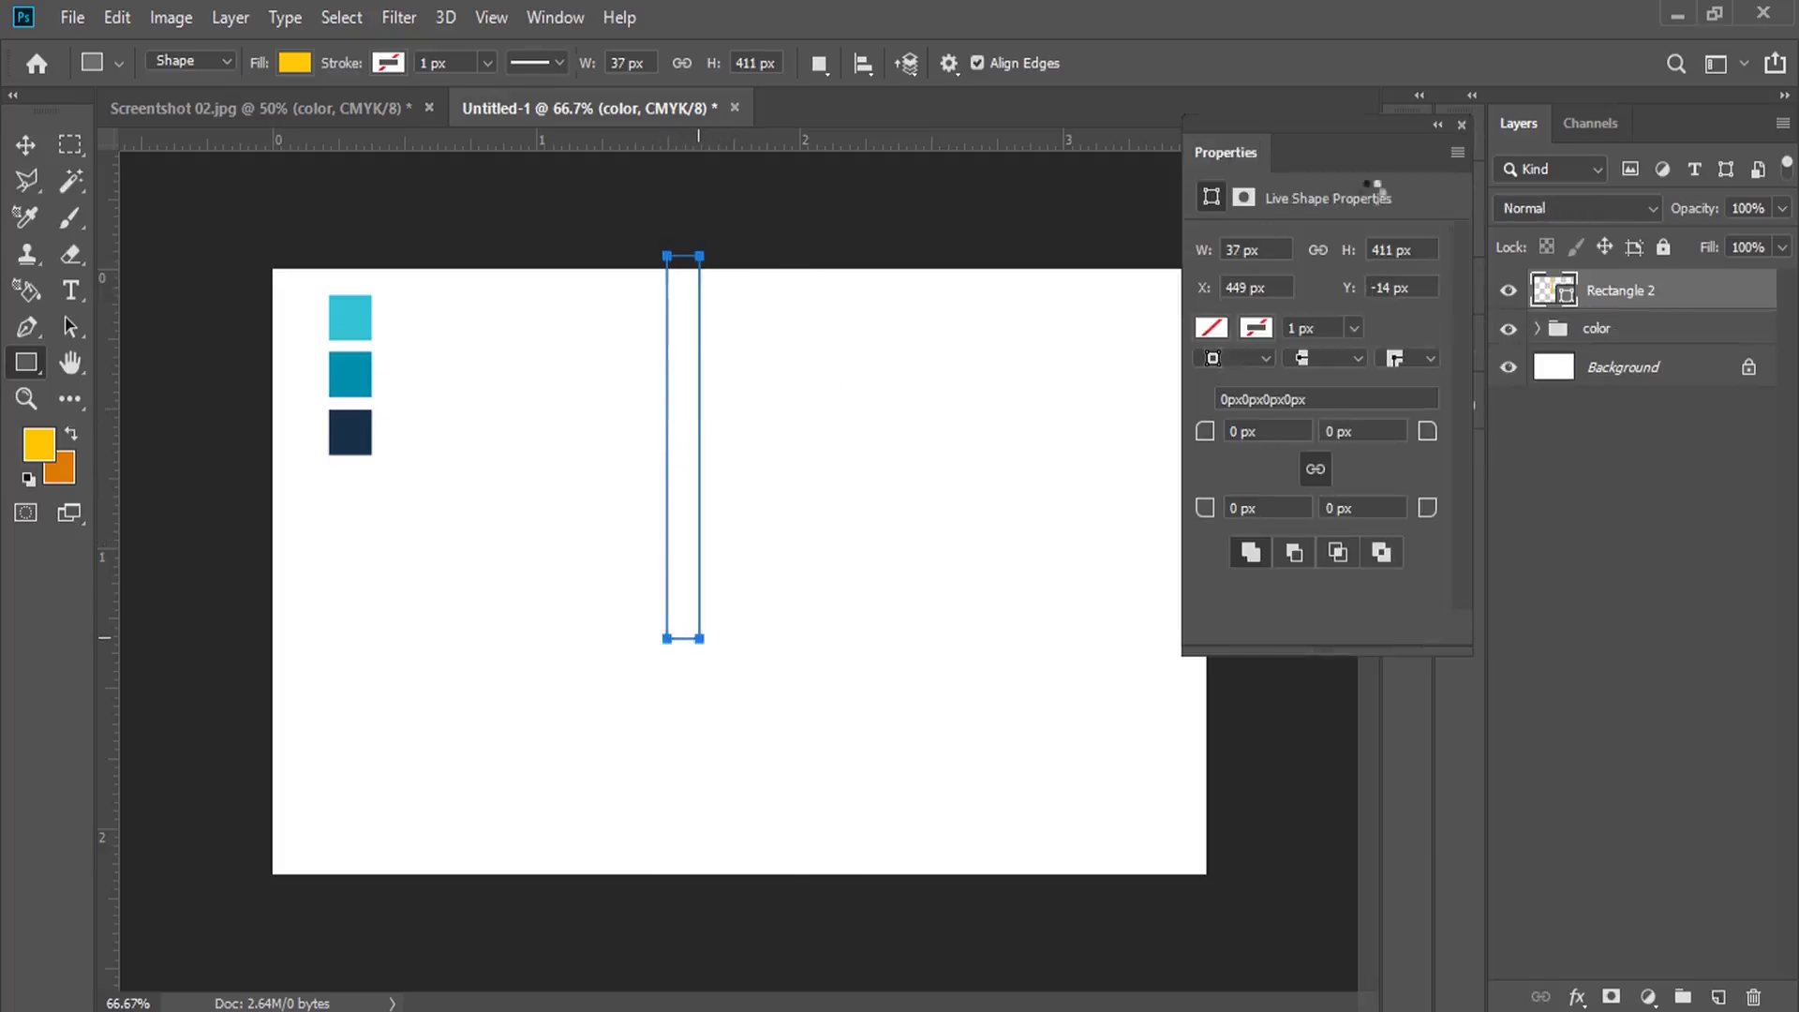
left_click(1462, 125)
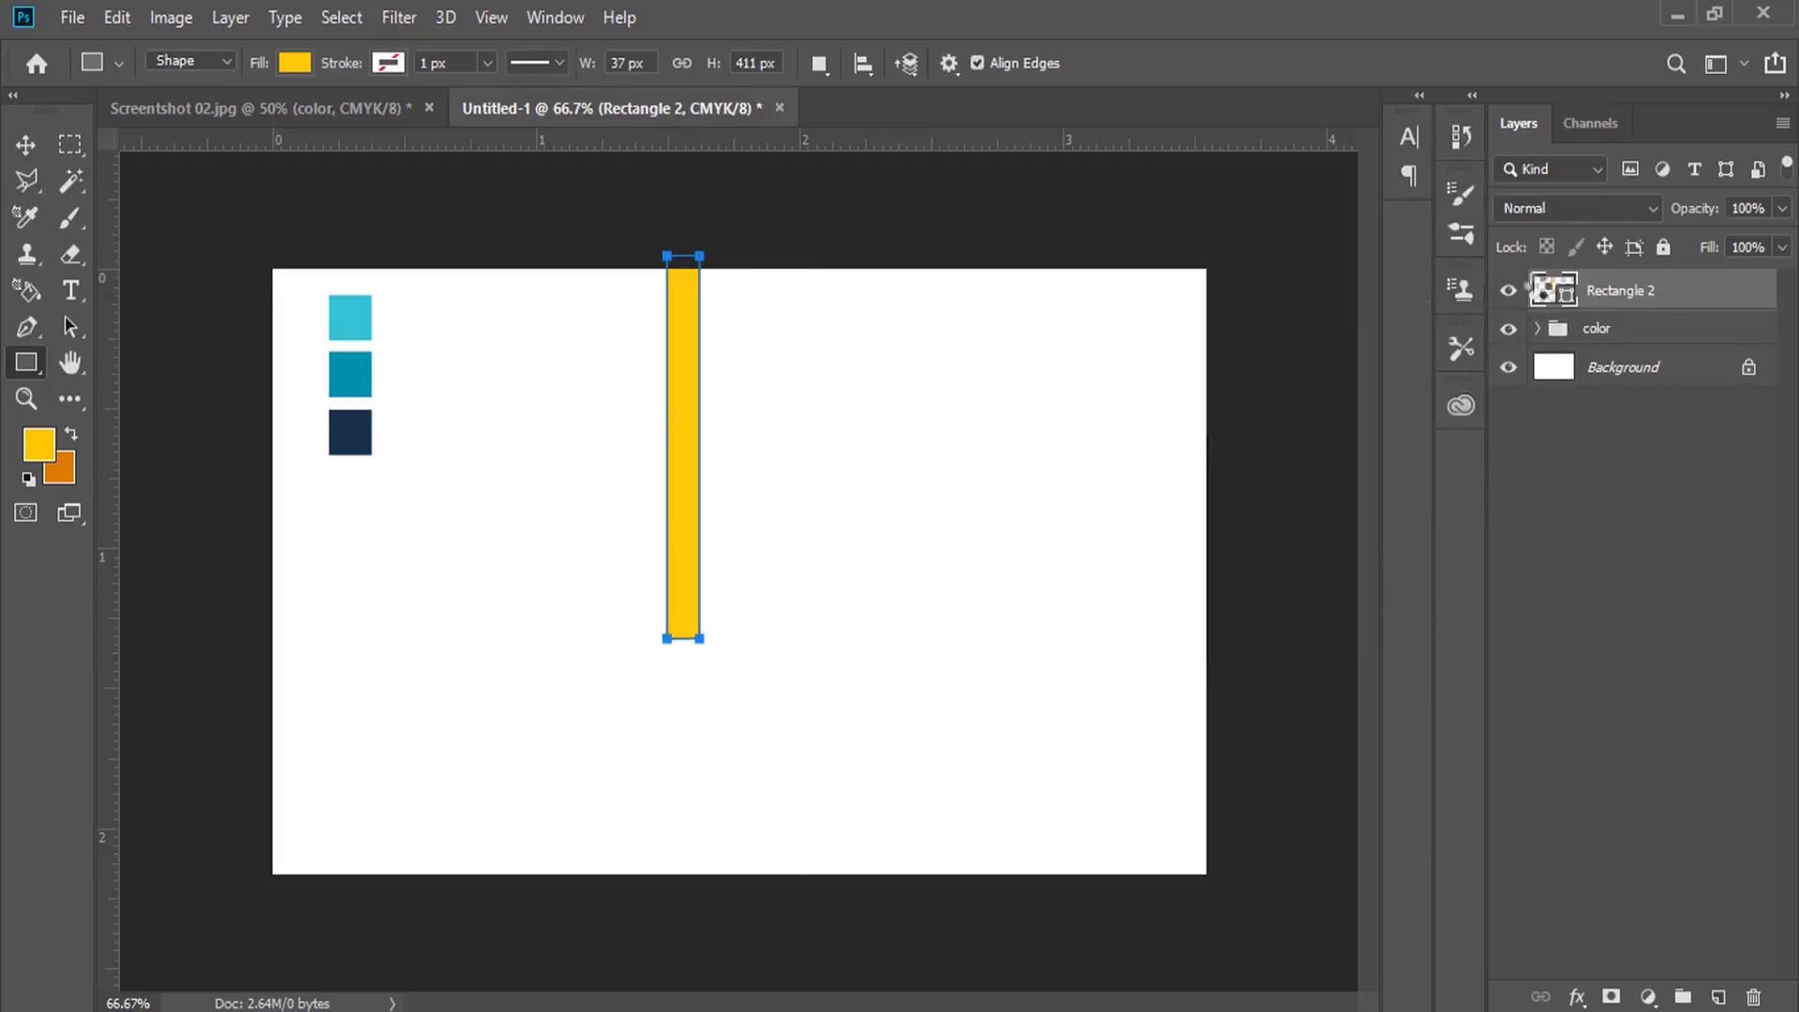
double_click(1544, 293)
left_click(351, 322)
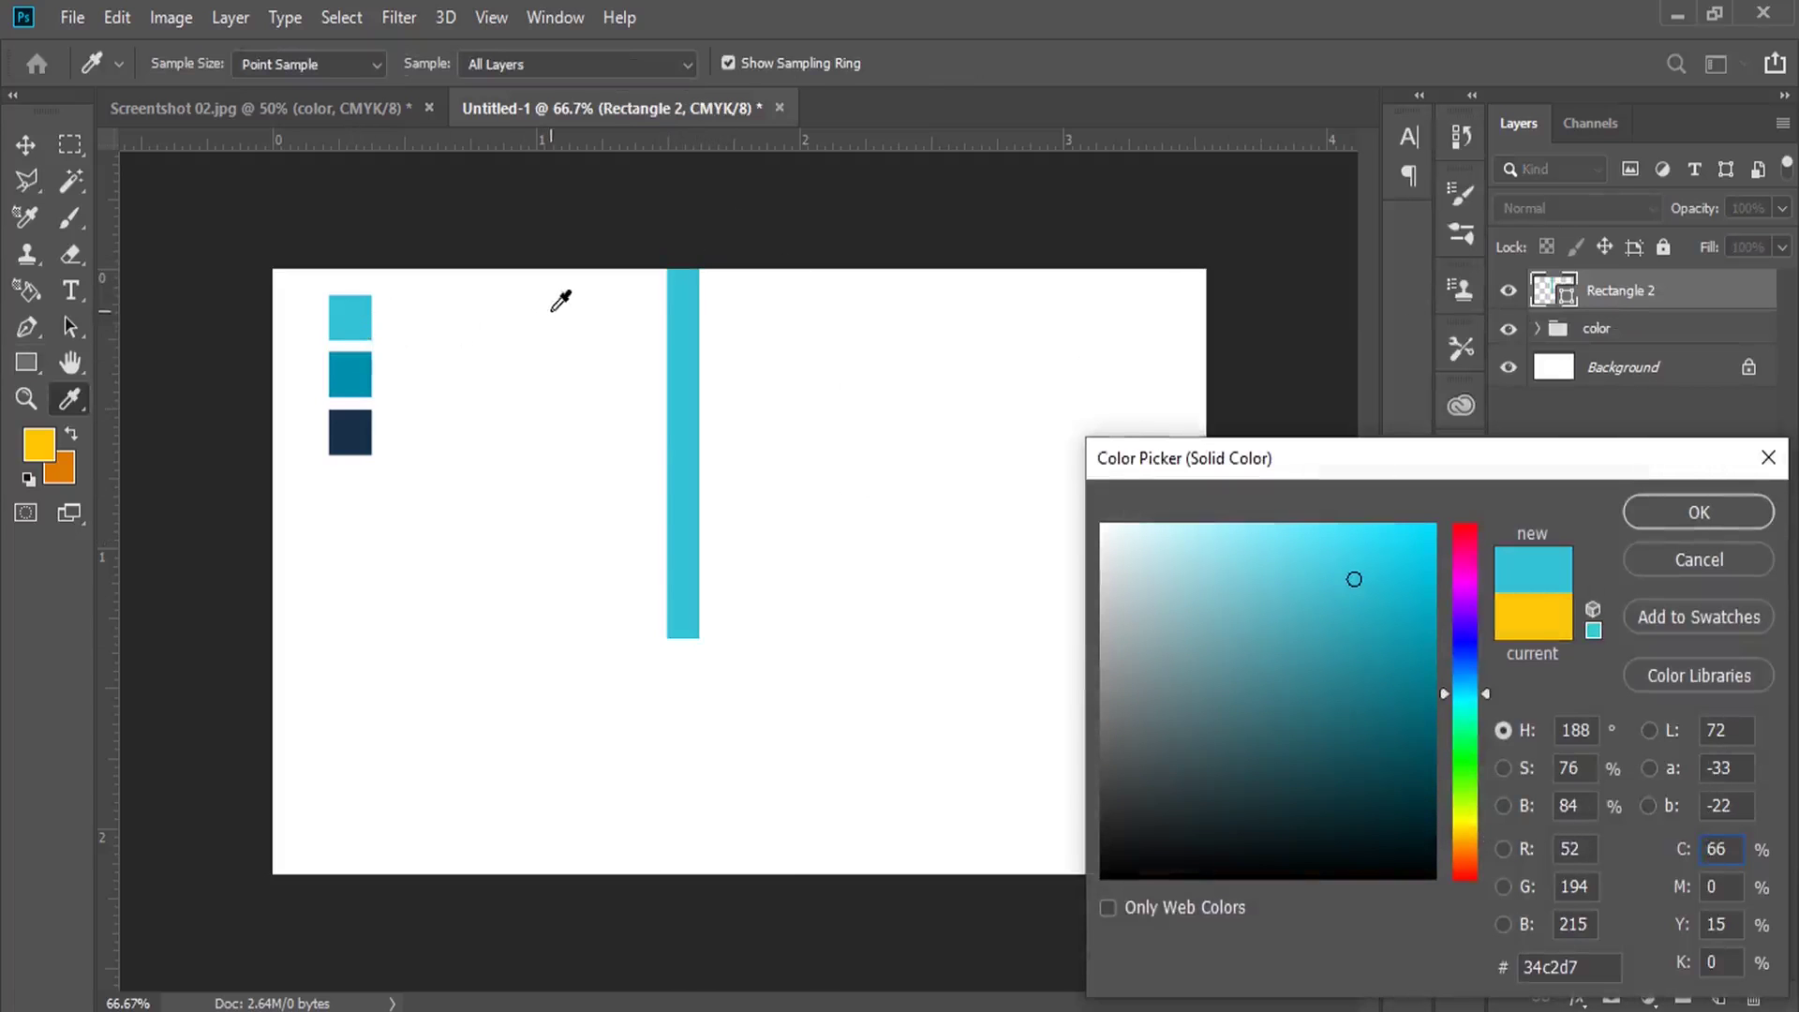
left_click(1697, 512)
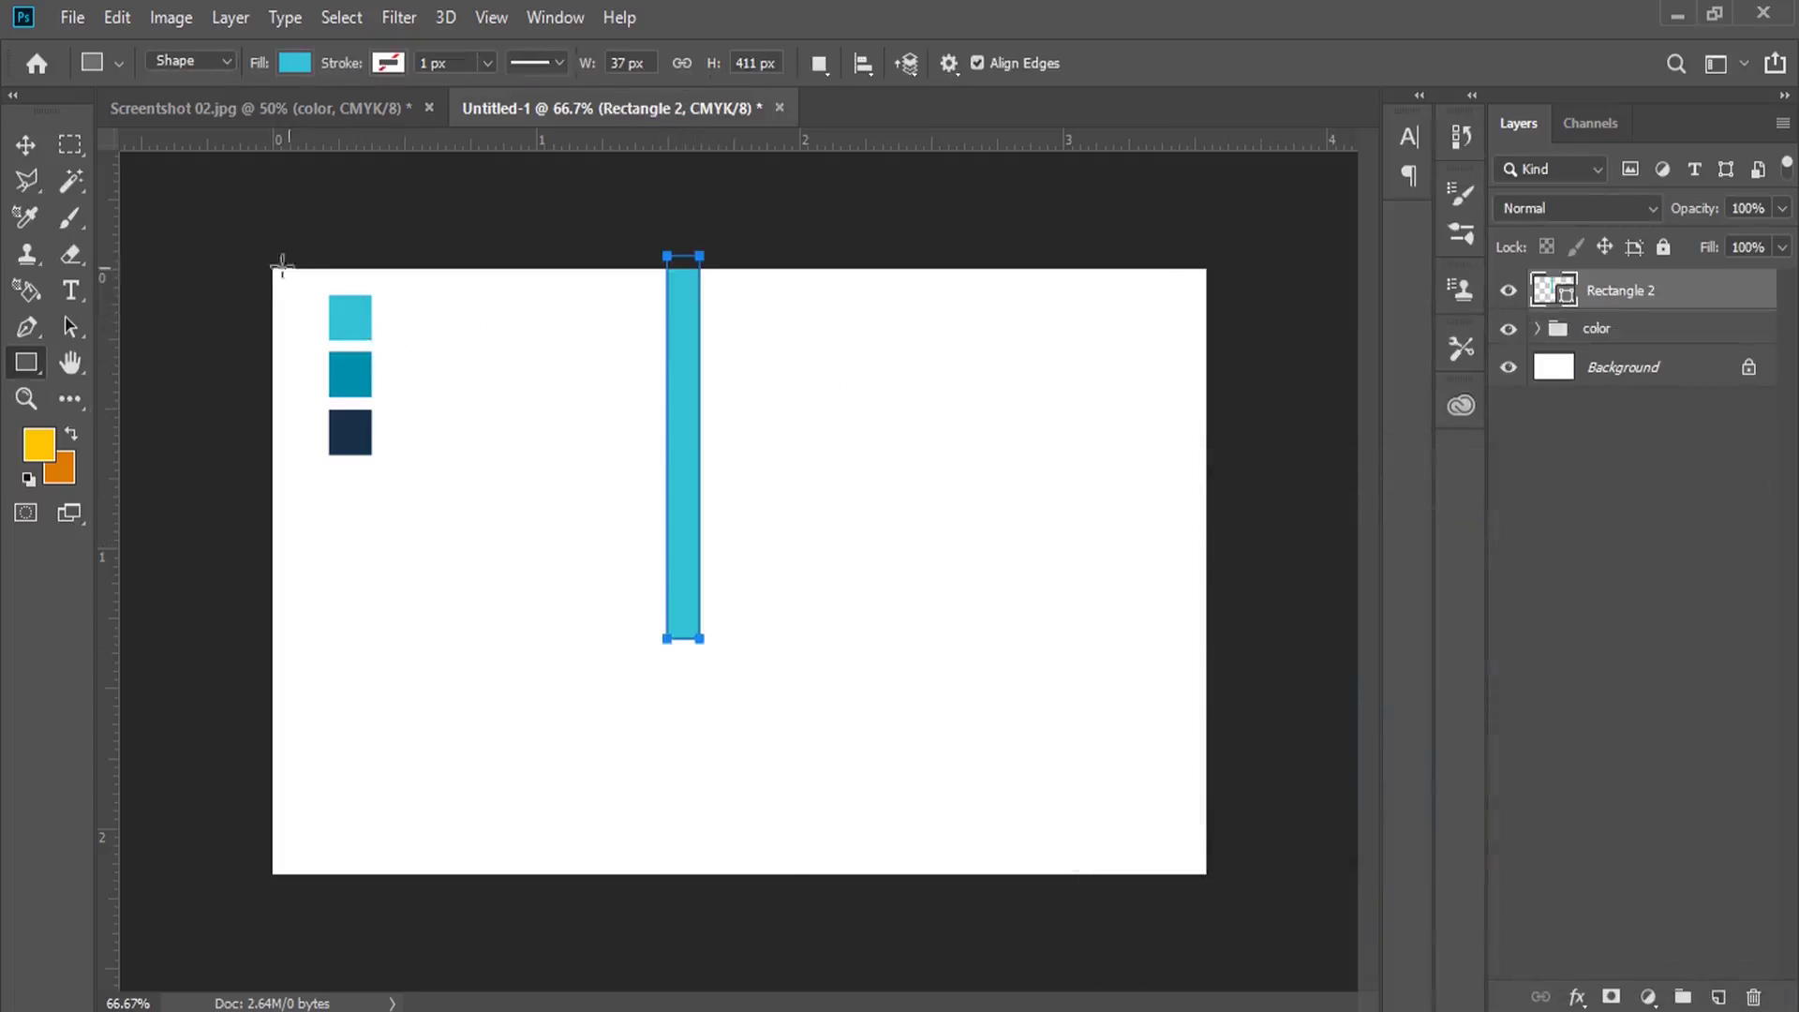
Rotate the cyan bar to about -19.89°, reposition it, and add a new empty layer
left_click(120, 15)
left_click(462, 623)
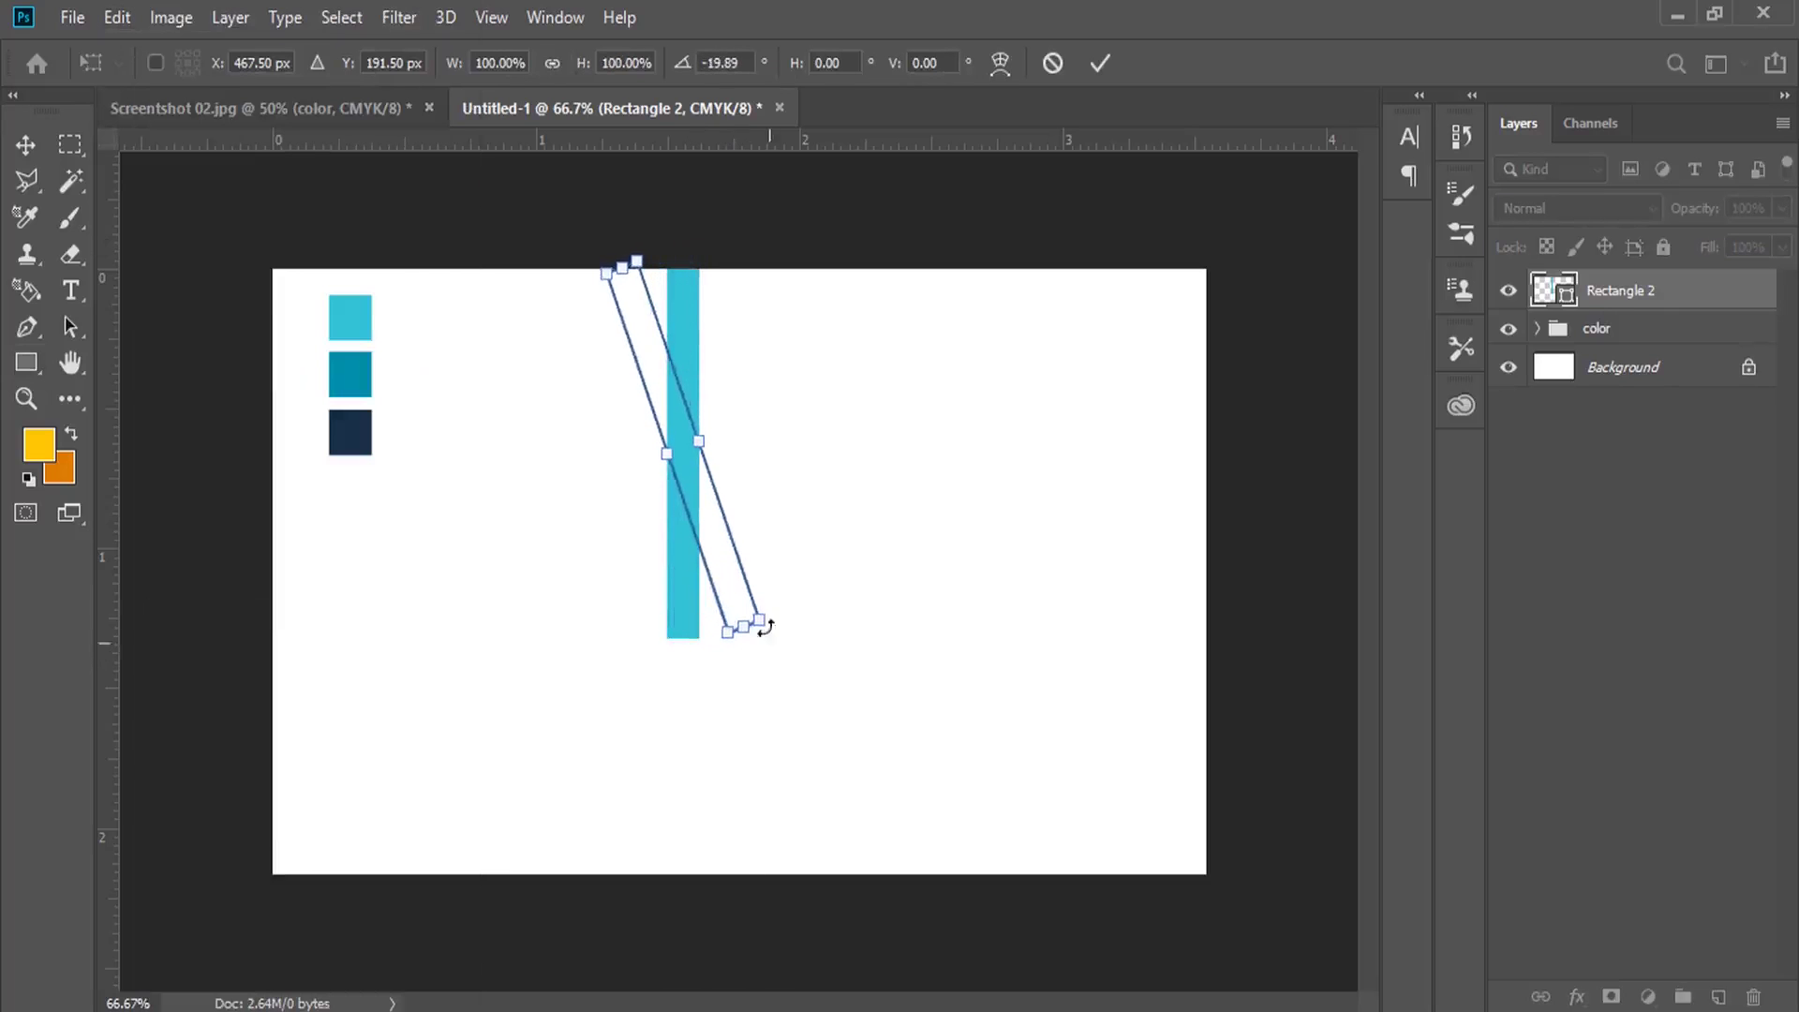
left_click_drag(698, 661, 766, 639)
left_click_drag(618, 270, 618, 242)
left_click_drag(671, 405, 694, 407)
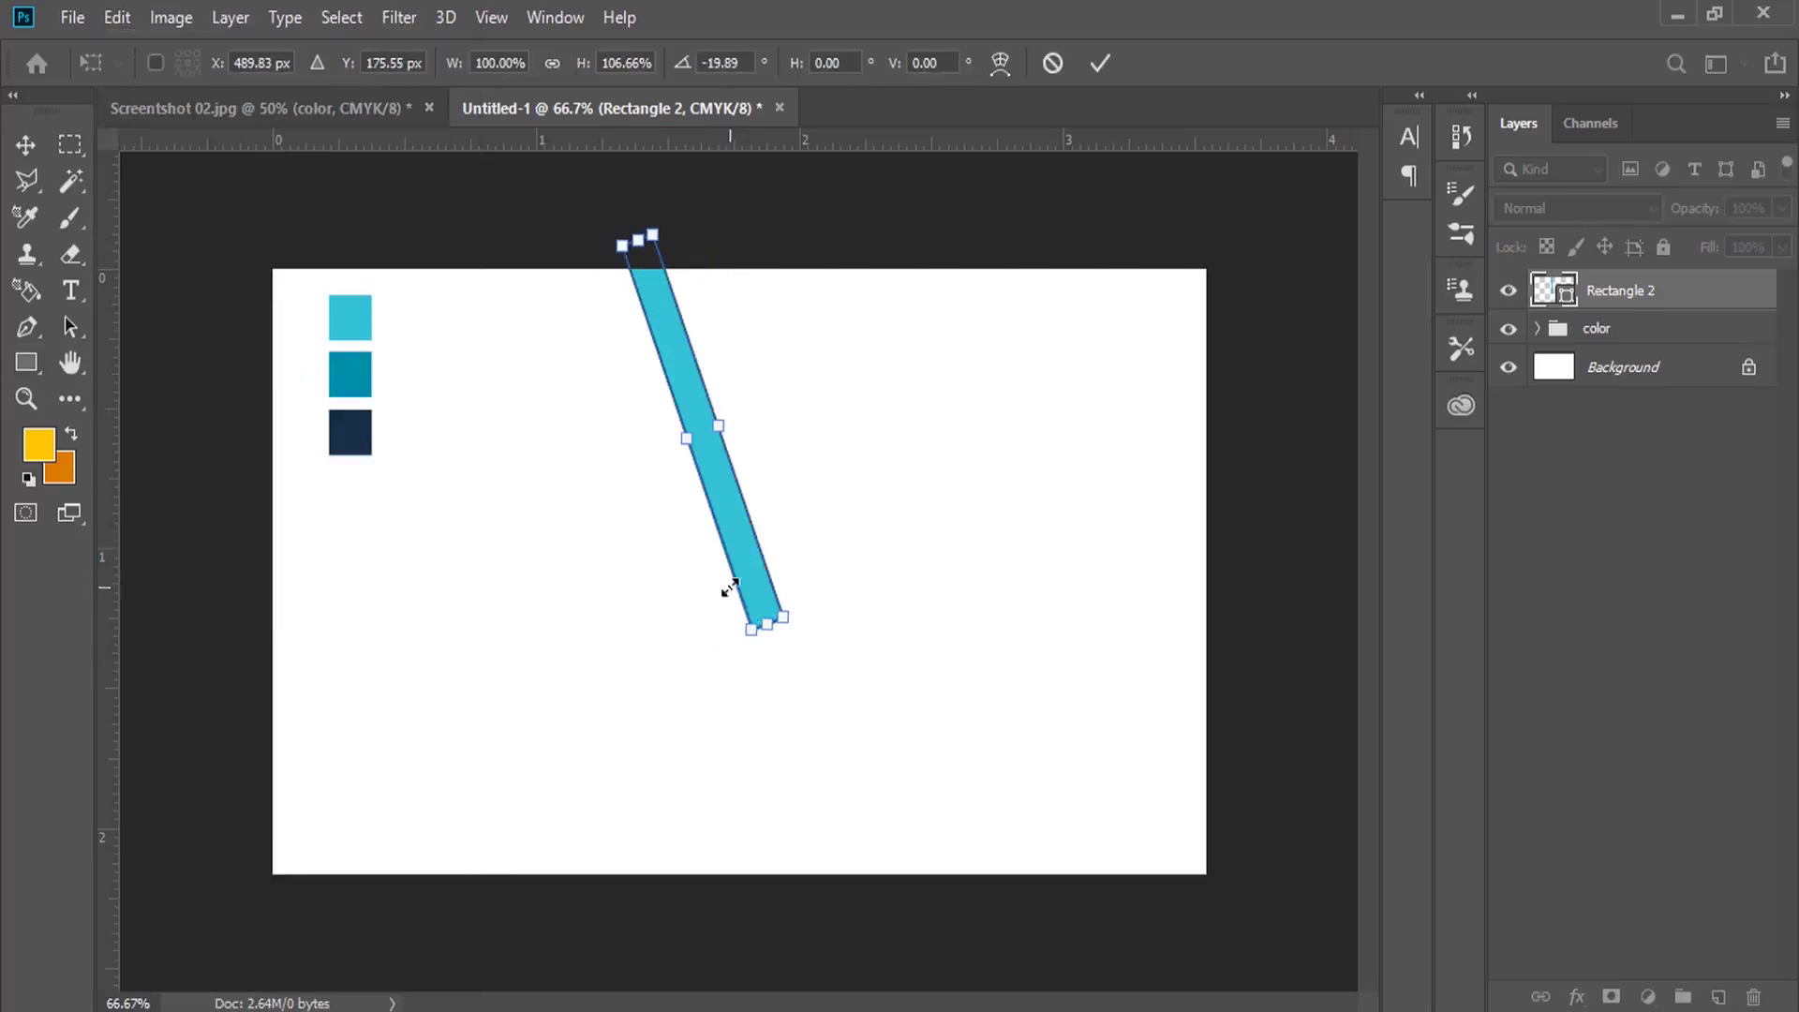
left_click(27, 398)
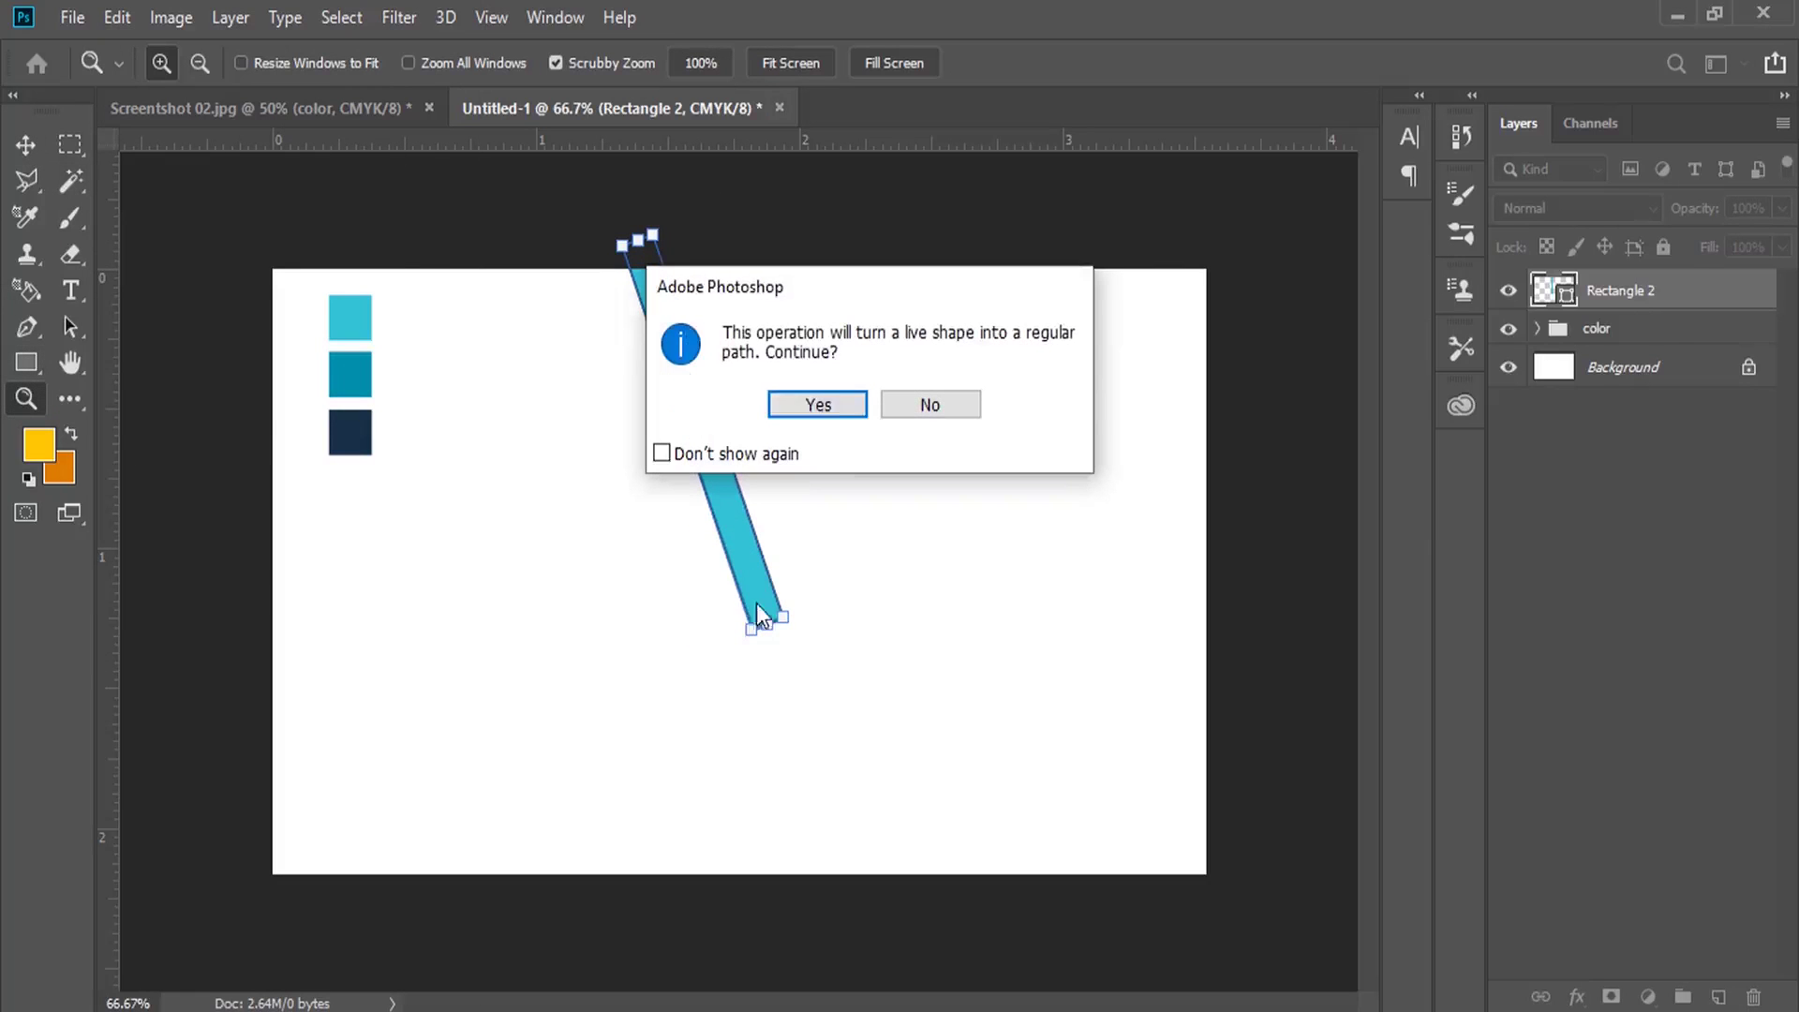
left_click(817, 404)
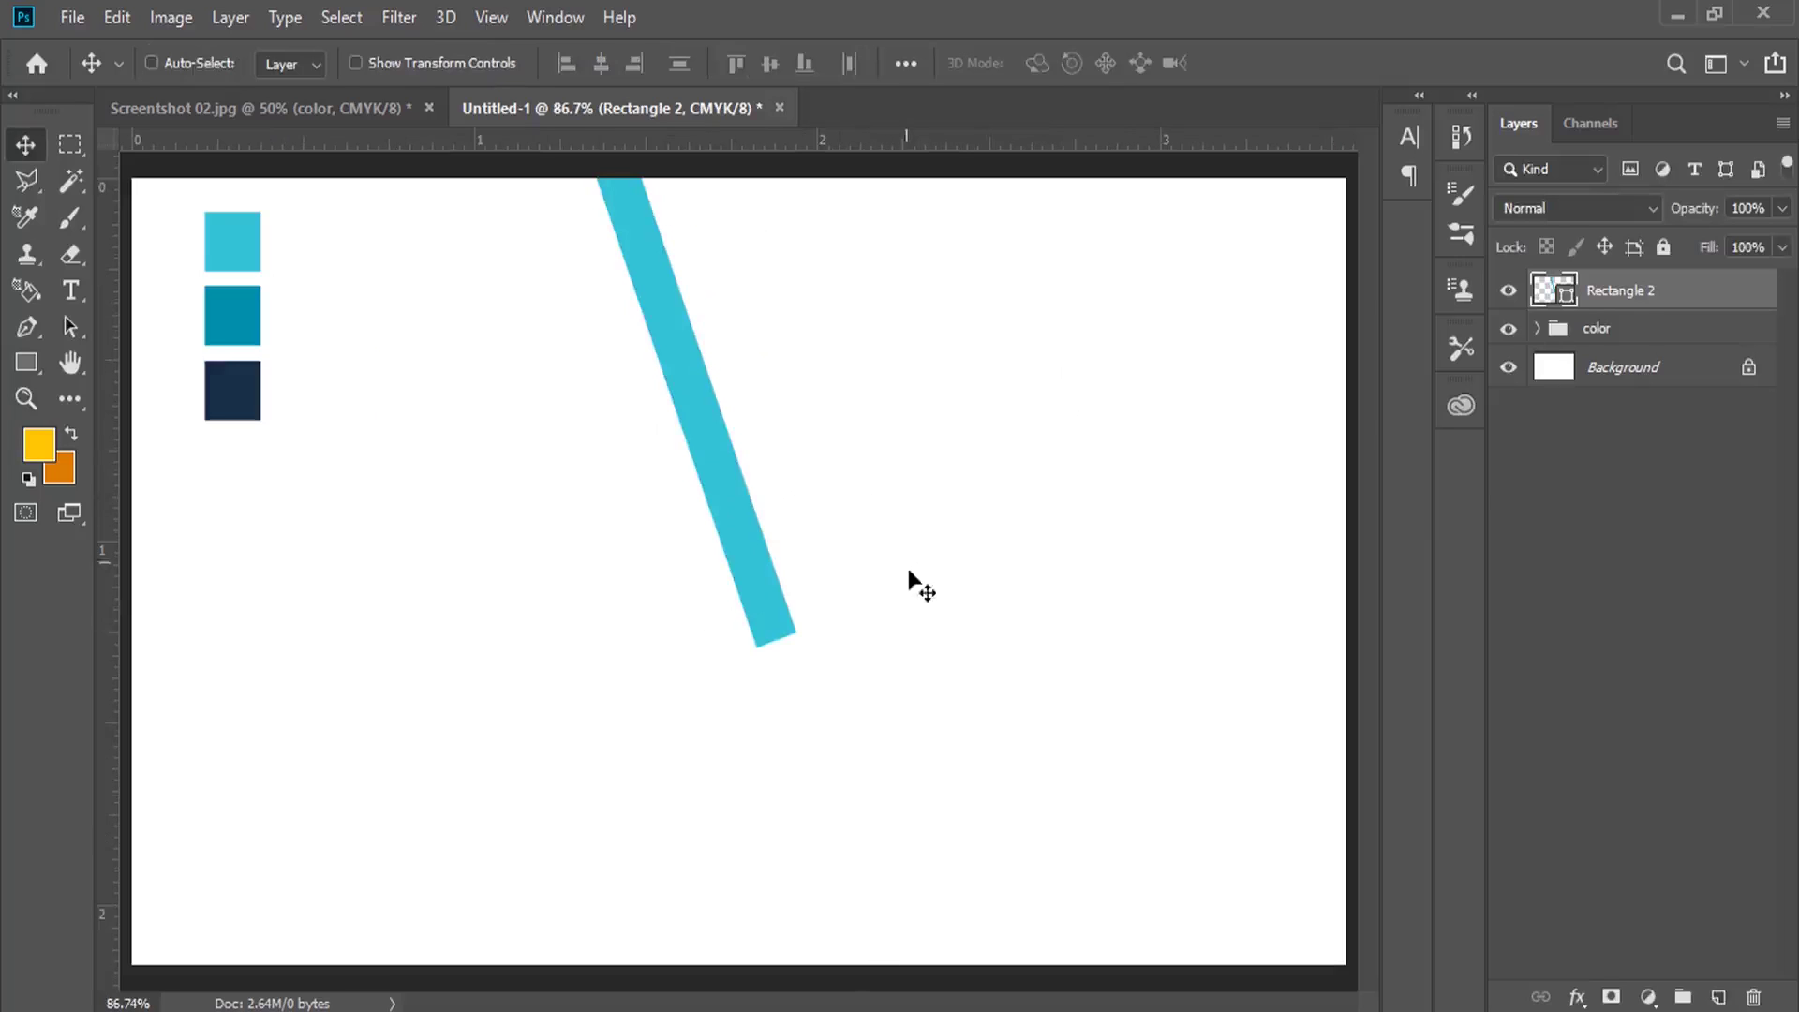
left_click(1718, 997)
left_click(26, 398)
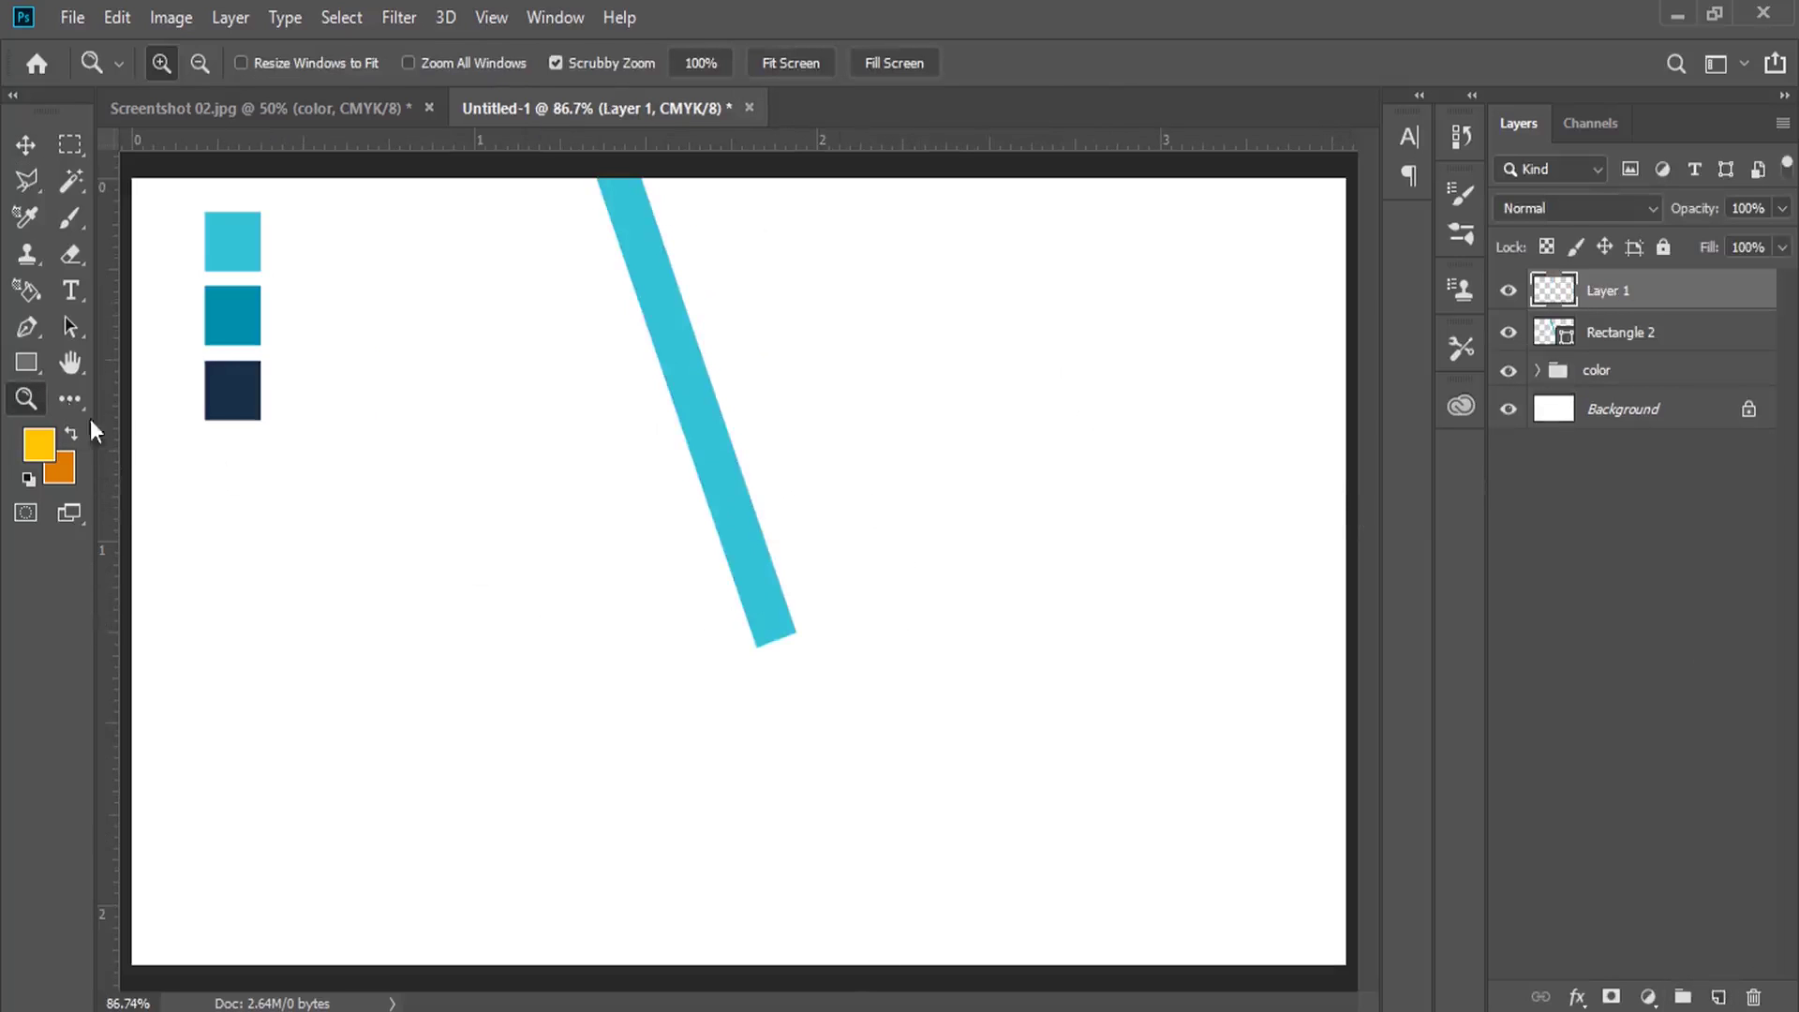
Draw a three-point triangle at the cyan bar's foot as a shape filled #0090ac
left_click(26, 327)
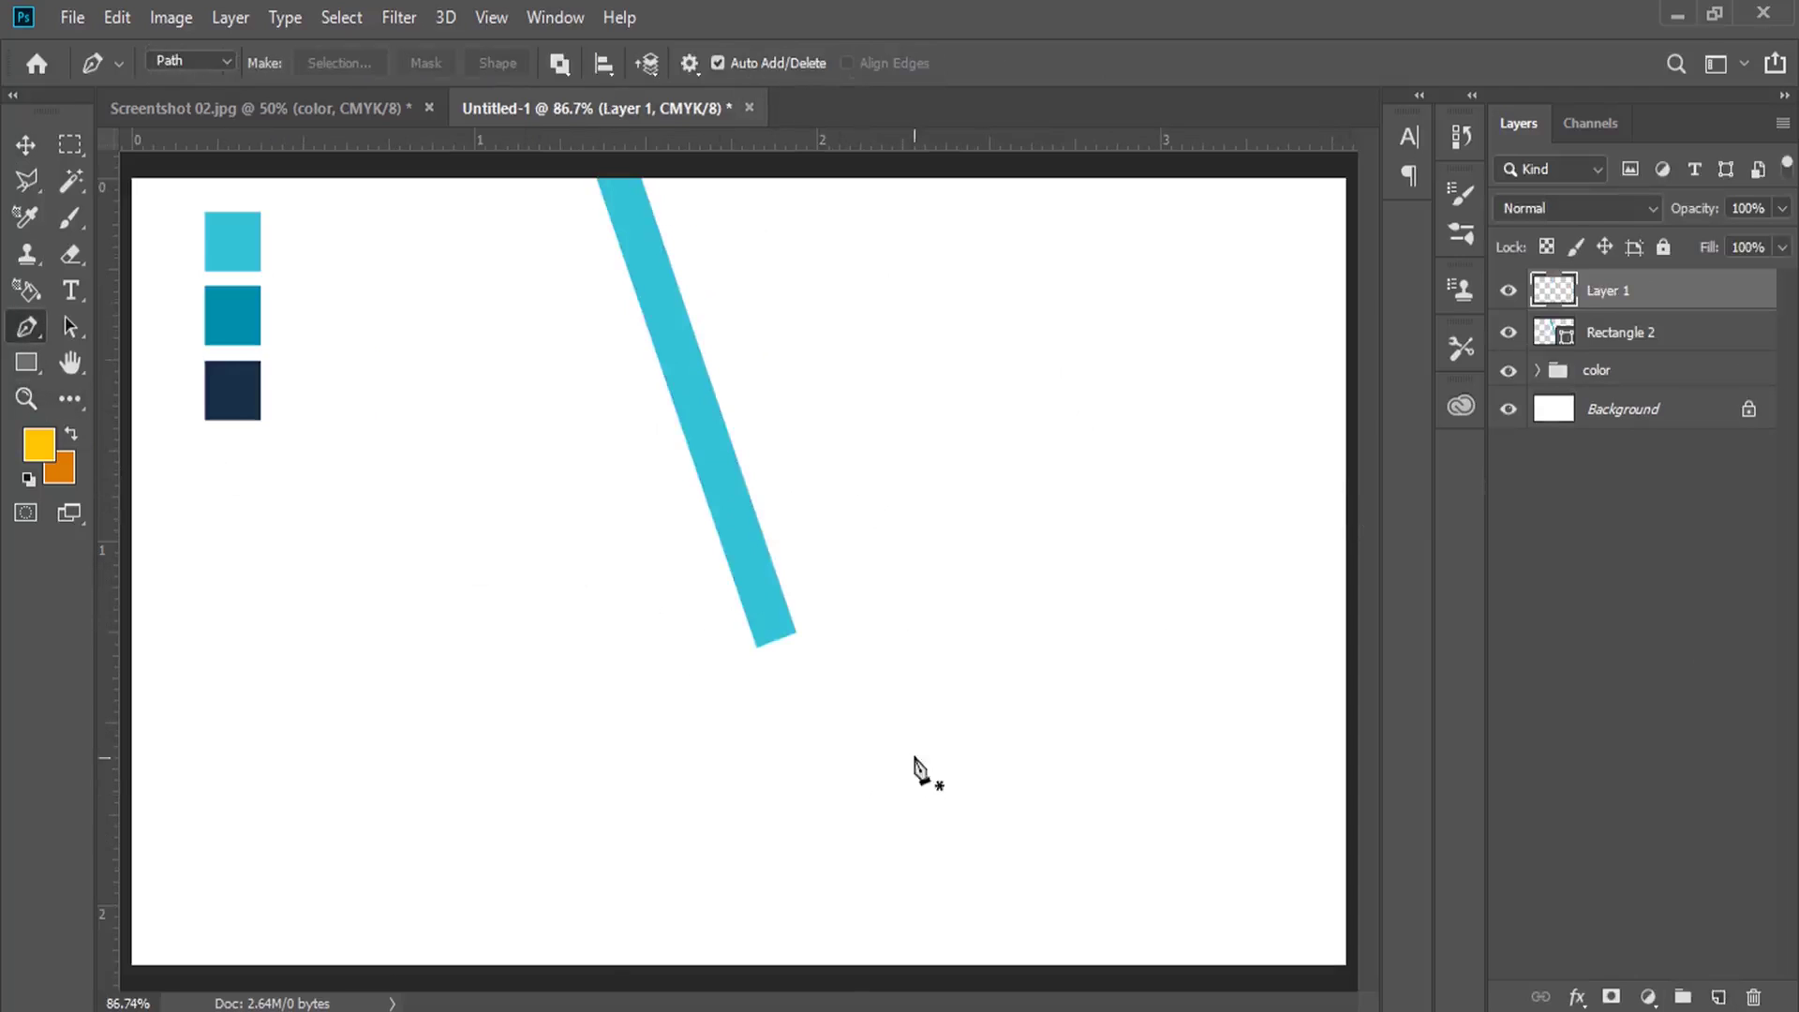
left_click(795, 630)
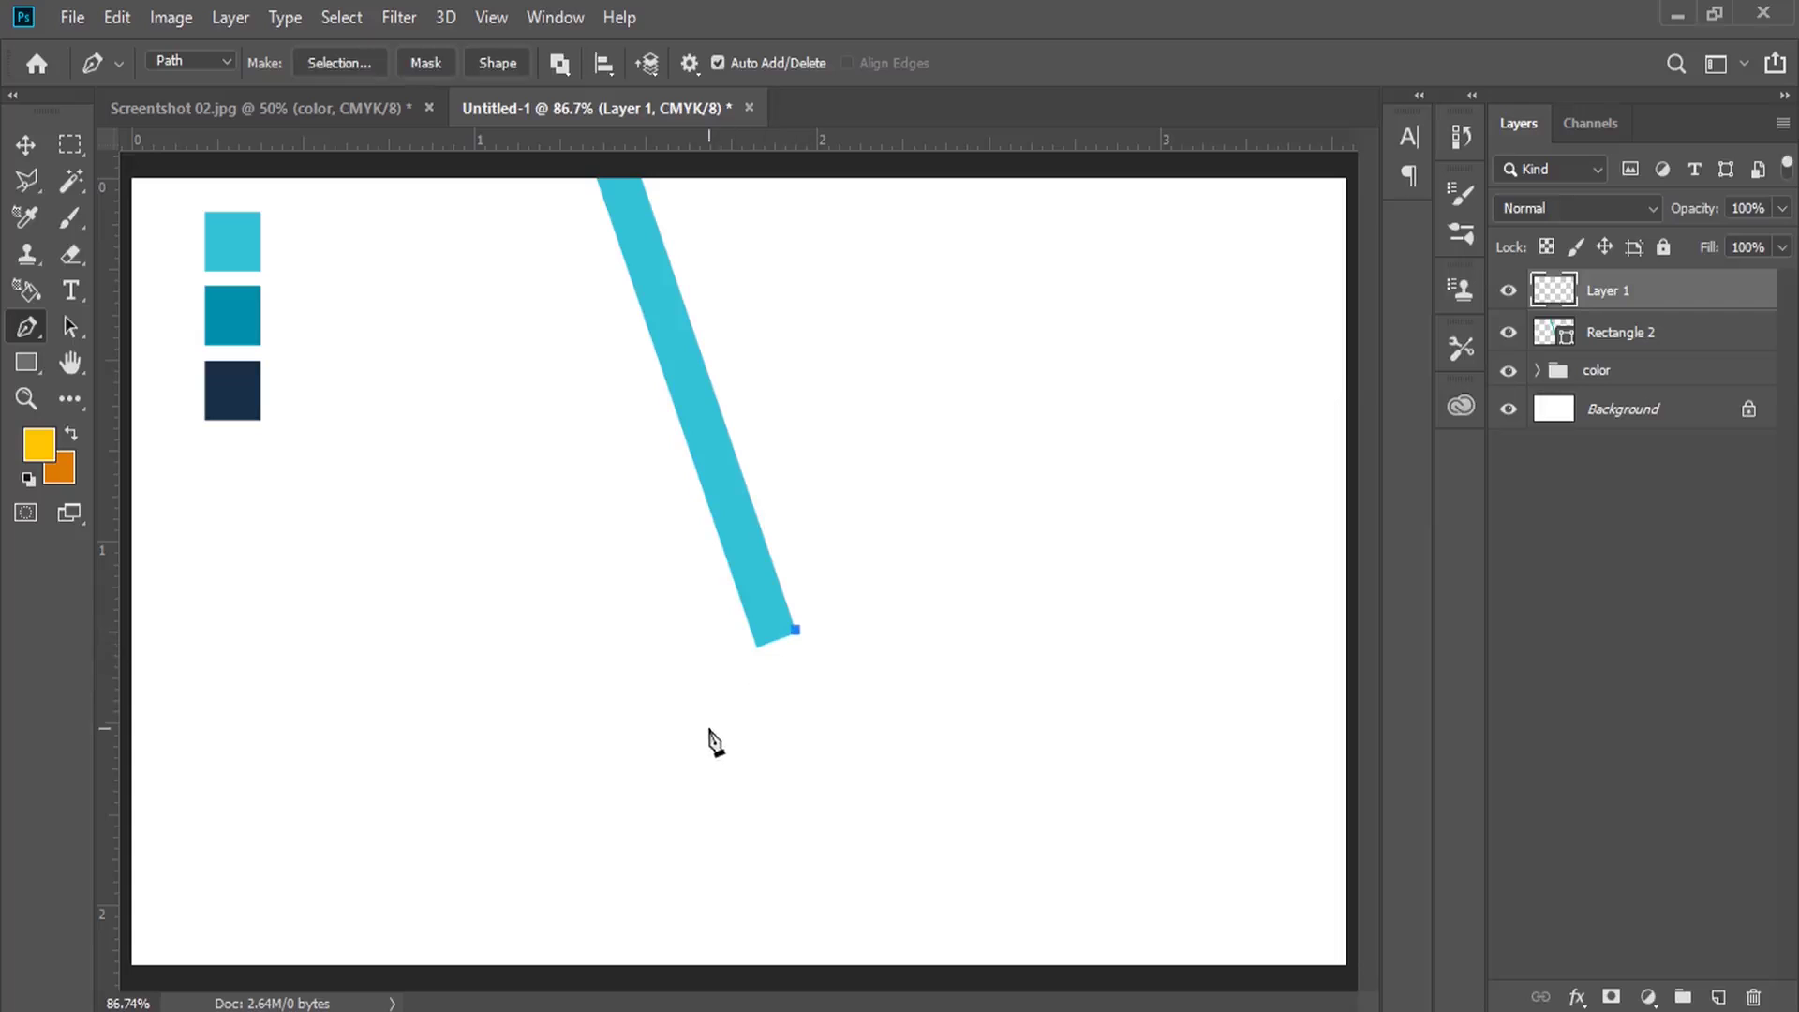
left_click(588, 767)
left_click(530, 629)
left_click(797, 631)
left_click(498, 62)
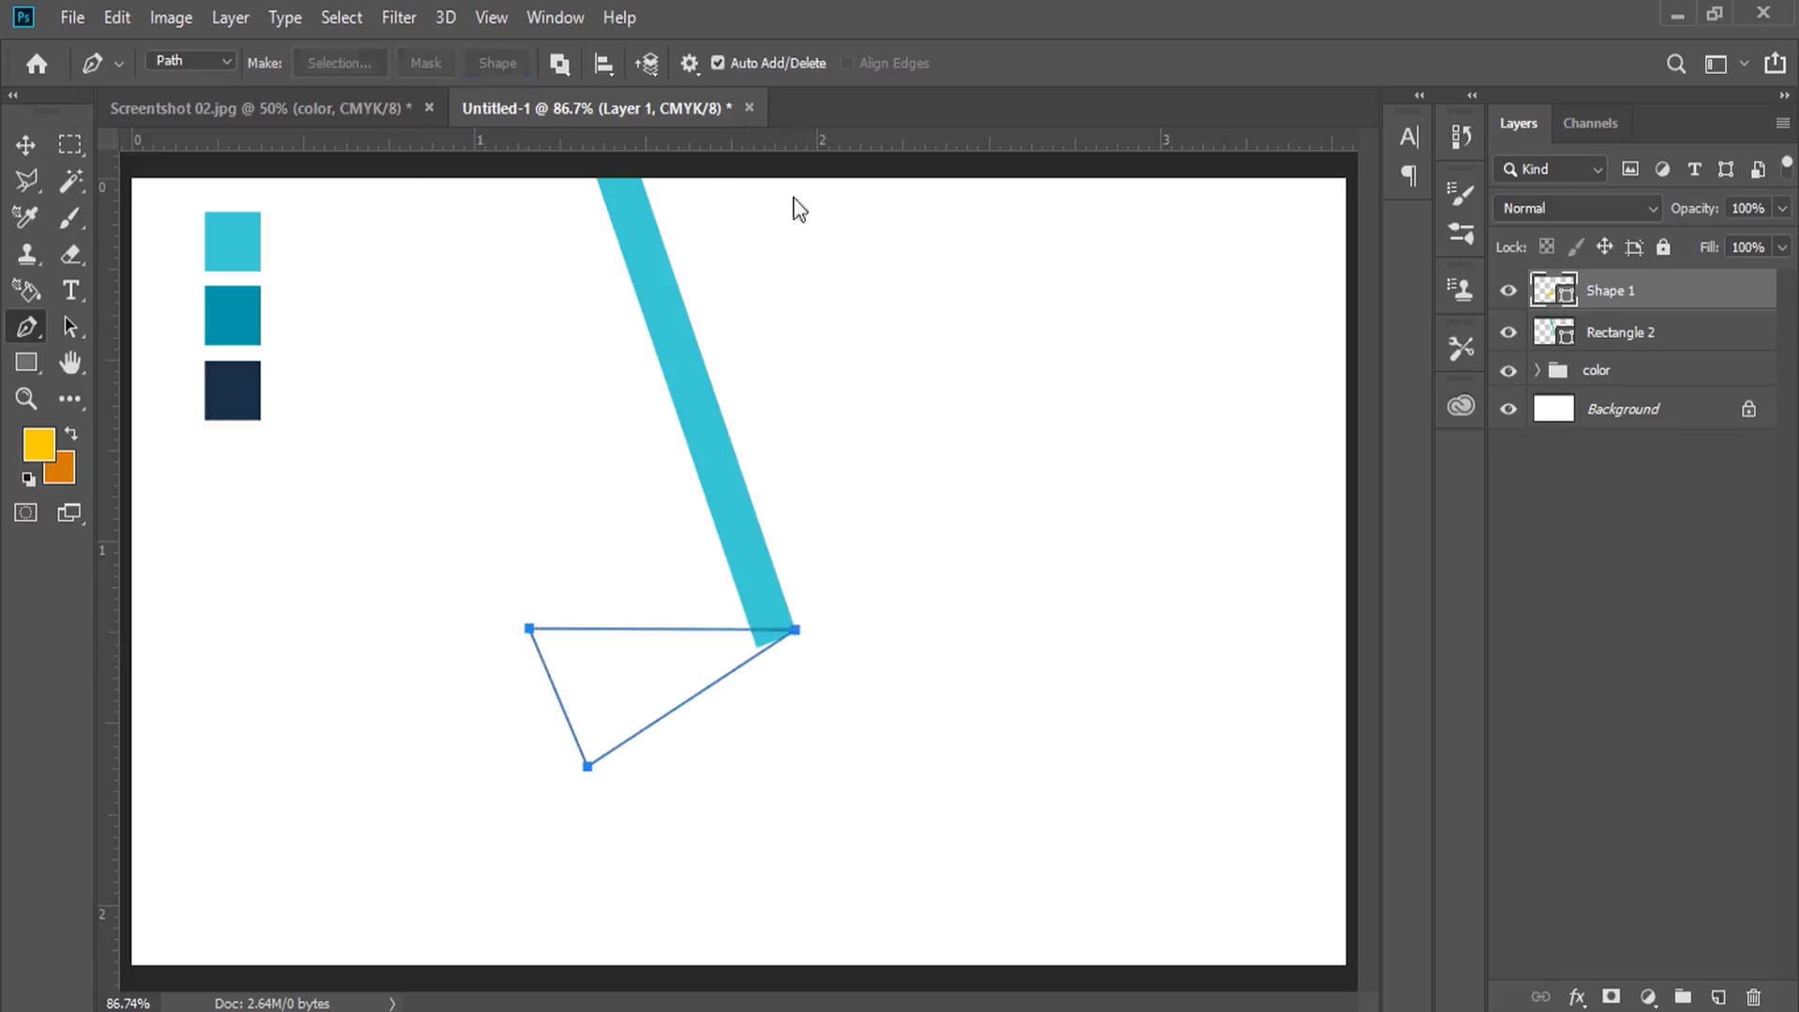
double_click(1548, 299)
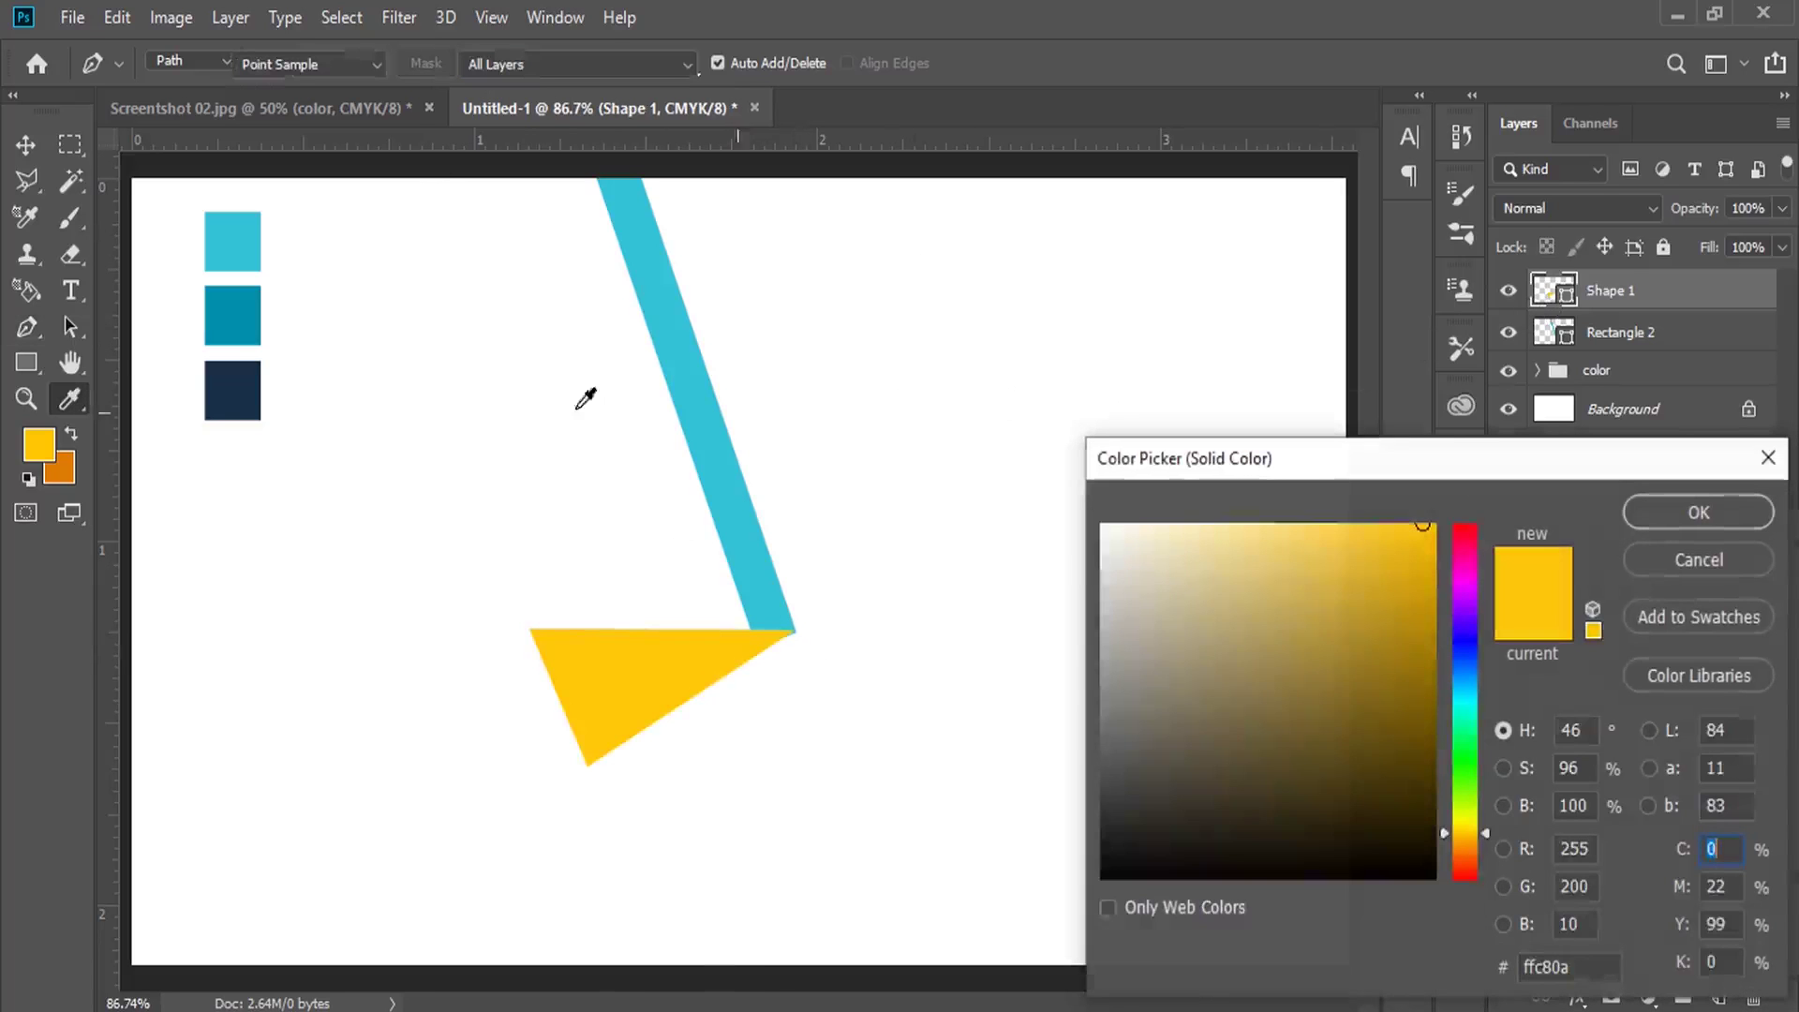
left_click(235, 300)
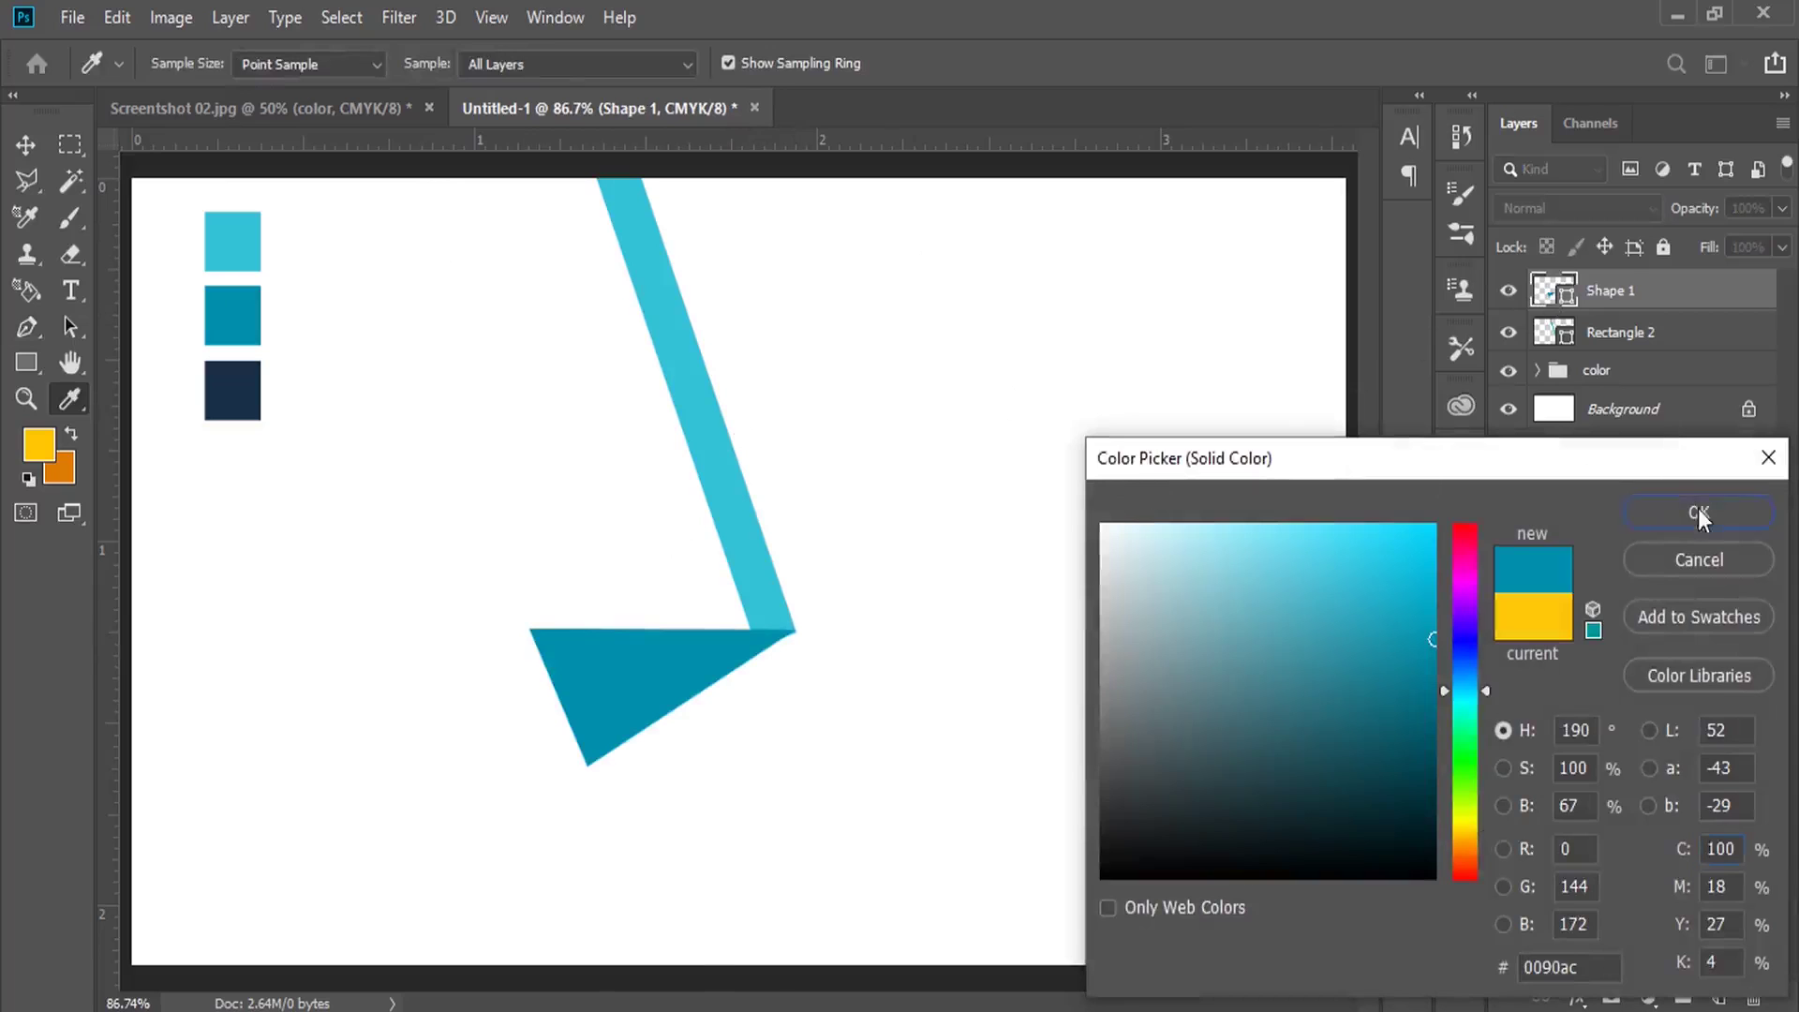
left_click(1699, 513)
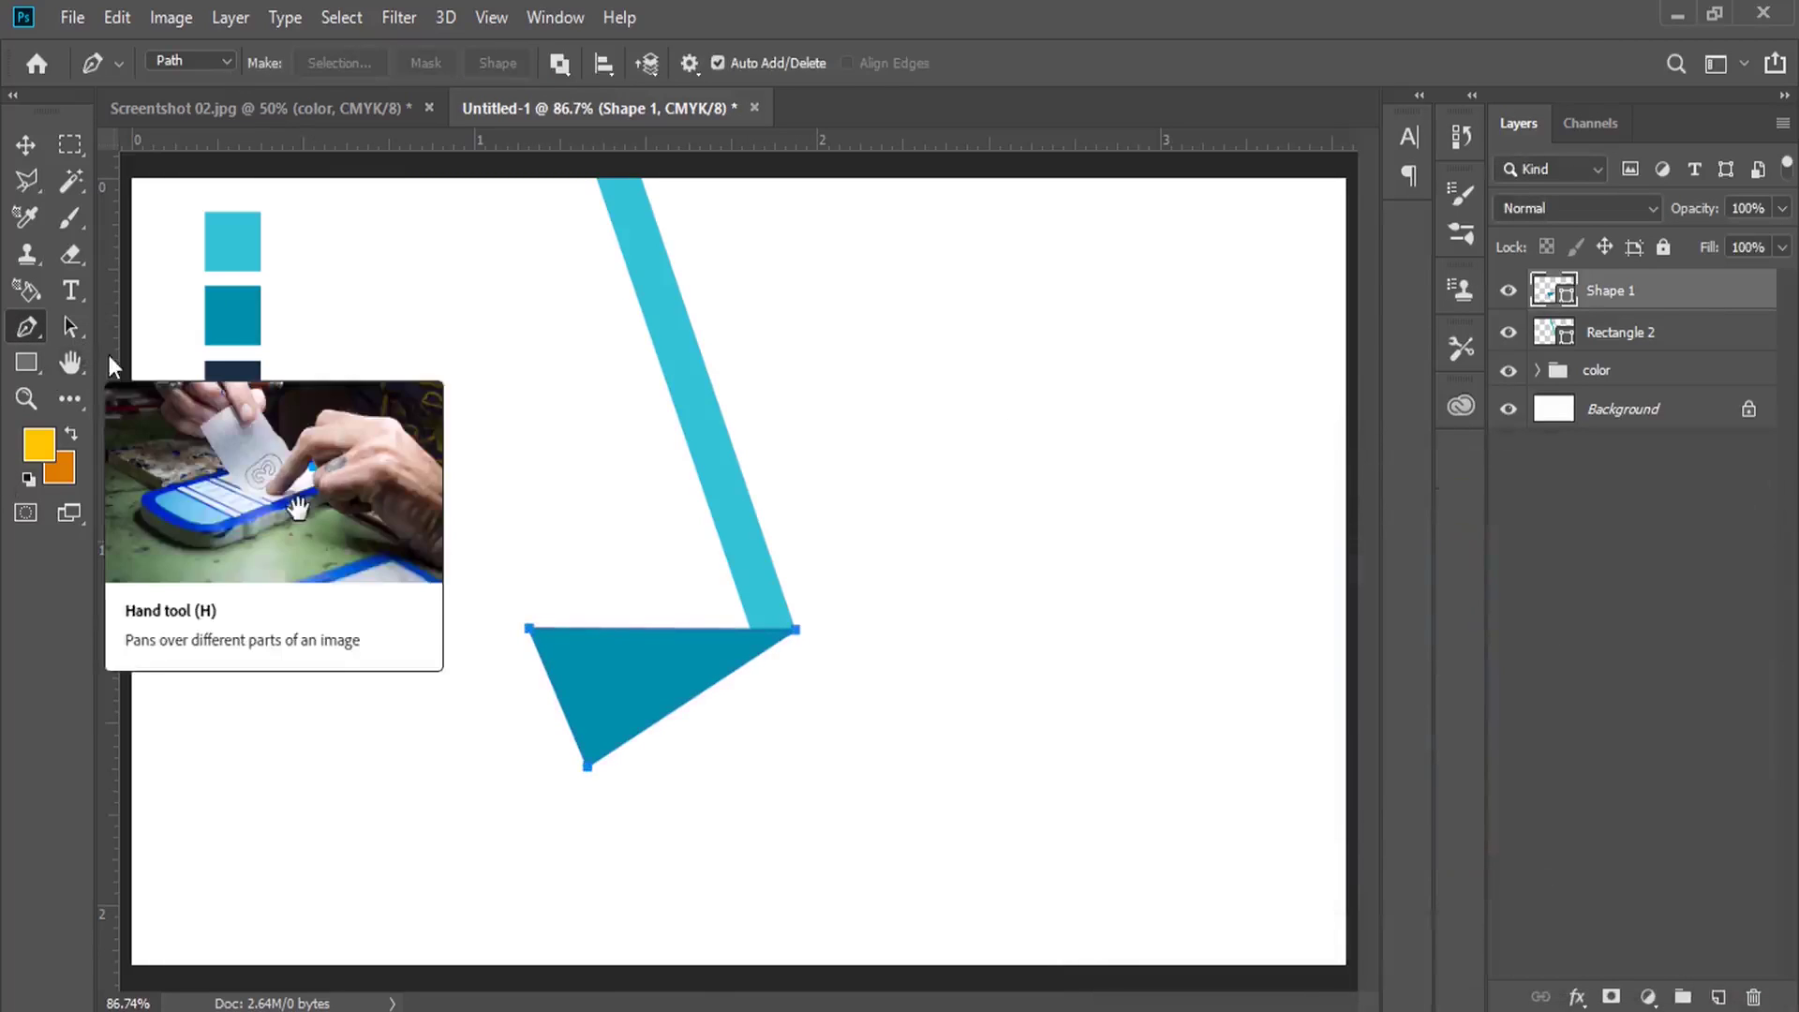
left_click(1718, 997)
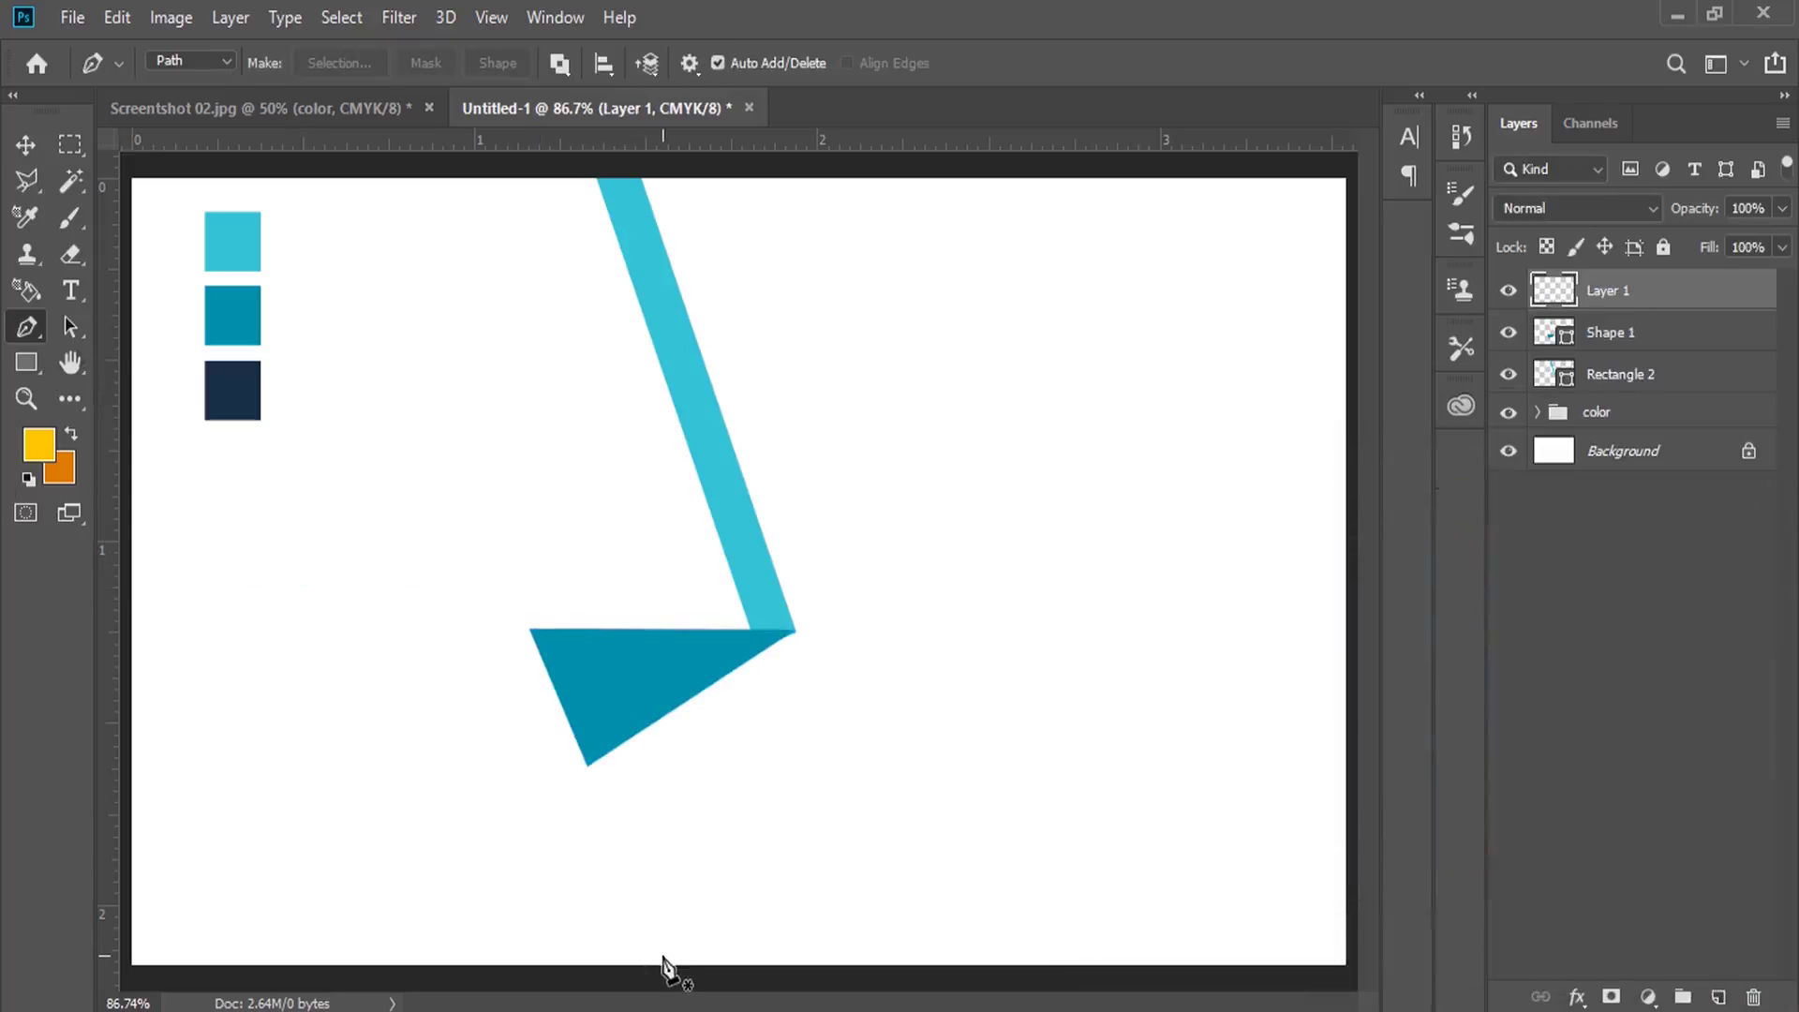
Draw a triangle from the bottom edge to the teal triangle's left corner, filled #34c2d7
left_click(693, 964)
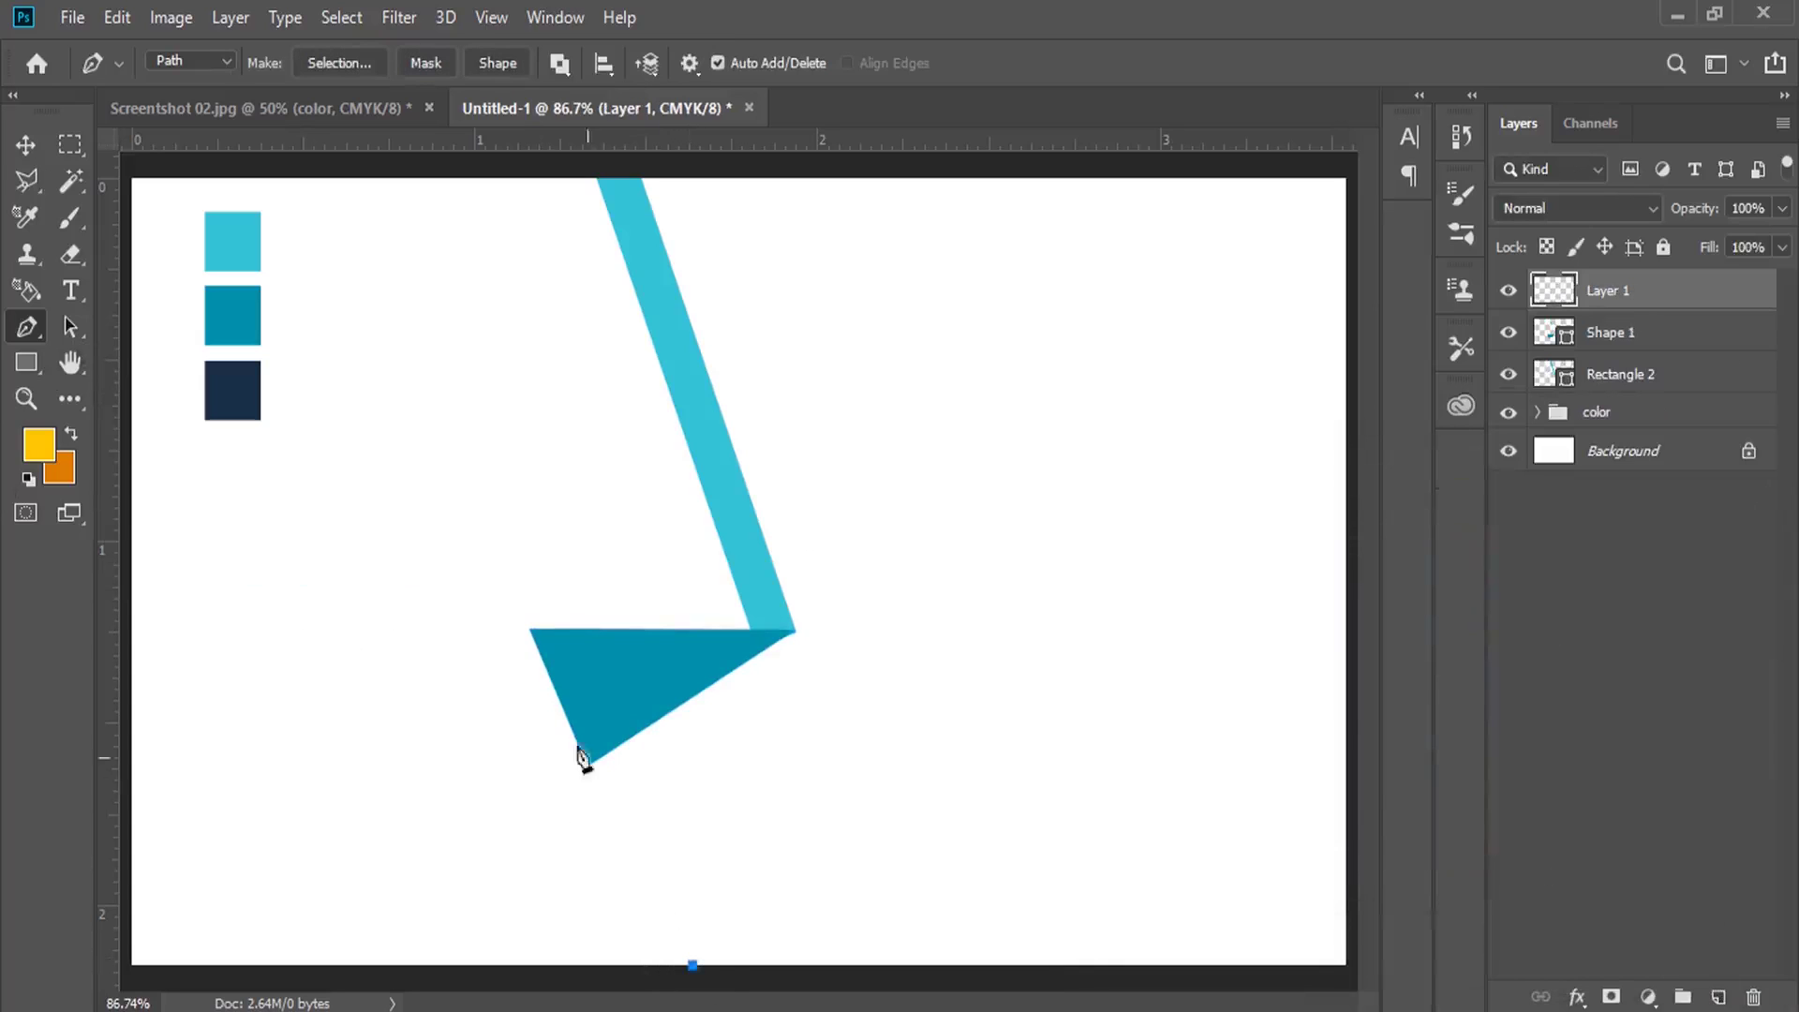
left_click(529, 628)
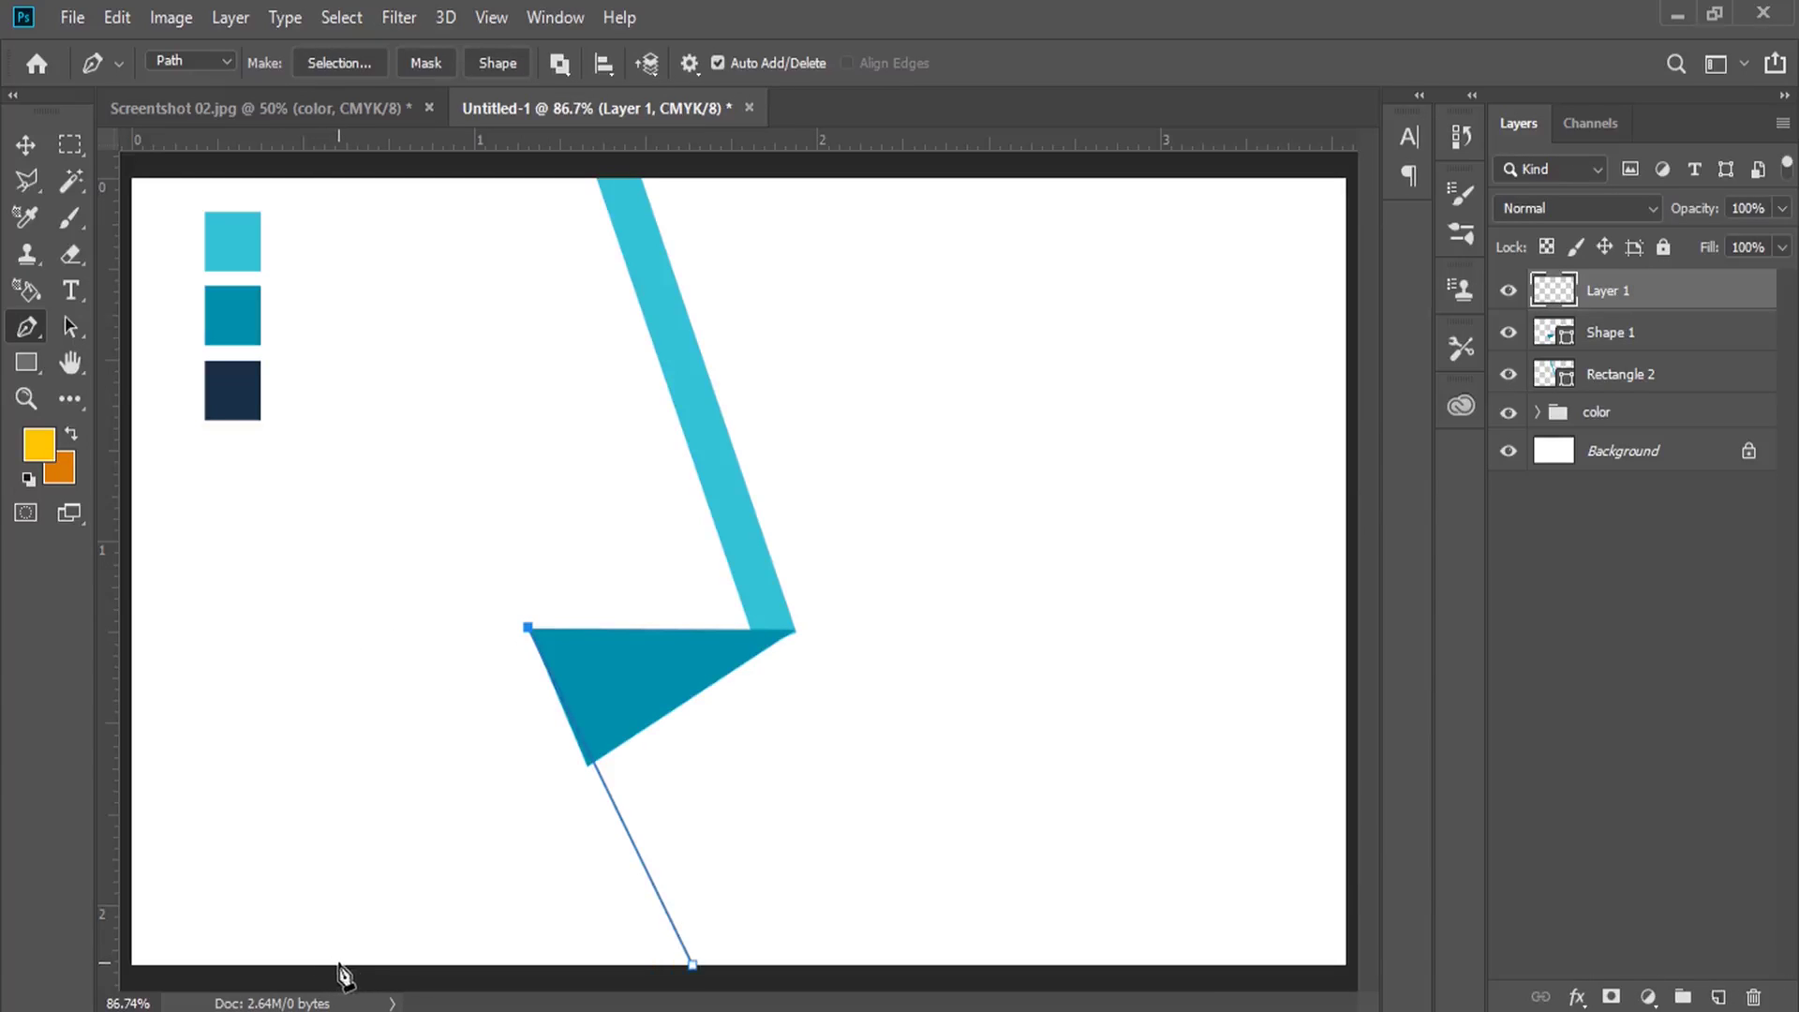
left_click(396, 965)
left_click(692, 965)
left_click(498, 63)
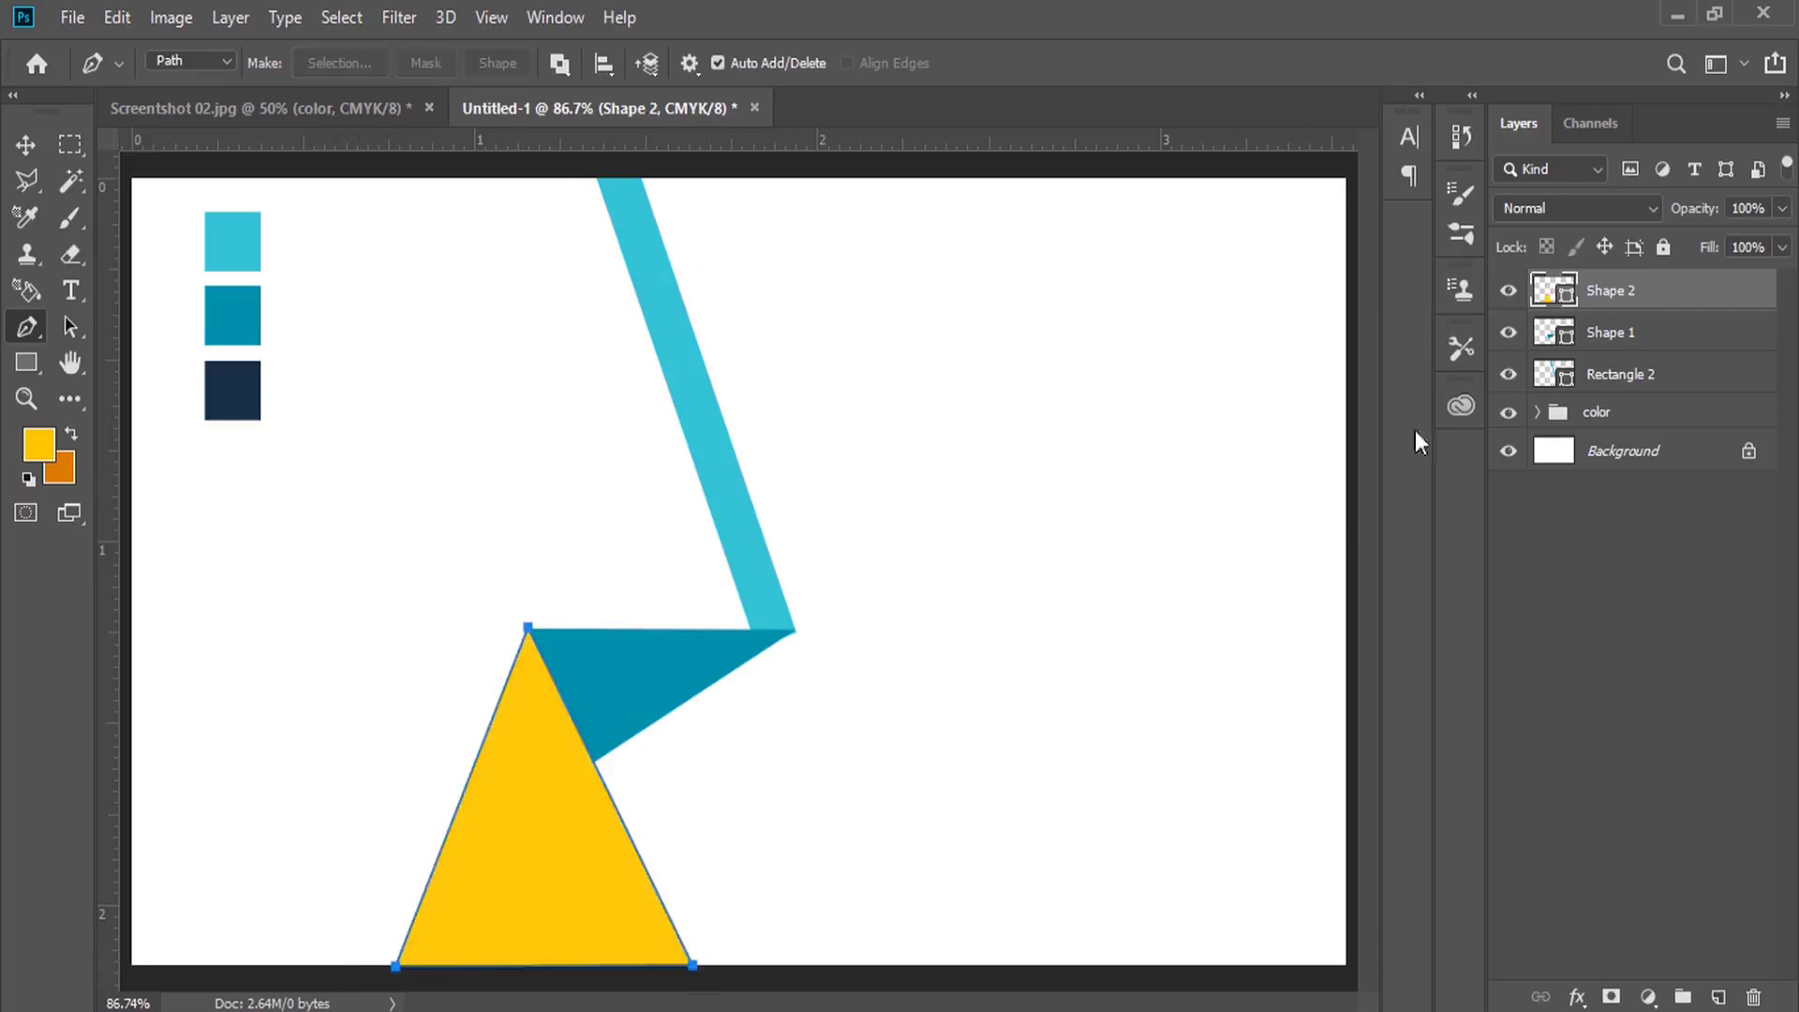
left_click(239, 242)
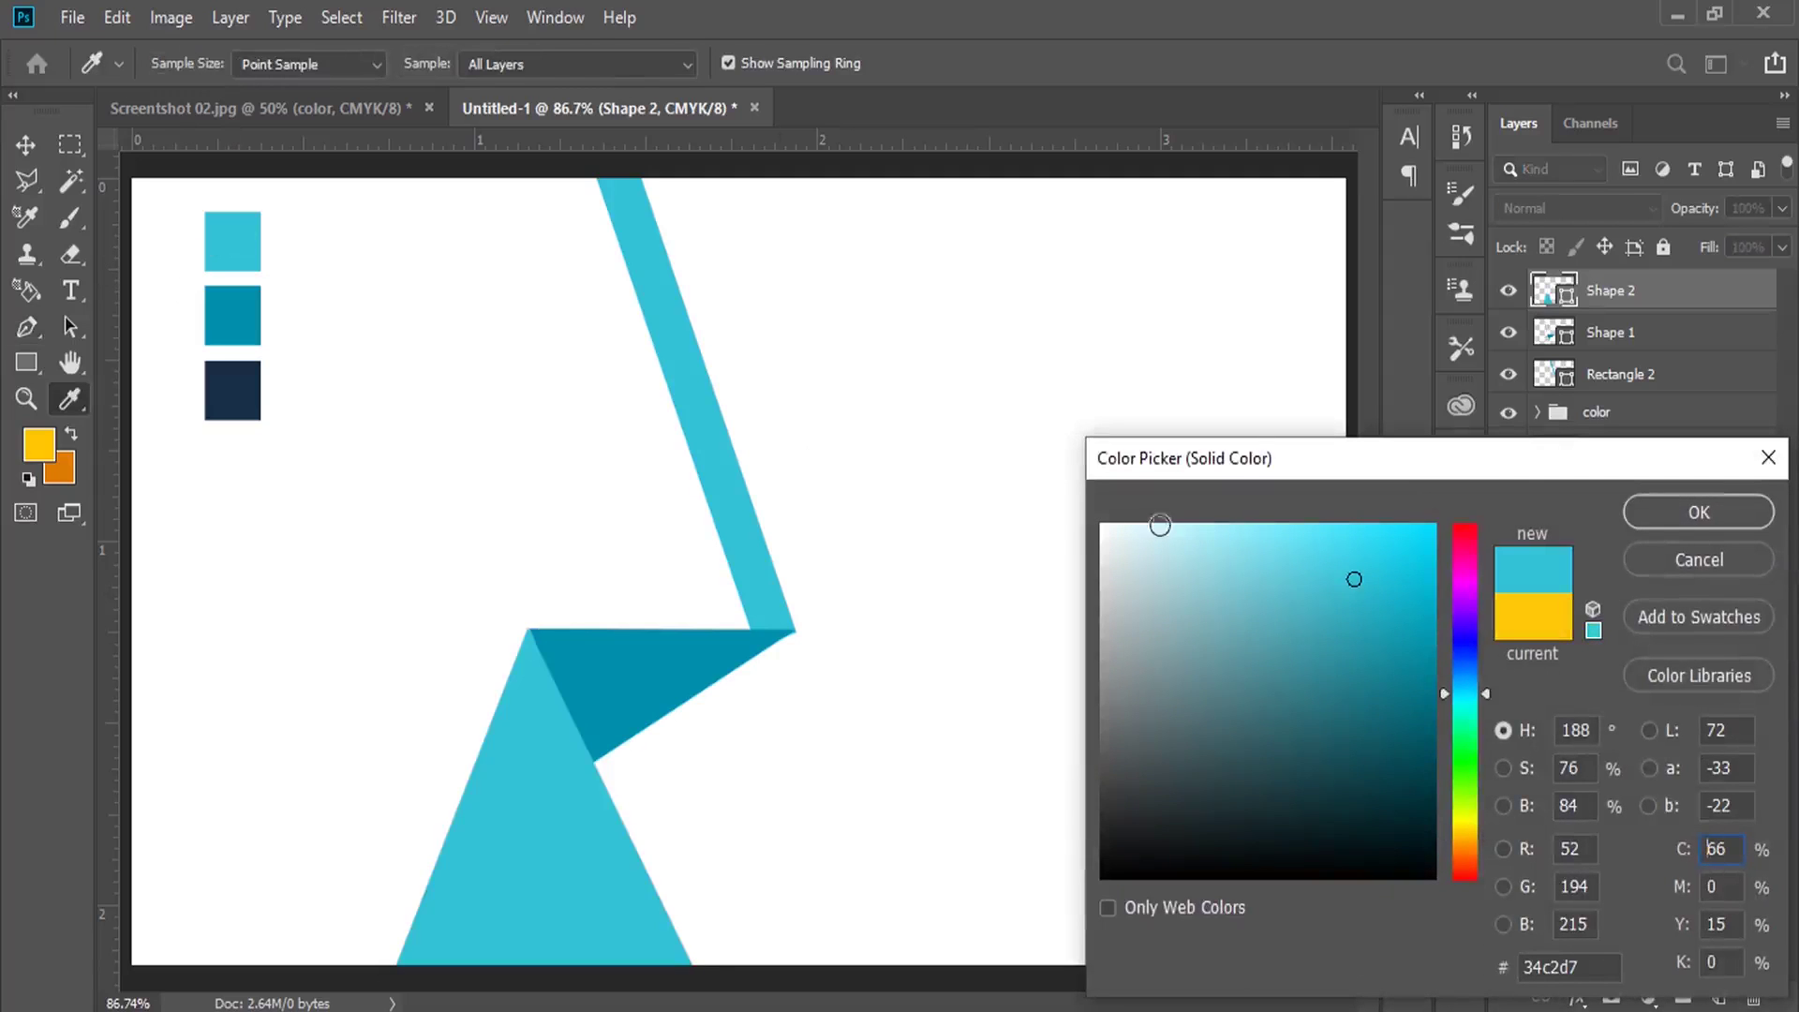
left_click(1679, 510)
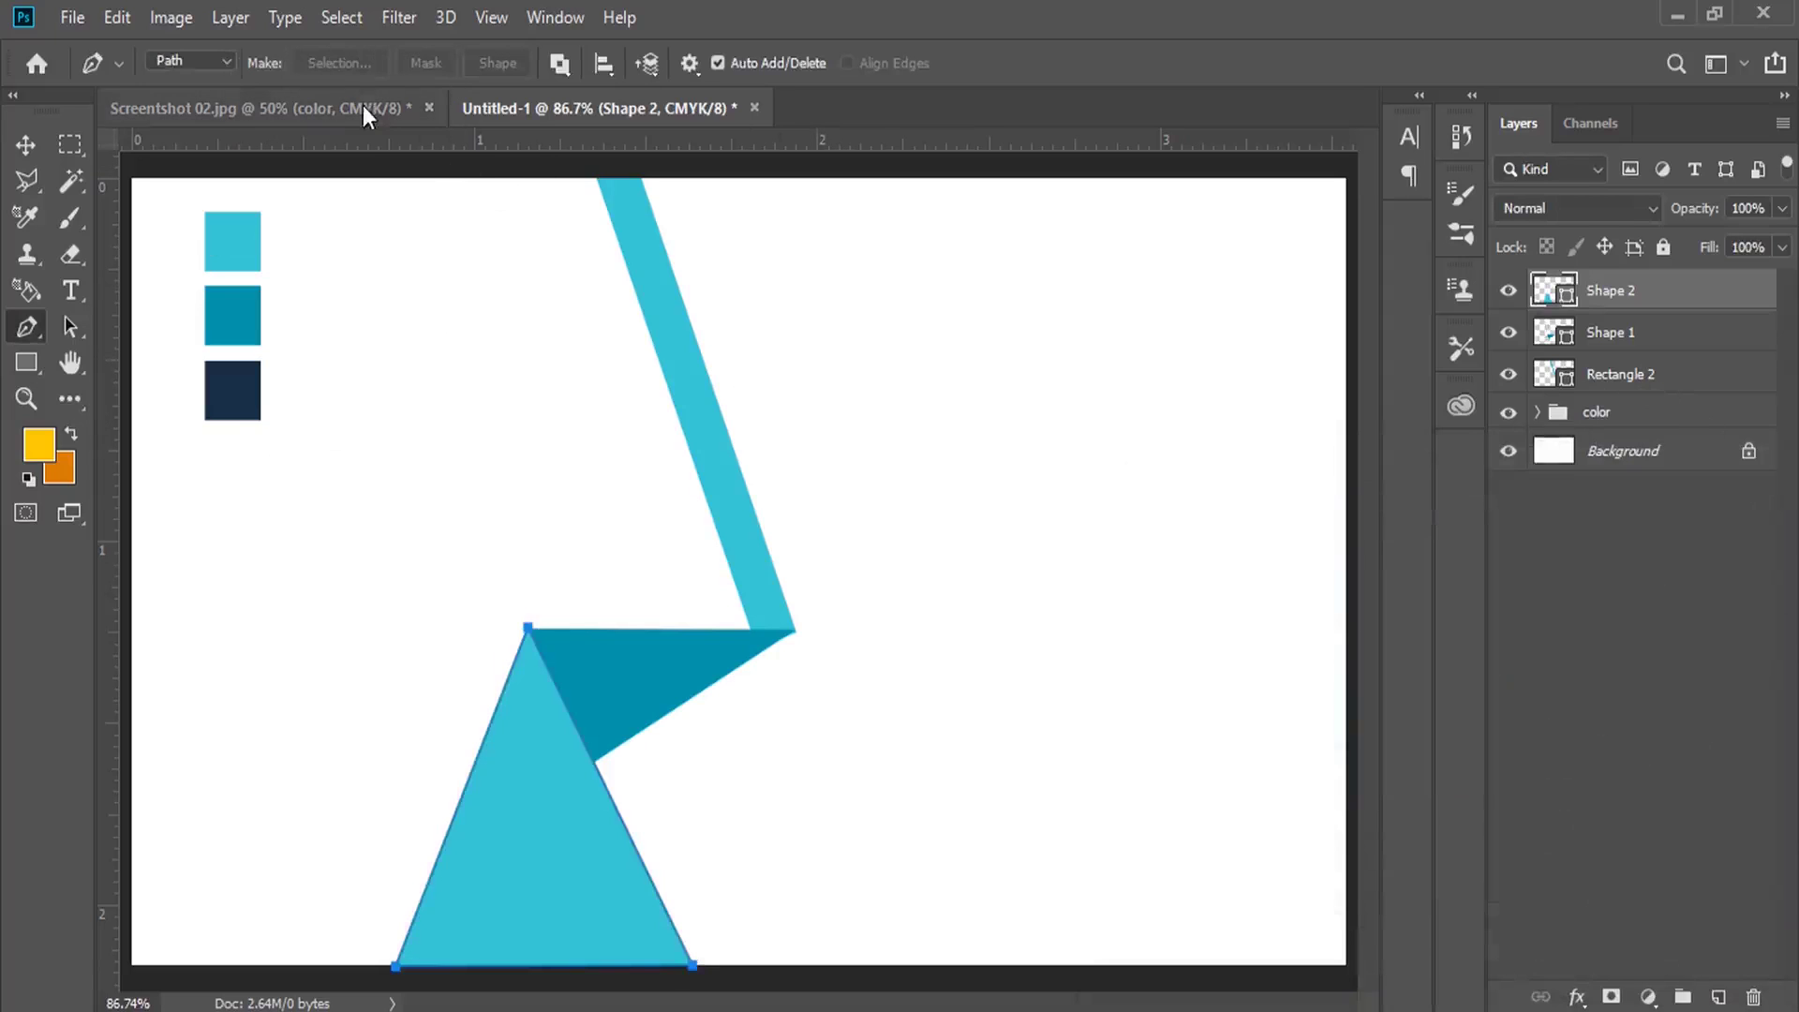
left_click(25, 146)
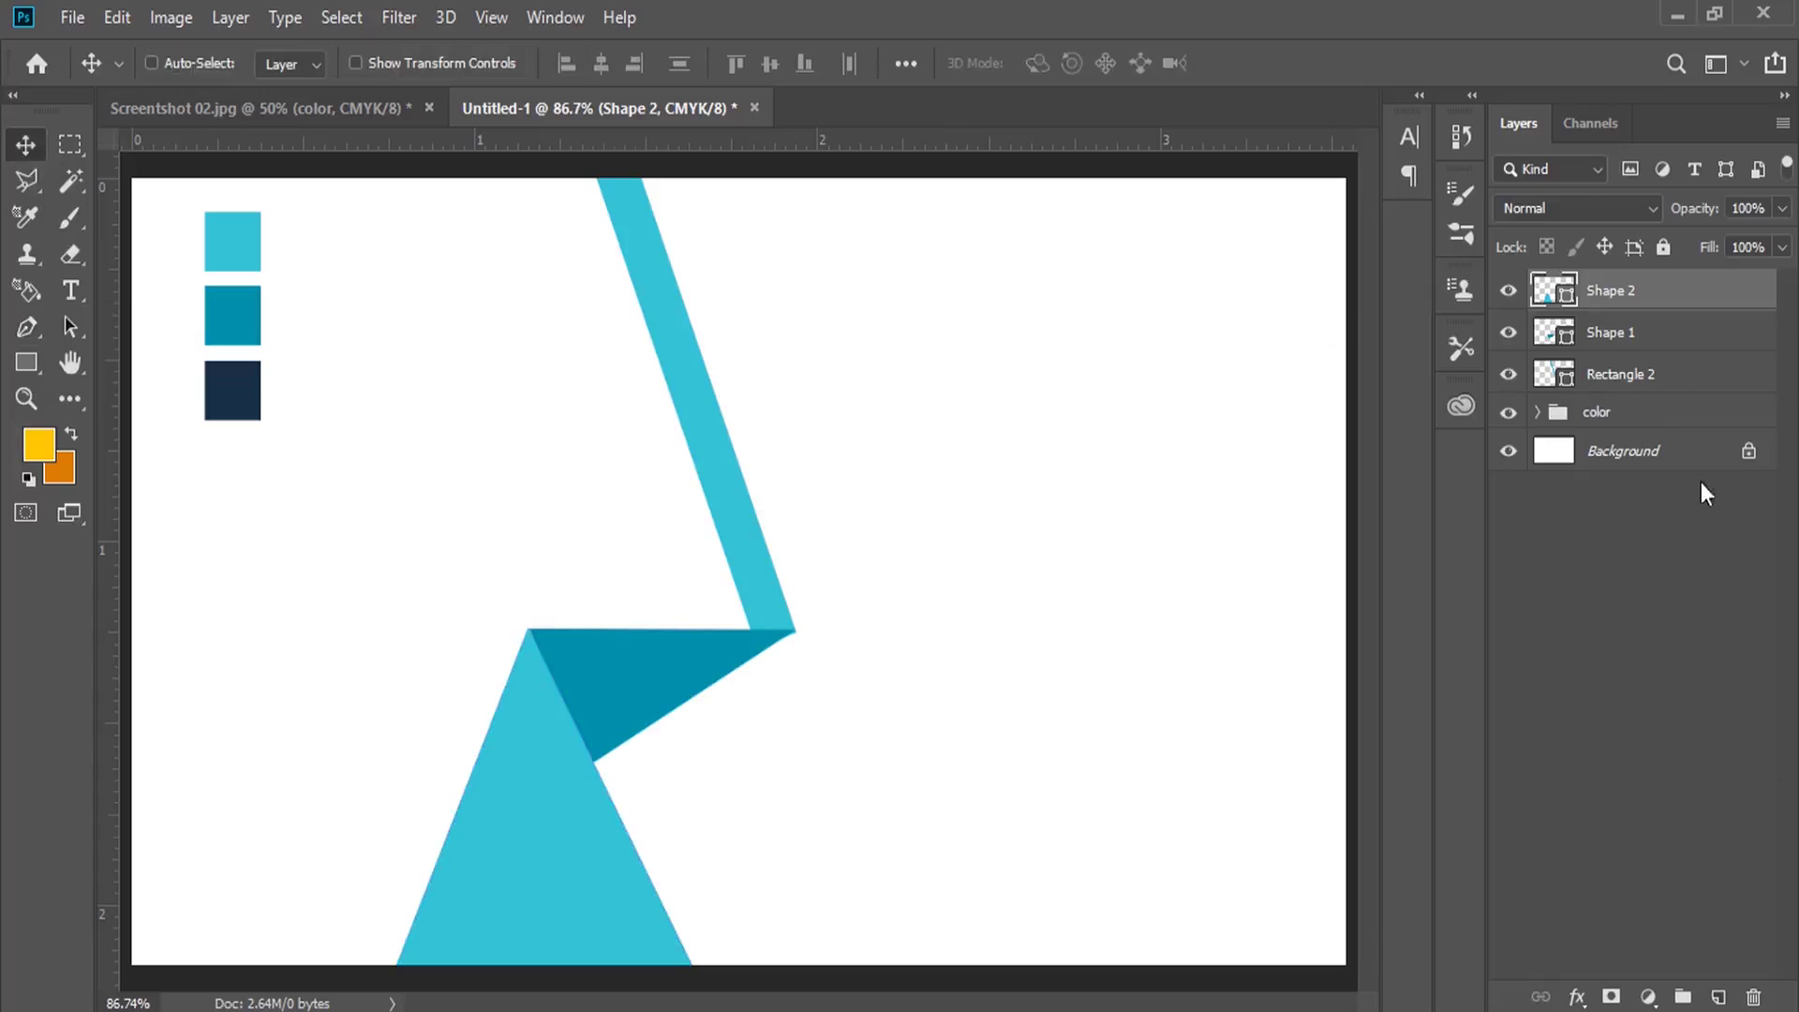
Move the color swatches to the upper right and trace a closed outline over the card's left side
left_click(1645, 412)
left_click_drag(234, 247, 1178, 306)
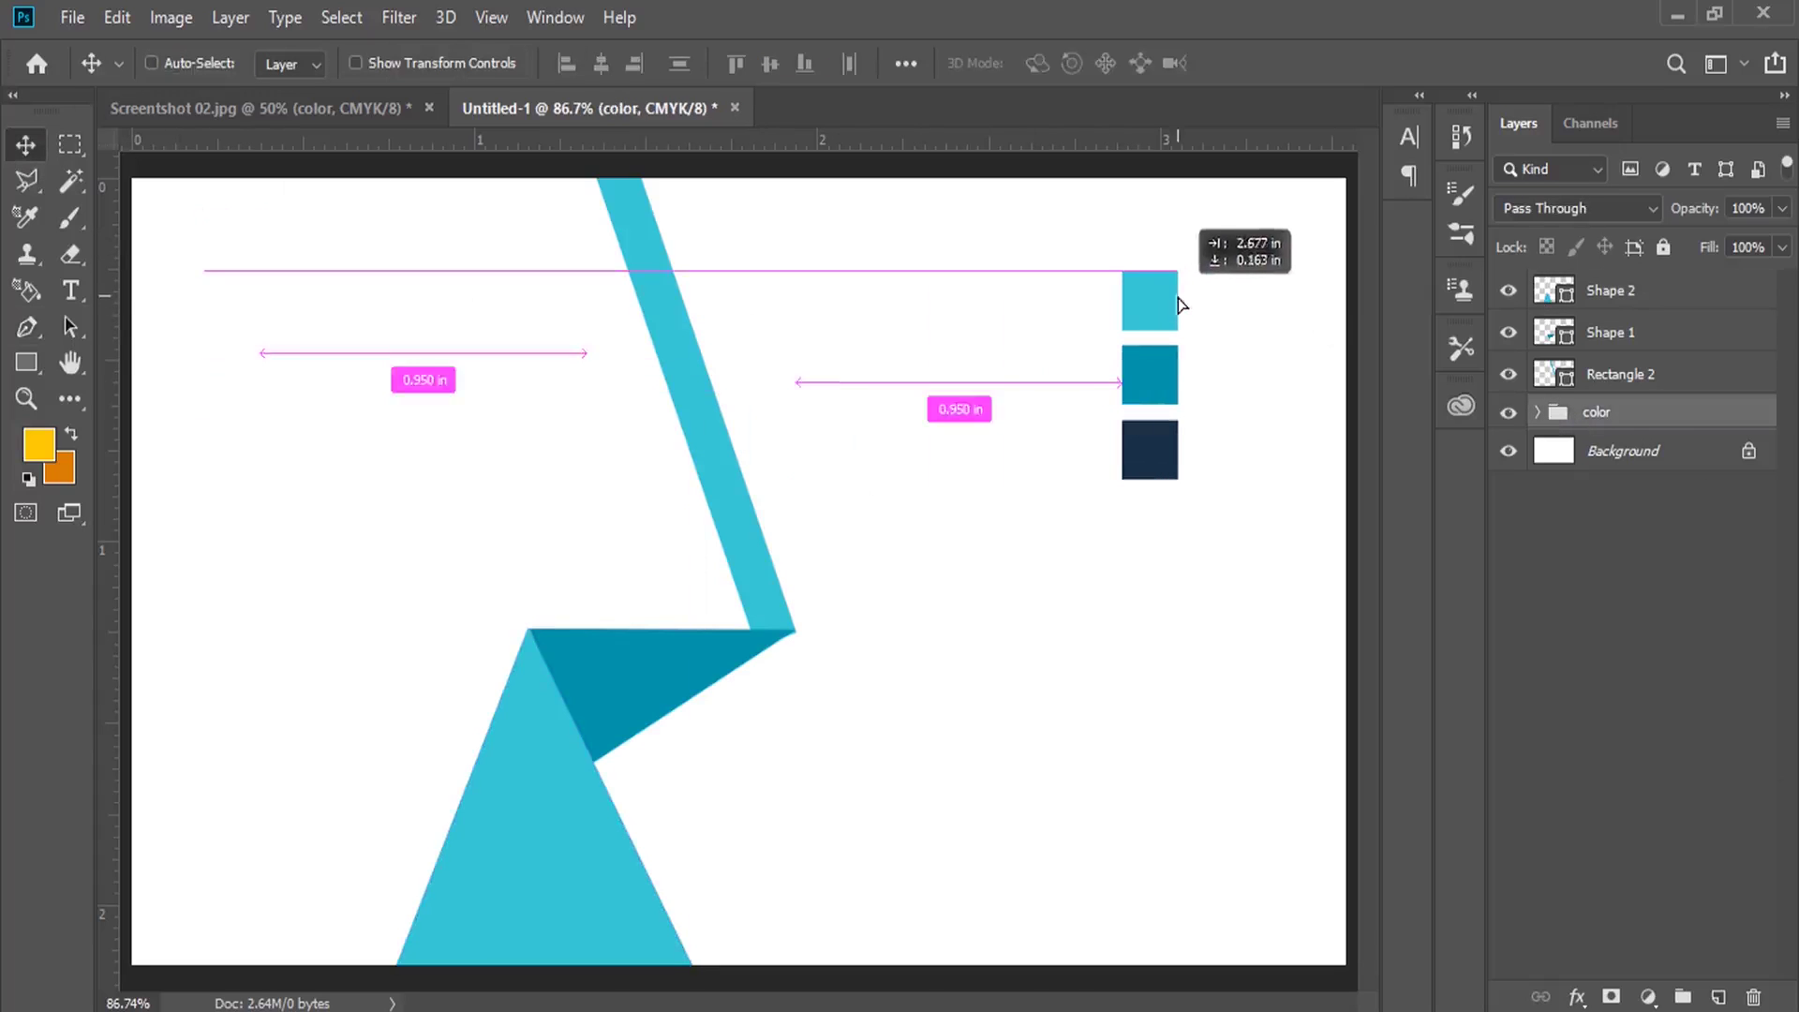
left_click(1717, 997)
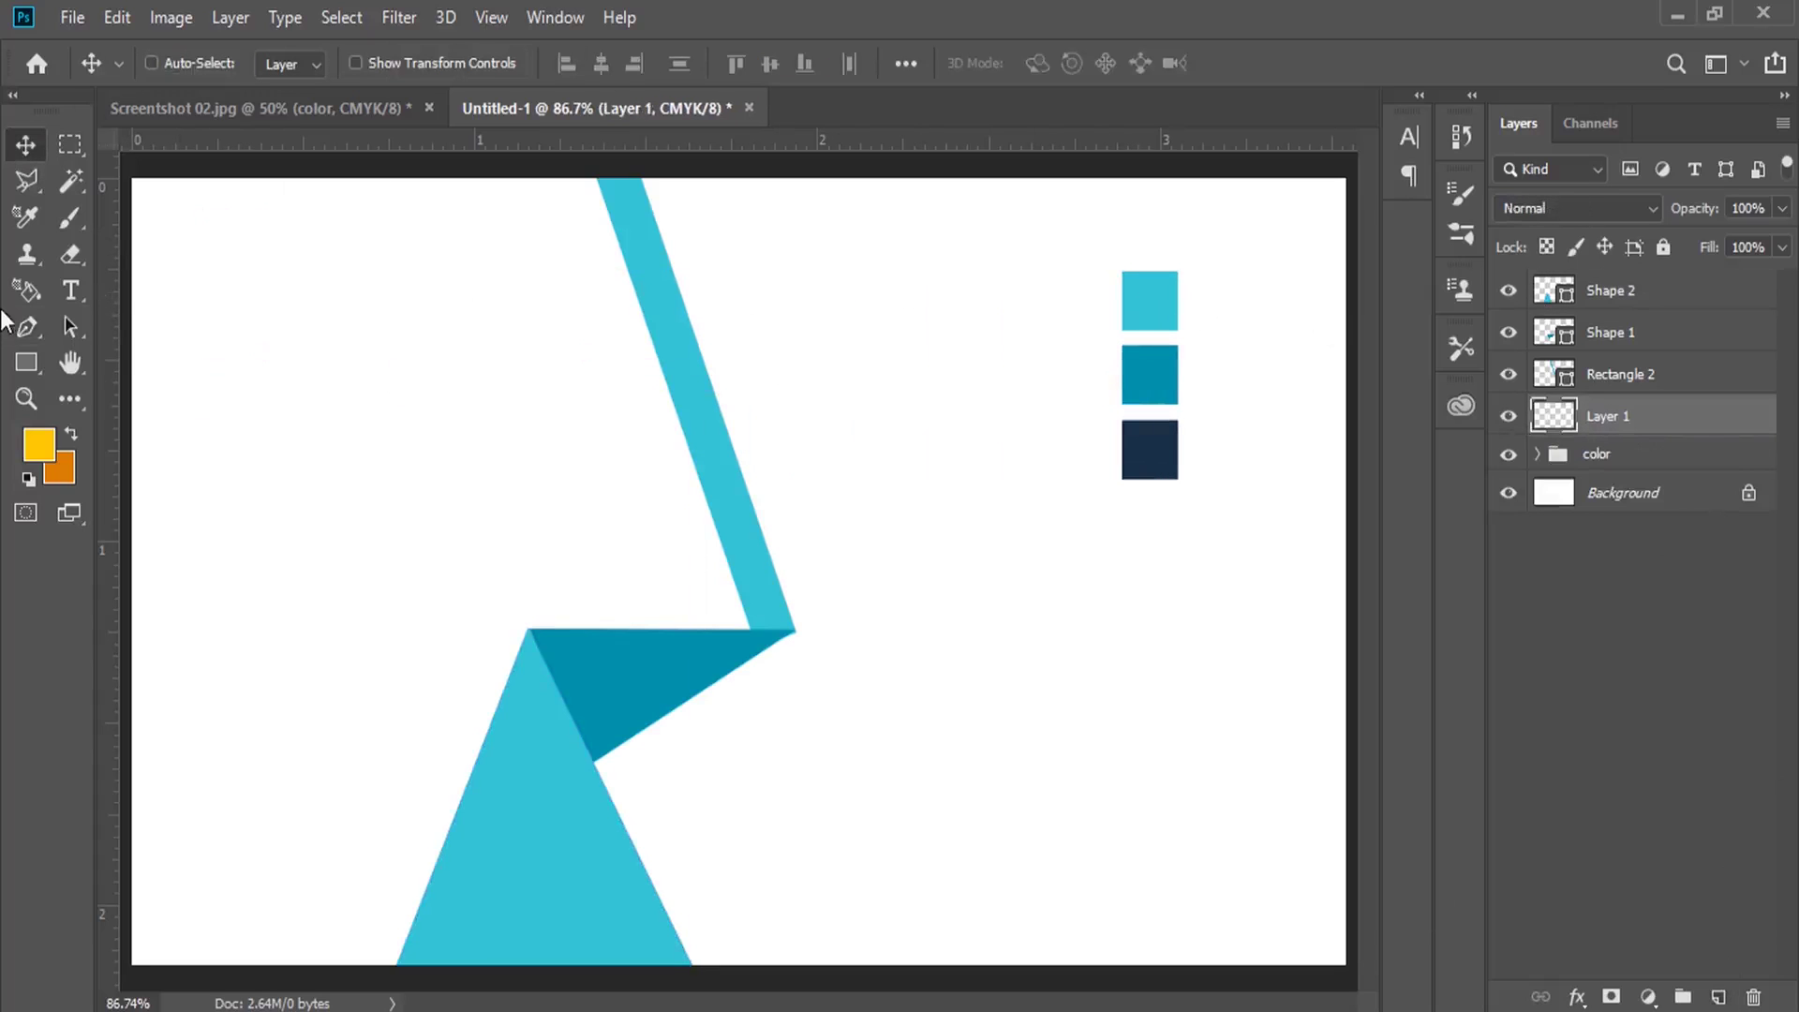
left_click(26, 327)
left_click(615, 164)
left_click(770, 623)
left_click(748, 644)
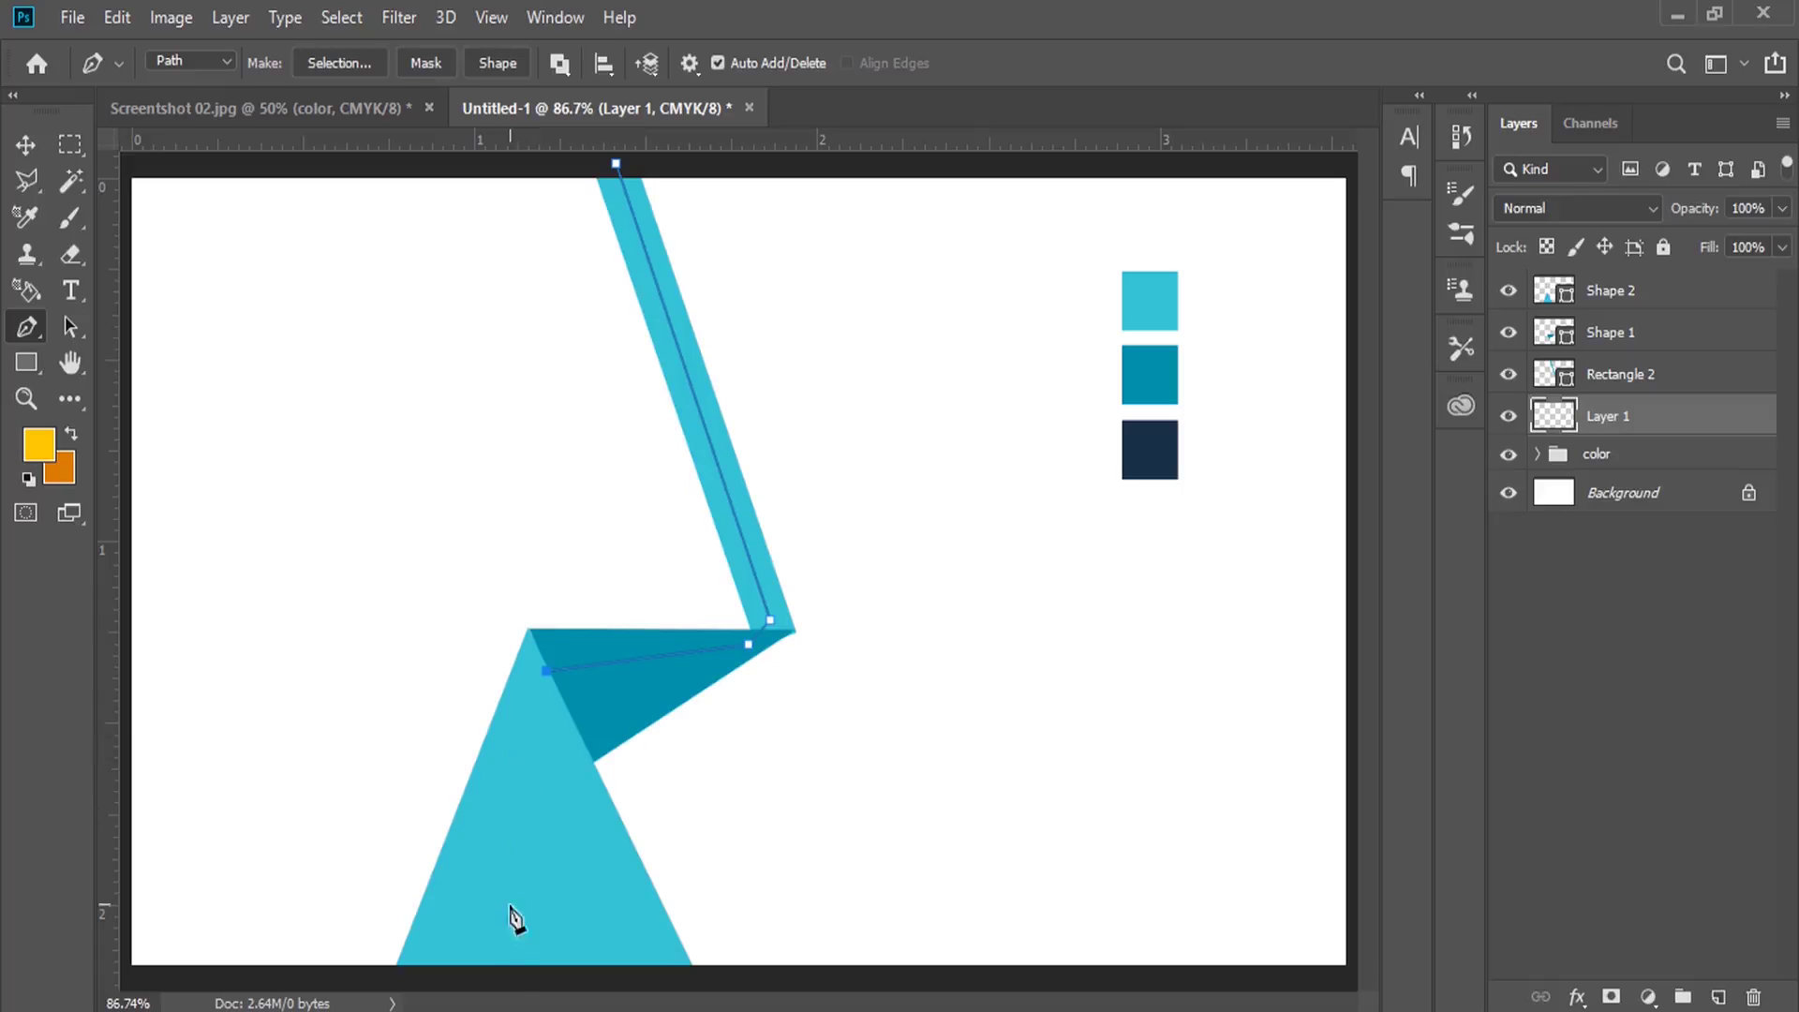
left_click(508, 974)
left_click(125, 966)
left_click(124, 169)
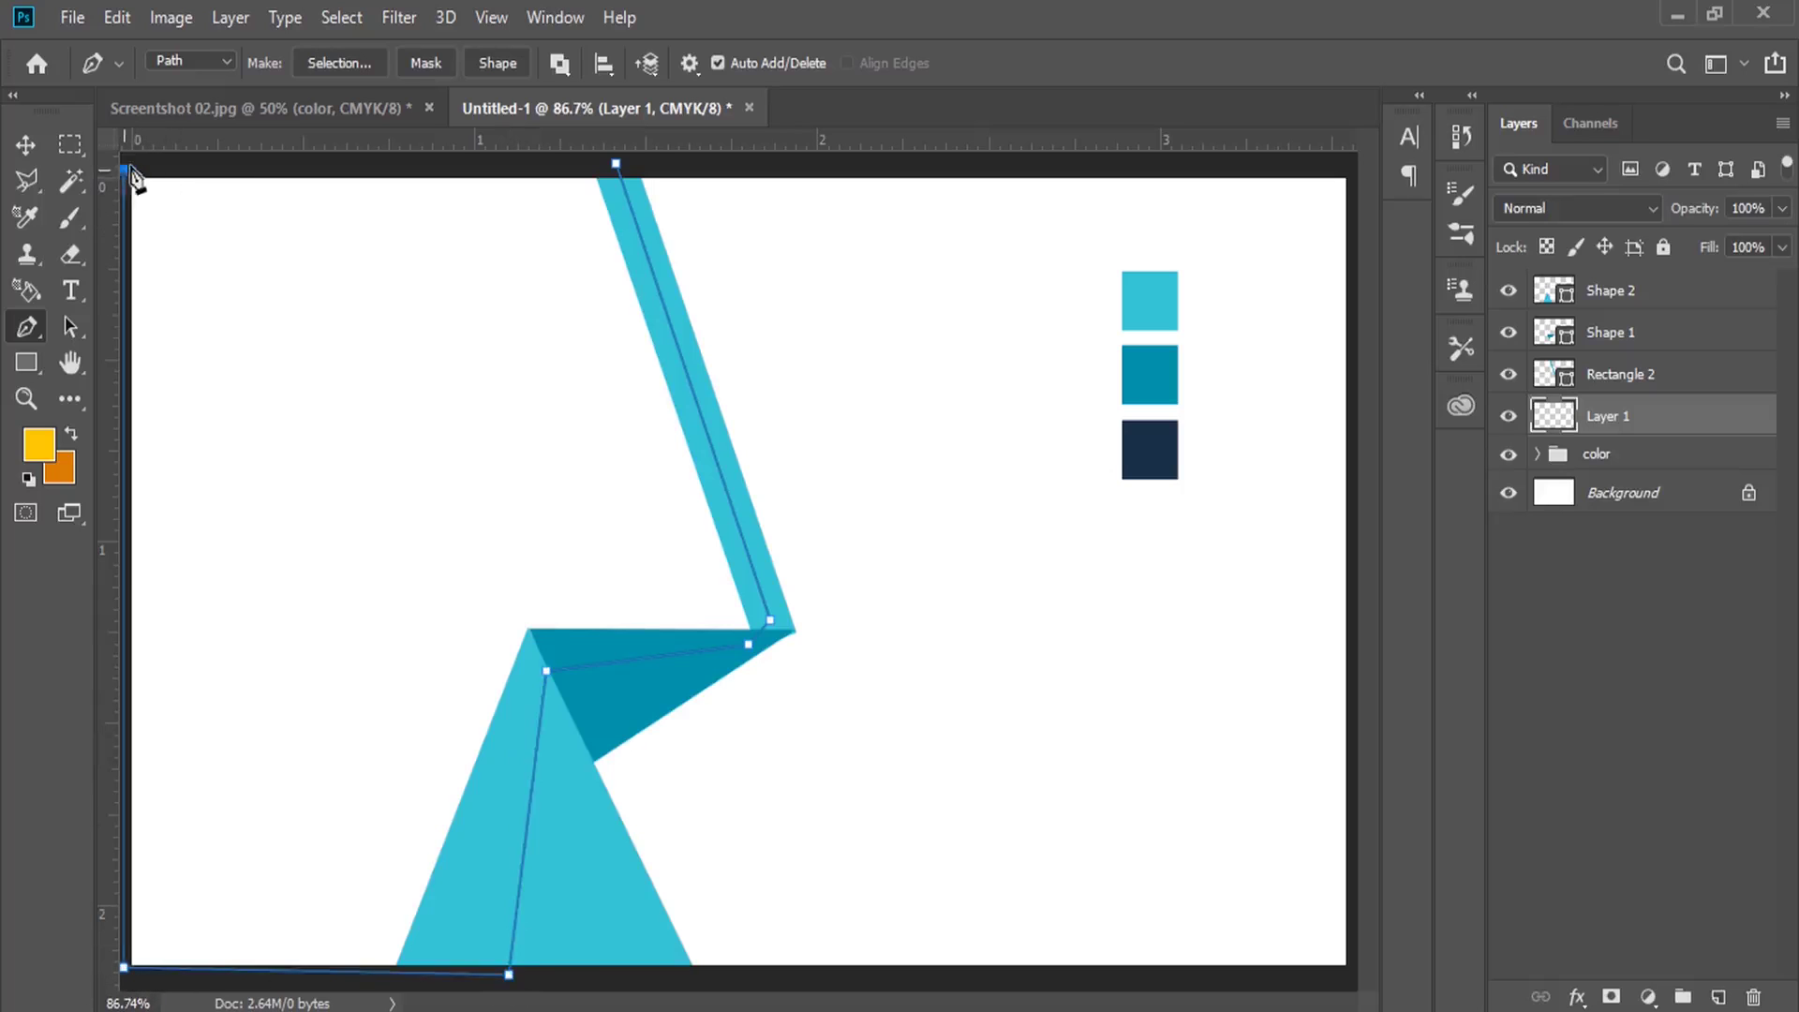
left_click(615, 165)
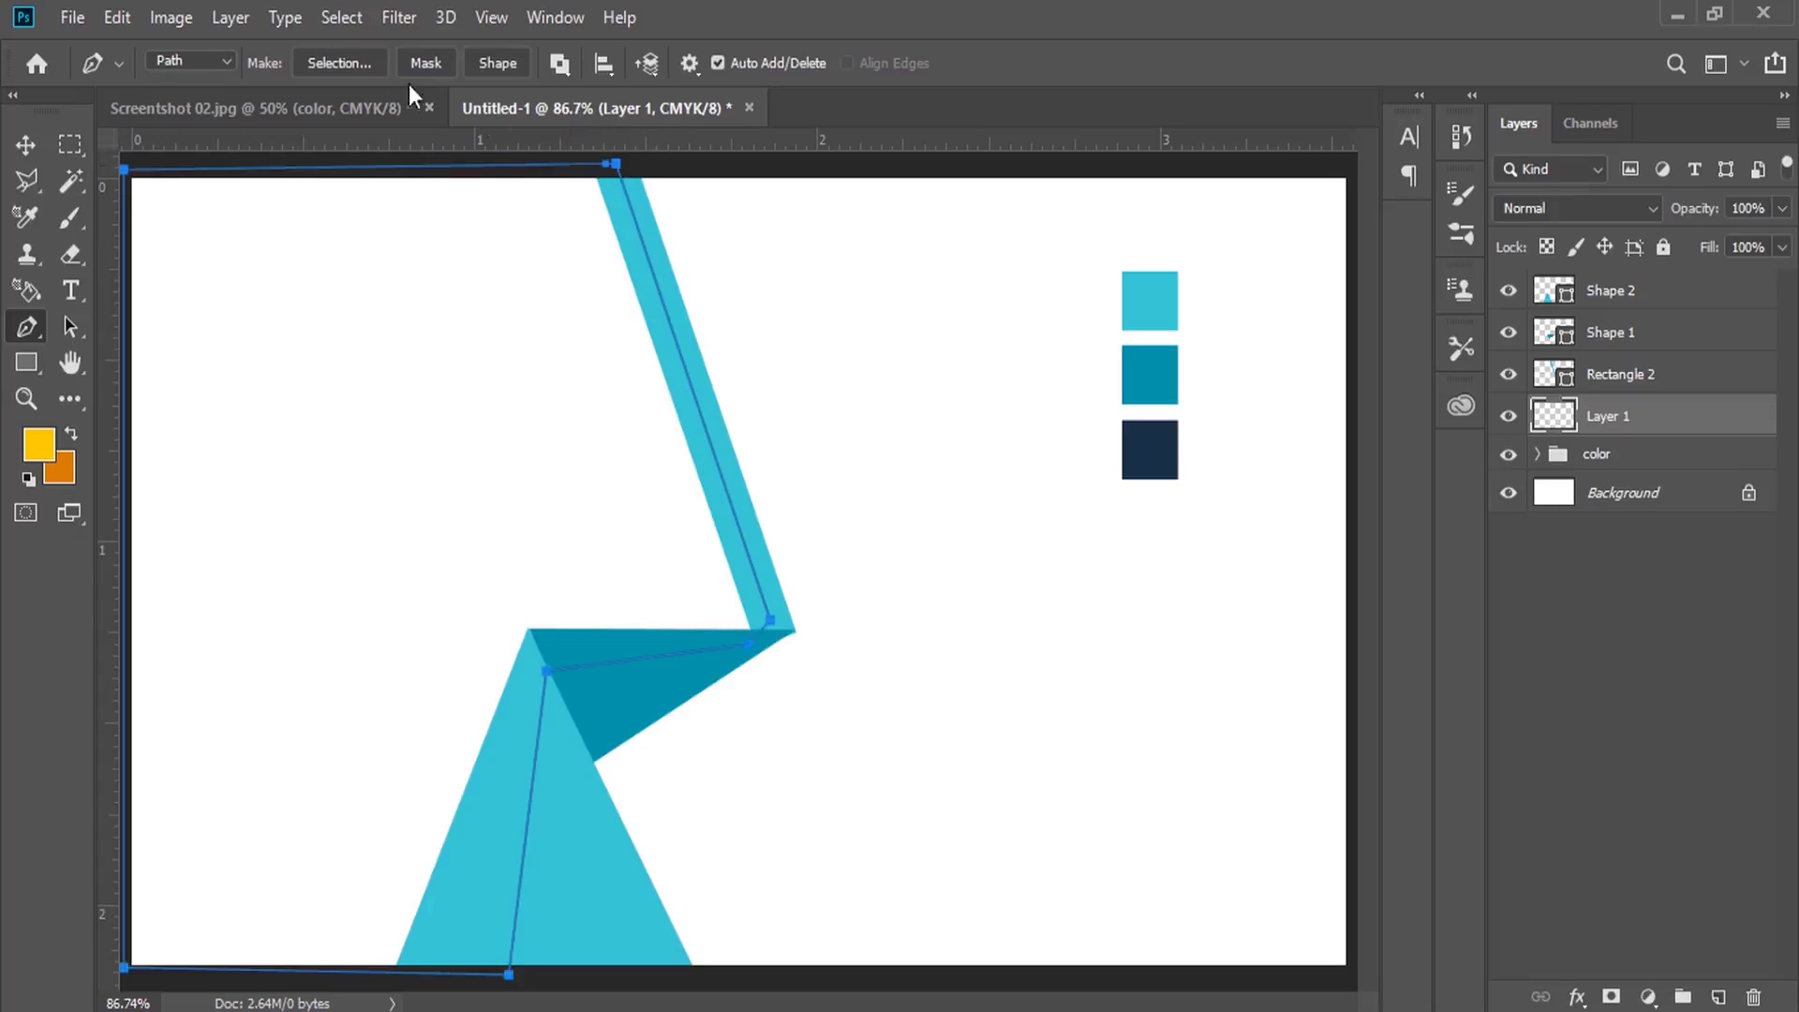
Make the outline a navy-filled shape layer and open the Rose Interiors logo image
left_click(487, 66)
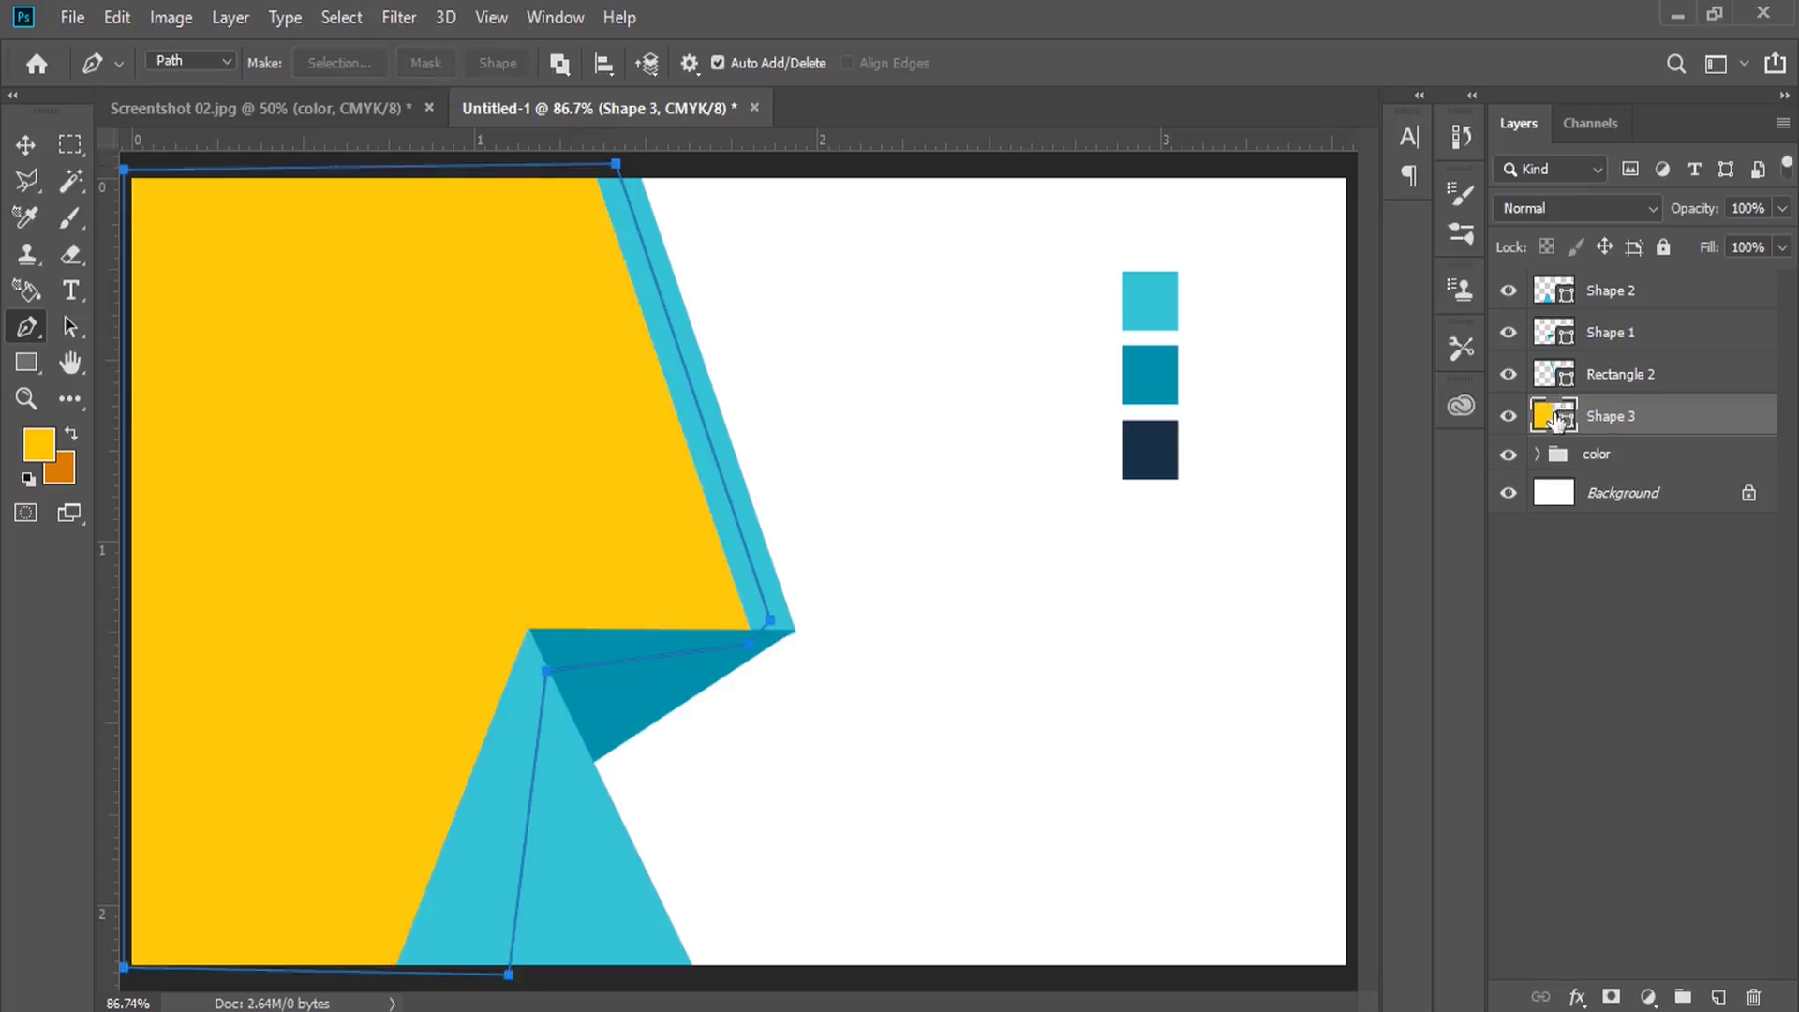
double_click(1557, 420)
left_click(1152, 427)
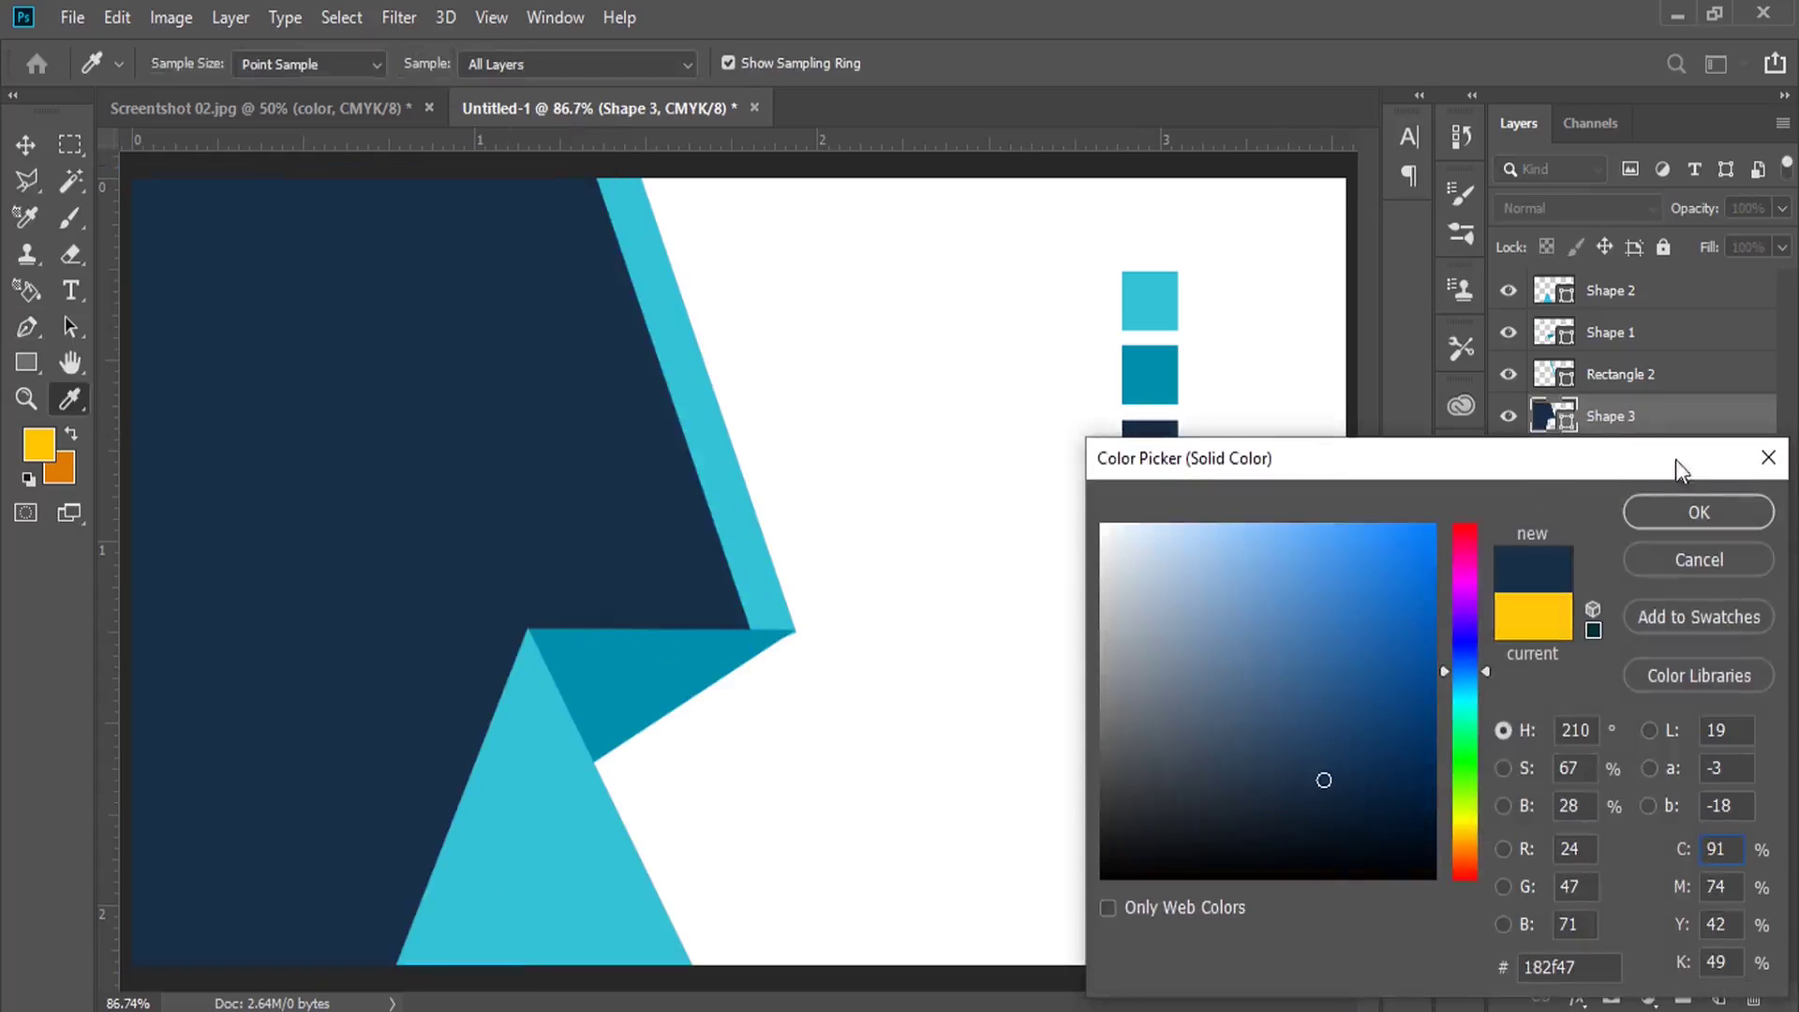
left_click(1698, 513)
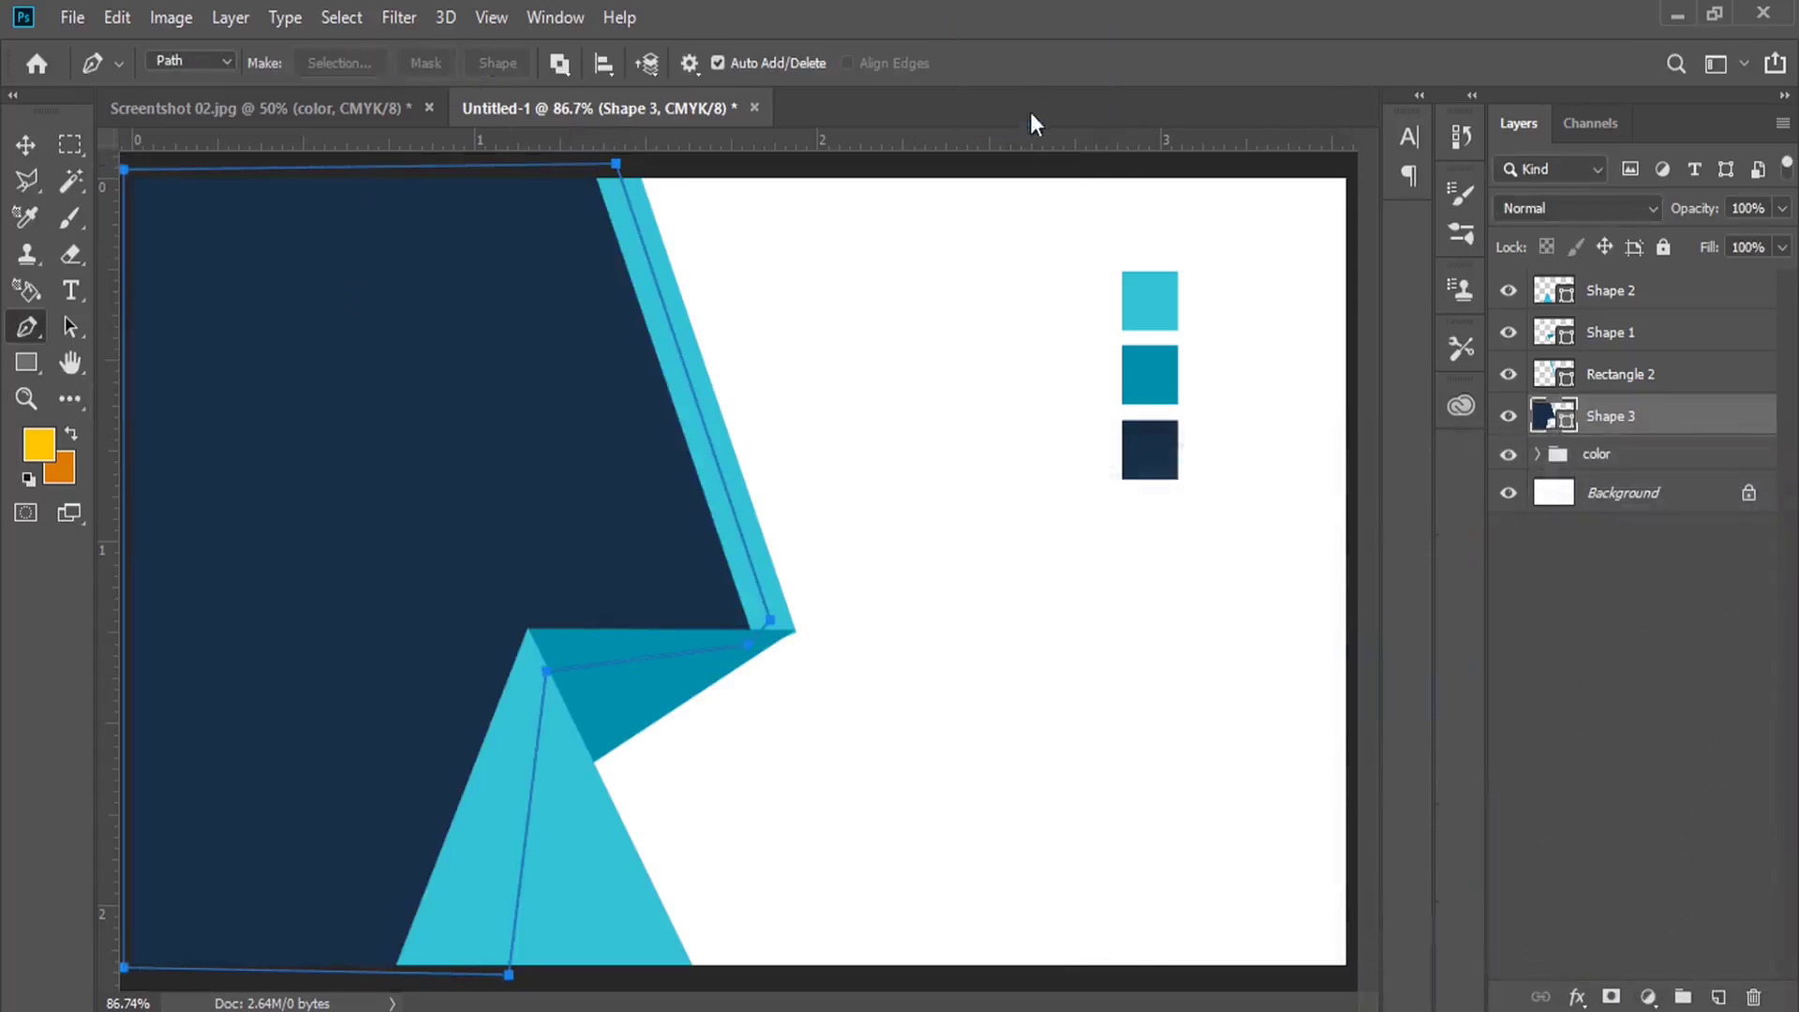
left_click_drag(1064, 148, 1035, 107)
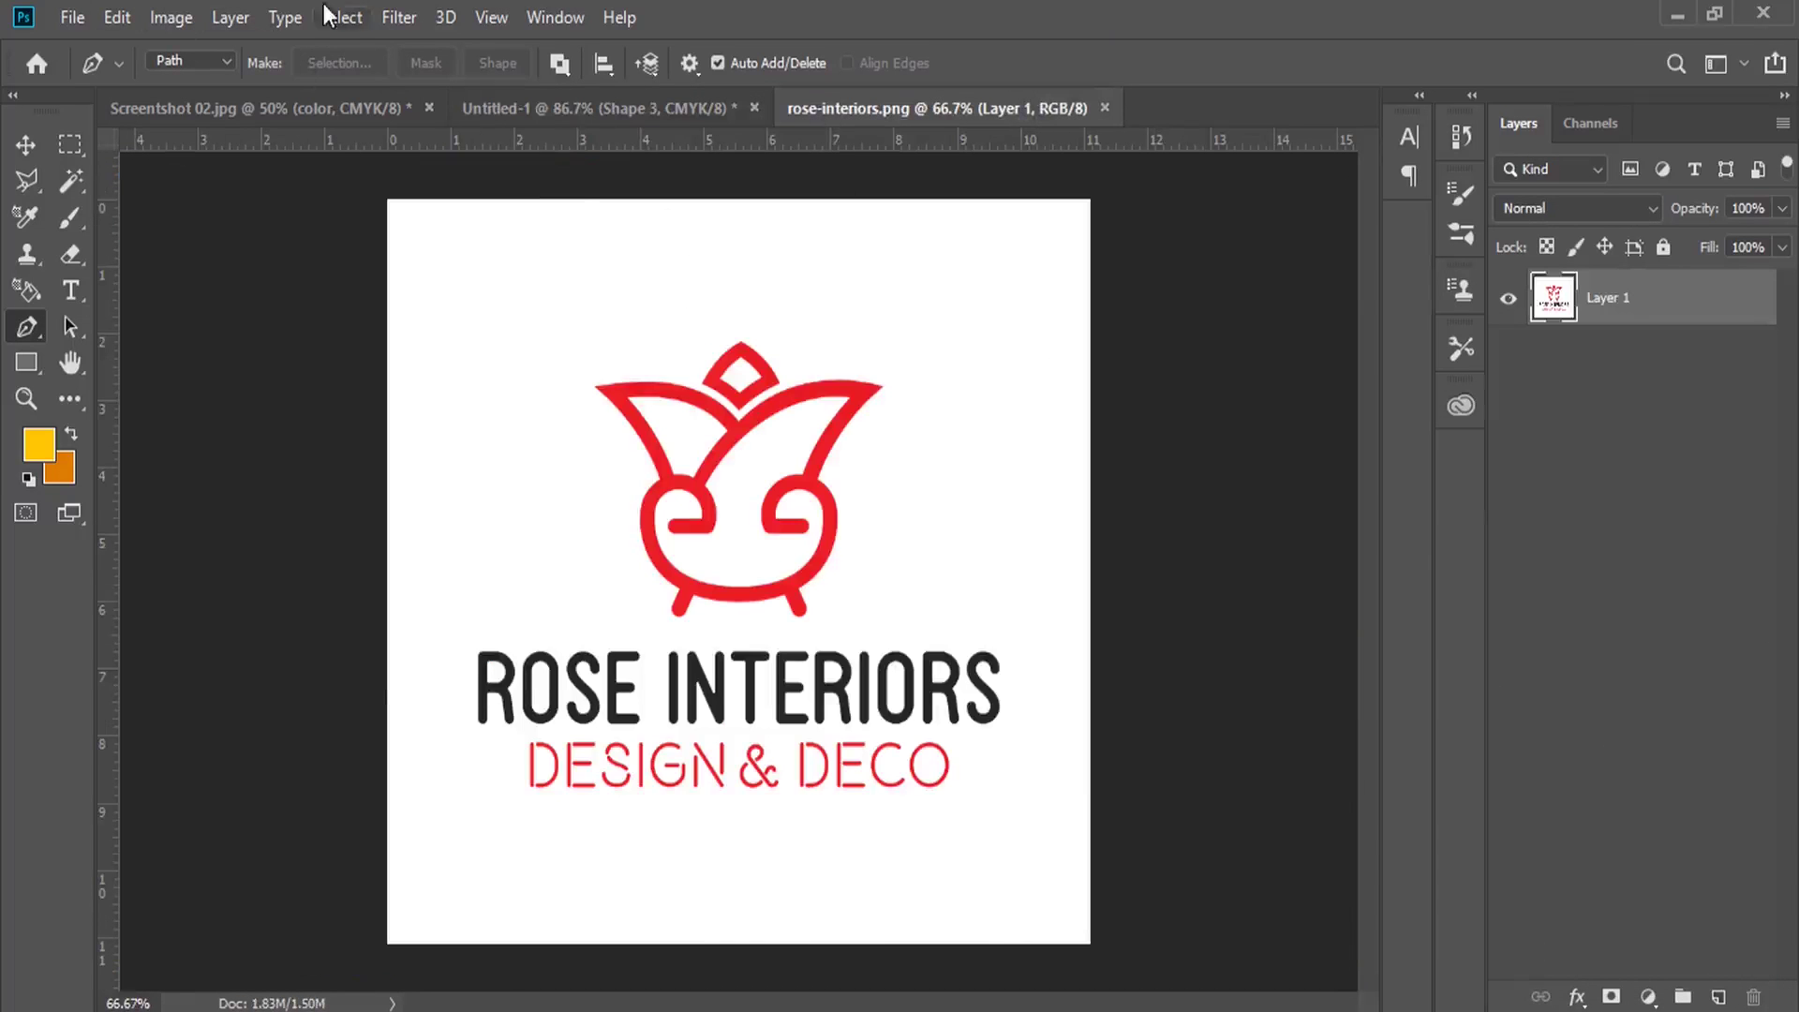
Select the logo's white background with Color Range, clear it, and deselect
left_click(341, 17)
left_click(387, 291)
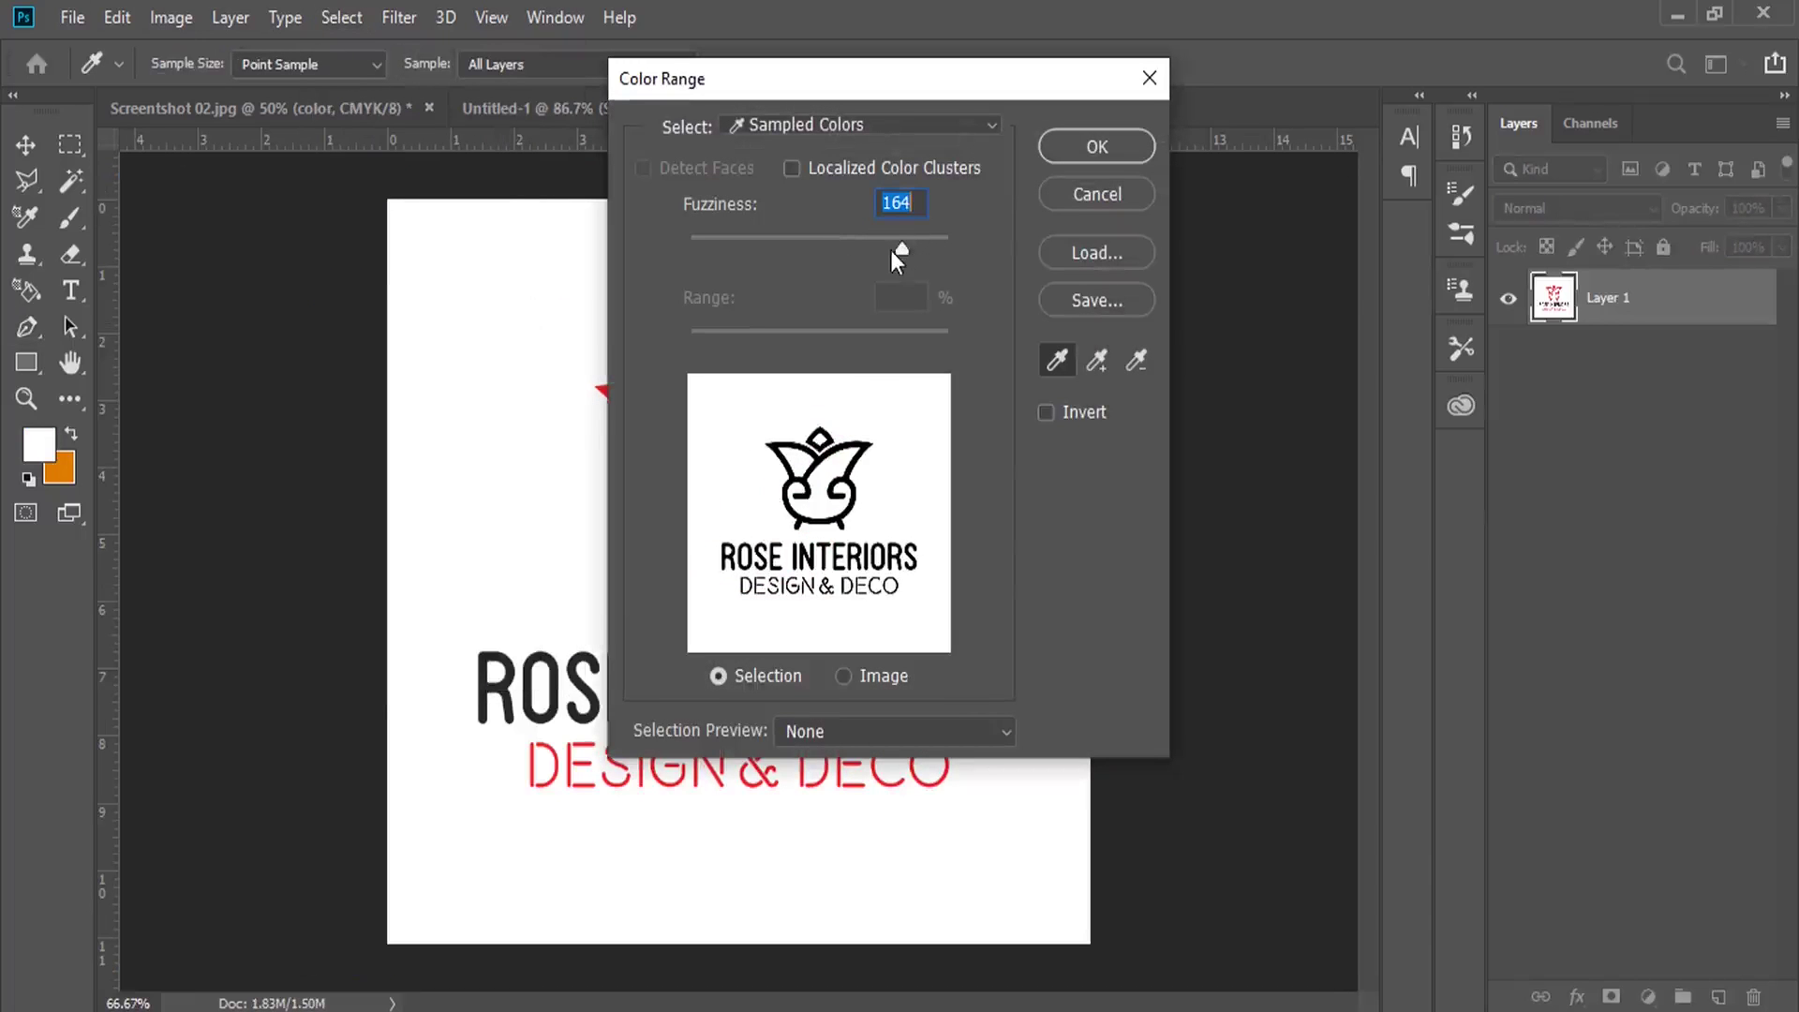
left_click(1096, 147)
left_click(328, 17)
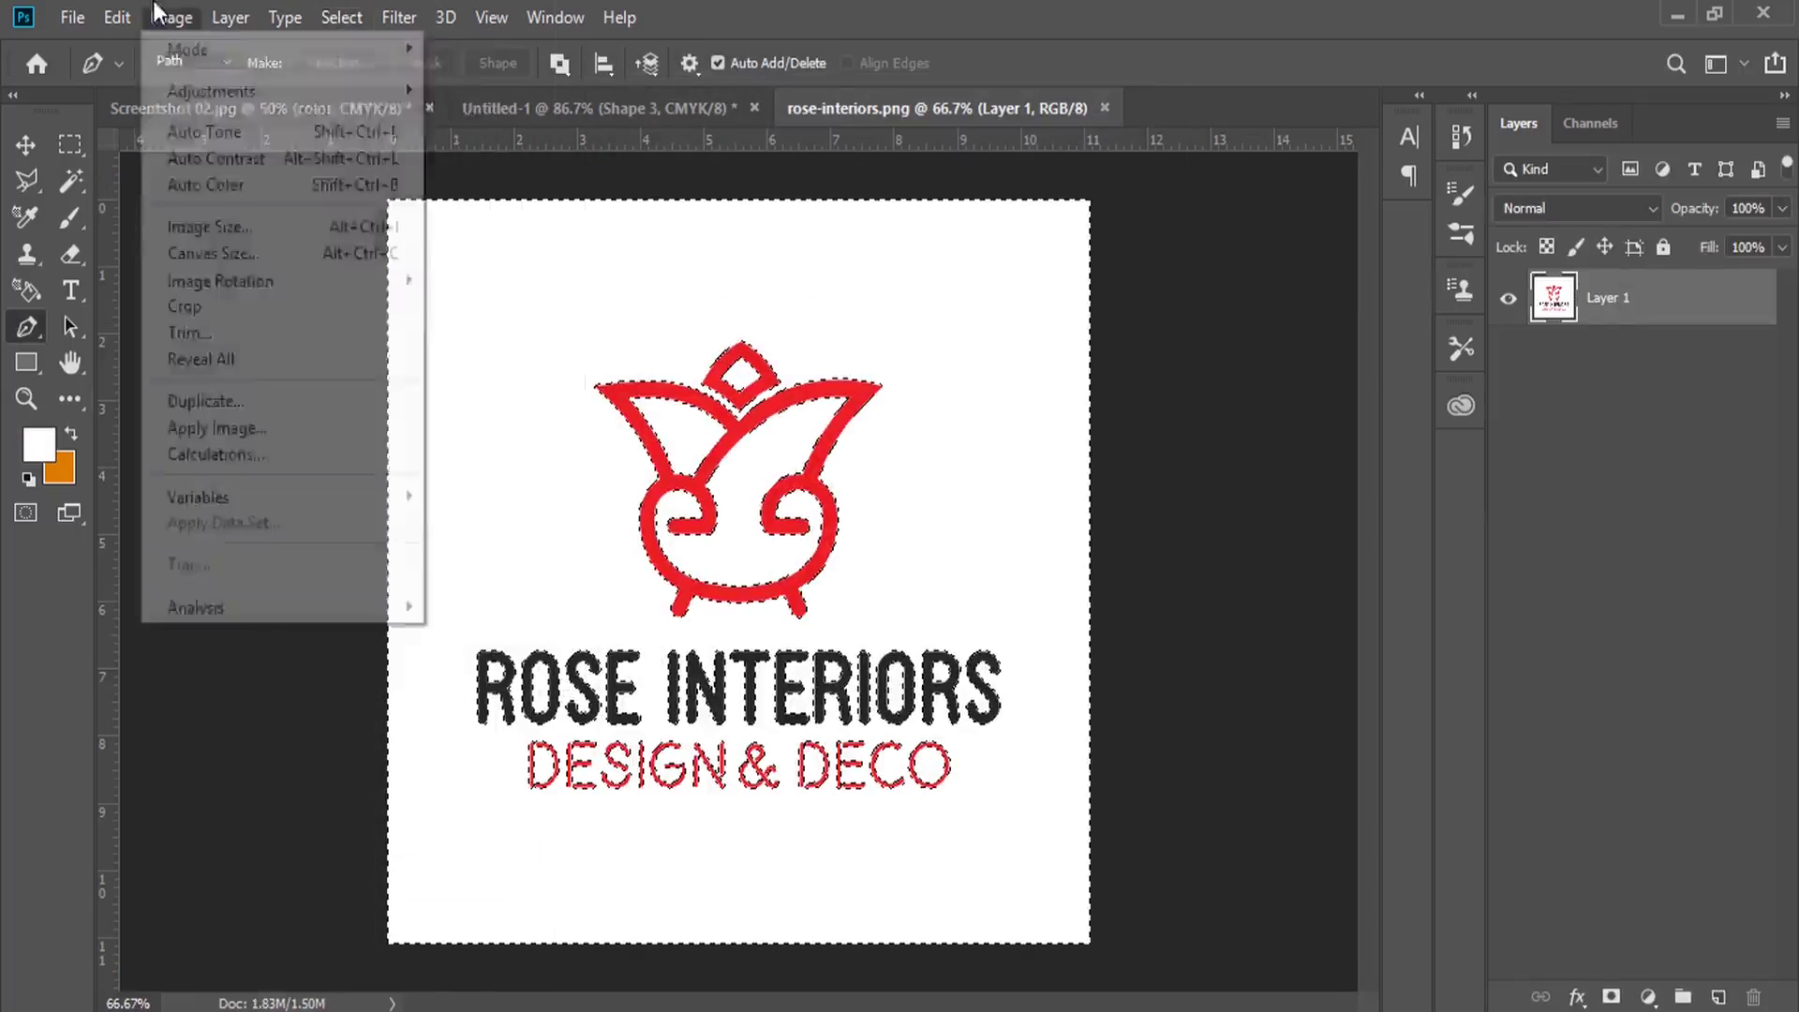
left_click(187, 310)
left_click(341, 17)
left_click(366, 74)
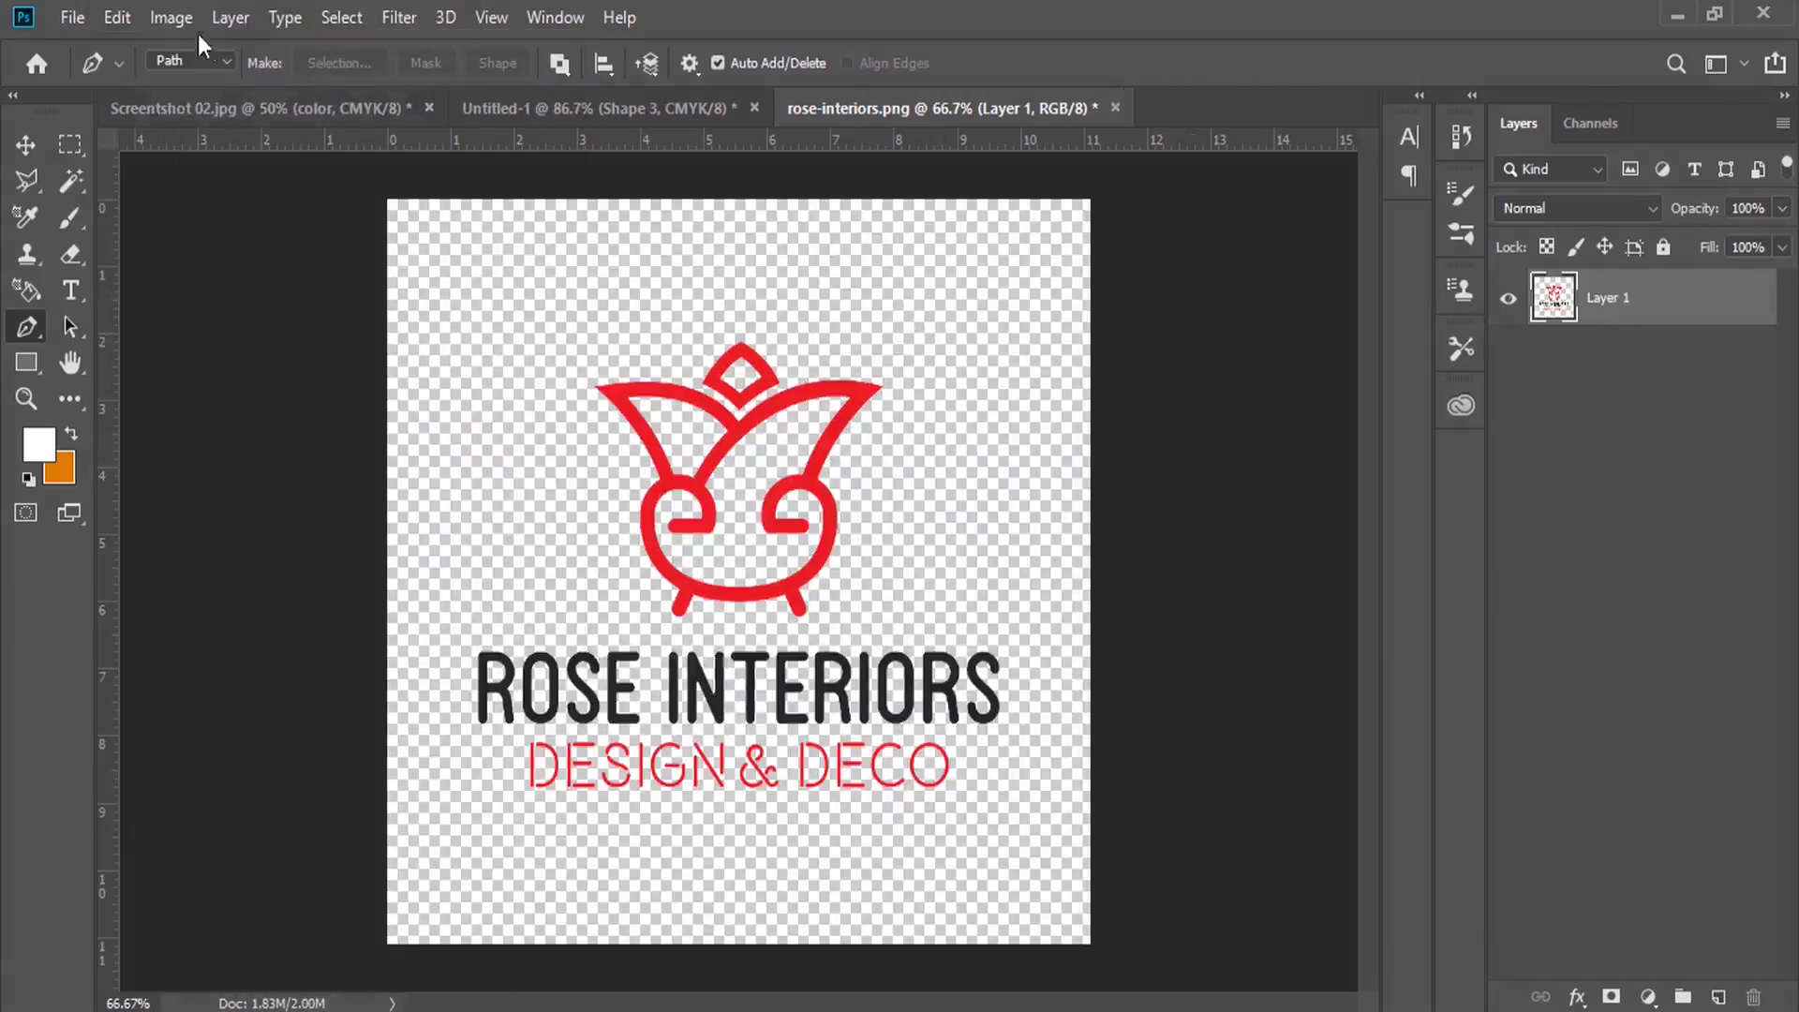
Shift the logo's Reds hue to -167 with Hue/Saturation, turning them blue
left_click(171, 16)
left_click(468, 241)
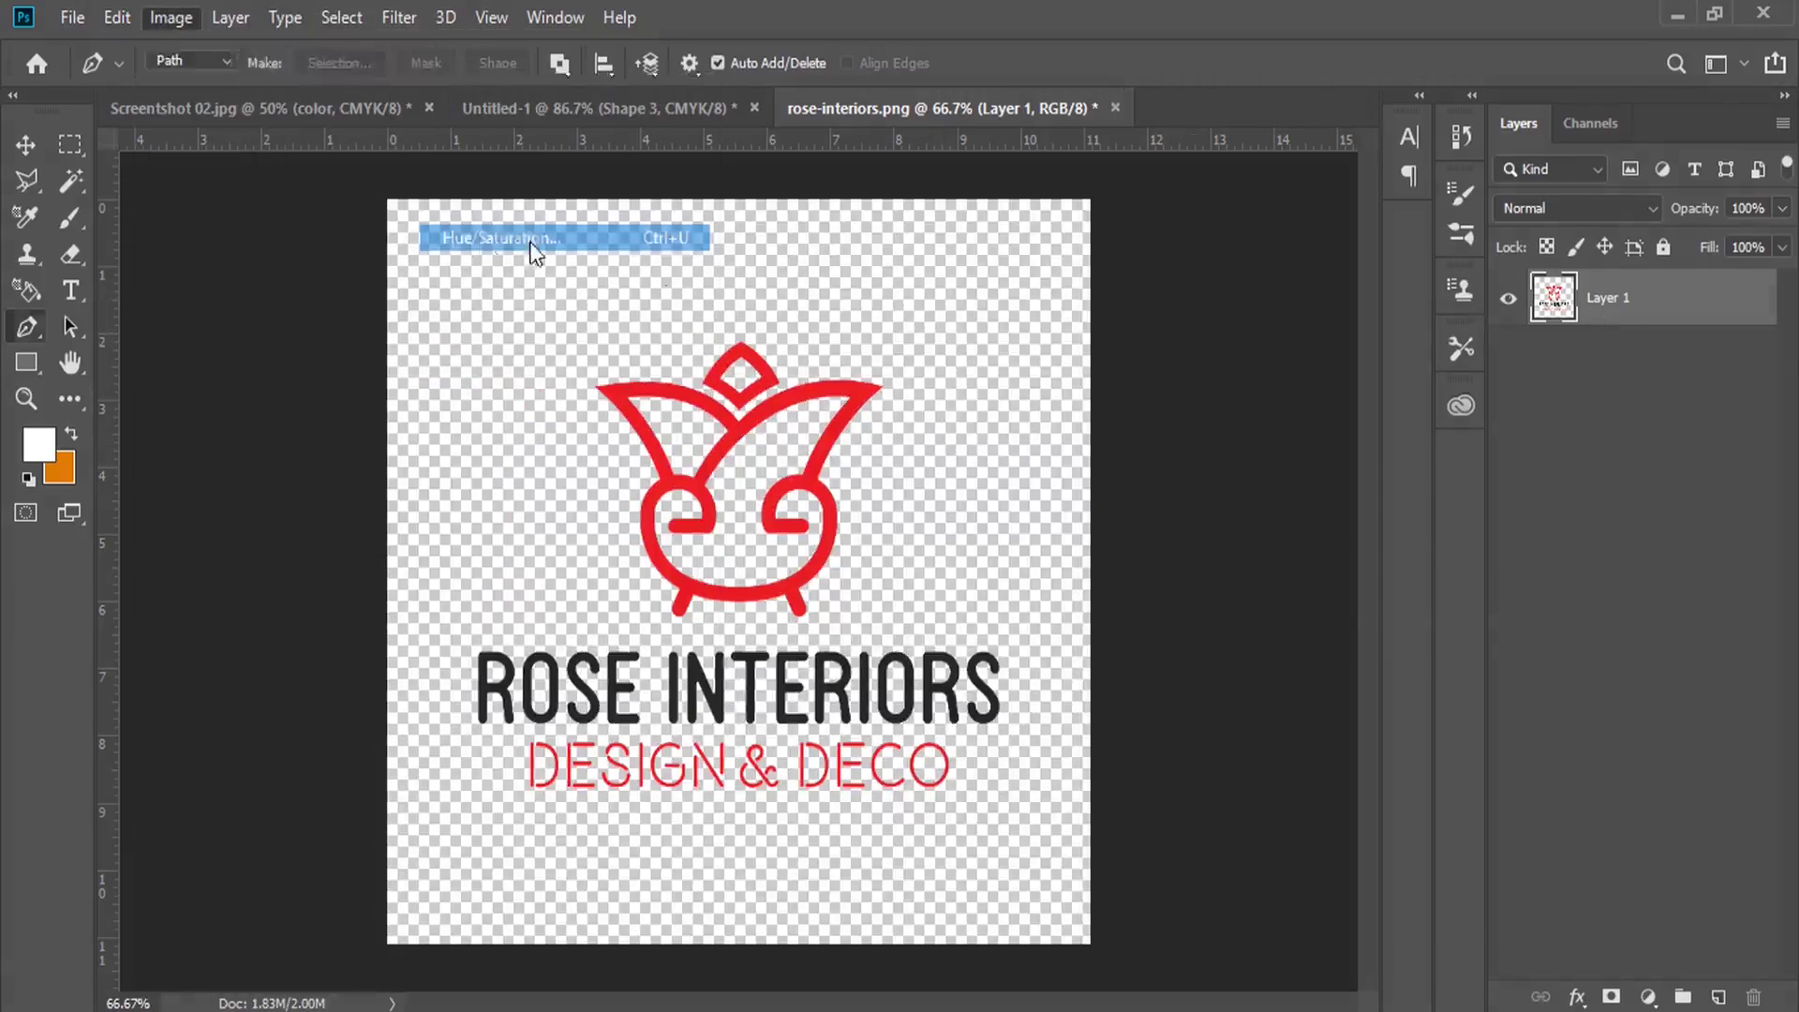
left_click(1196, 251)
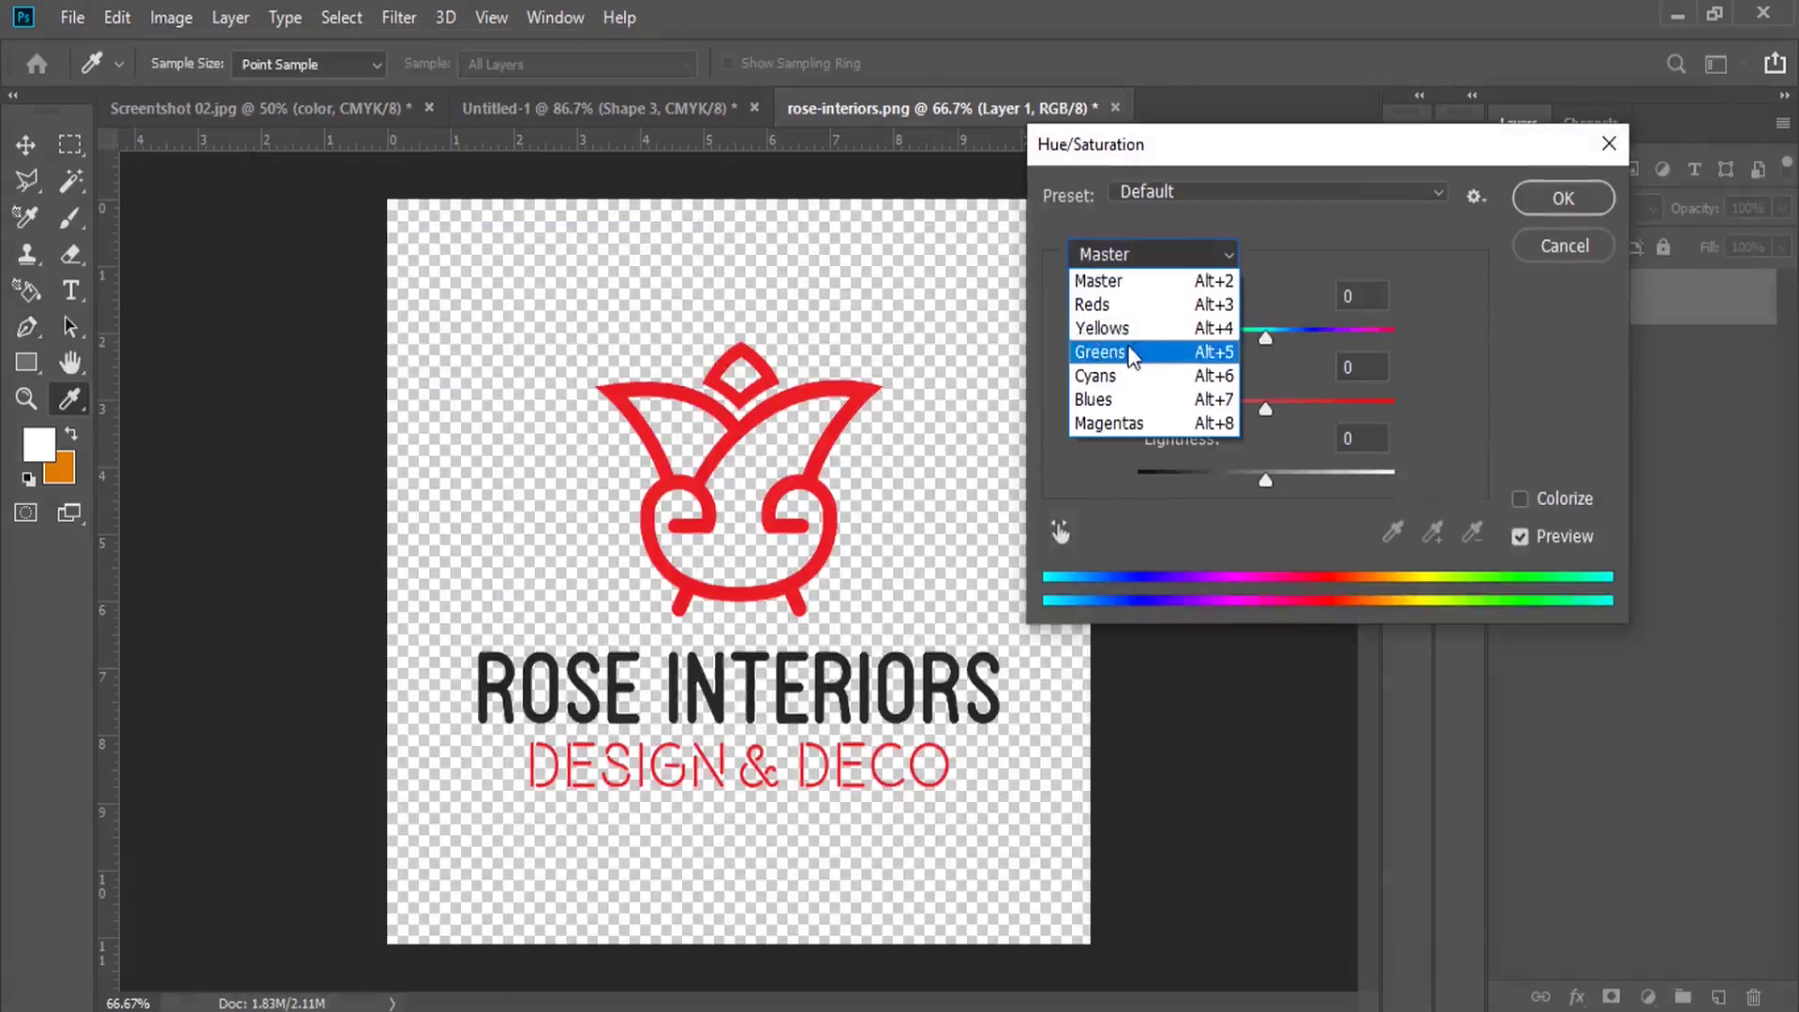
left_click(1107, 302)
left_click_drag(1272, 345, 1411, 341)
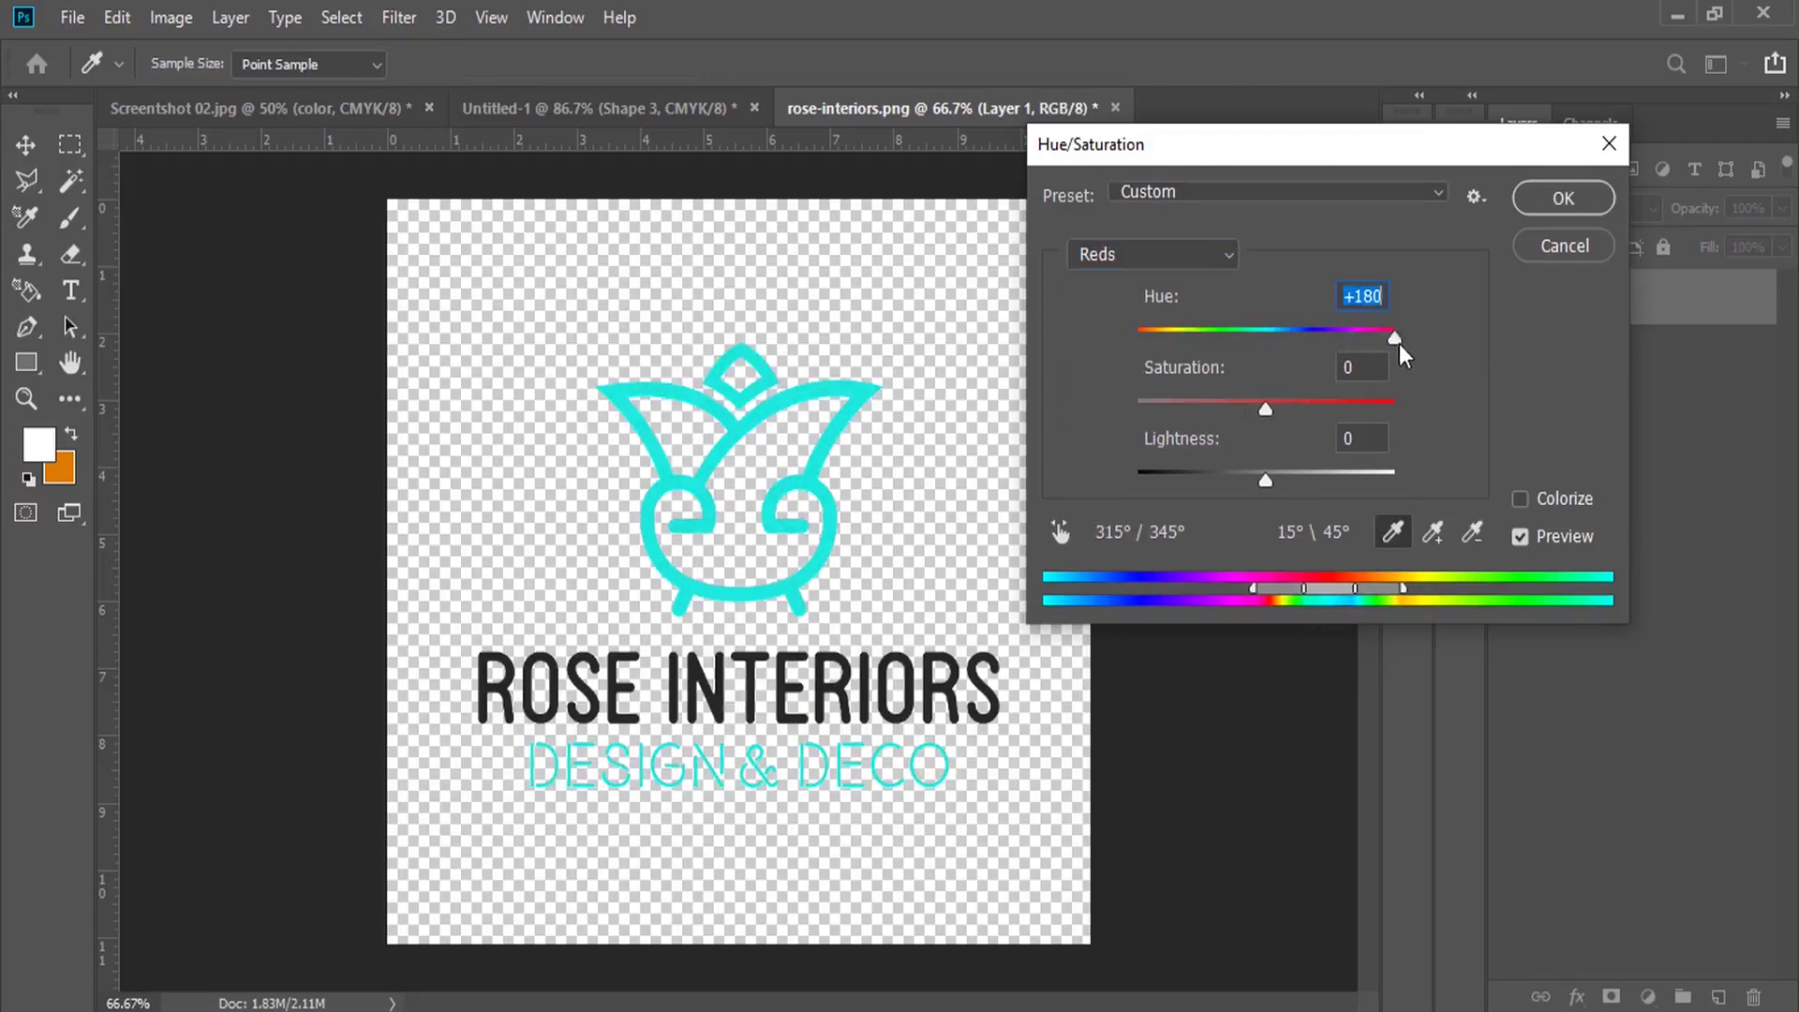
left_click_drag(1398, 345, 1145, 361)
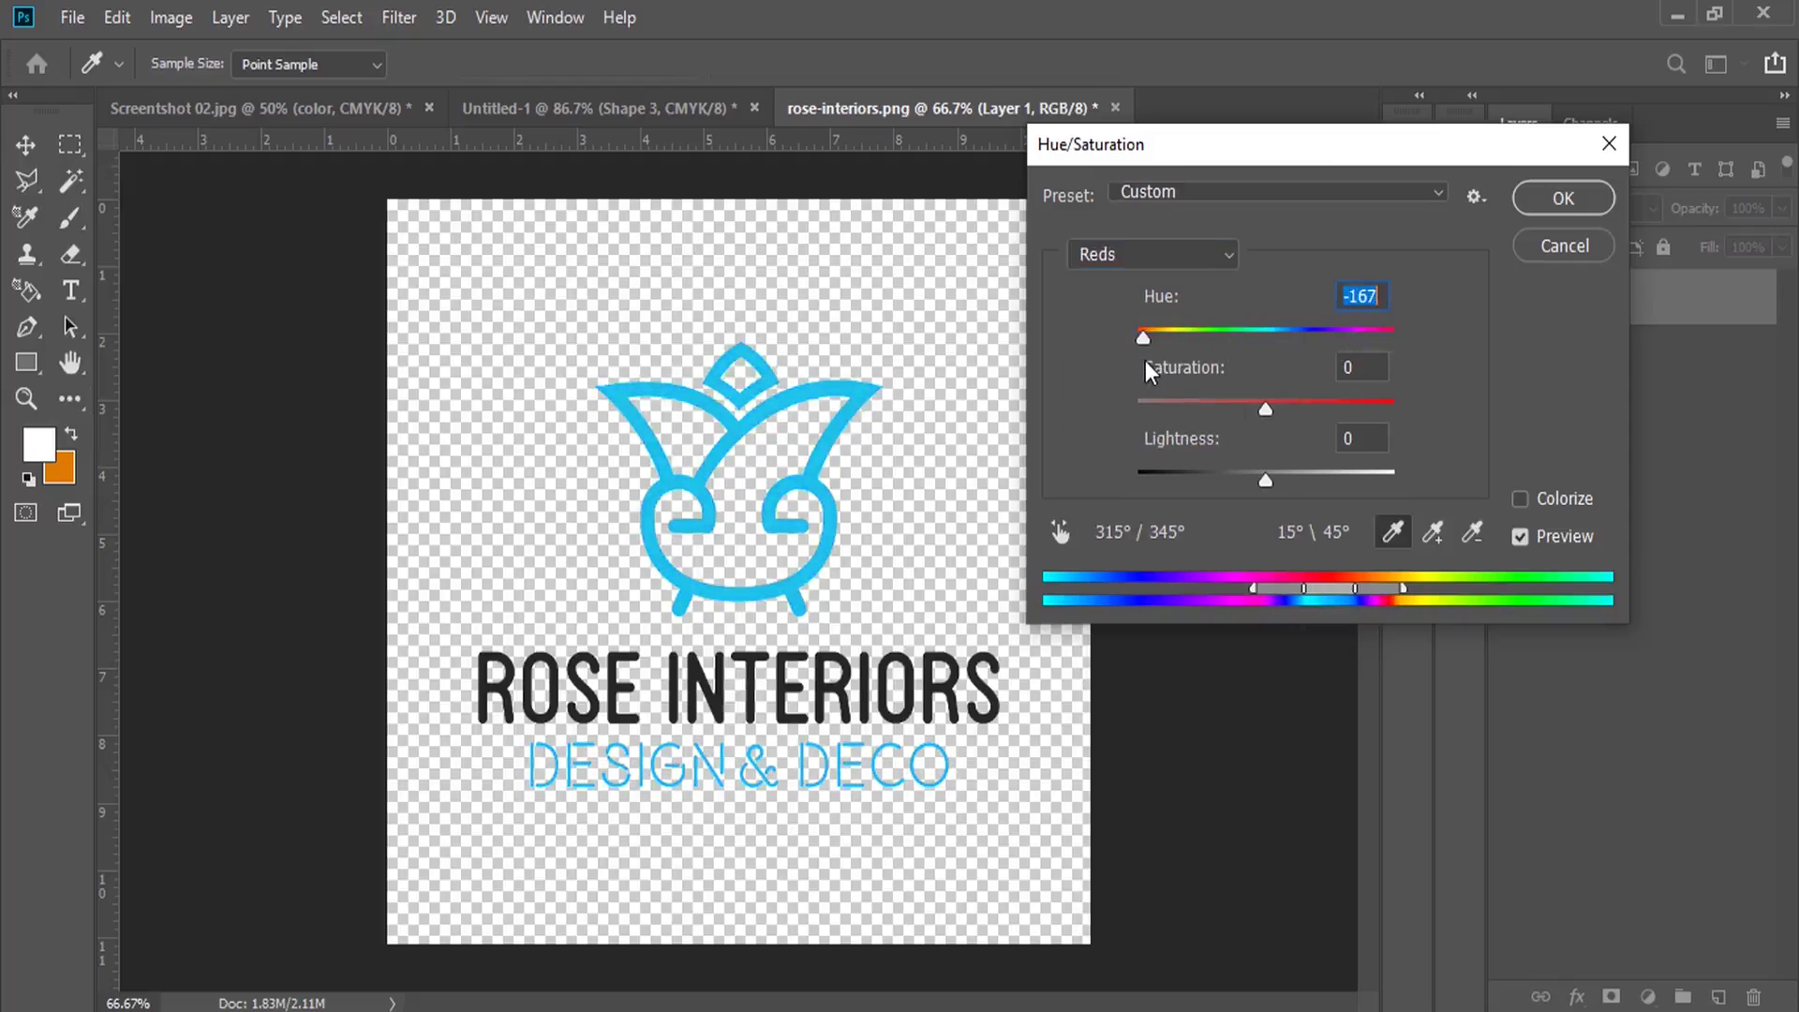
left_click(1562, 198)
key("v")
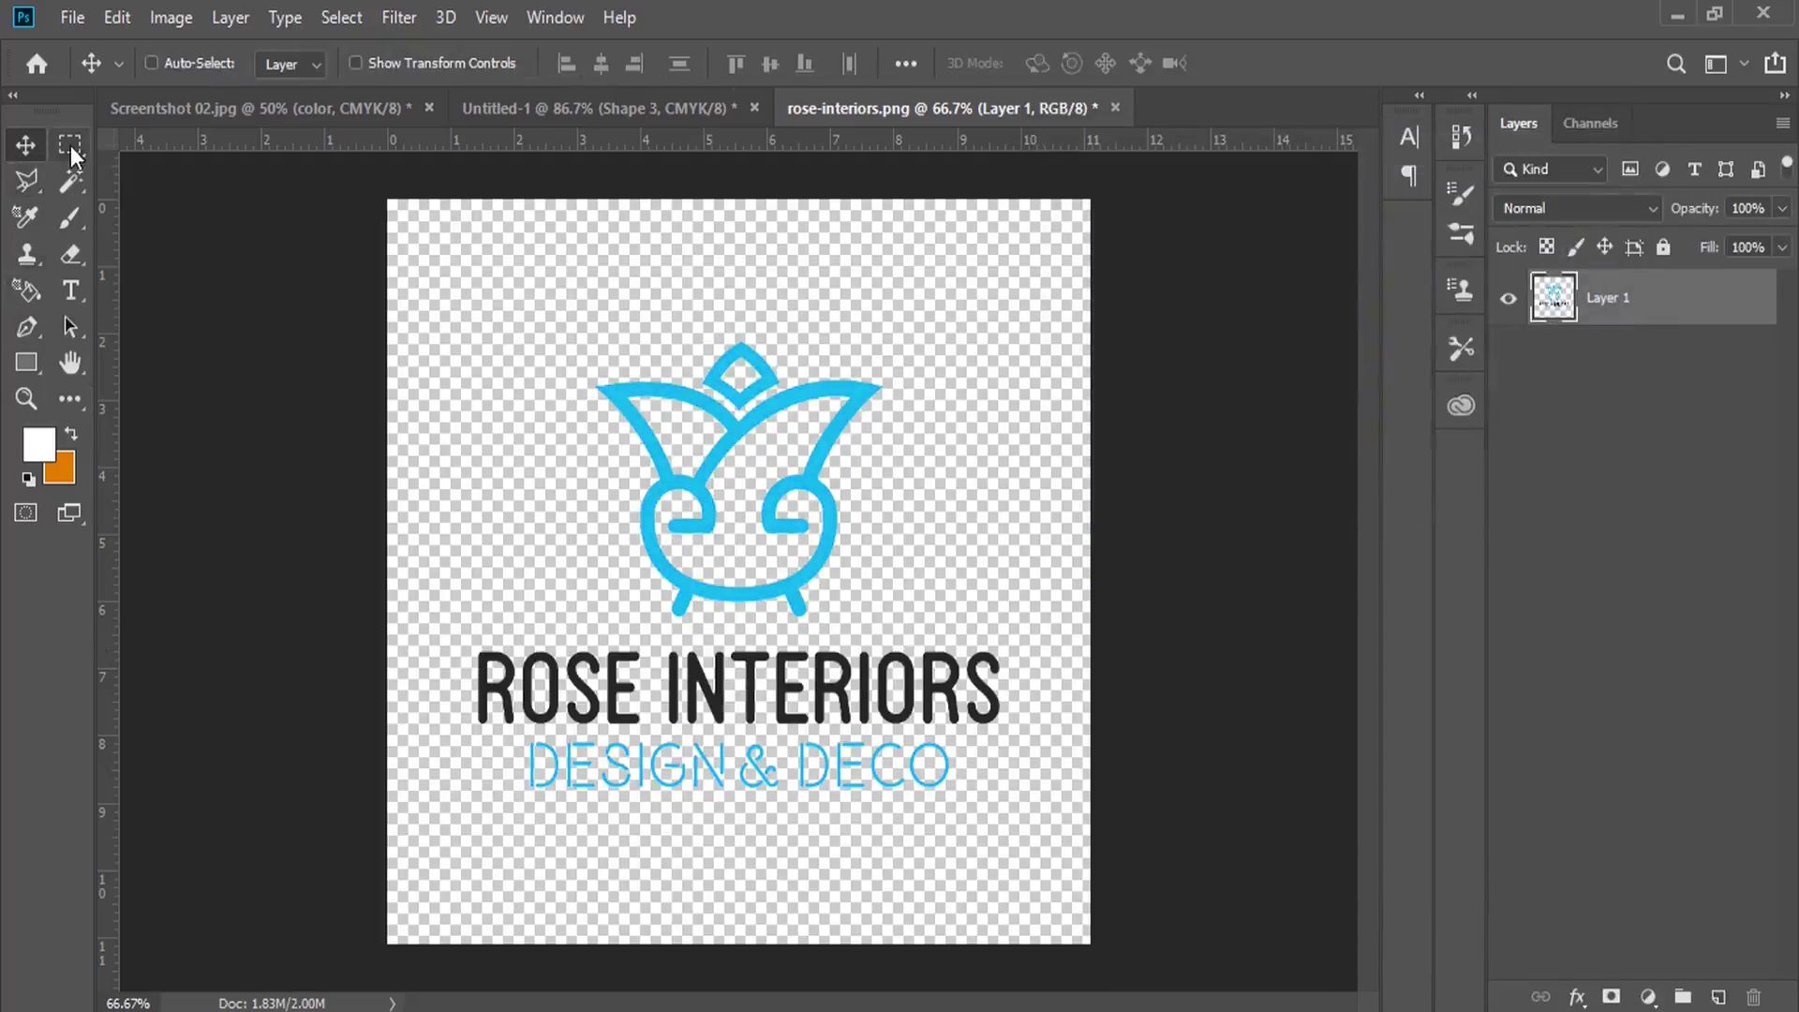
Paint the ROSE INTERIORS wording white on a new layer over a marquee selection, then deselect
key("m")
left_click_drag(461, 646, 1023, 739)
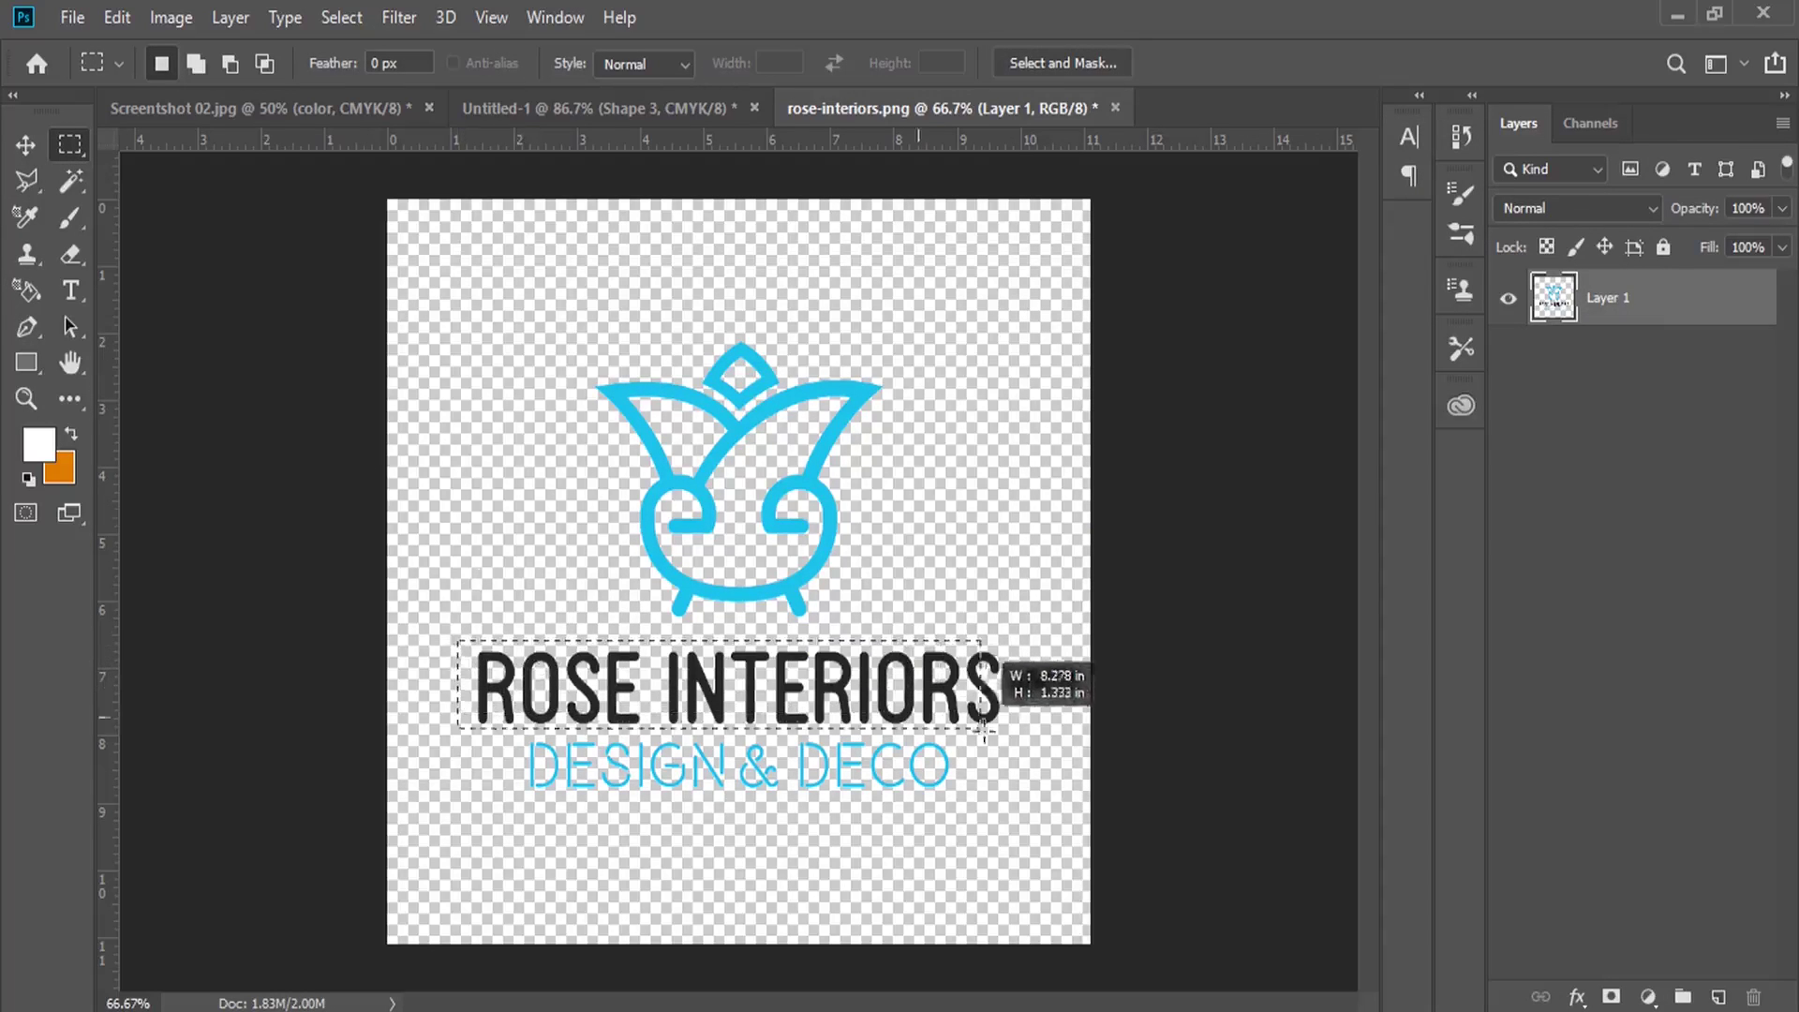
left_click_drag(1023, 739, 1021, 736)
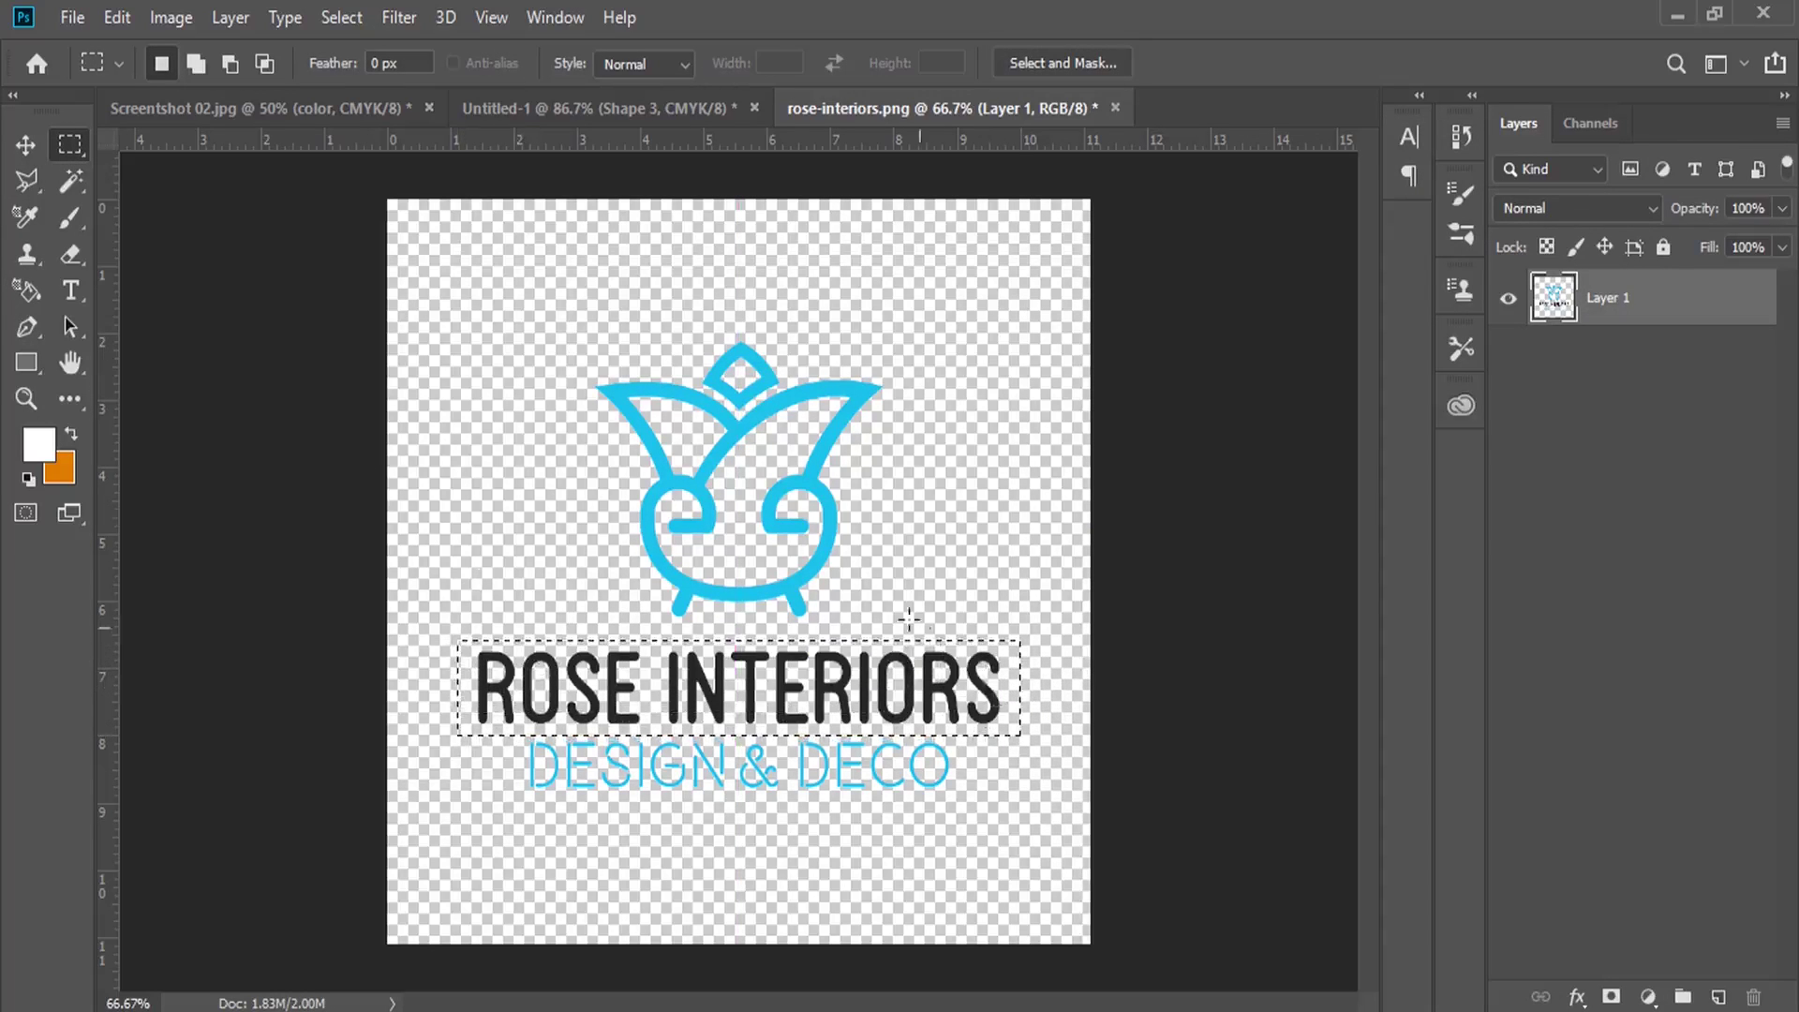
key("v")
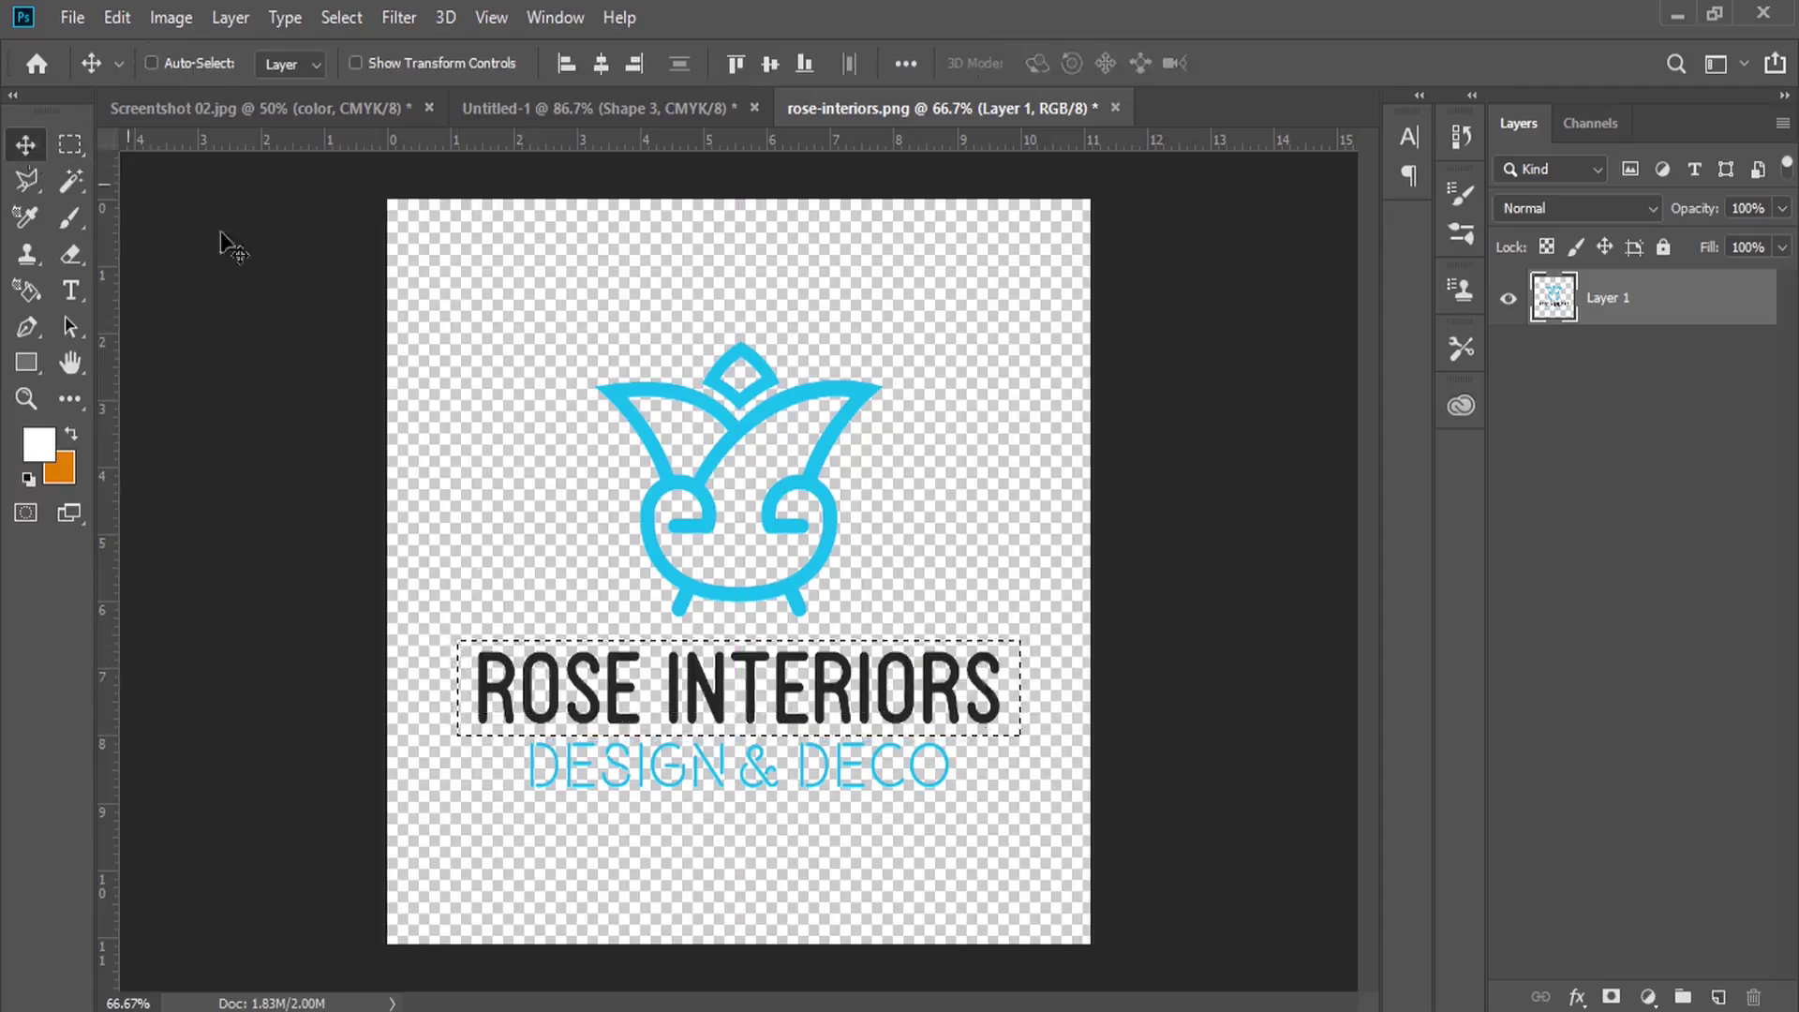
left_click_drag(846, 656, 874, 646)
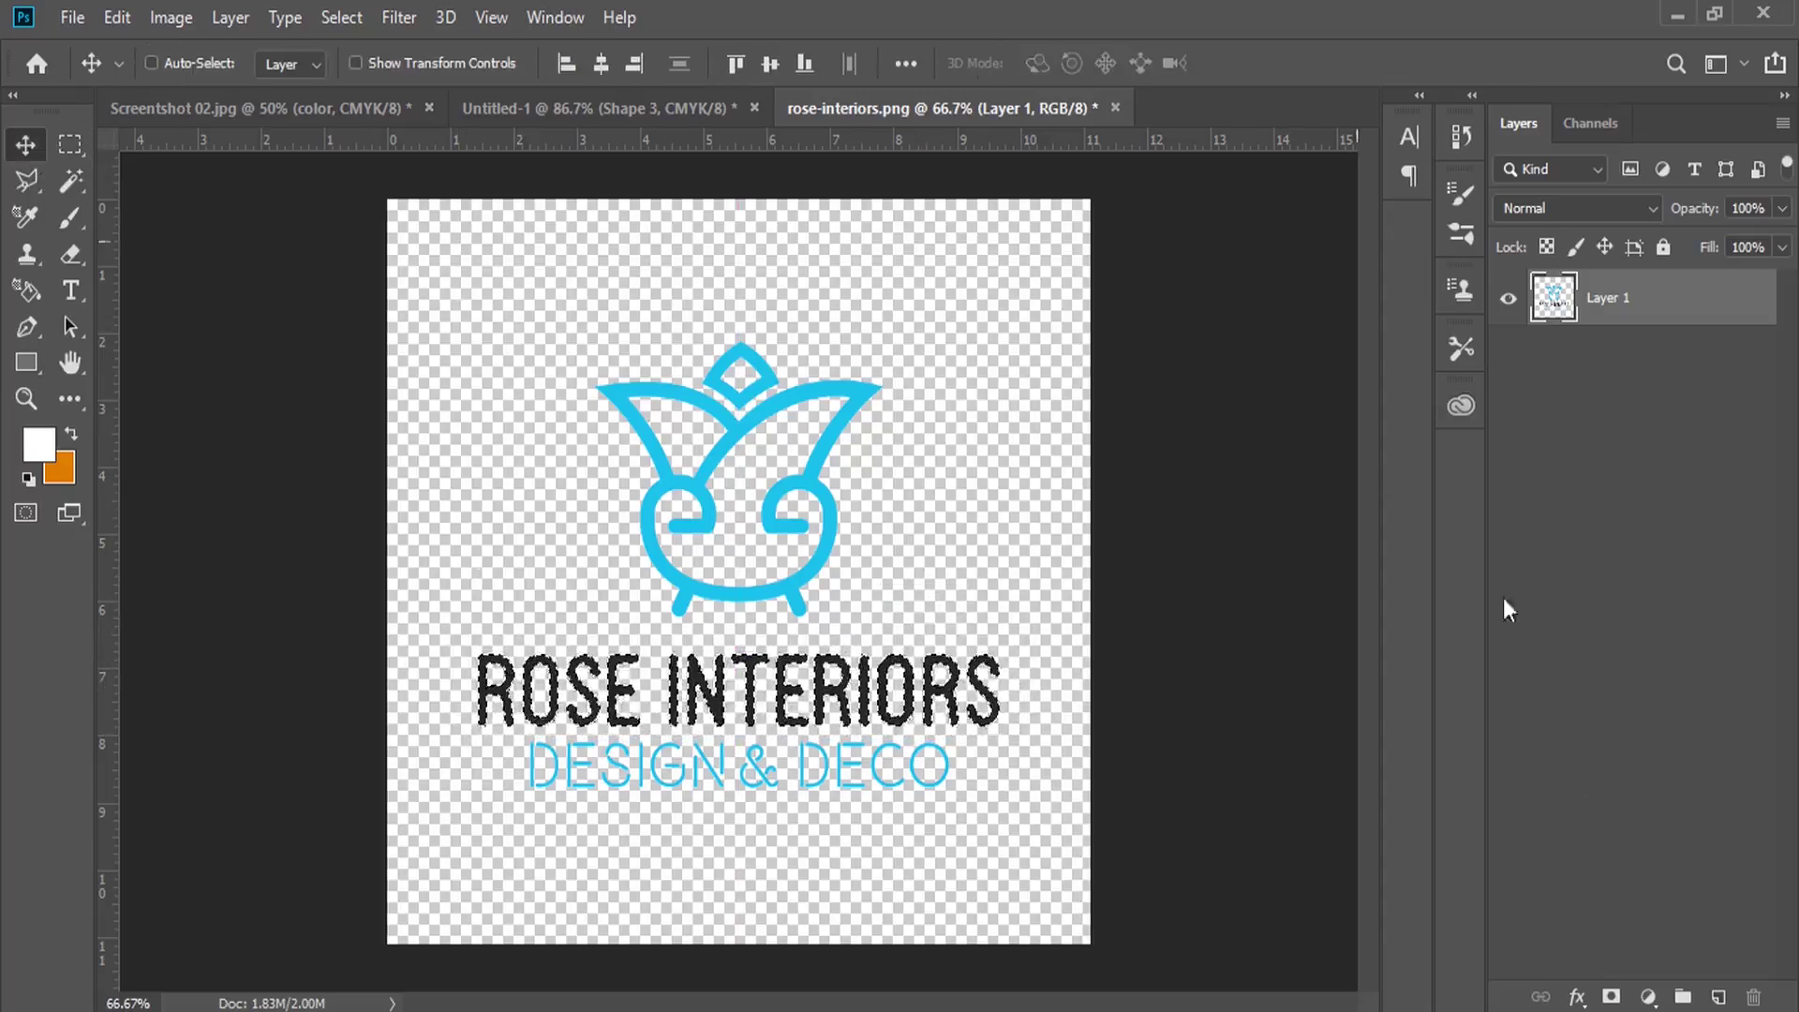
left_click(1717, 996)
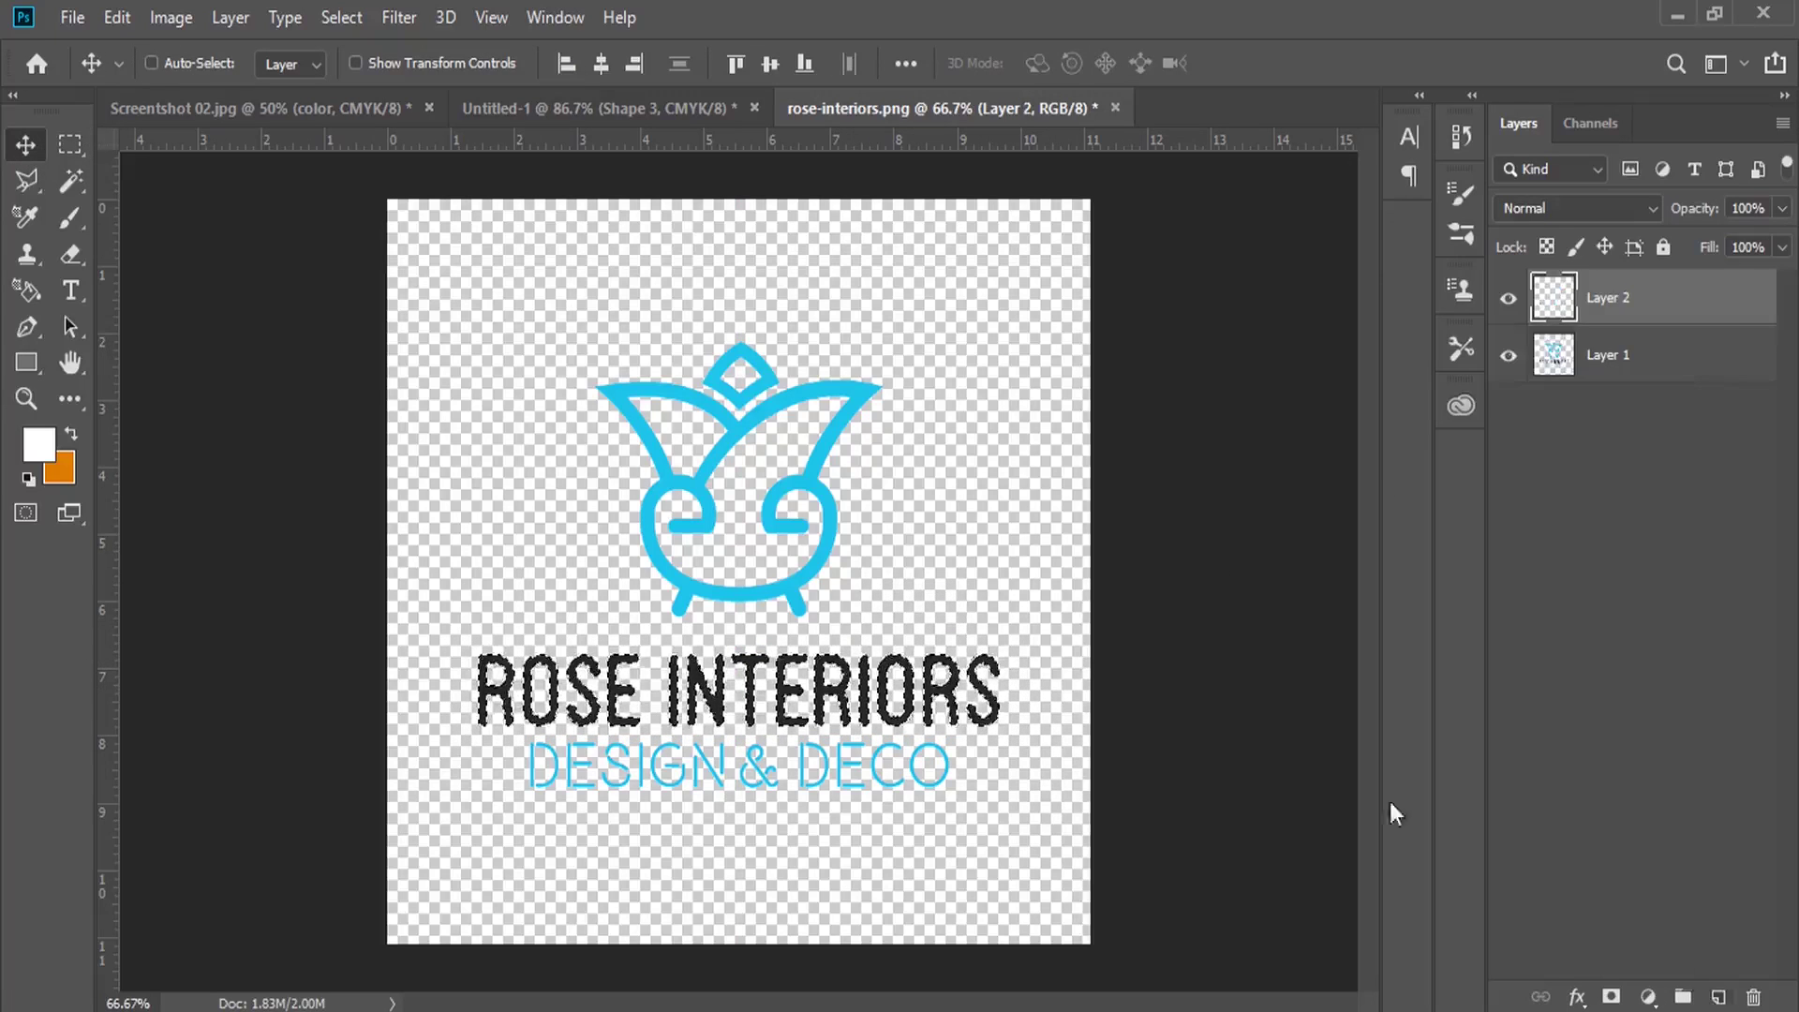
left_click(65, 225)
left_click_drag(709, 681, 1052, 702)
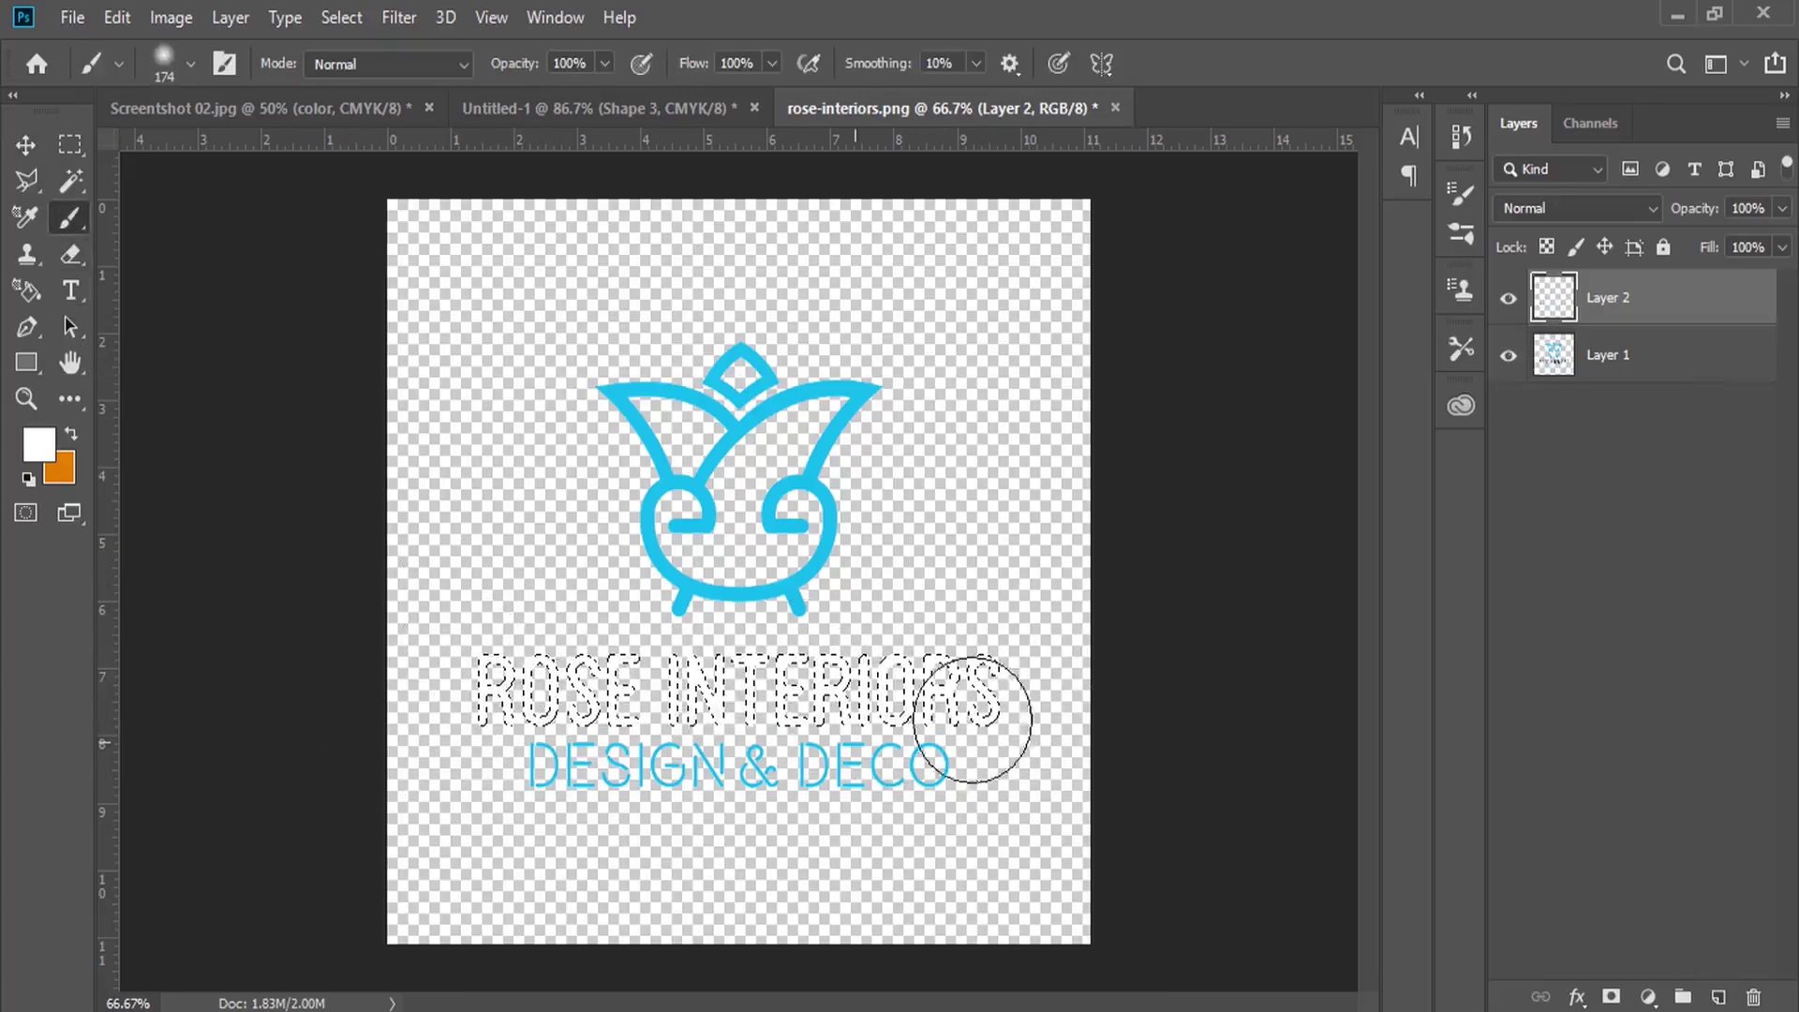
left_click(343, 16)
left_click(360, 74)
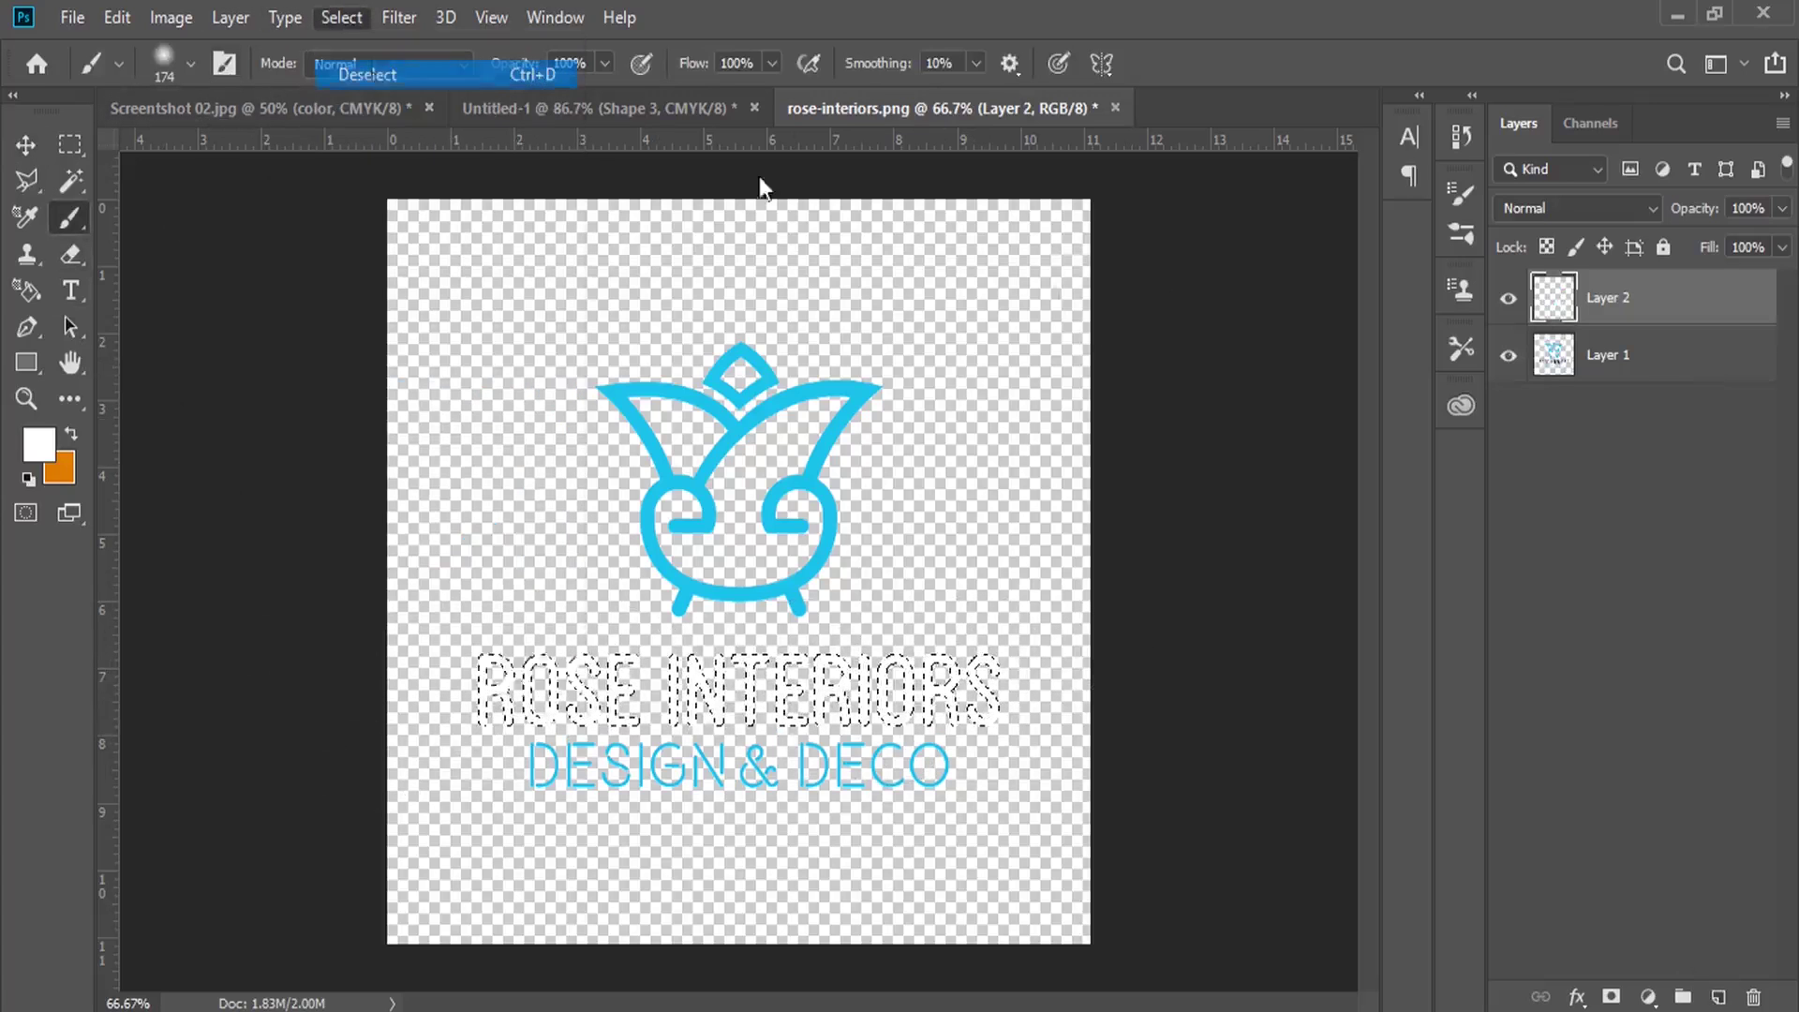
Convert both logo layers into one smart object and drag it onto the business card
left_click(1670, 358, "shift")
right_click(1669, 358)
left_click(1473, 380)
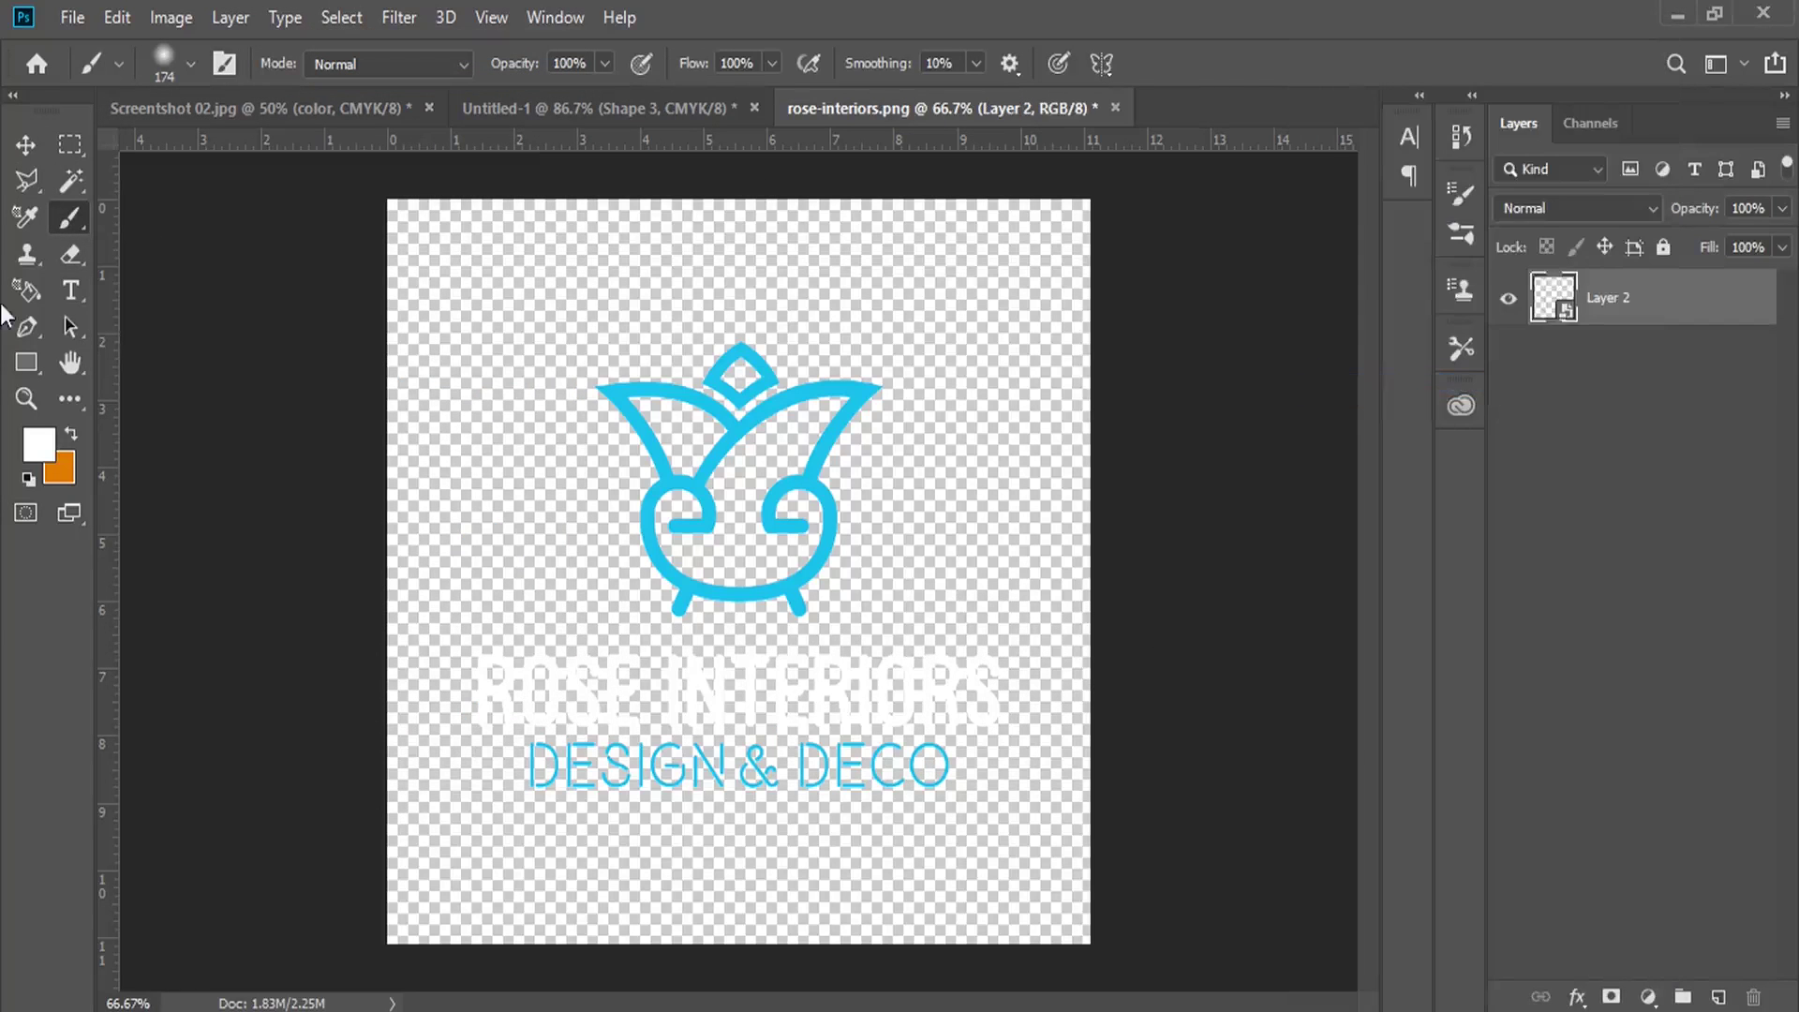
left_click(35, 153)
mouse_move(747, 385)
left_mouse_down()
mouse_move(525, 93)
mouse_move(490, 425)
left_mouse_up()
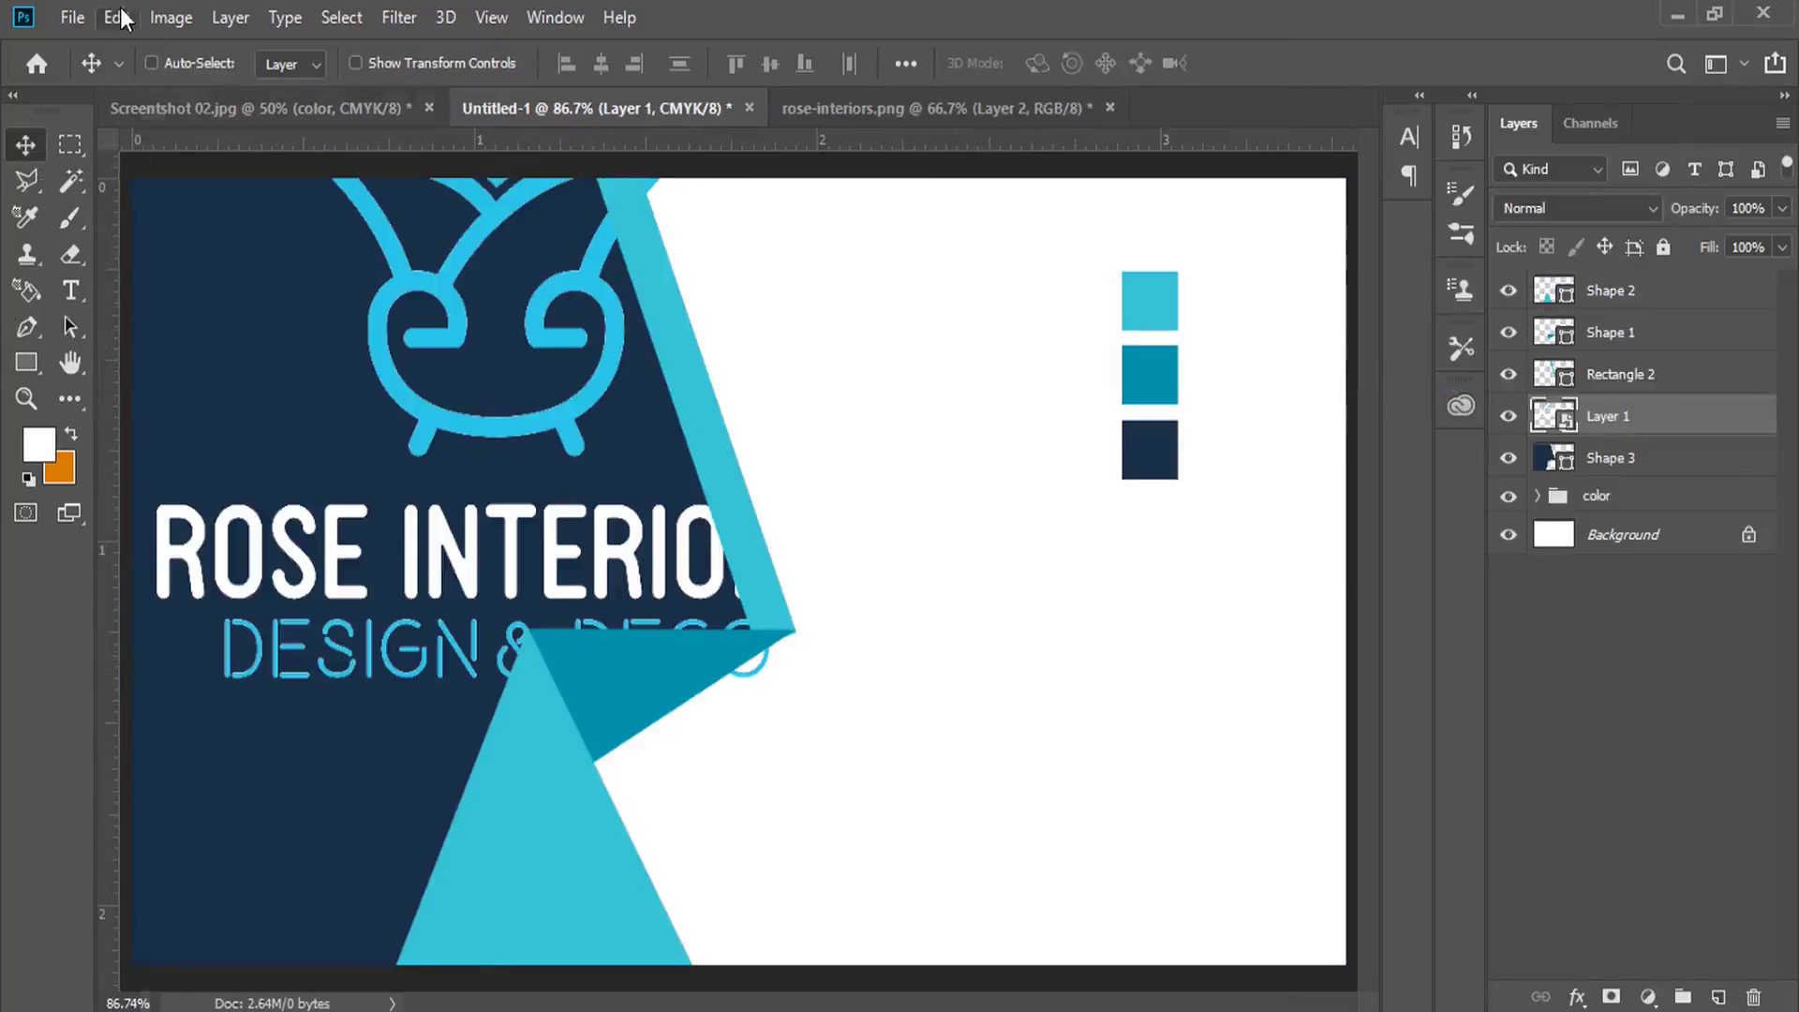
Scale the logo to 10.3% and place it on the navy panel's left side
left_click(117, 17)
left_click(448, 615)
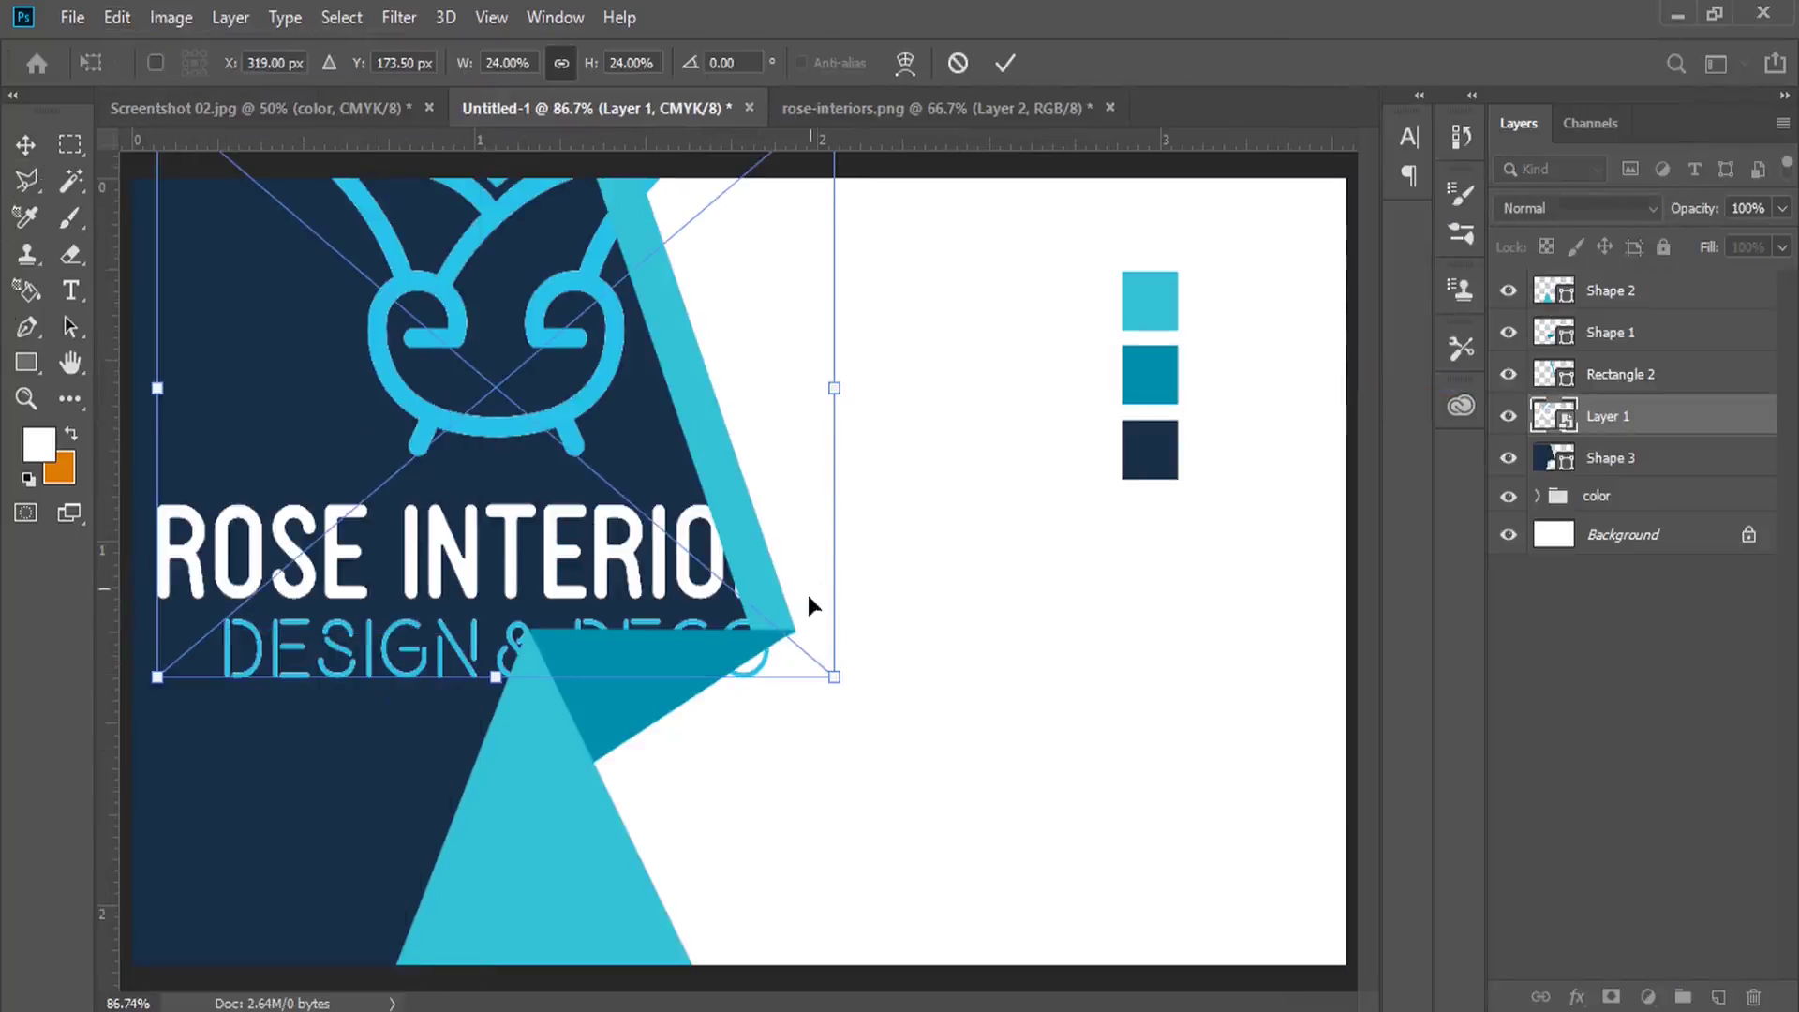
left_click_drag(833, 676, 481, 294)
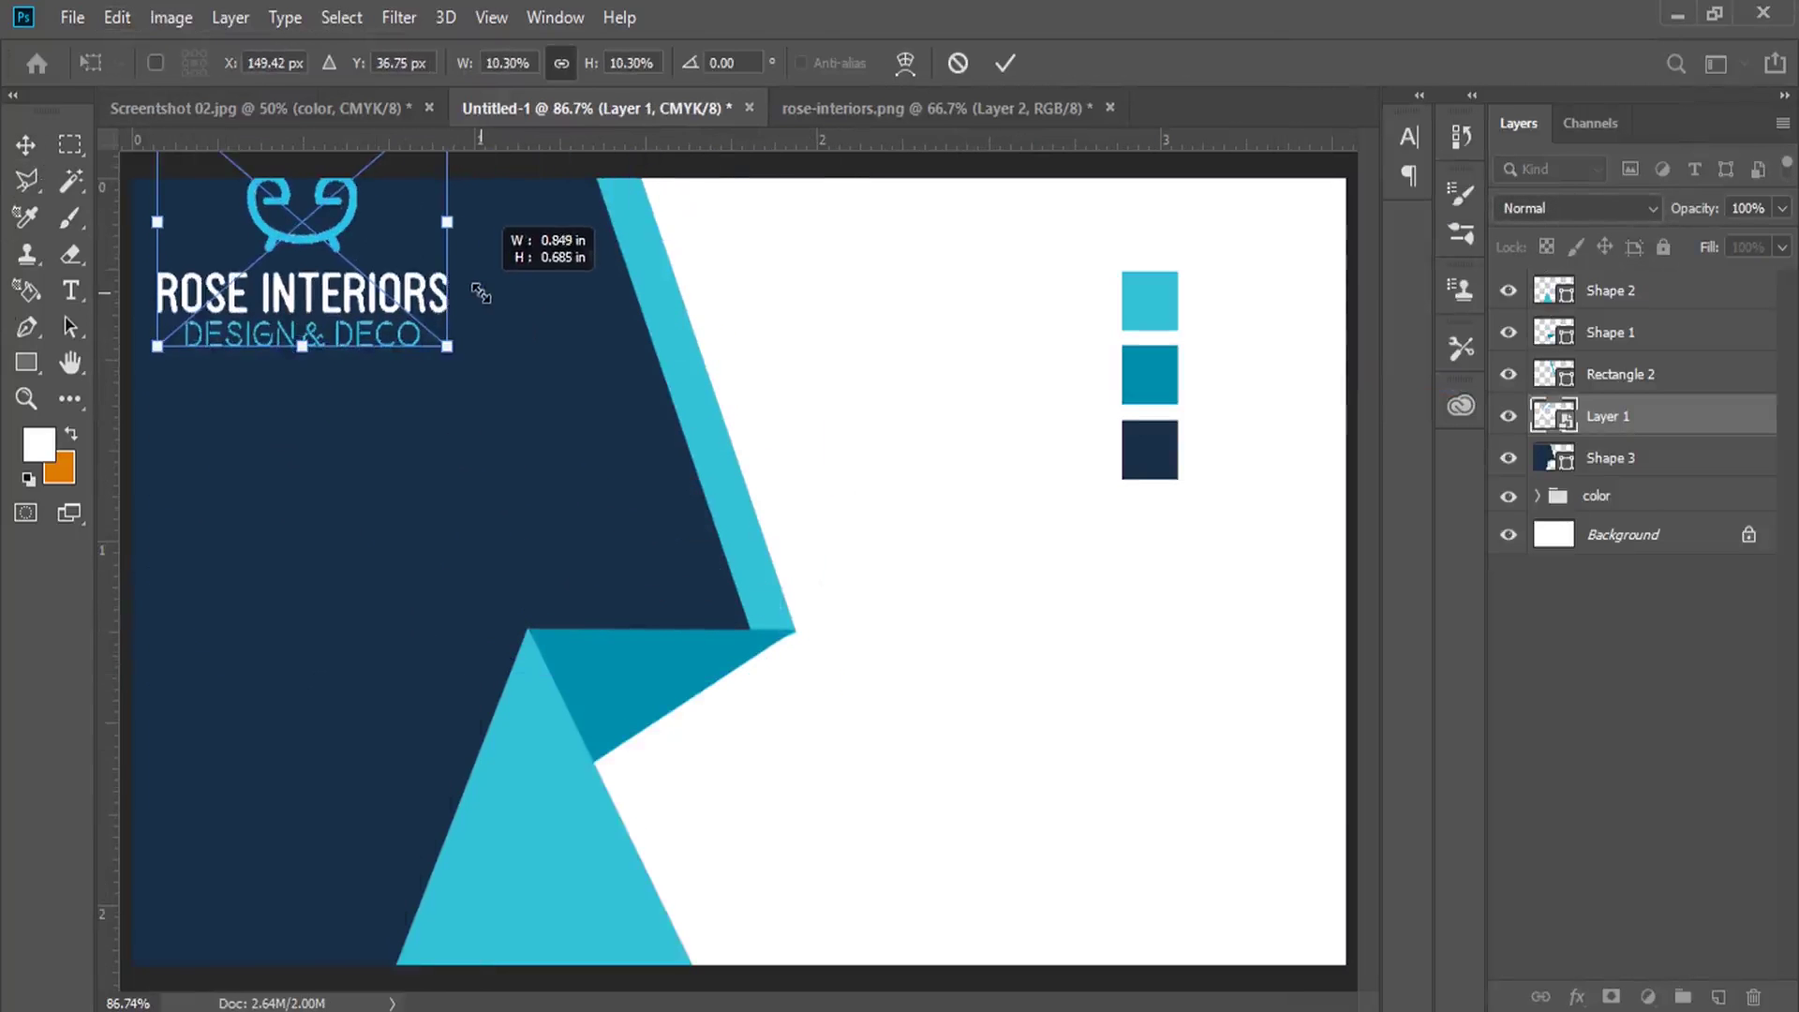
left_click_drag(378, 260, 415, 550)
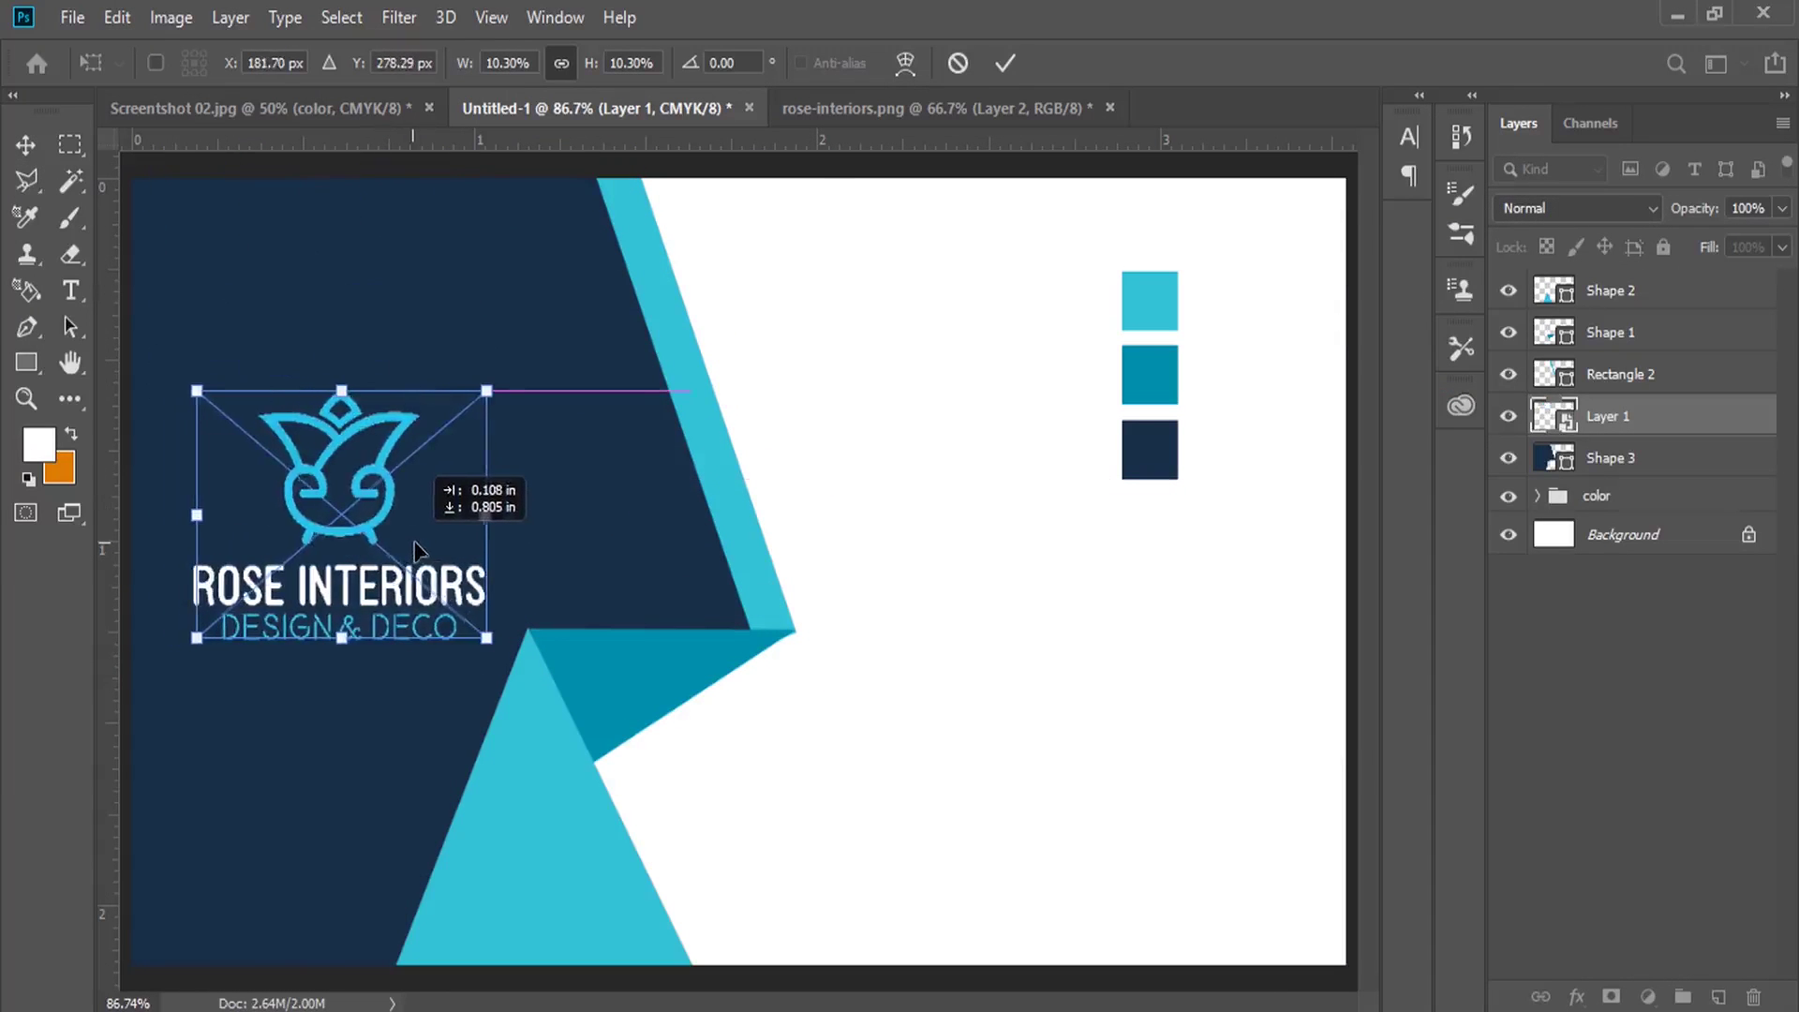
key("Return")
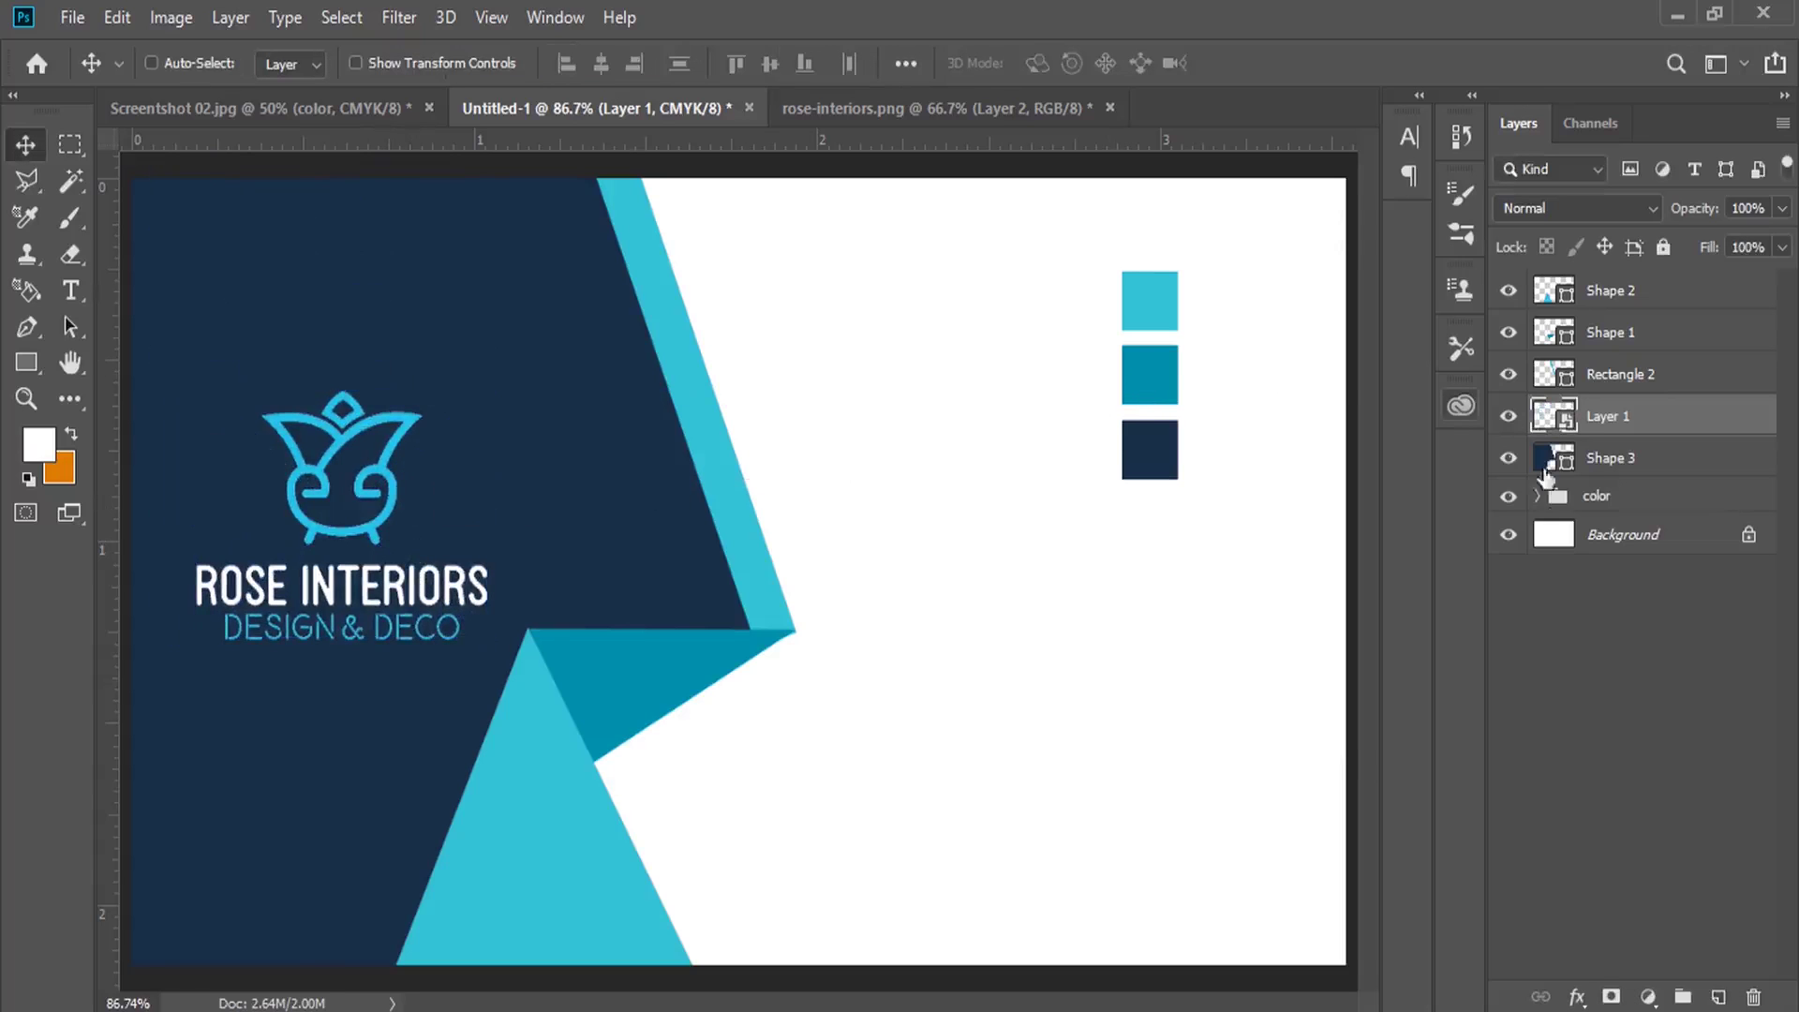
Hide the color swatch group, undo that, and select the color group
left_click(1508, 496)
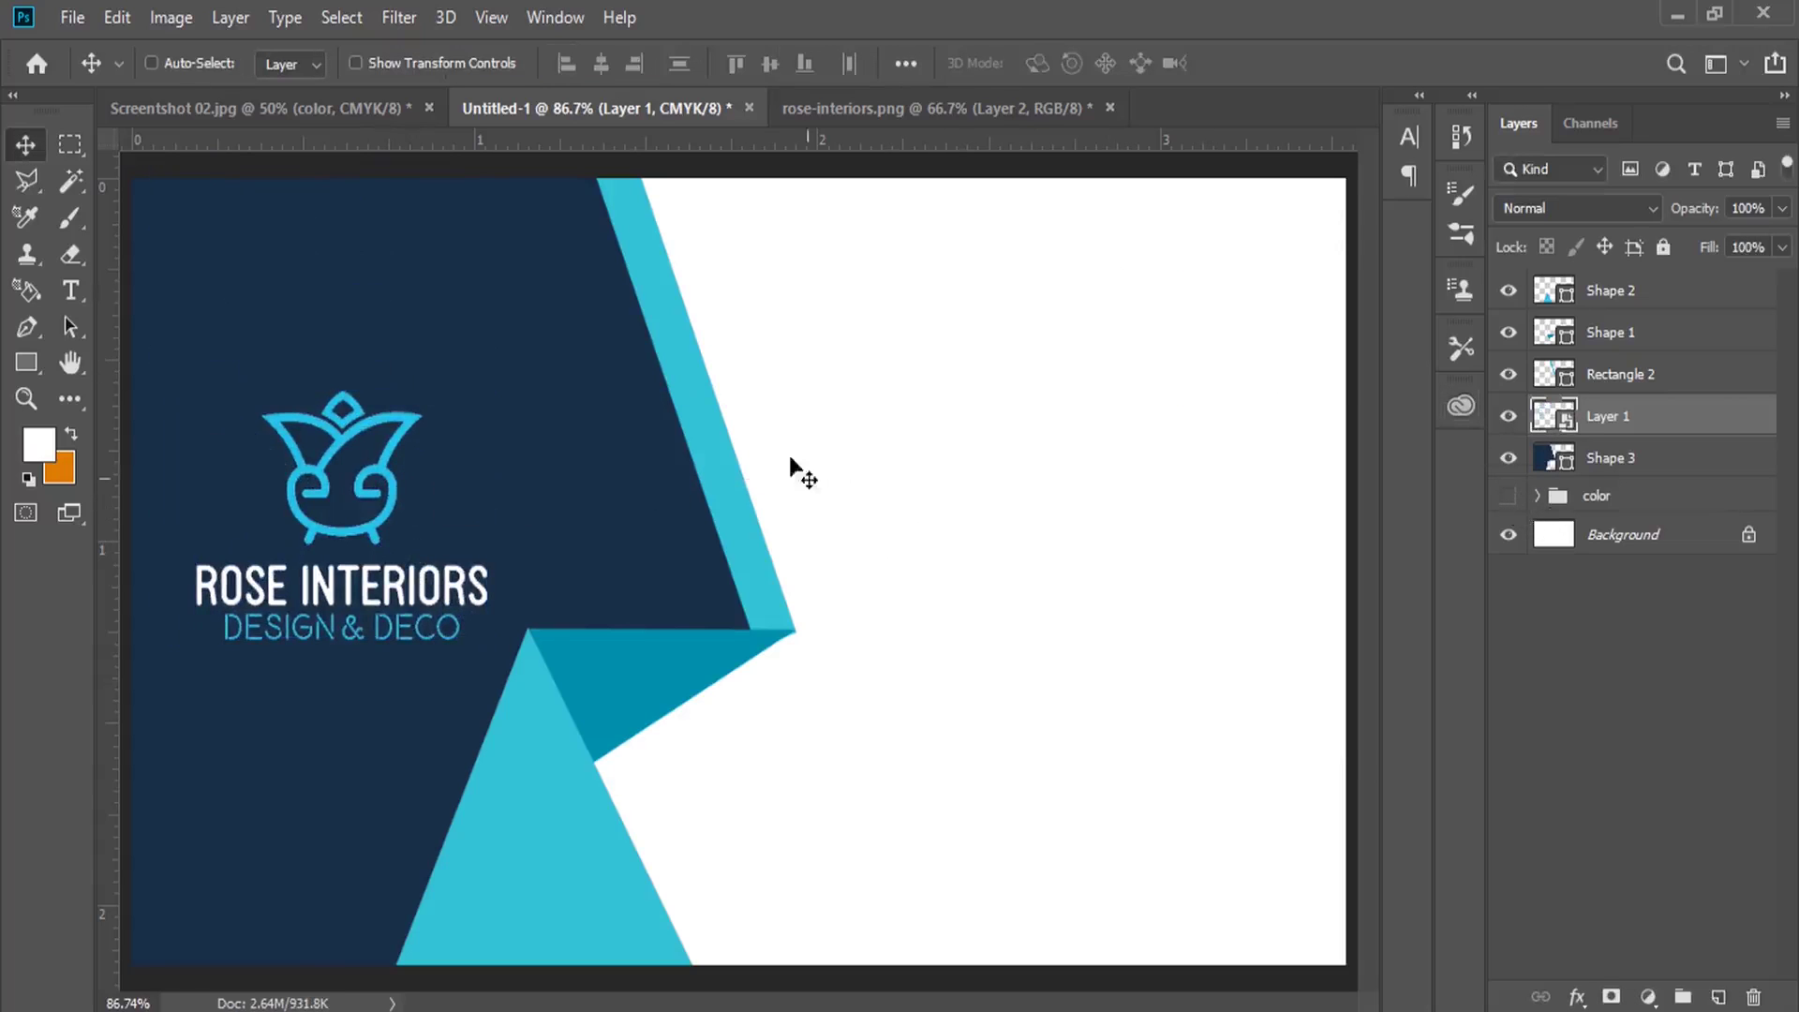
left_click(117, 17)
left_click(159, 47)
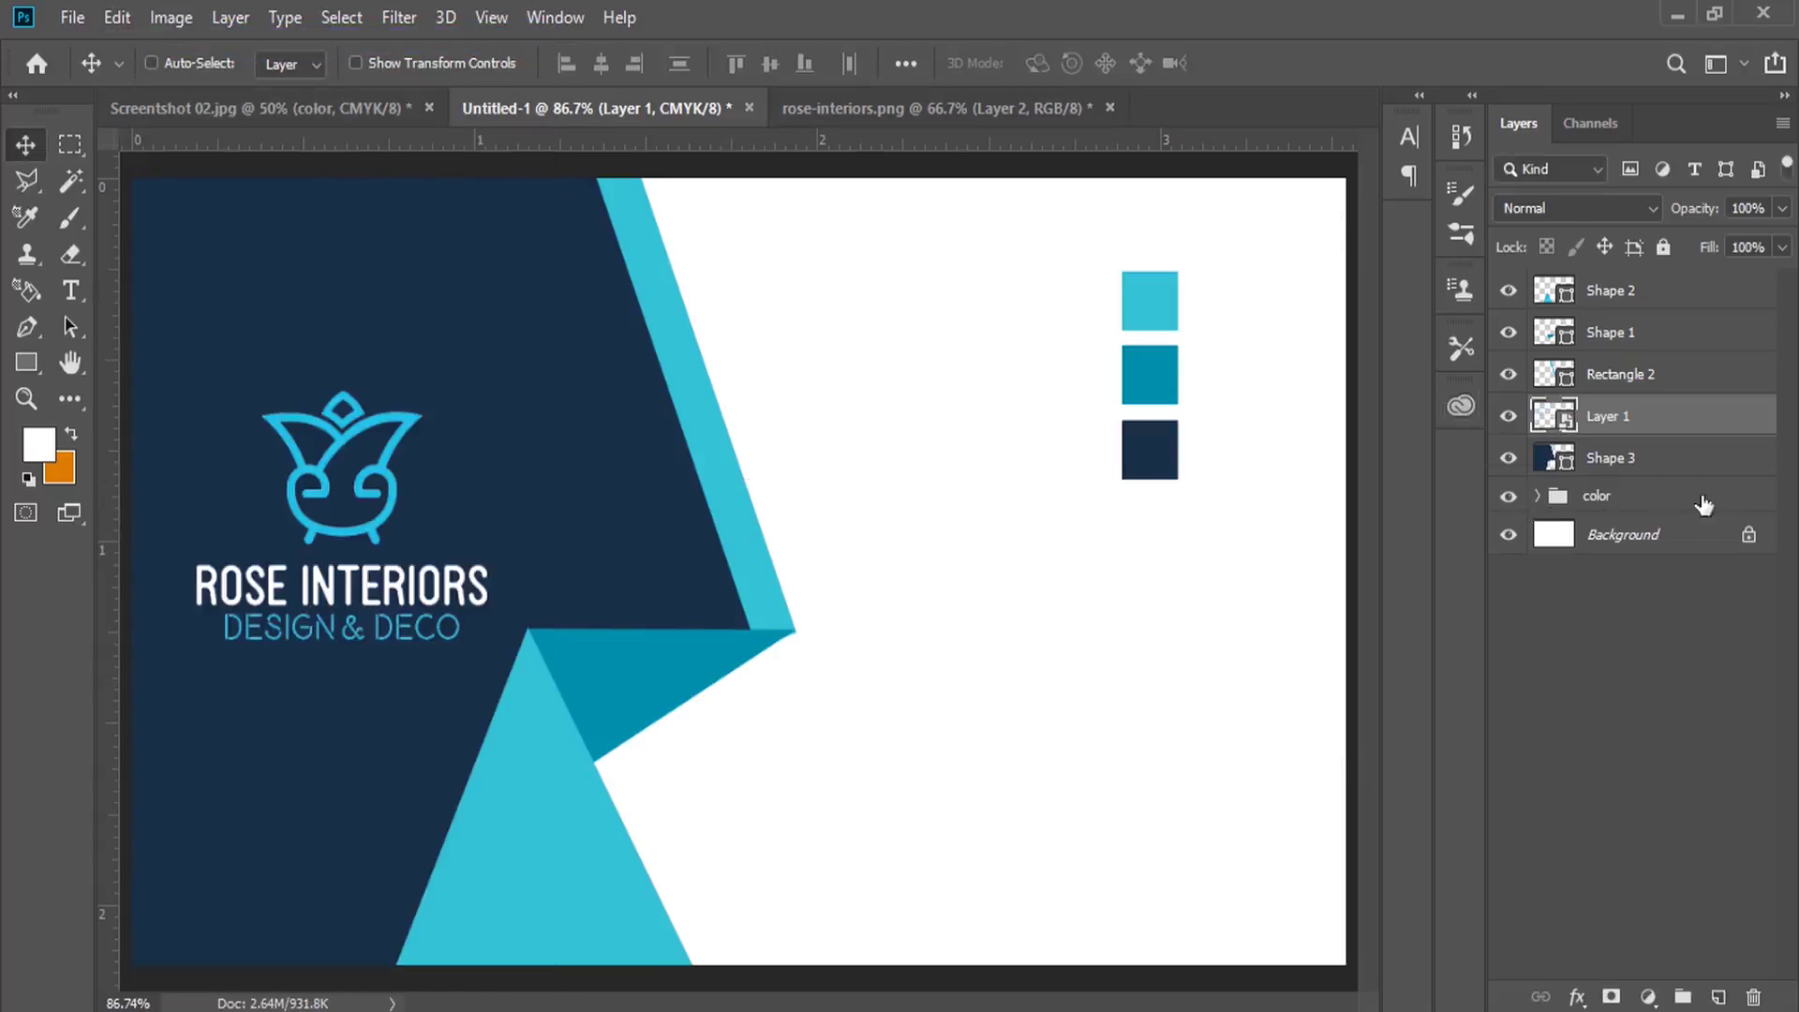
left_click(1653, 497)
Commit the interior photo, move it below the navy Shape 3 layer, and shift it right
left_click(1537, 495)
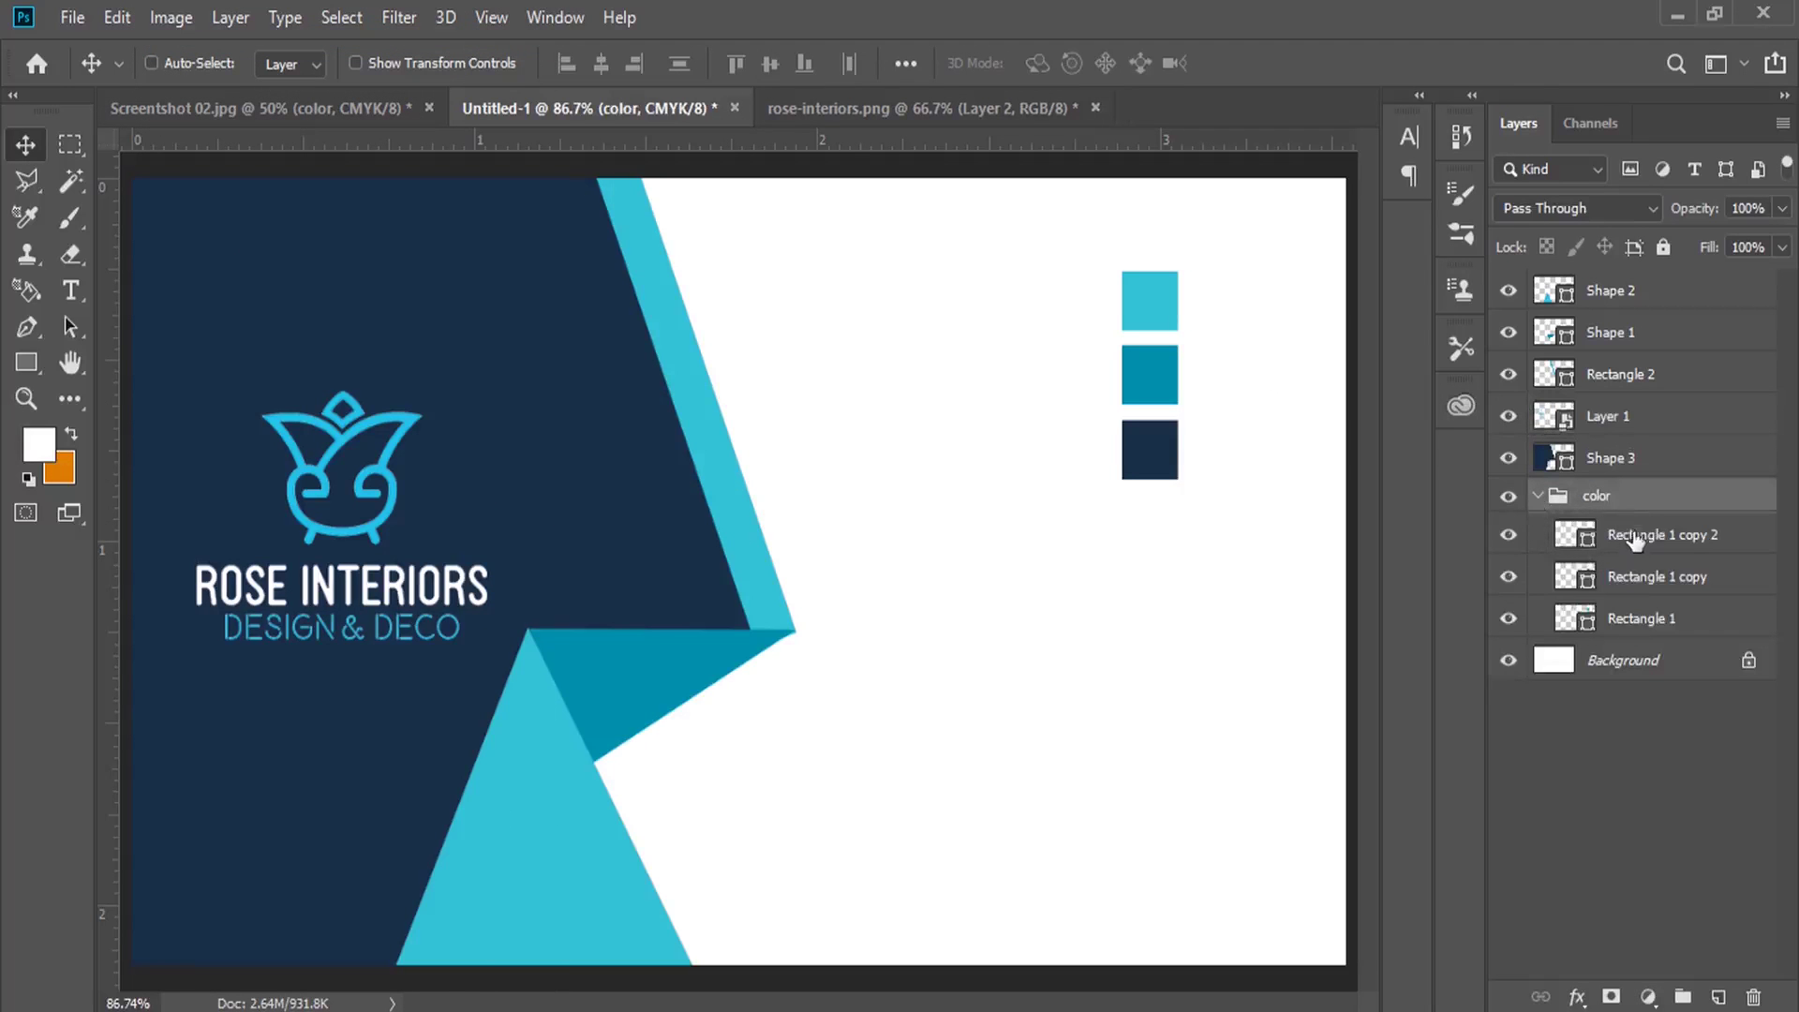
left_click(1604, 460)
left_click(1539, 497)
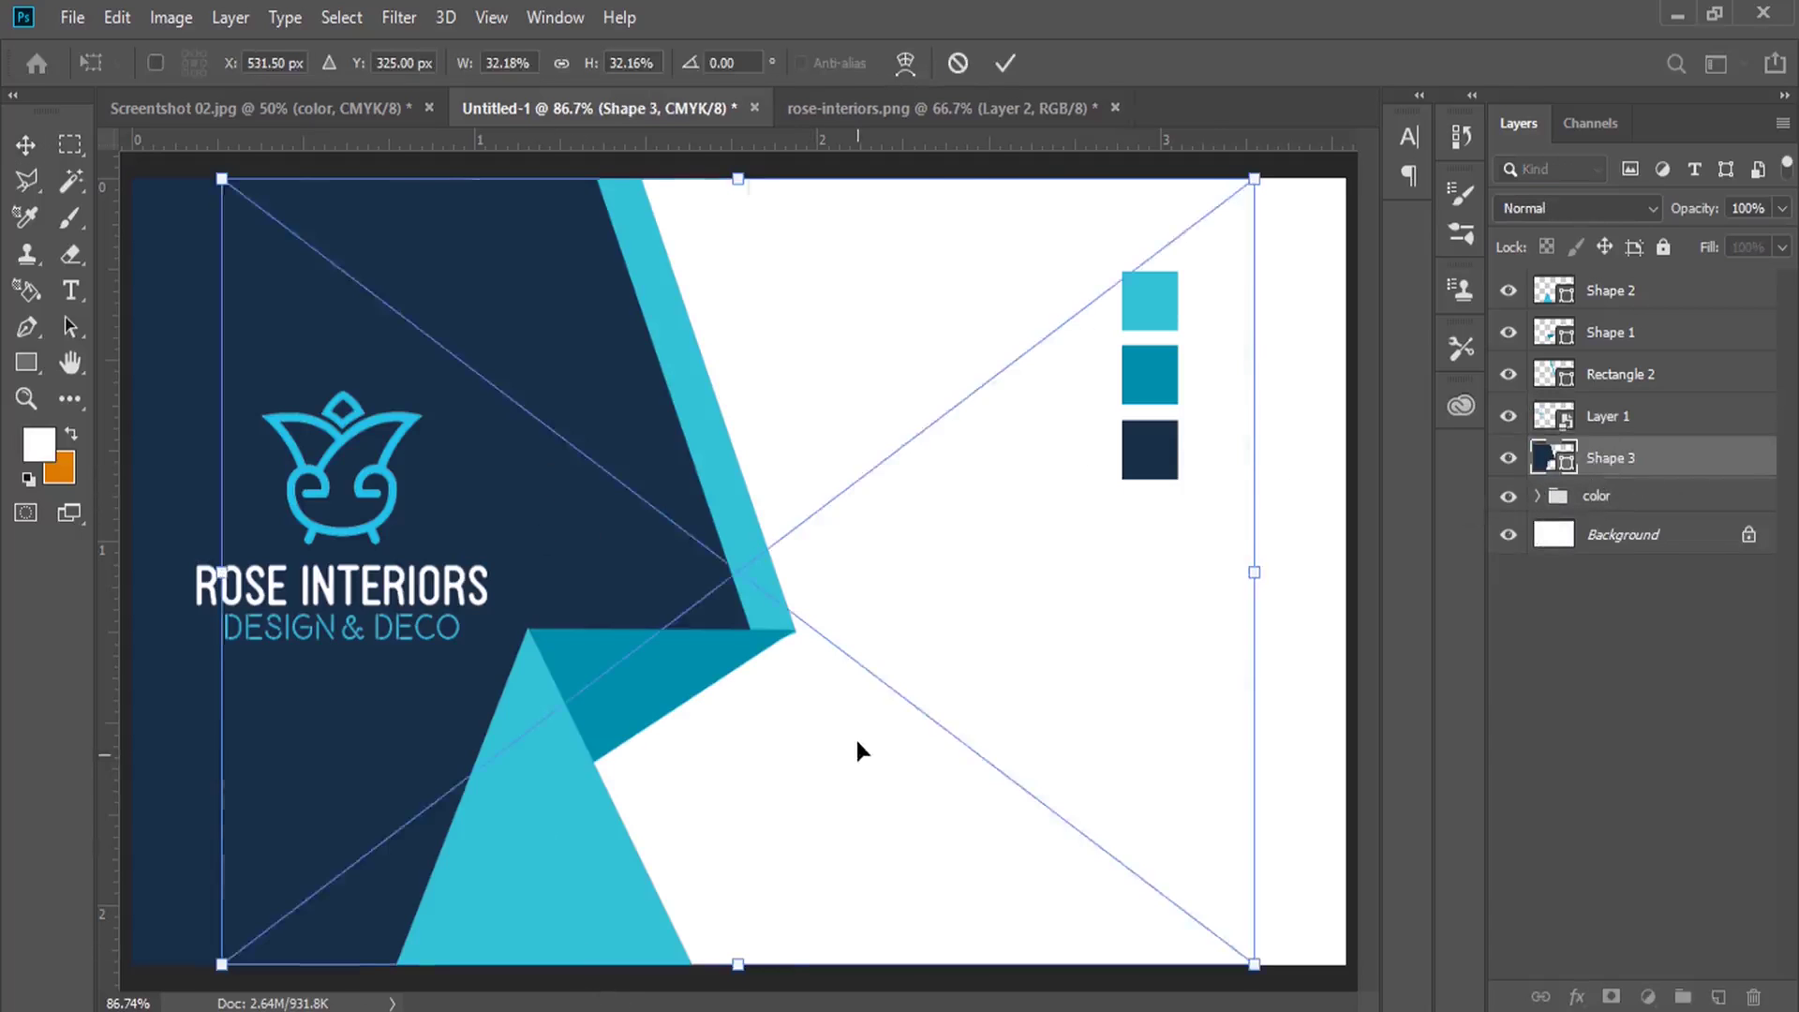
key("Return")
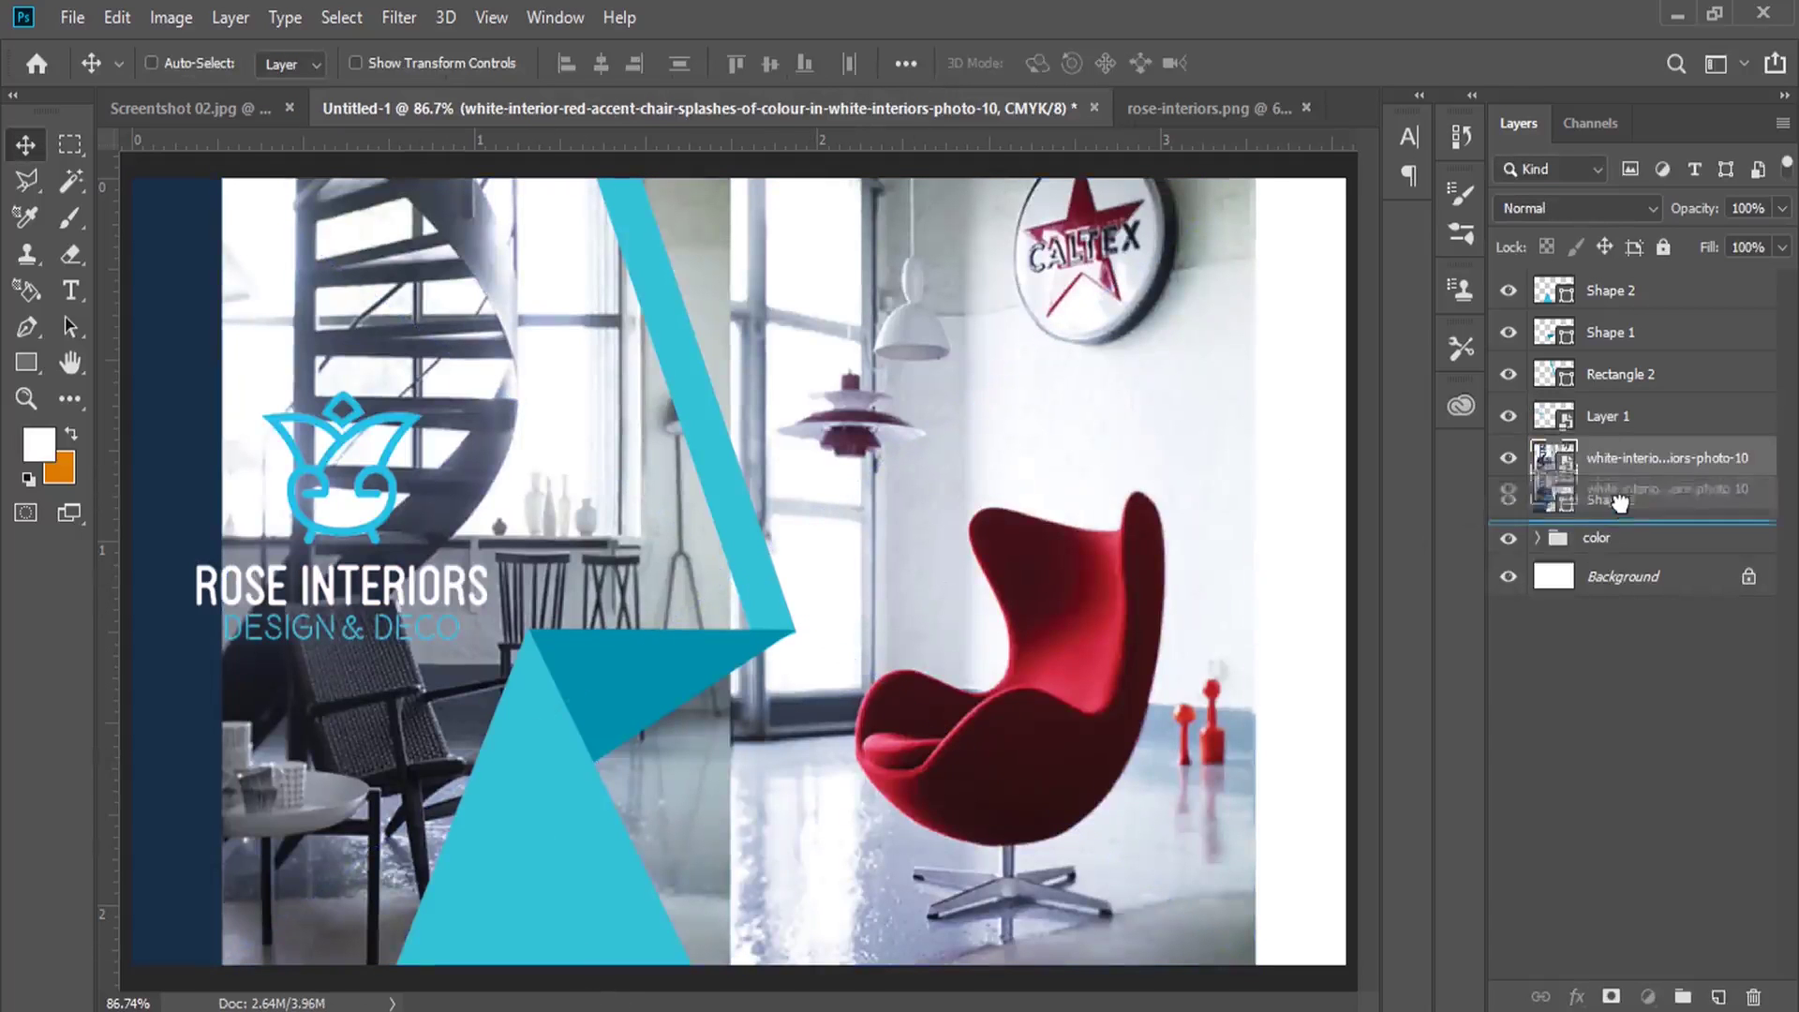
left_click_drag(1602, 496, 1623, 531)
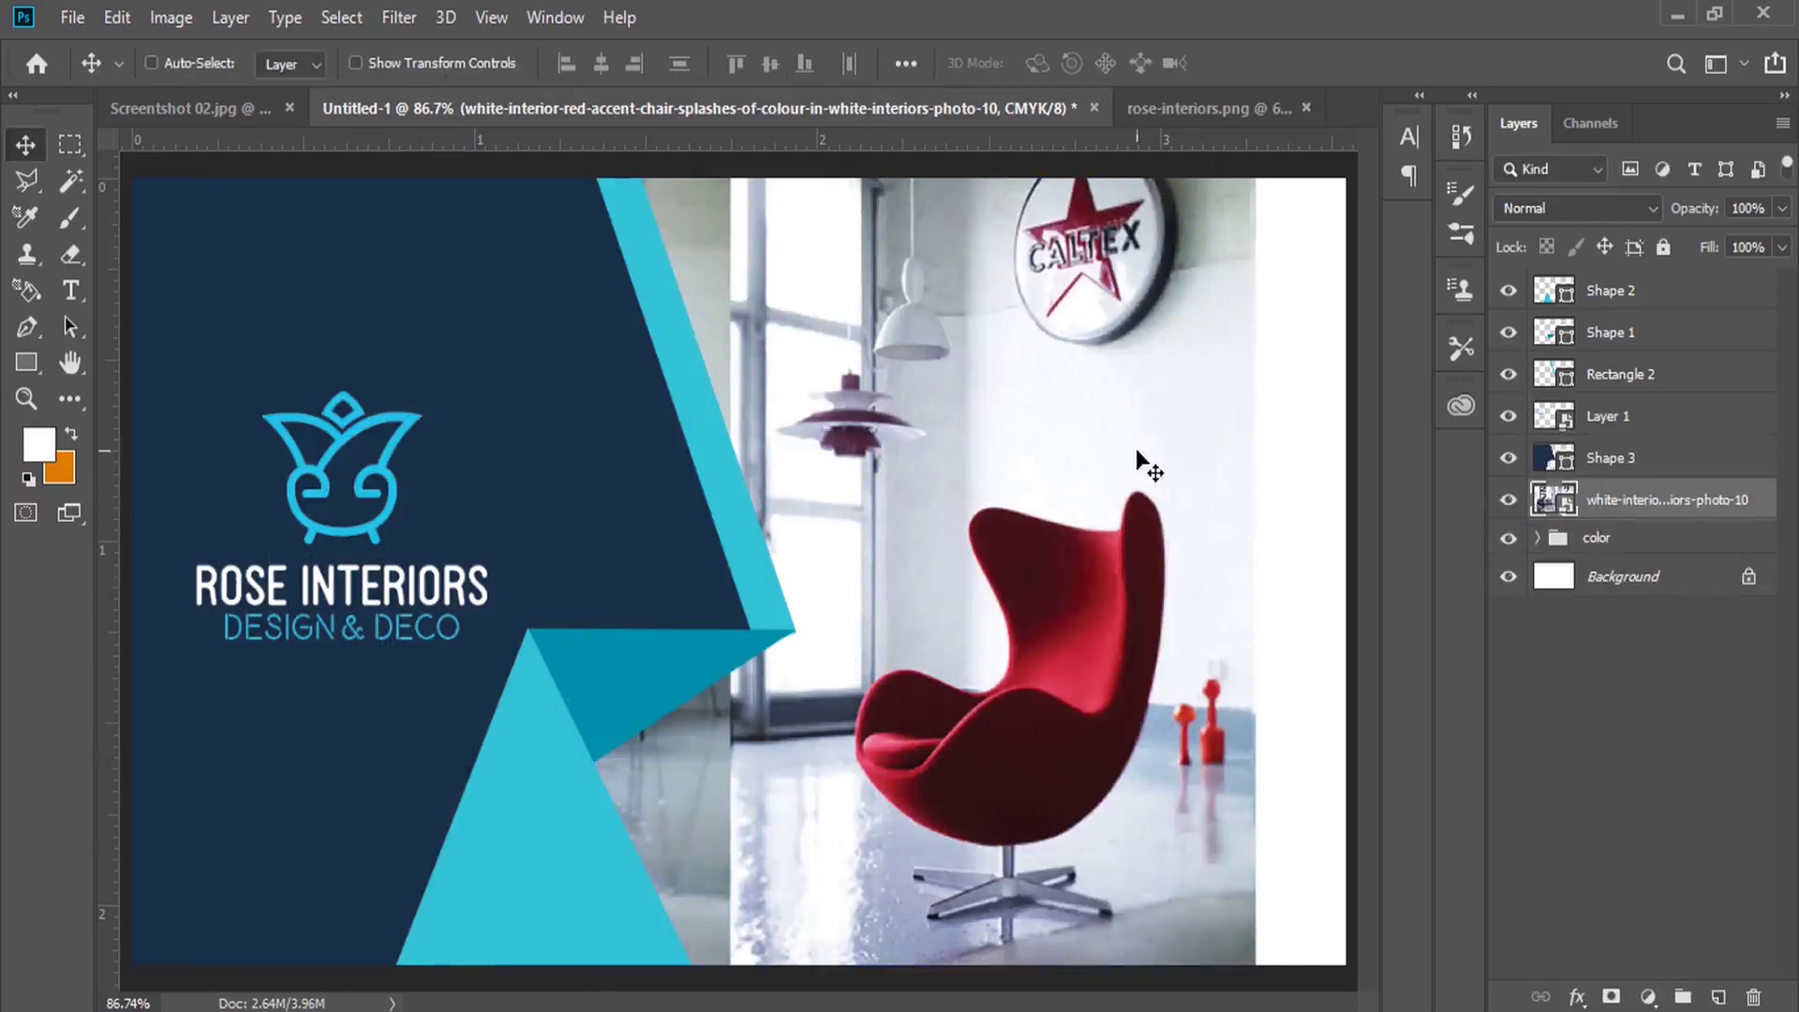
left_click_drag(1137, 462, 1230, 452)
left_click(171, 17)
mouse_move(211, 90)
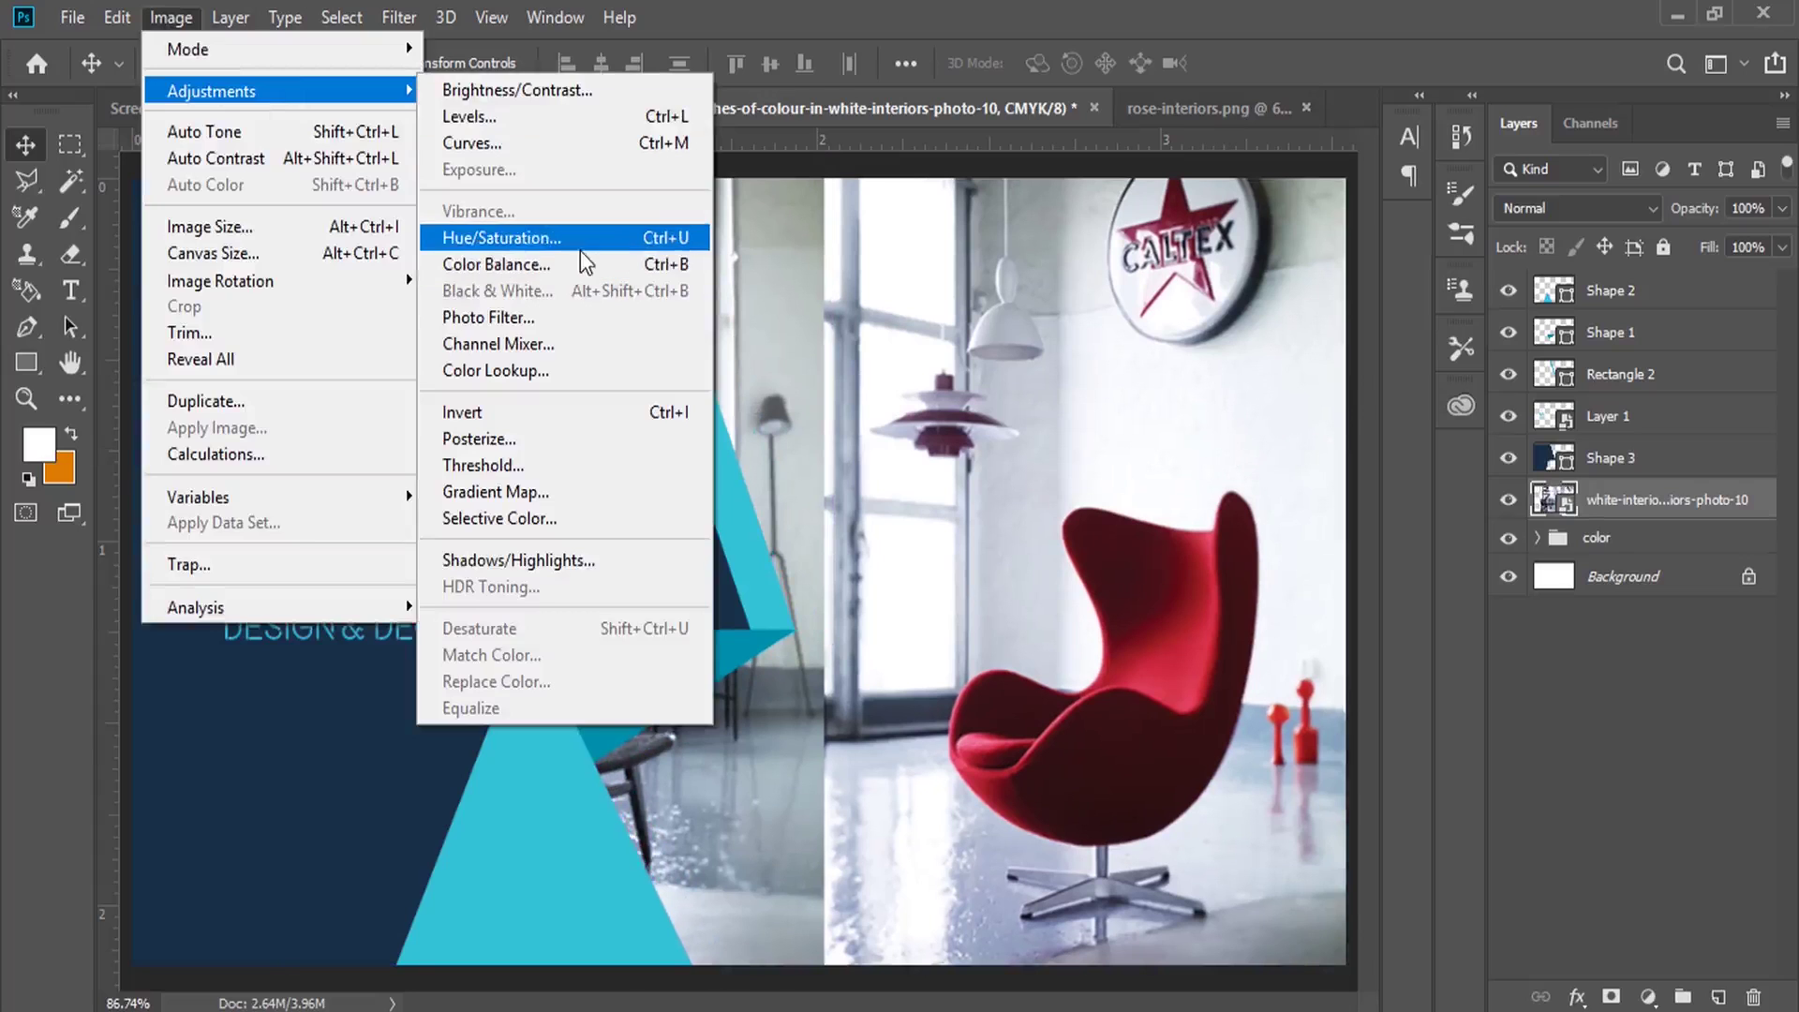
Shift the Reds hue and saturation in Hue/Saturation to push the red chair toward blue
left_click(501, 237)
left_click_drag(843, 161, 1402, 152)
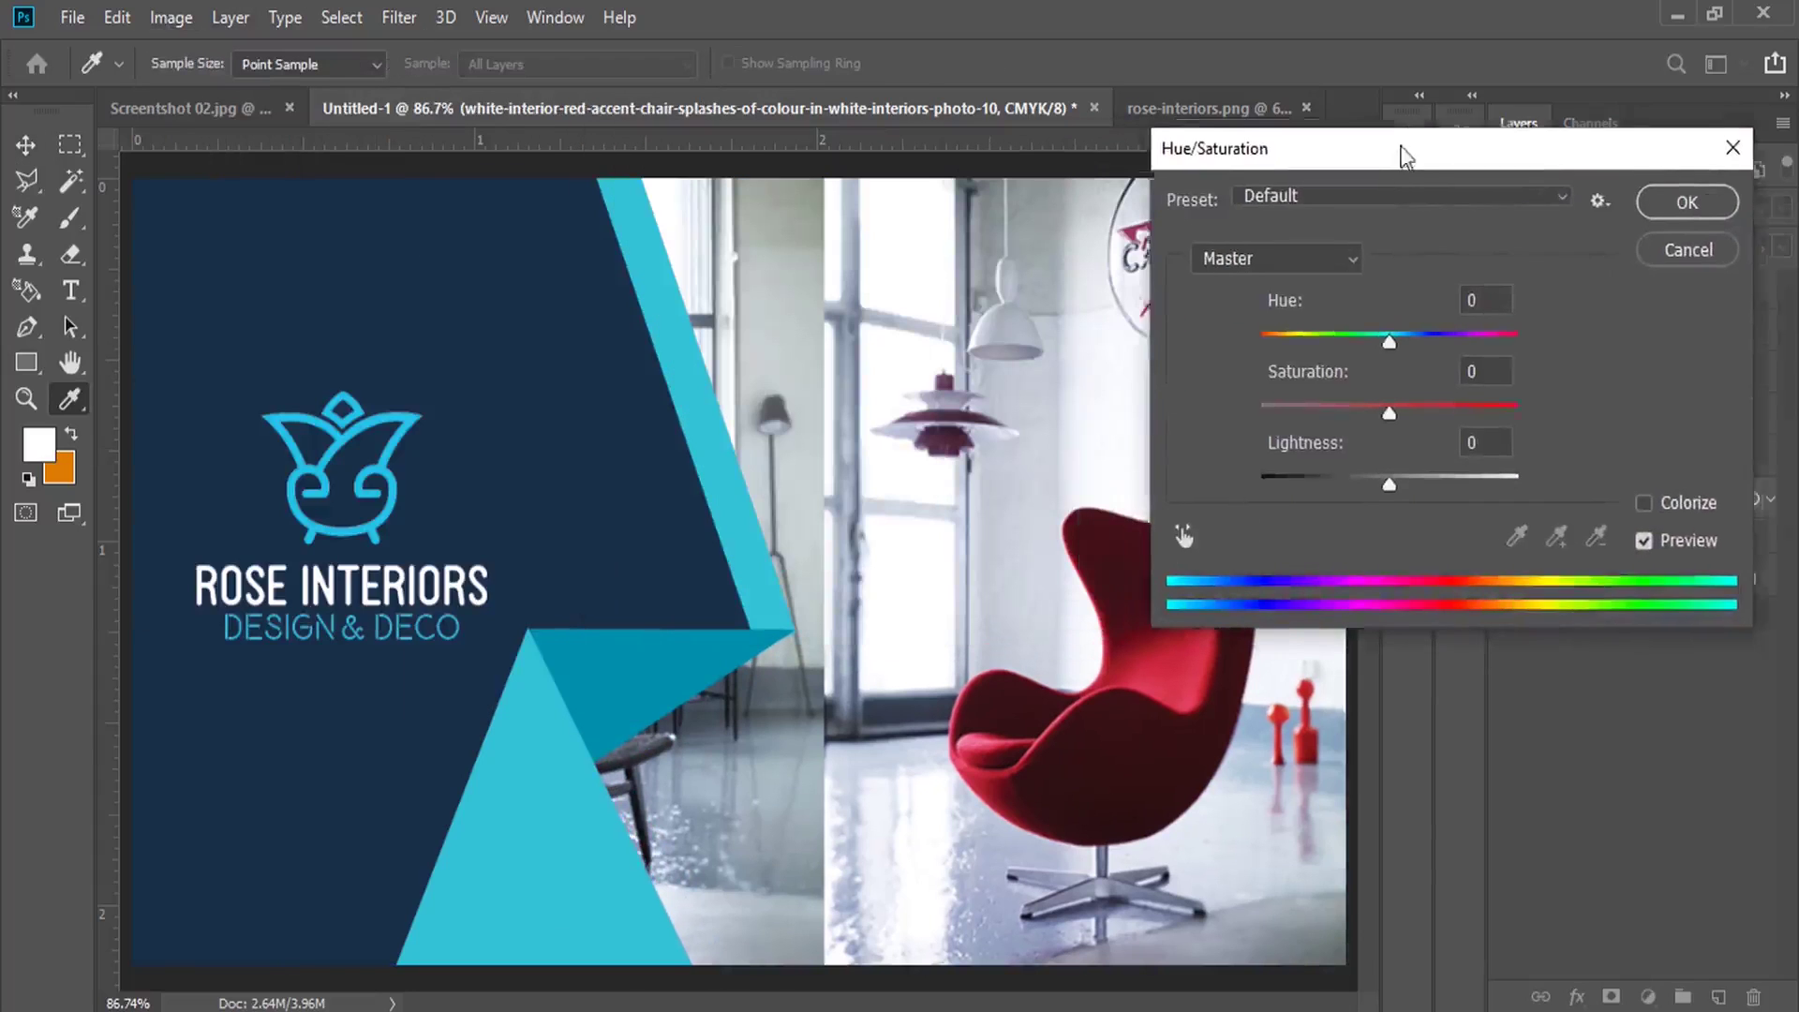
left_click(1368, 228)
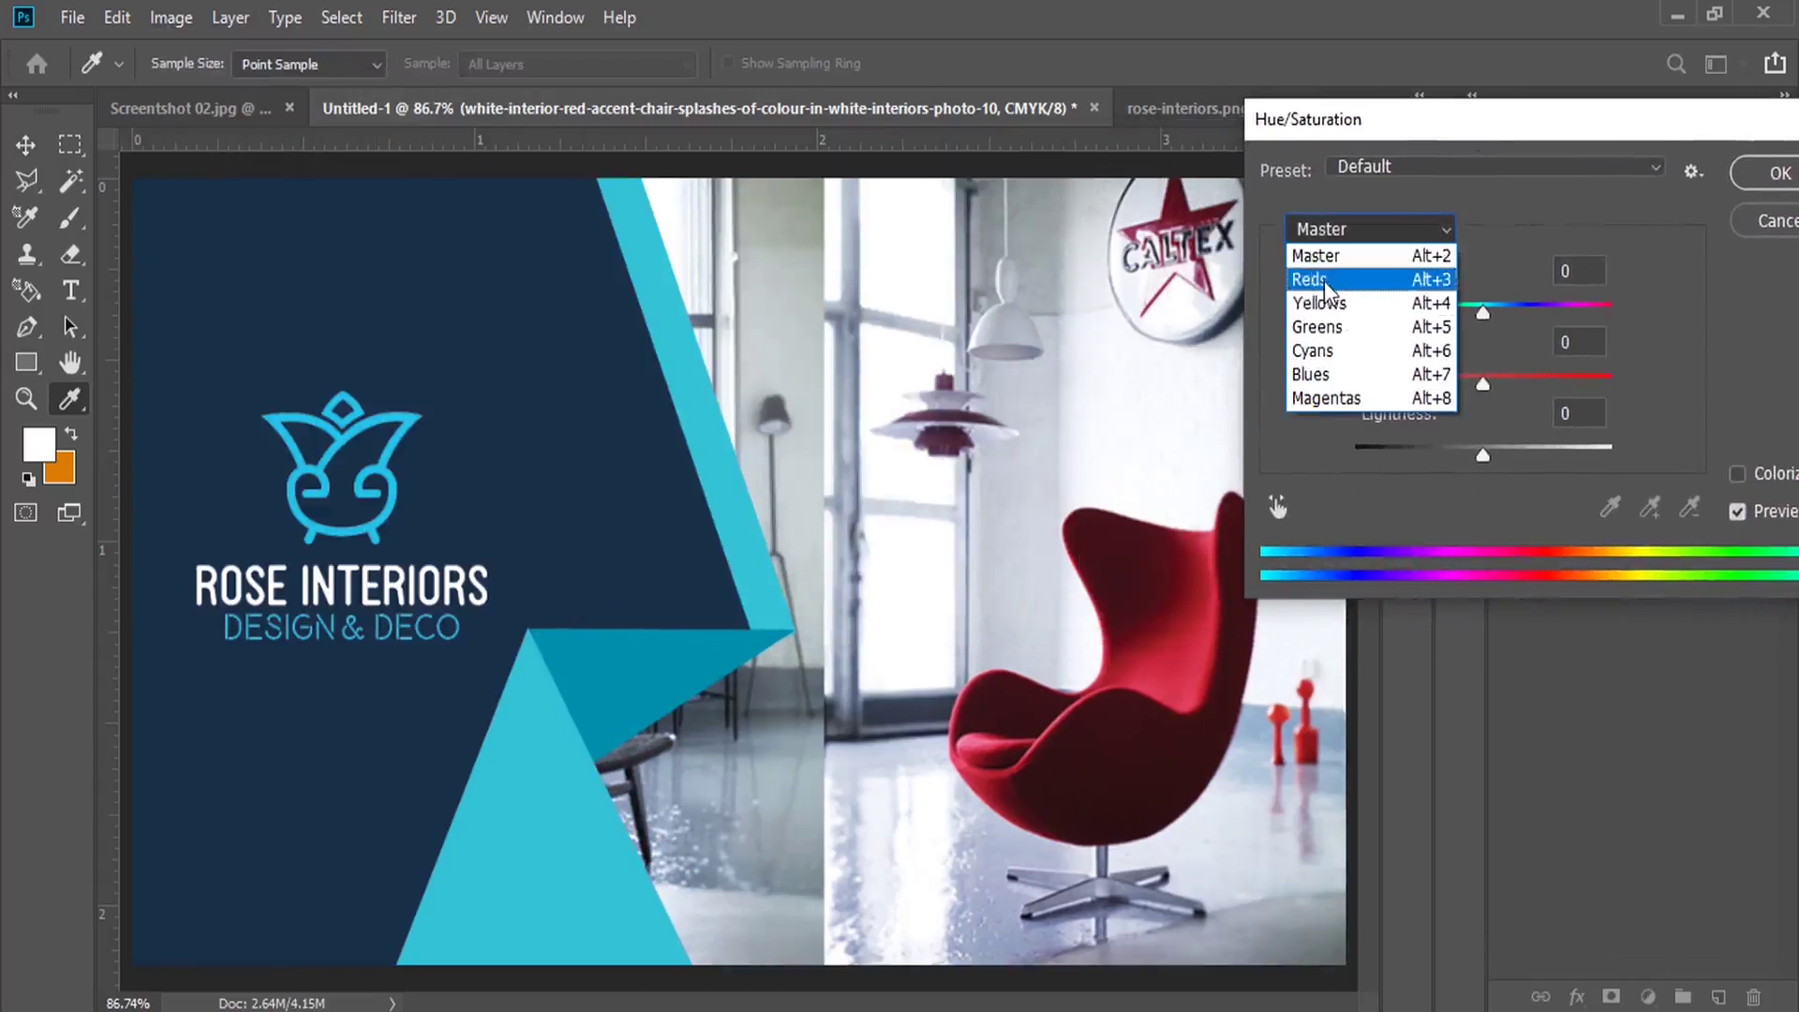
left_click(1321, 272)
left_click_drag(1476, 307, 1612, 307)
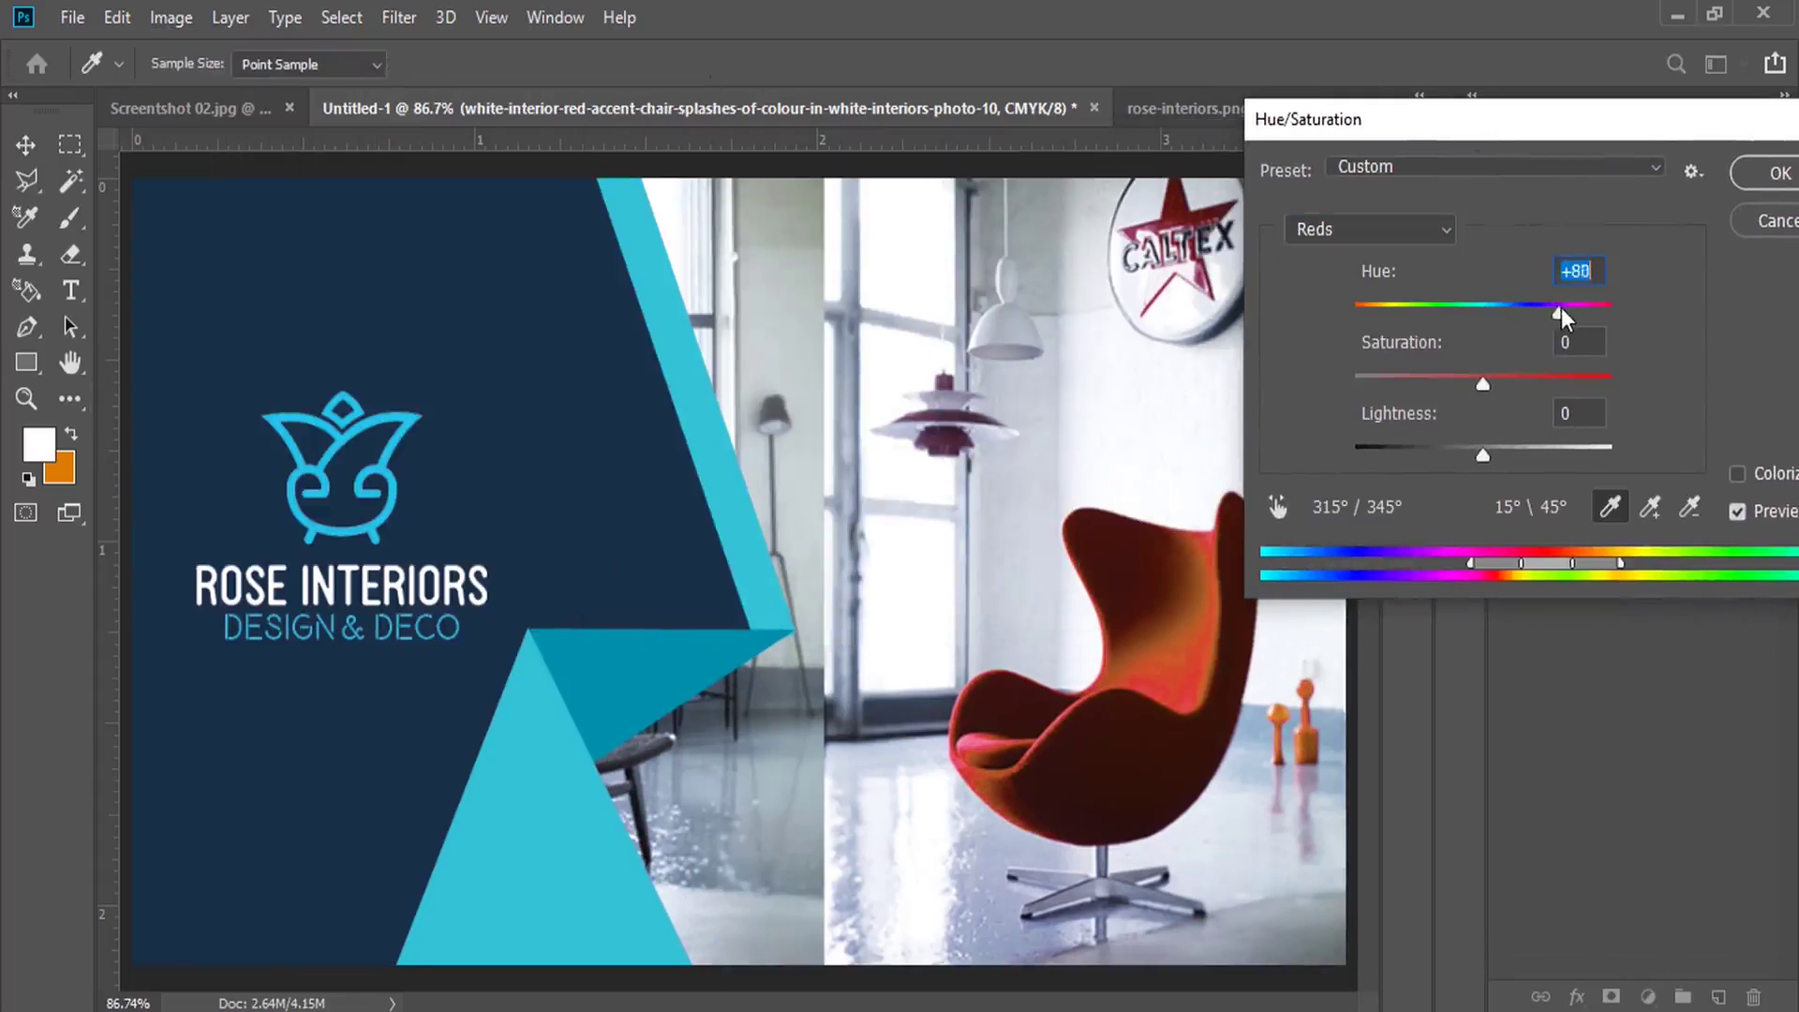
left_click_drag(1616, 308, 1371, 301)
mouse_move(1487, 379)
left_mouse_down()
mouse_move(1419, 386)
mouse_move(1505, 392)
left_mouse_up()
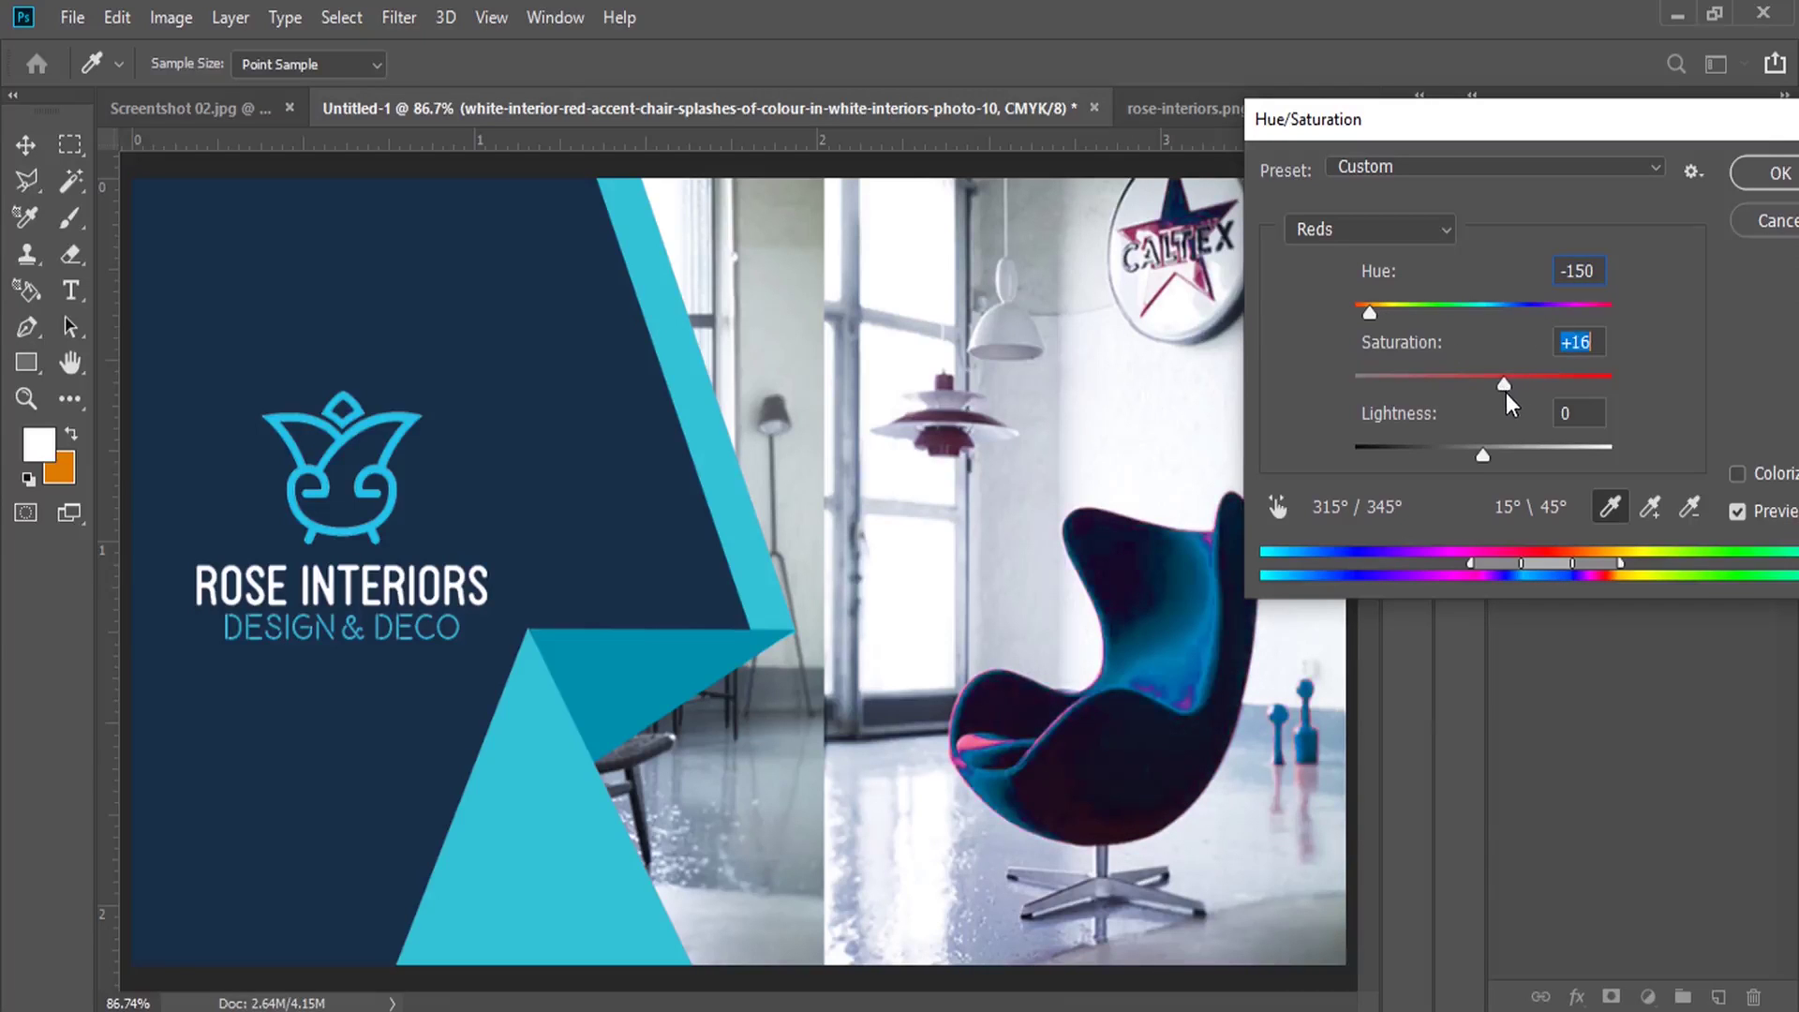
mouse_move(1380, 313)
left_mouse_down()
mouse_move(1615, 309)
mouse_move(1376, 325)
left_mouse_up()
Adjust the Magentas hue until the chair turns blue and apply the filter
left_click(1384, 226)
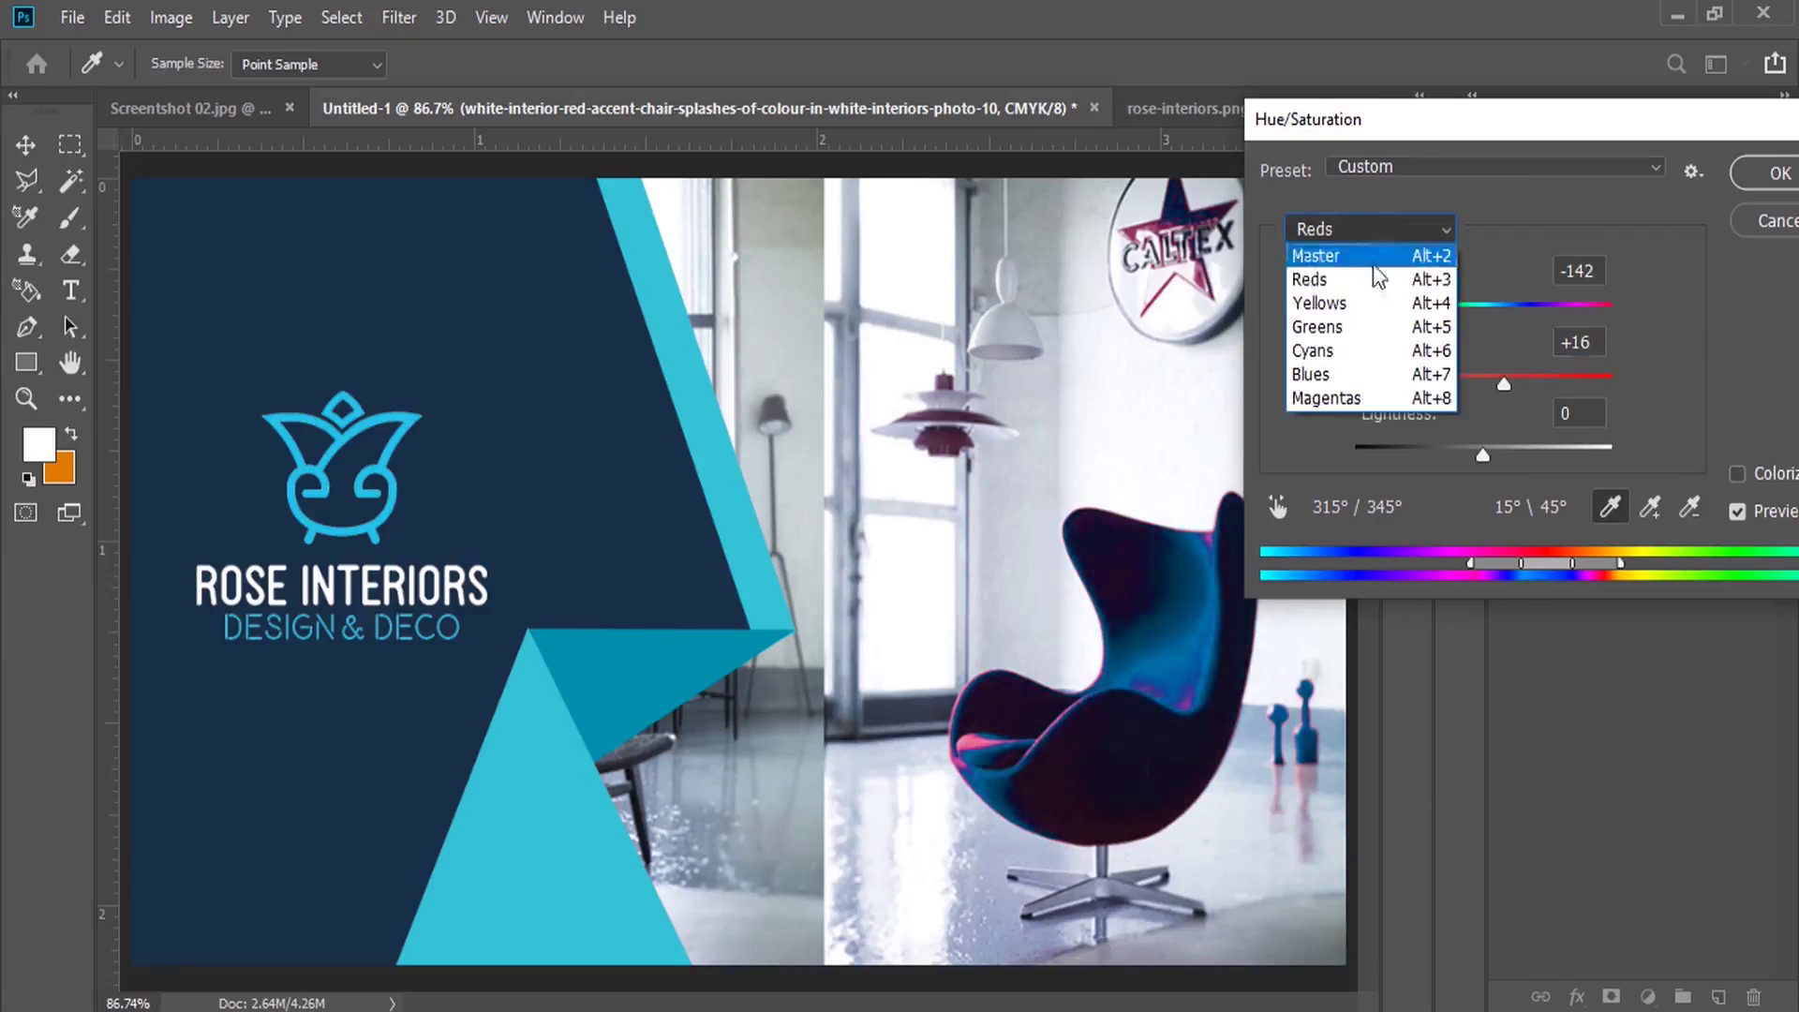
left_click(1344, 398)
left_click_drag(1483, 309, 1385, 318)
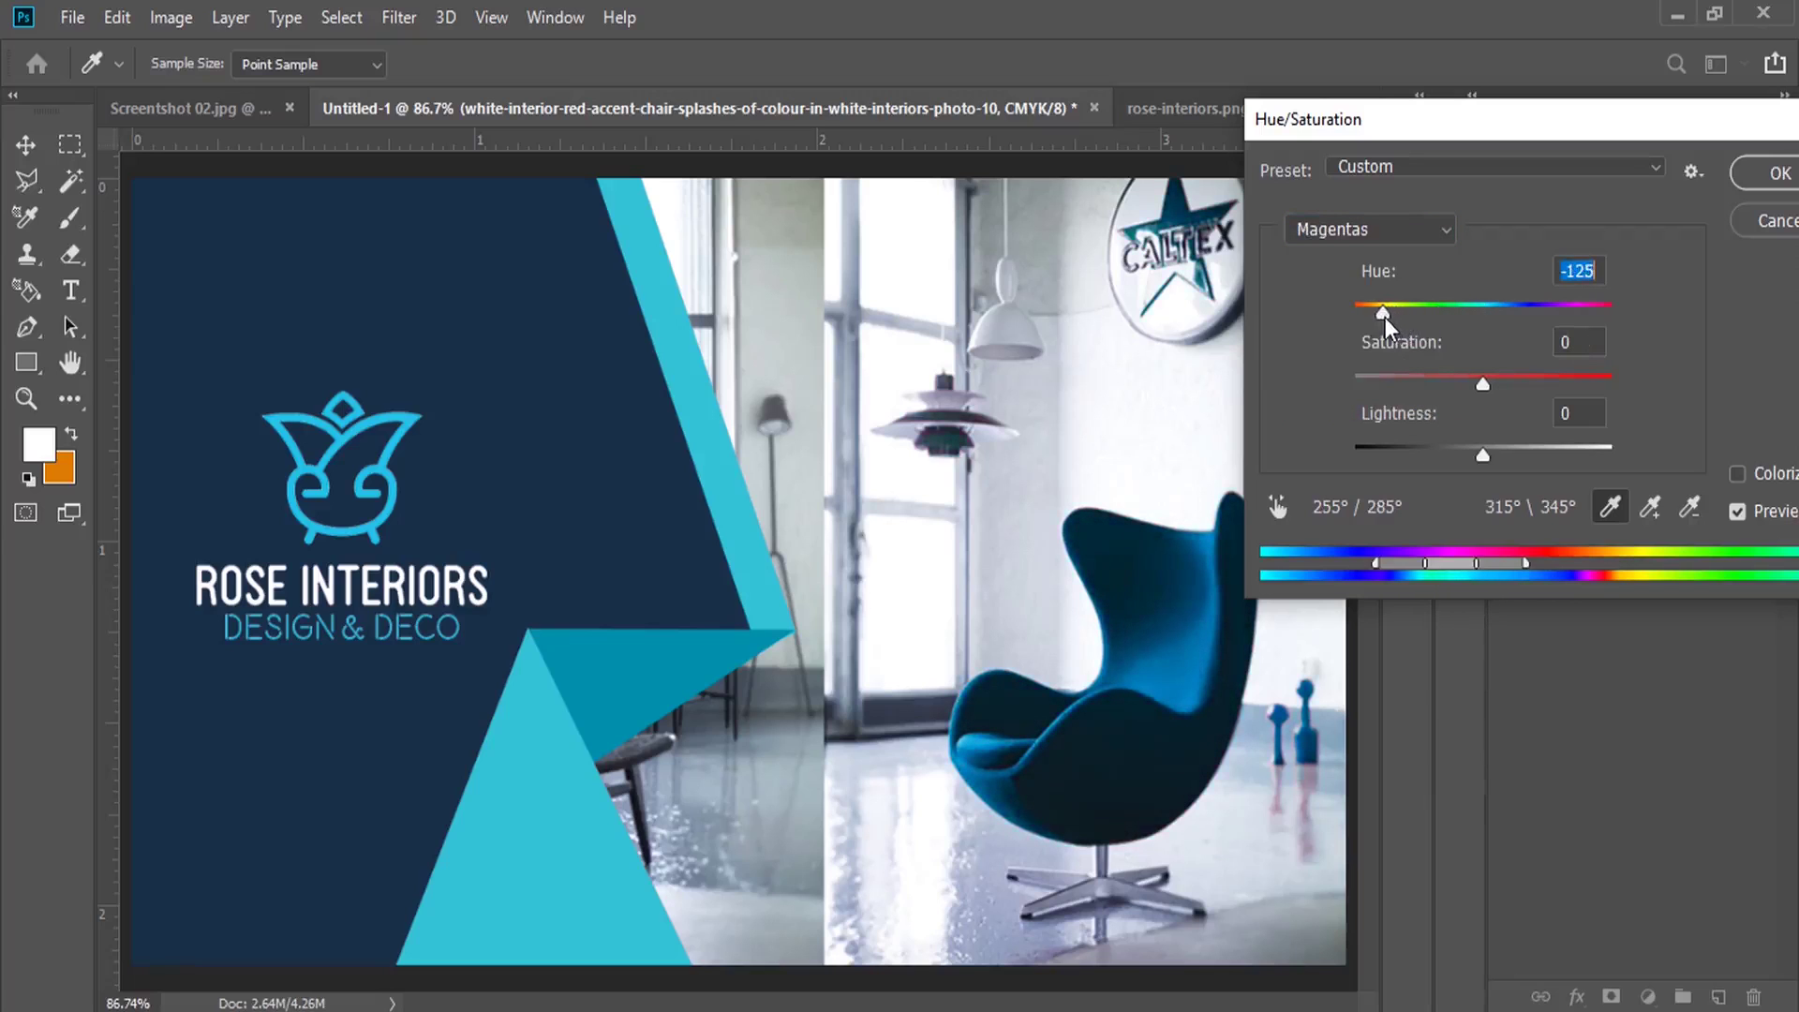
left_click(1766, 178)
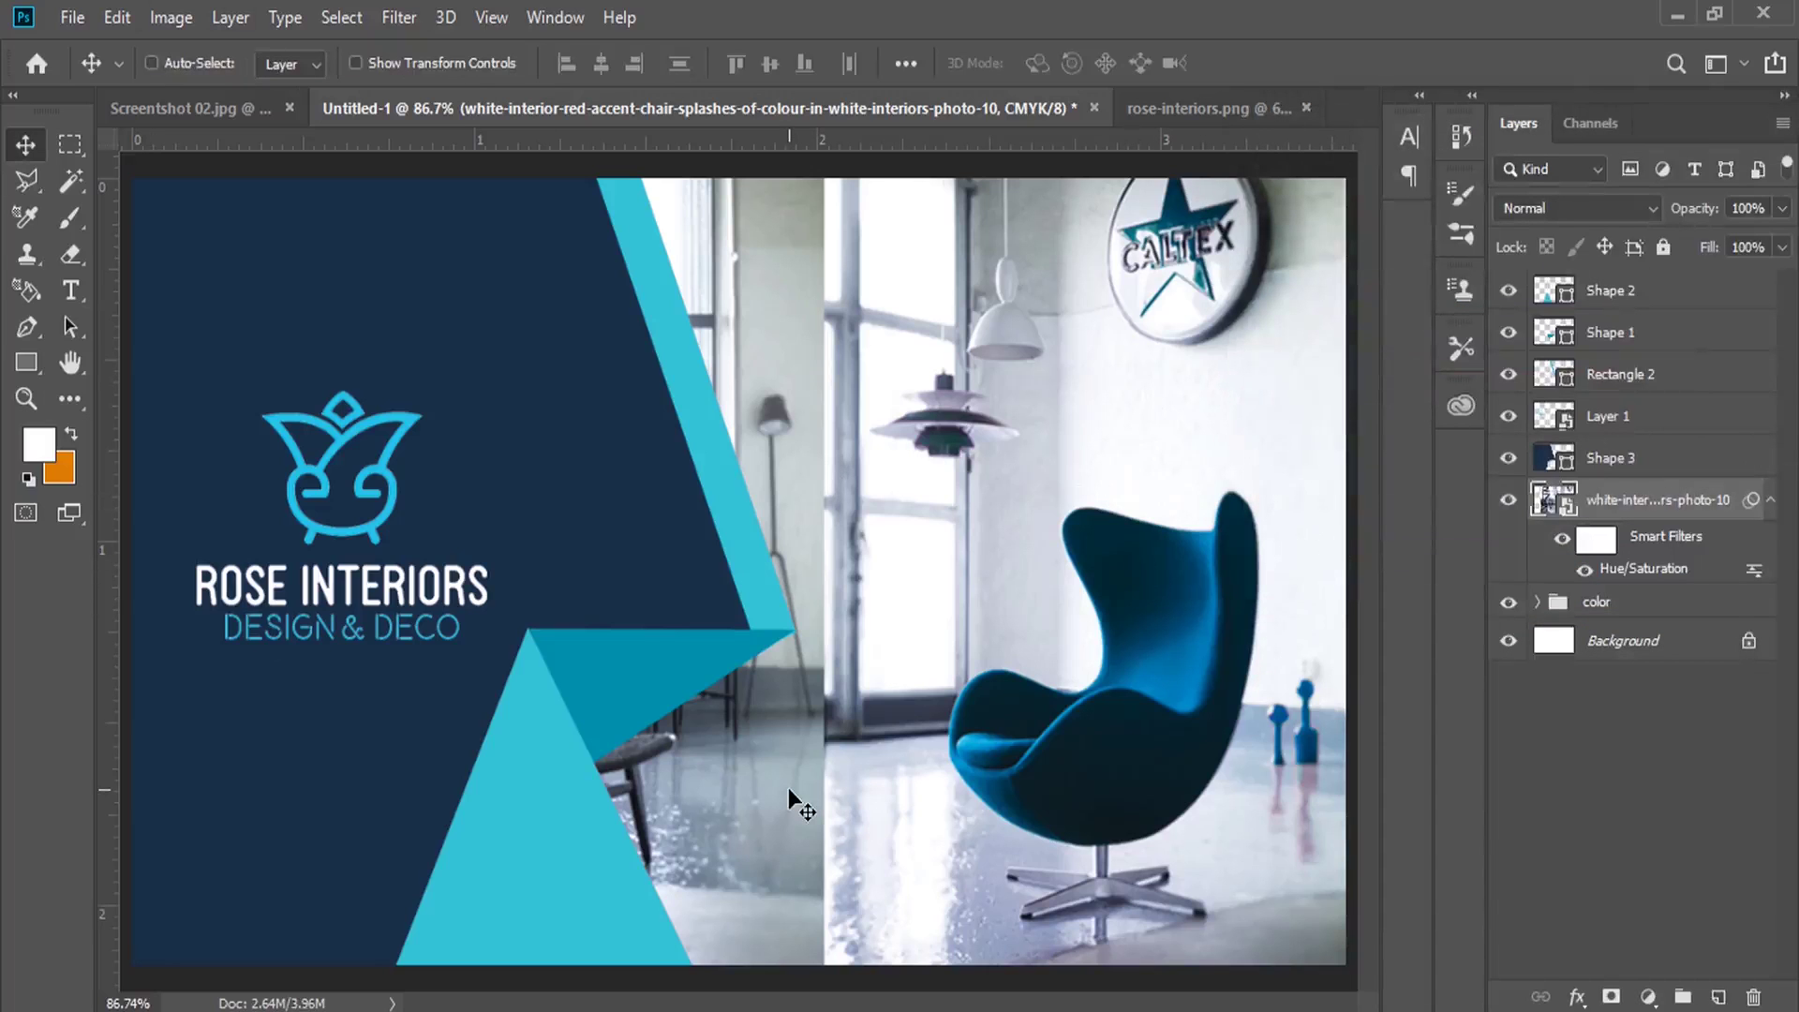
left_click(1203, 101)
Duplicate the current card document as a new document named 'front'
left_click(843, 107)
left_click(165, 17)
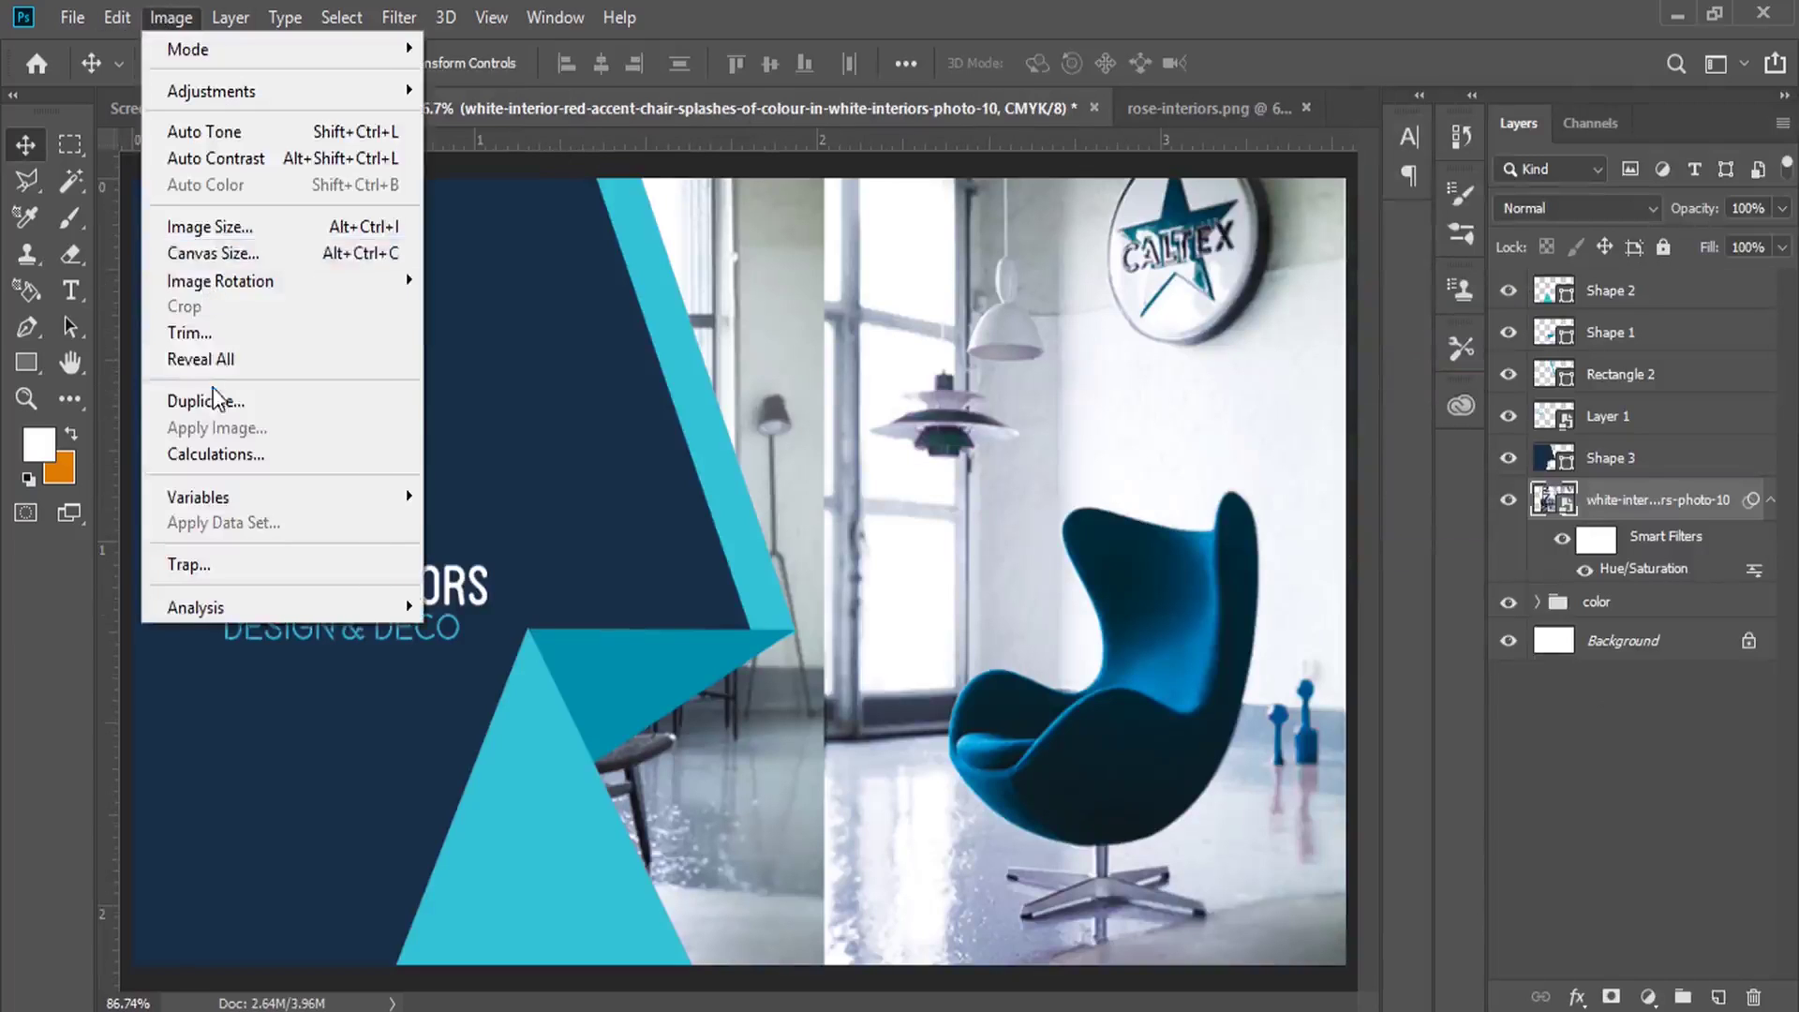
left_click(200, 404)
left_click_drag(847, 339, 650, 341)
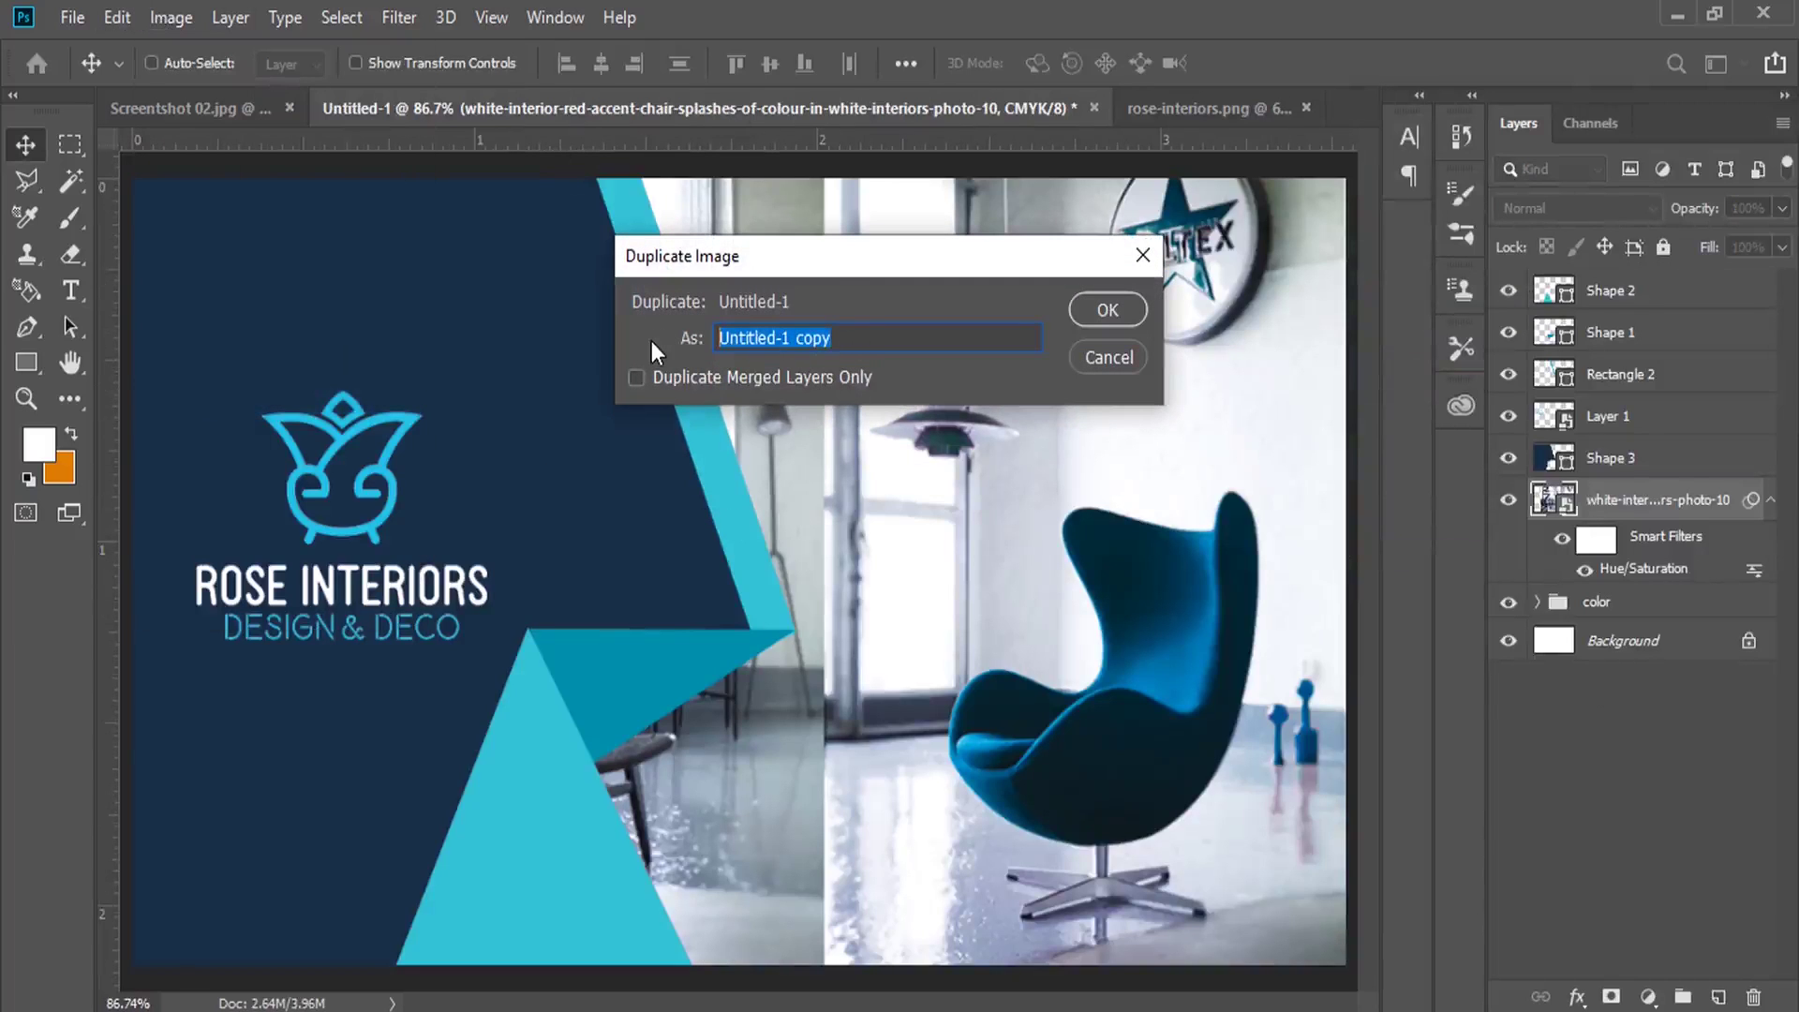
type("front")
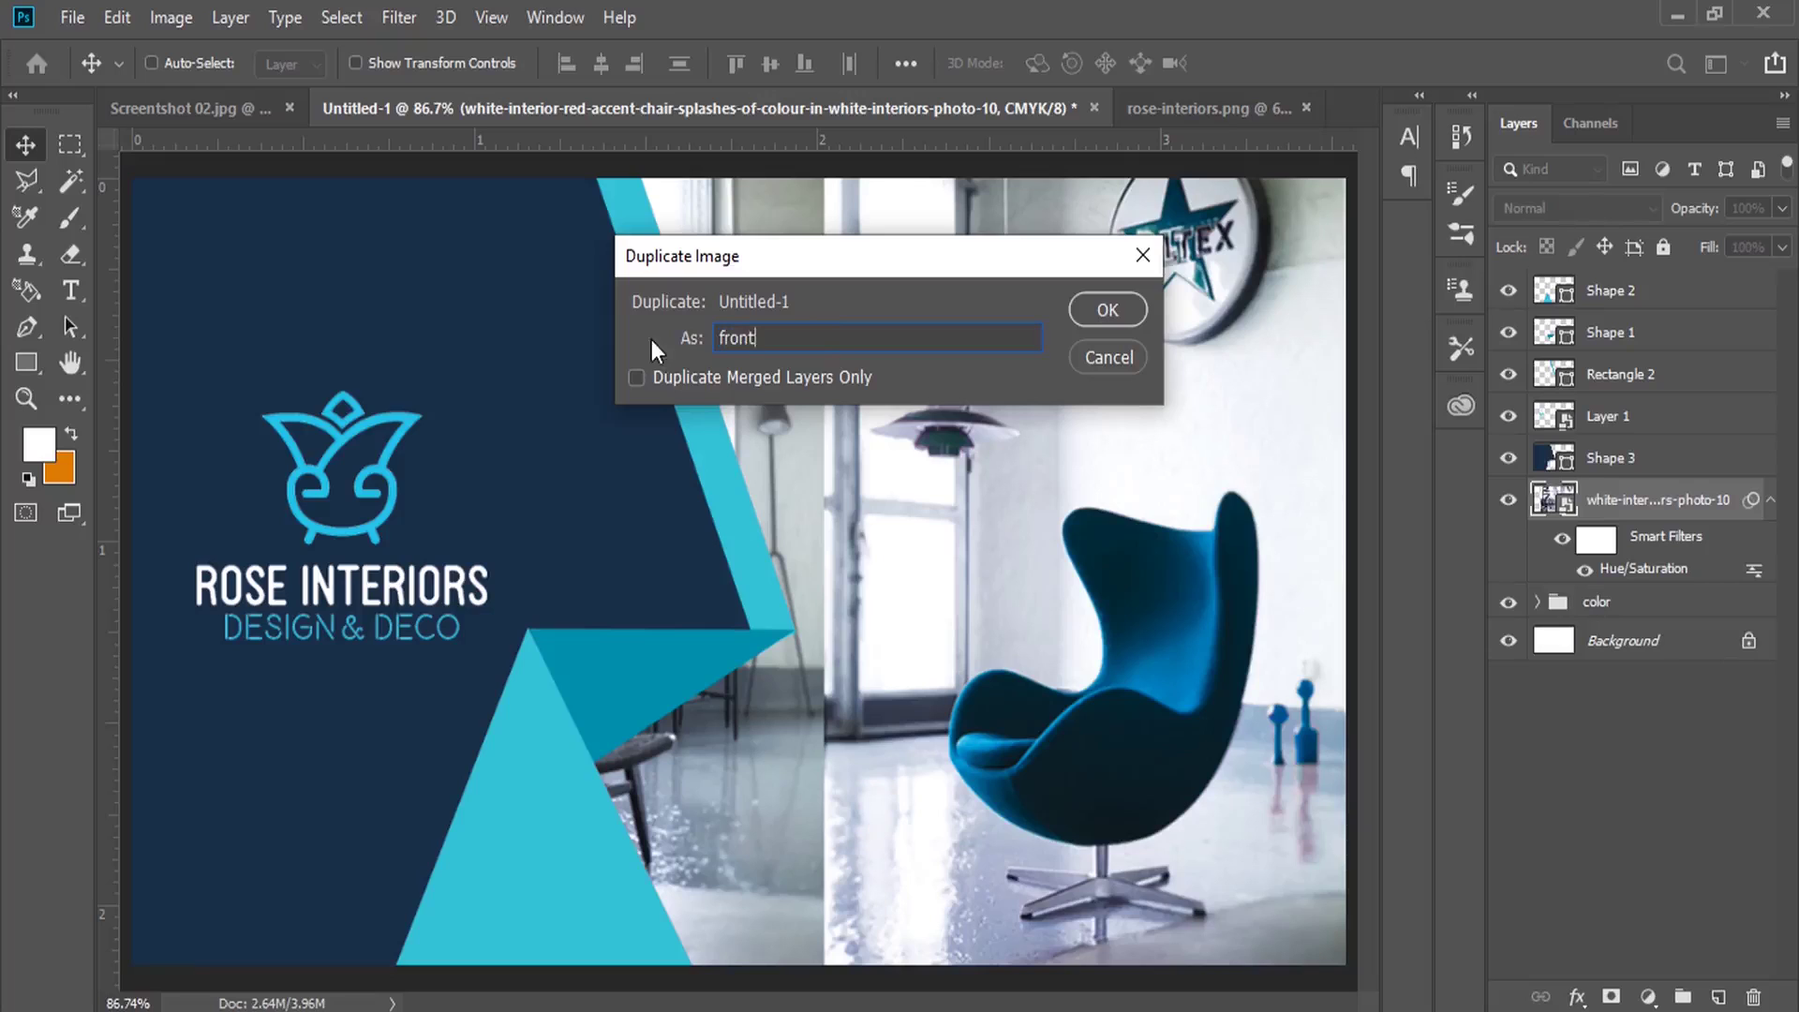
key("Return")
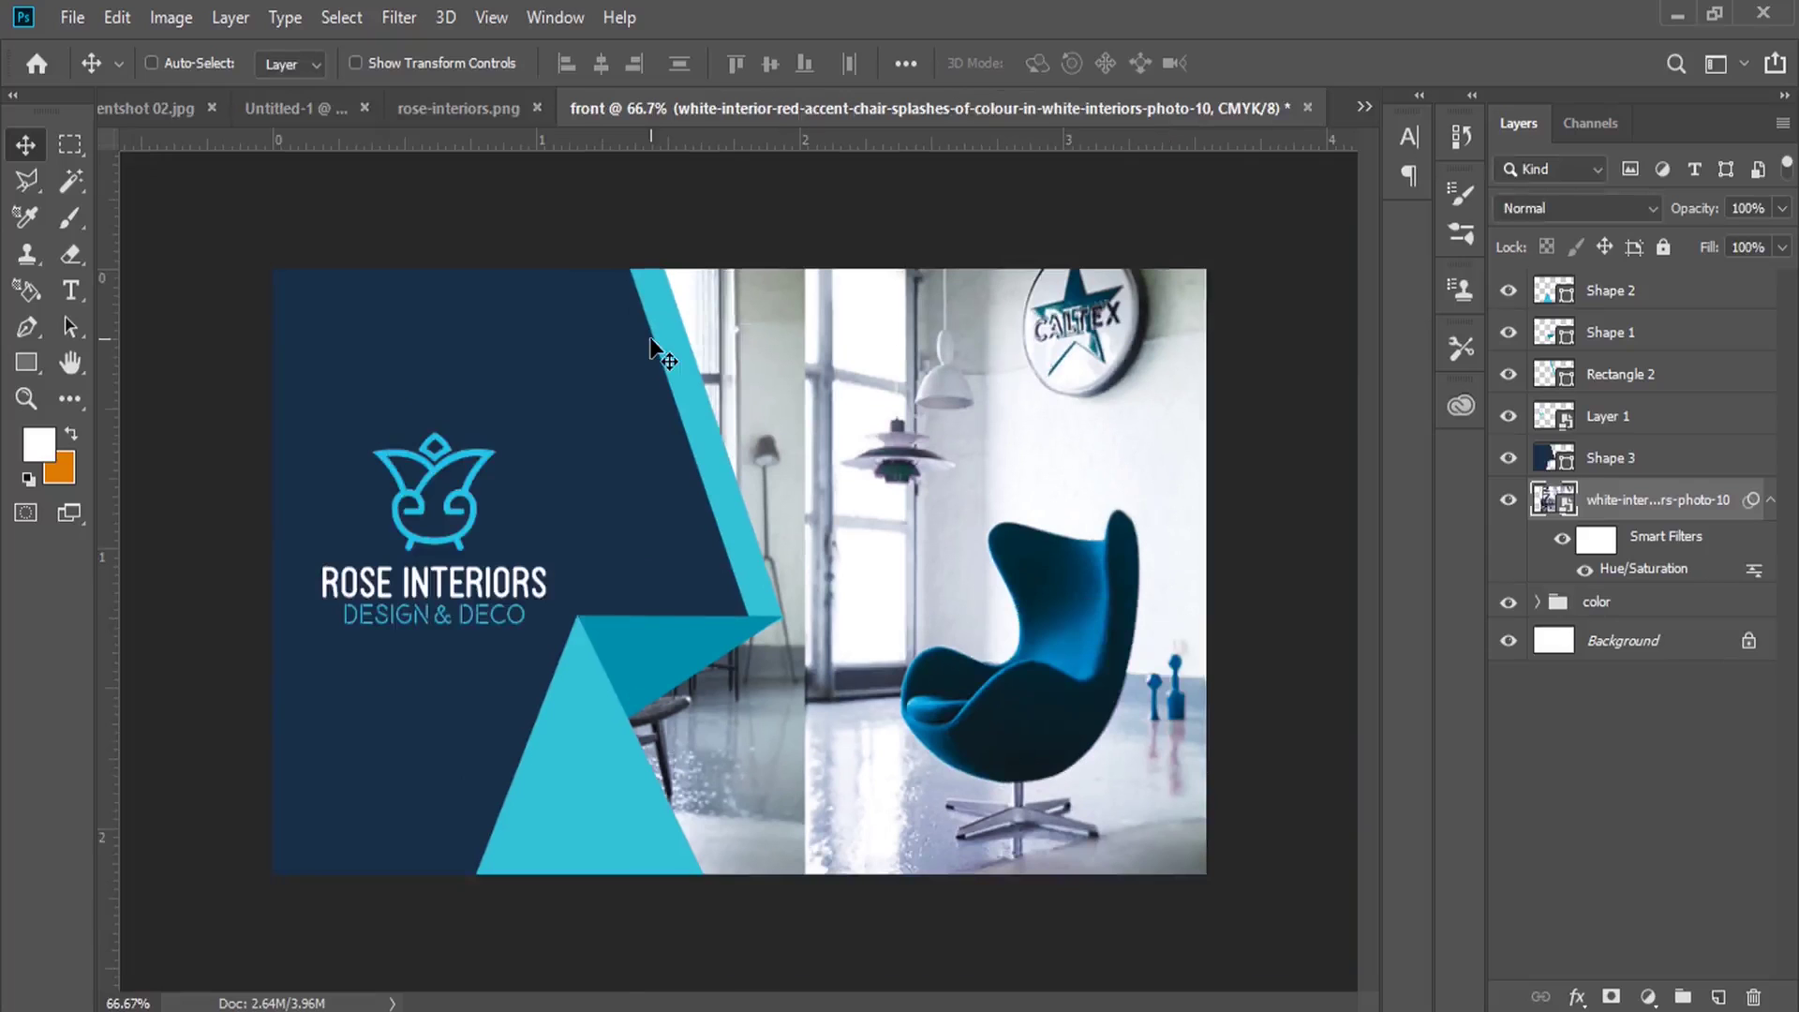
right_click(981, 515)
Delete the interior photo layer and hide the colour swatches group in front
left_click(1046, 532)
key("Delete")
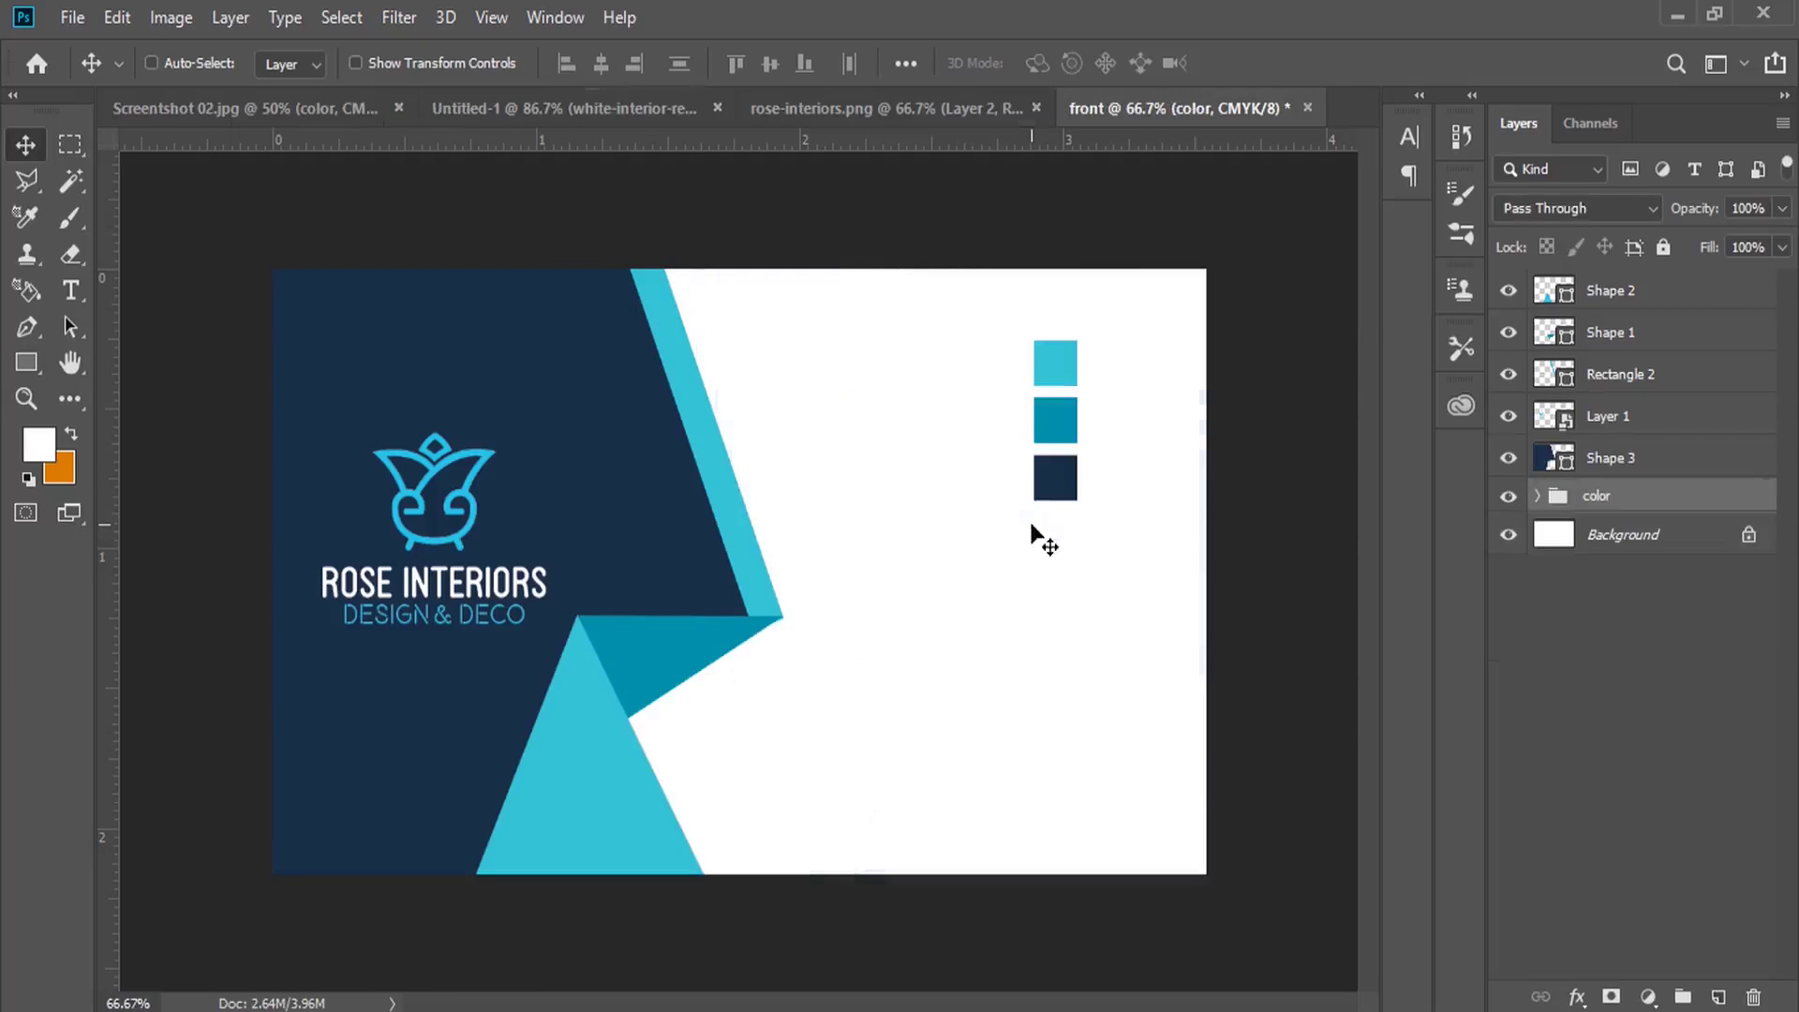
right_click(1052, 377)
left_click(1096, 385)
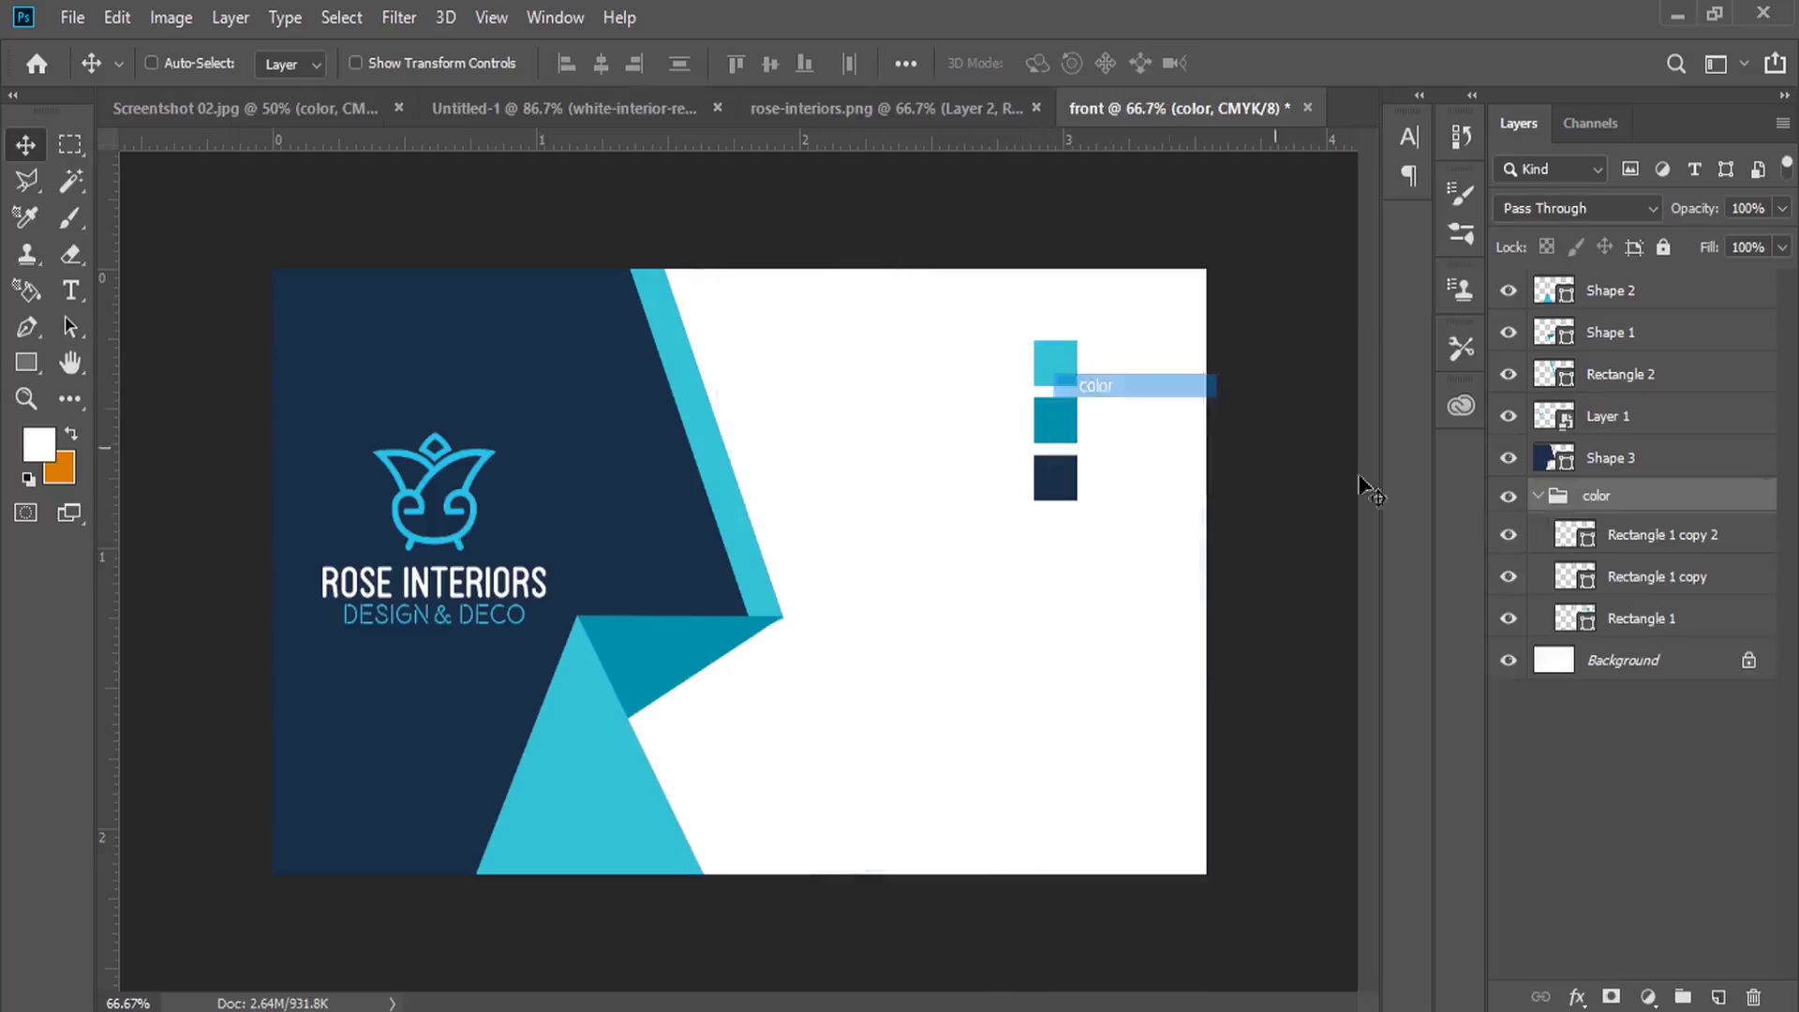
left_click(1537, 496)
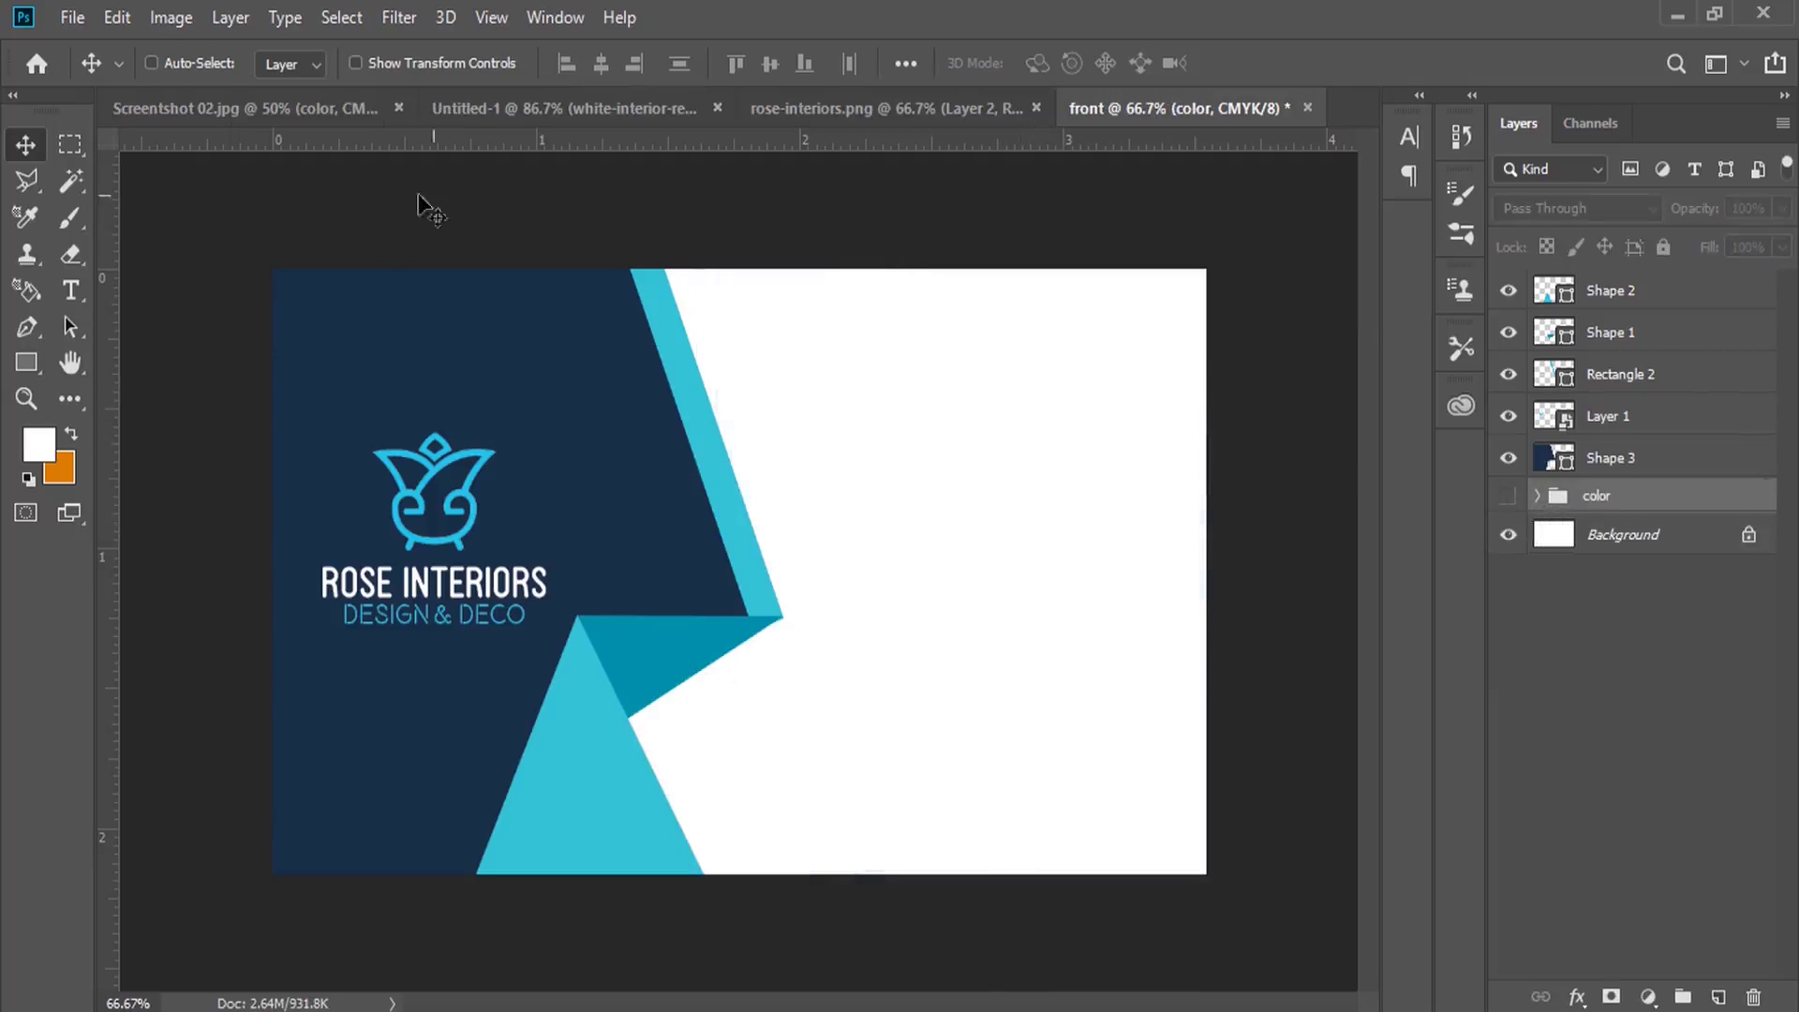
In rose-interiors.png, delete the white-lettered logo and make the dark logo a smart object
left_click(817, 109)
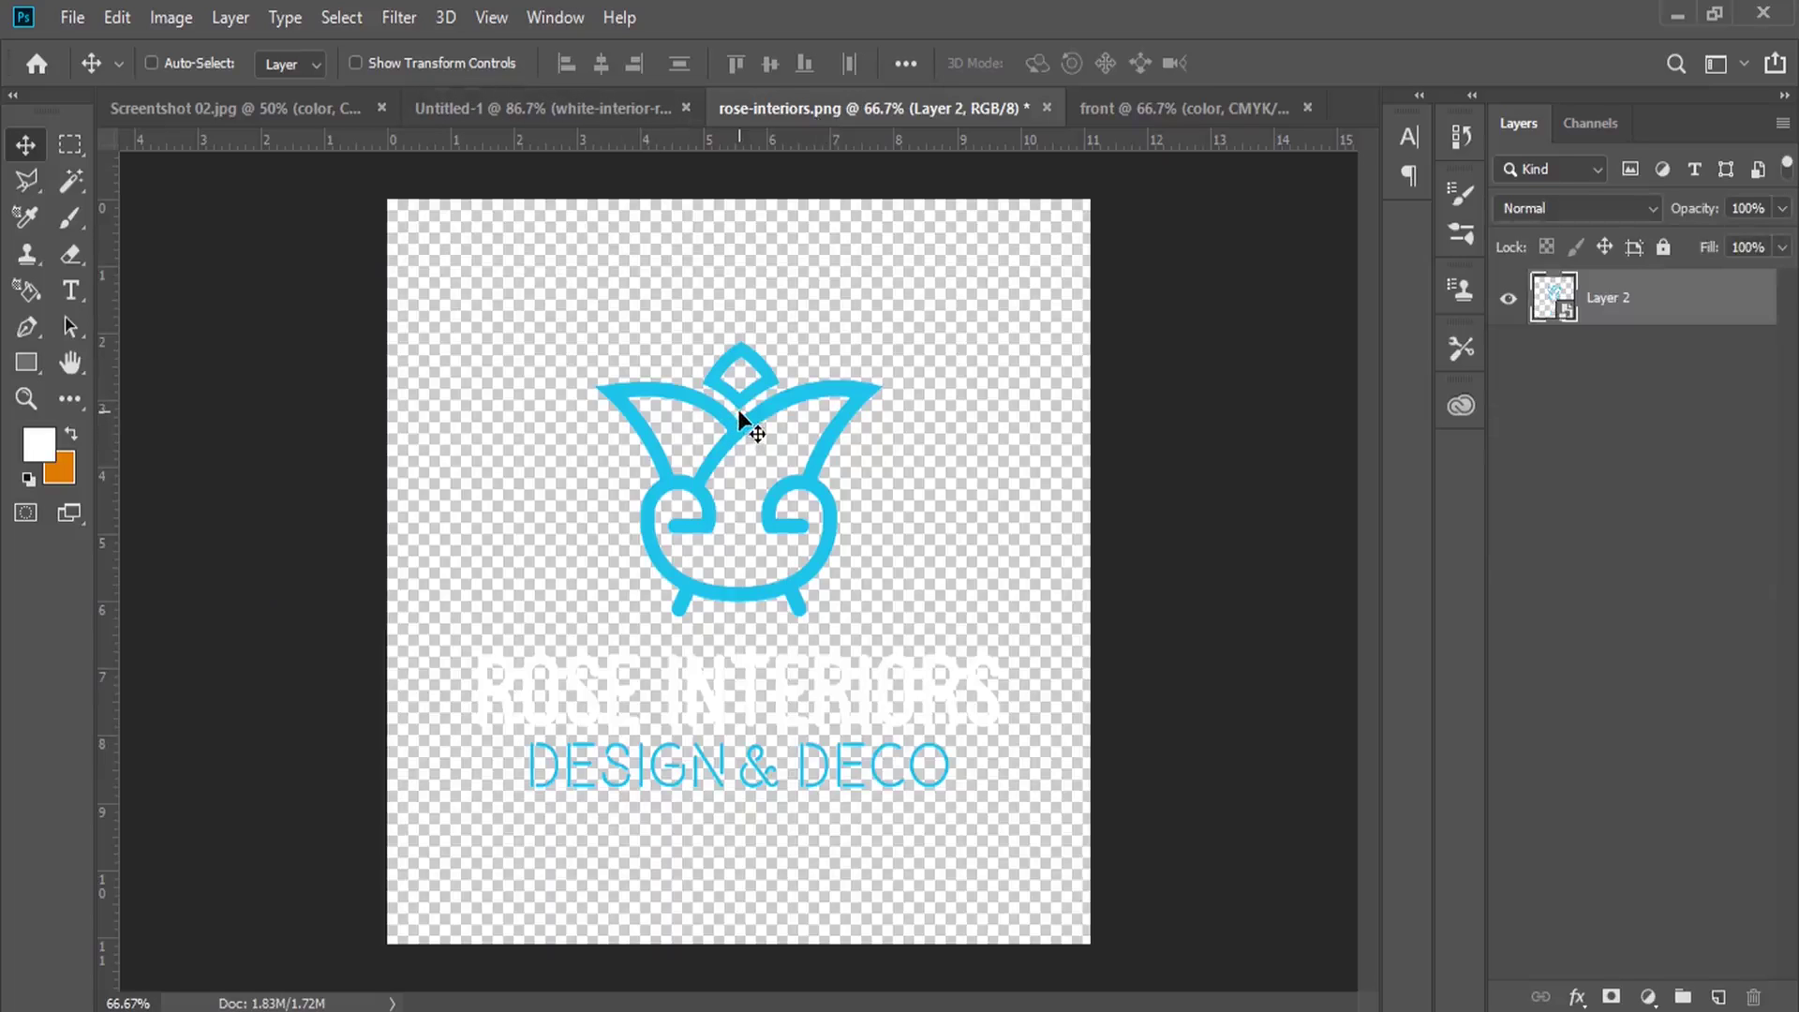
left_click(116, 17)
left_click(188, 39)
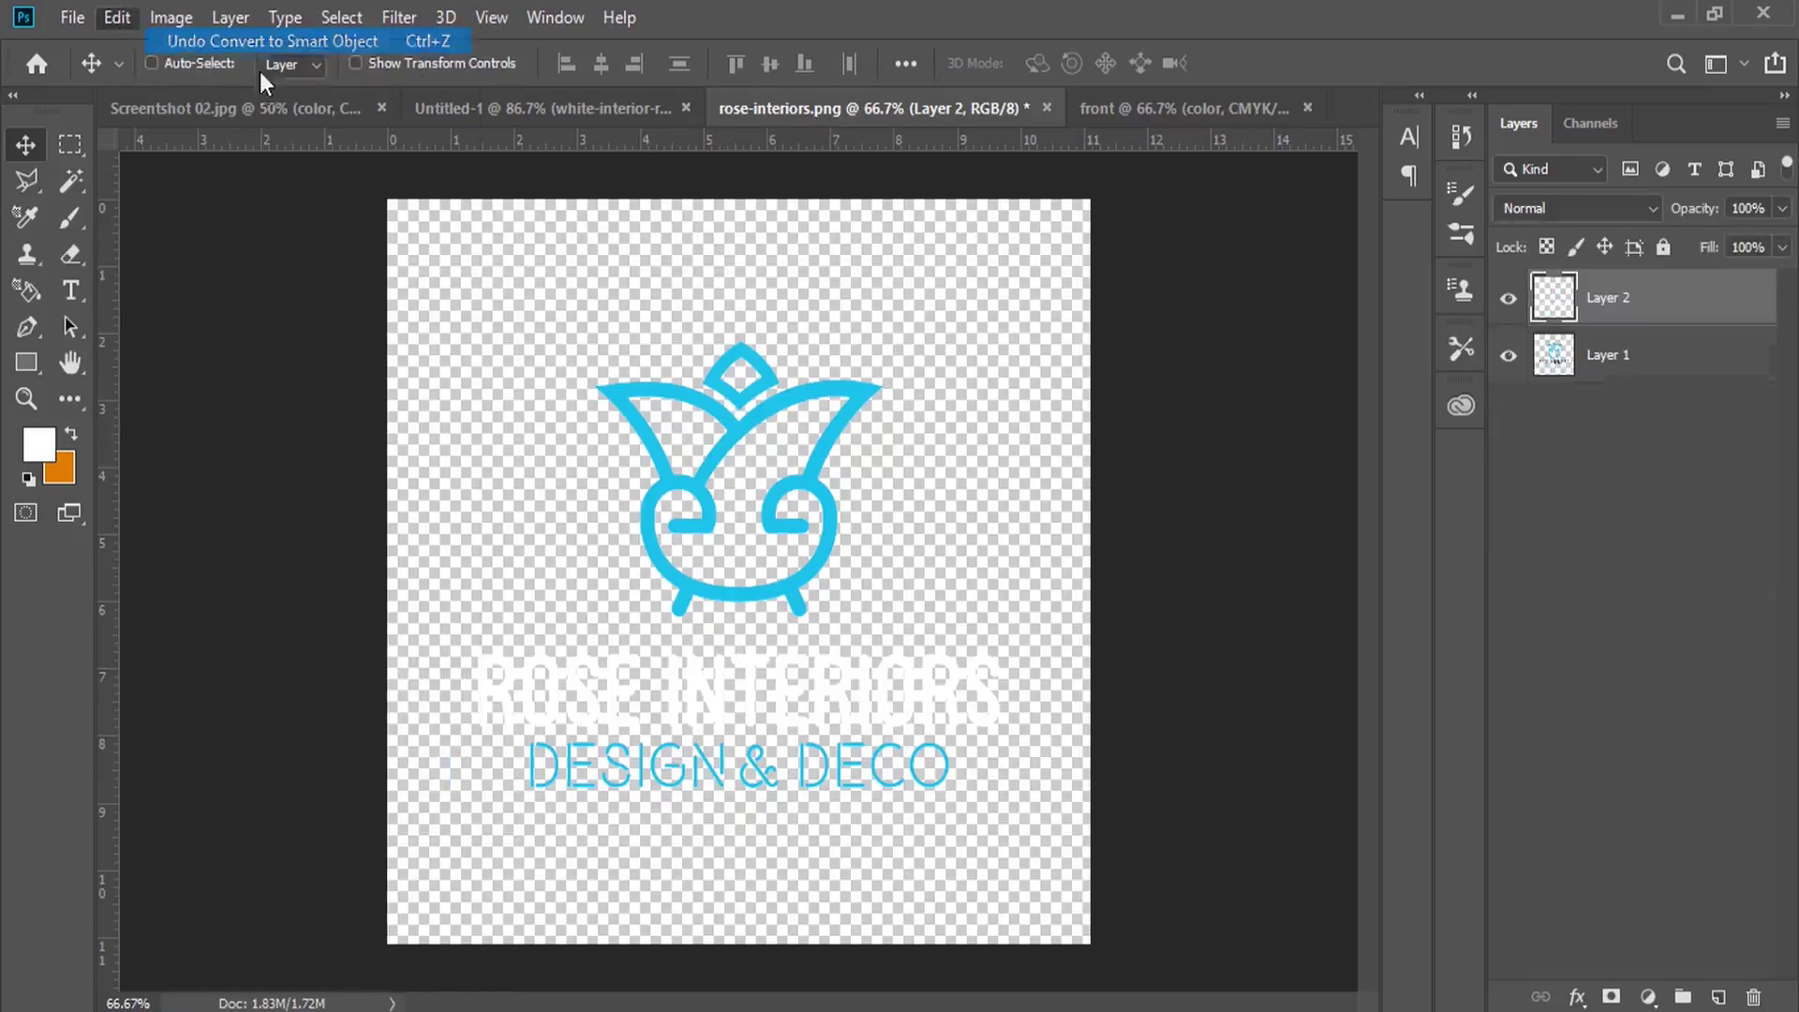
key("Delete")
right_click(1621, 296)
left_click(1365, 385)
mouse_move(774, 359)
left_mouse_down()
mouse_move(980, 458)
mouse_move(980, 525)
left_mouse_up()
Scale the placed logo to about 11% and position it on the card's white right half
left_click(116, 17)
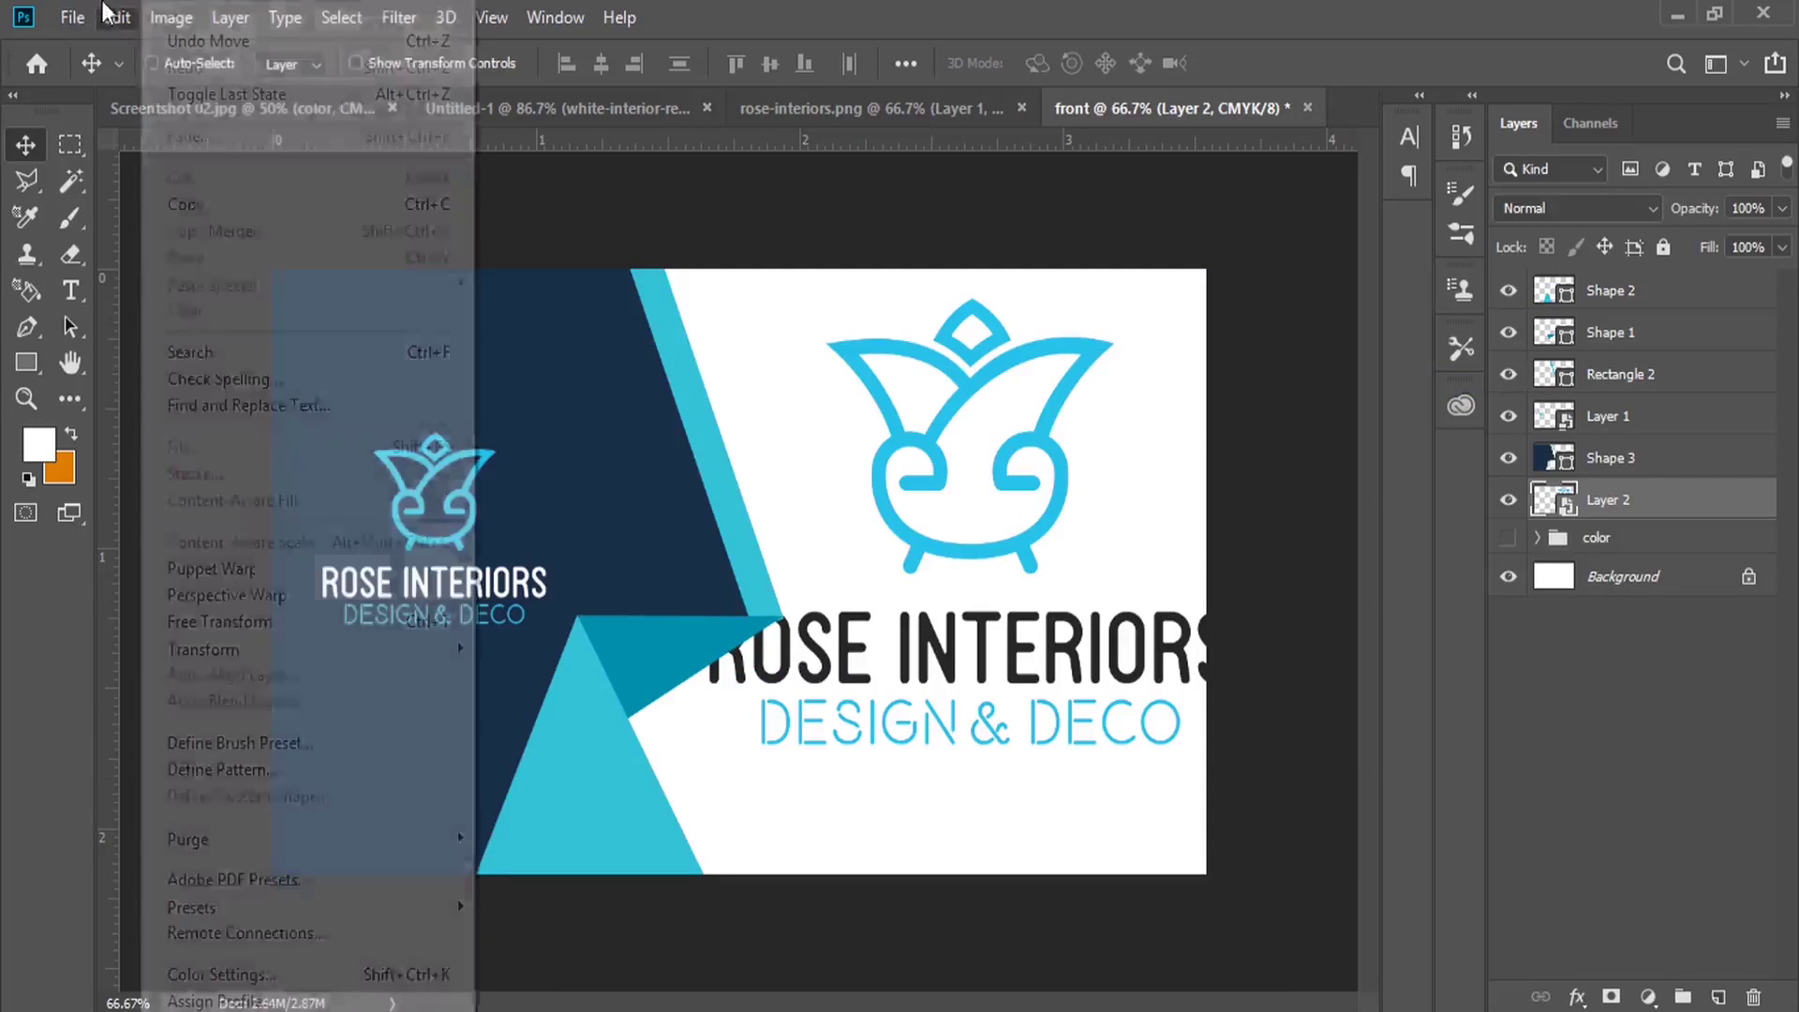
left_click(366, 621)
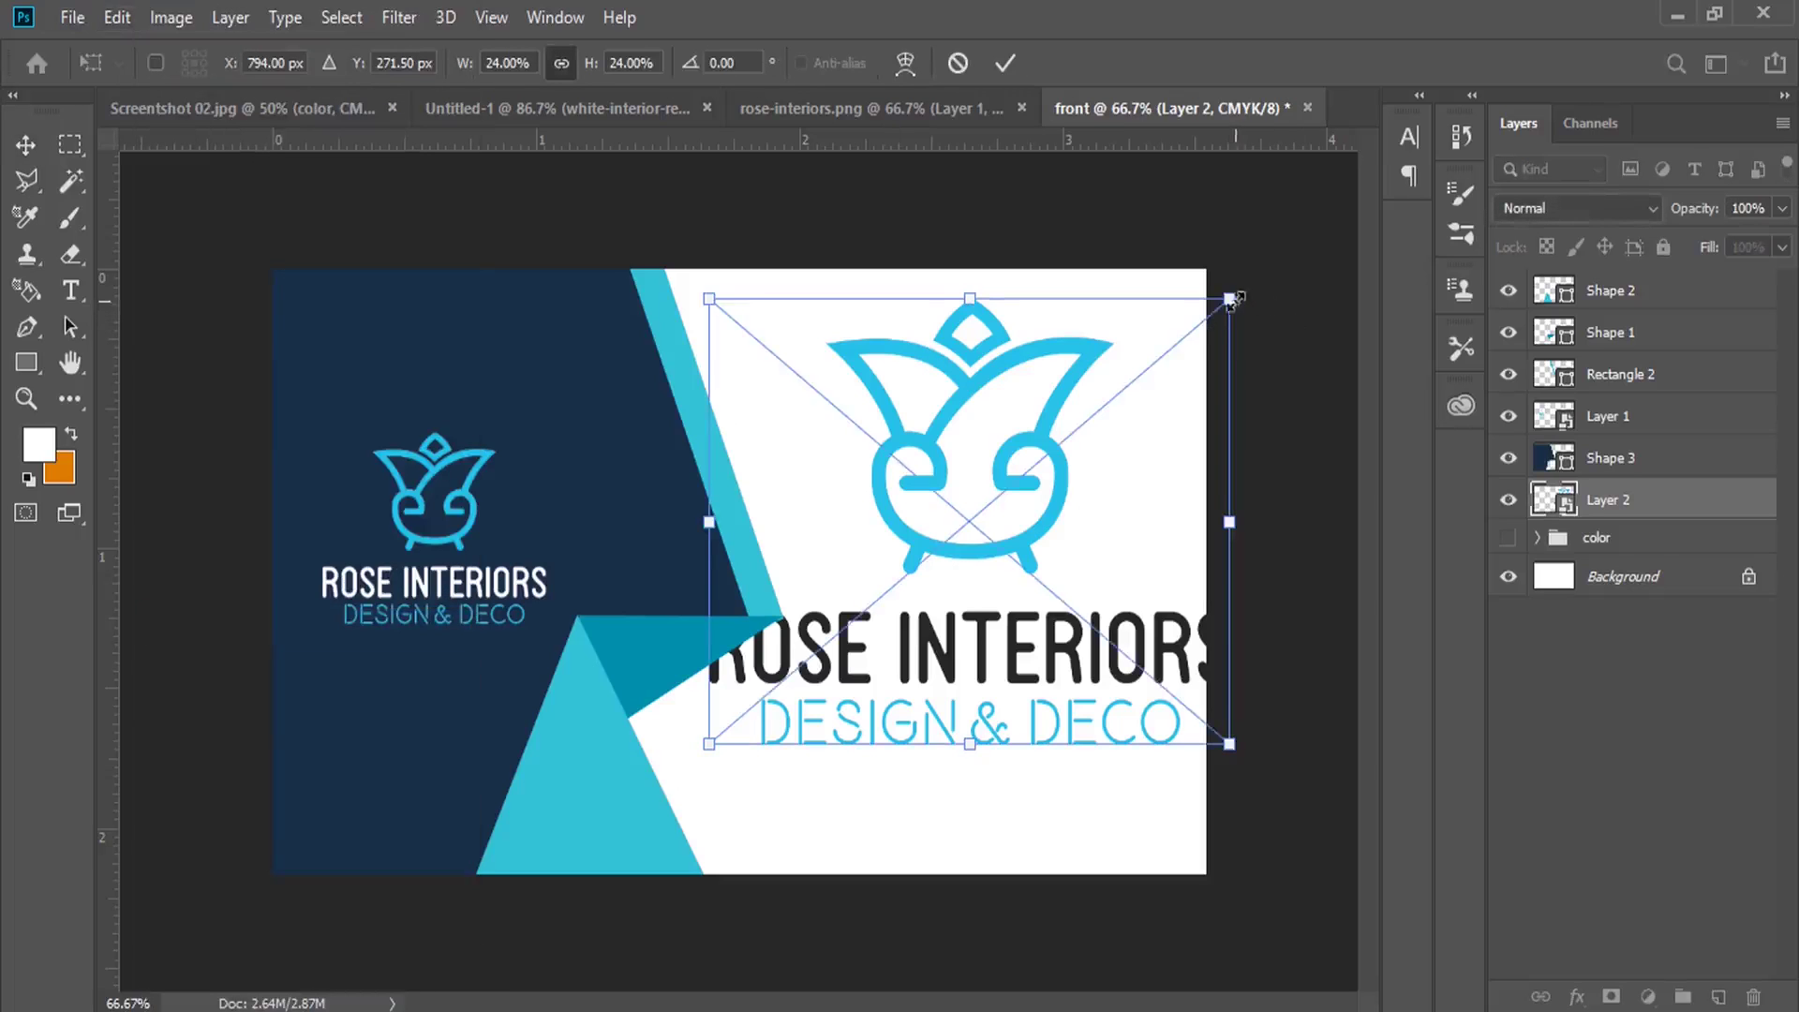
left_click_drag(1230, 299, 988, 504)
left_click_drag(874, 553, 1014, 504)
left_click_drag(1125, 452, 1075, 460)
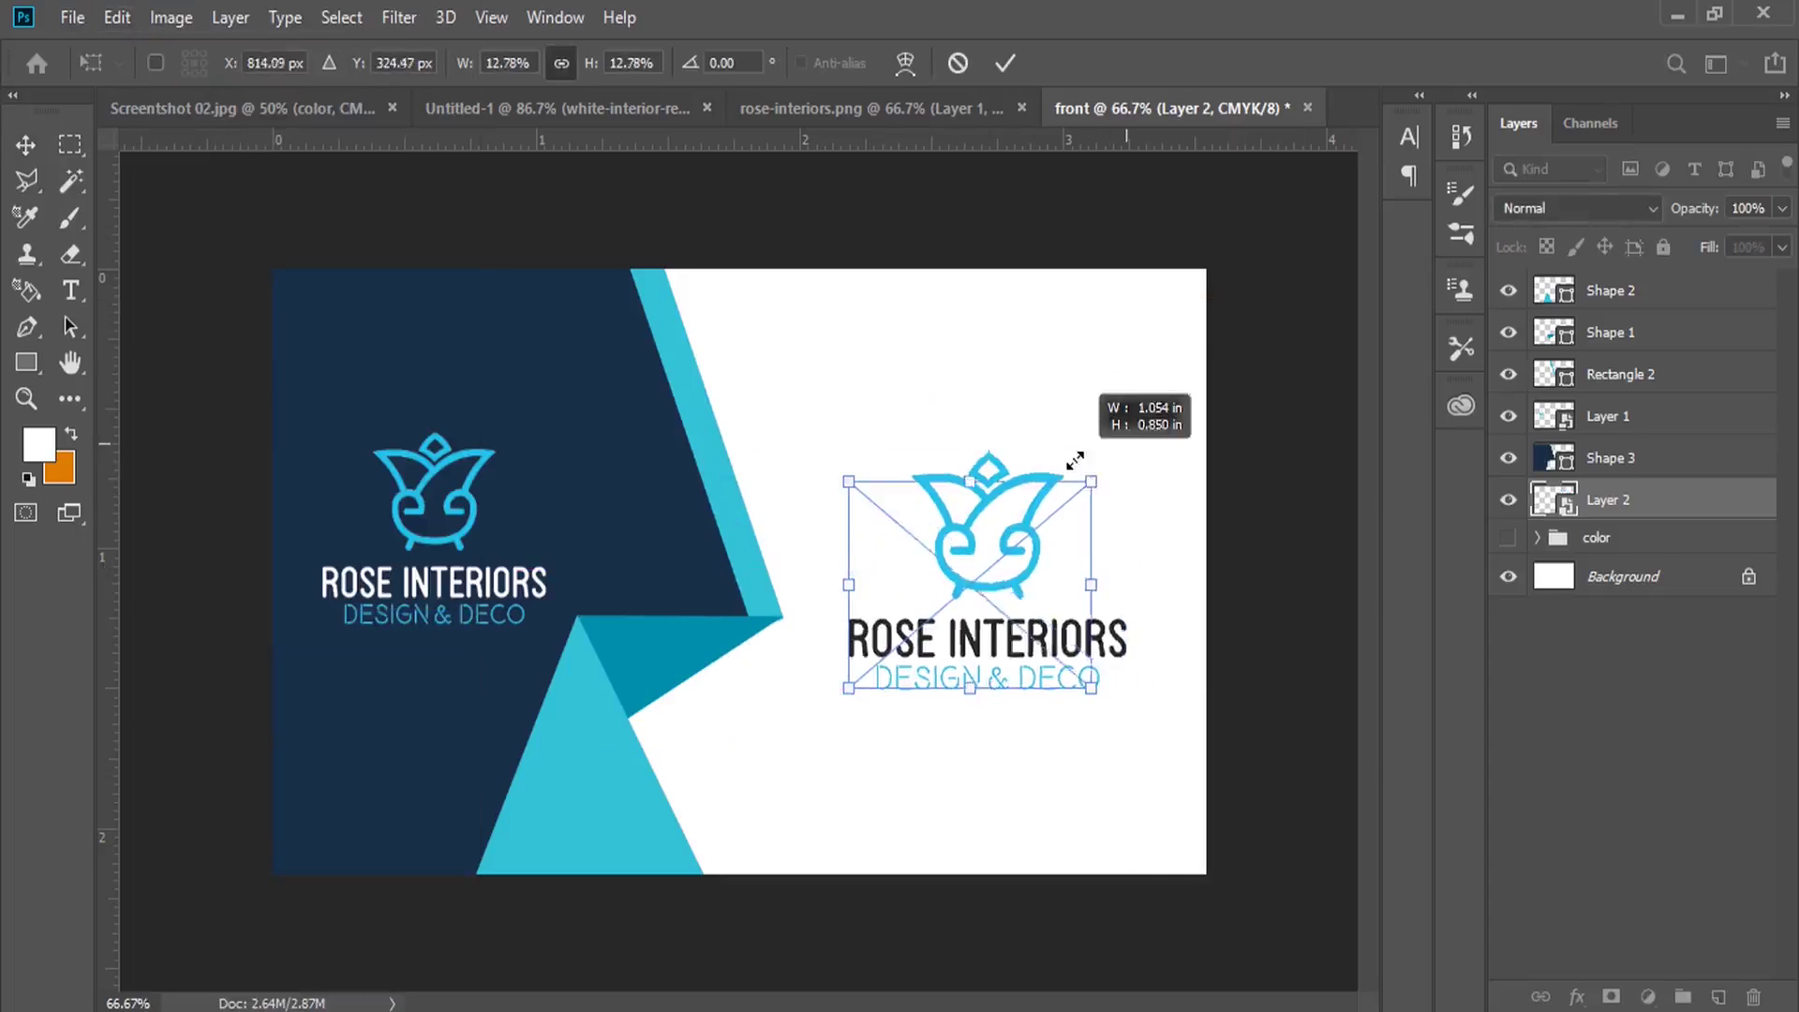
left_click_drag(1031, 547, 1036, 498)
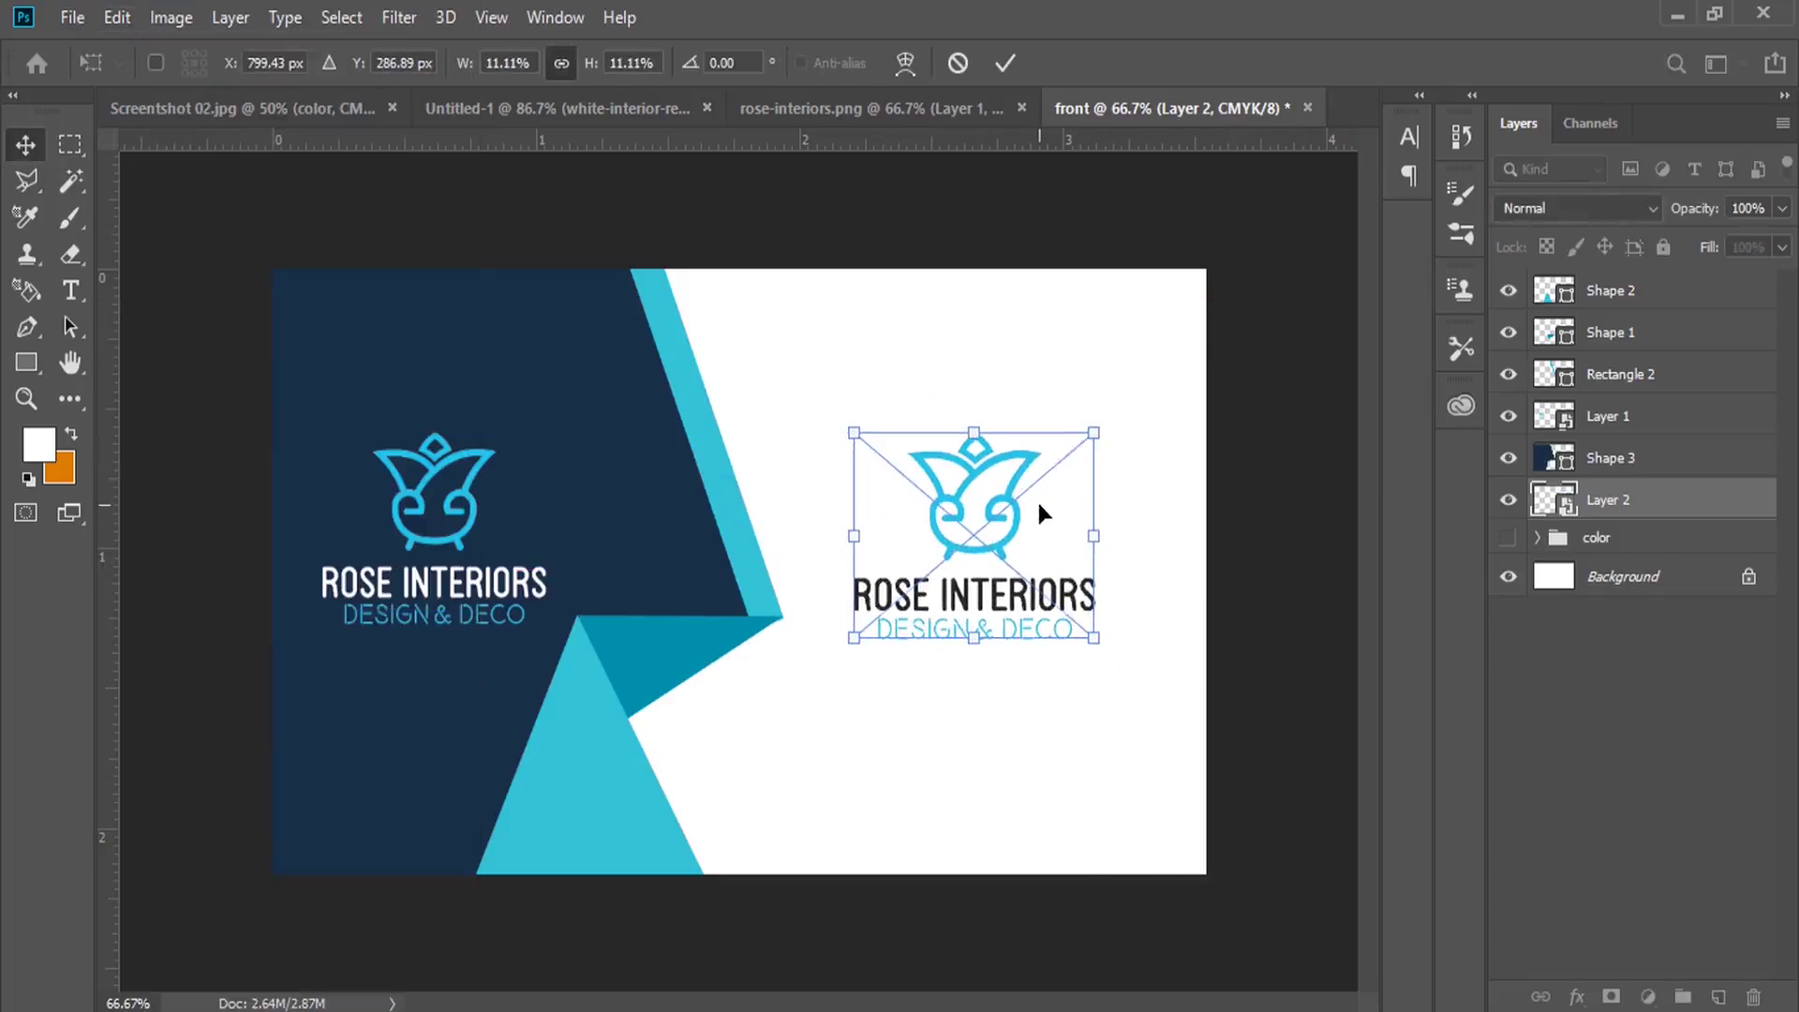
key("Return")
Delete the old logo layer from the left navy panel
right_click(487, 453)
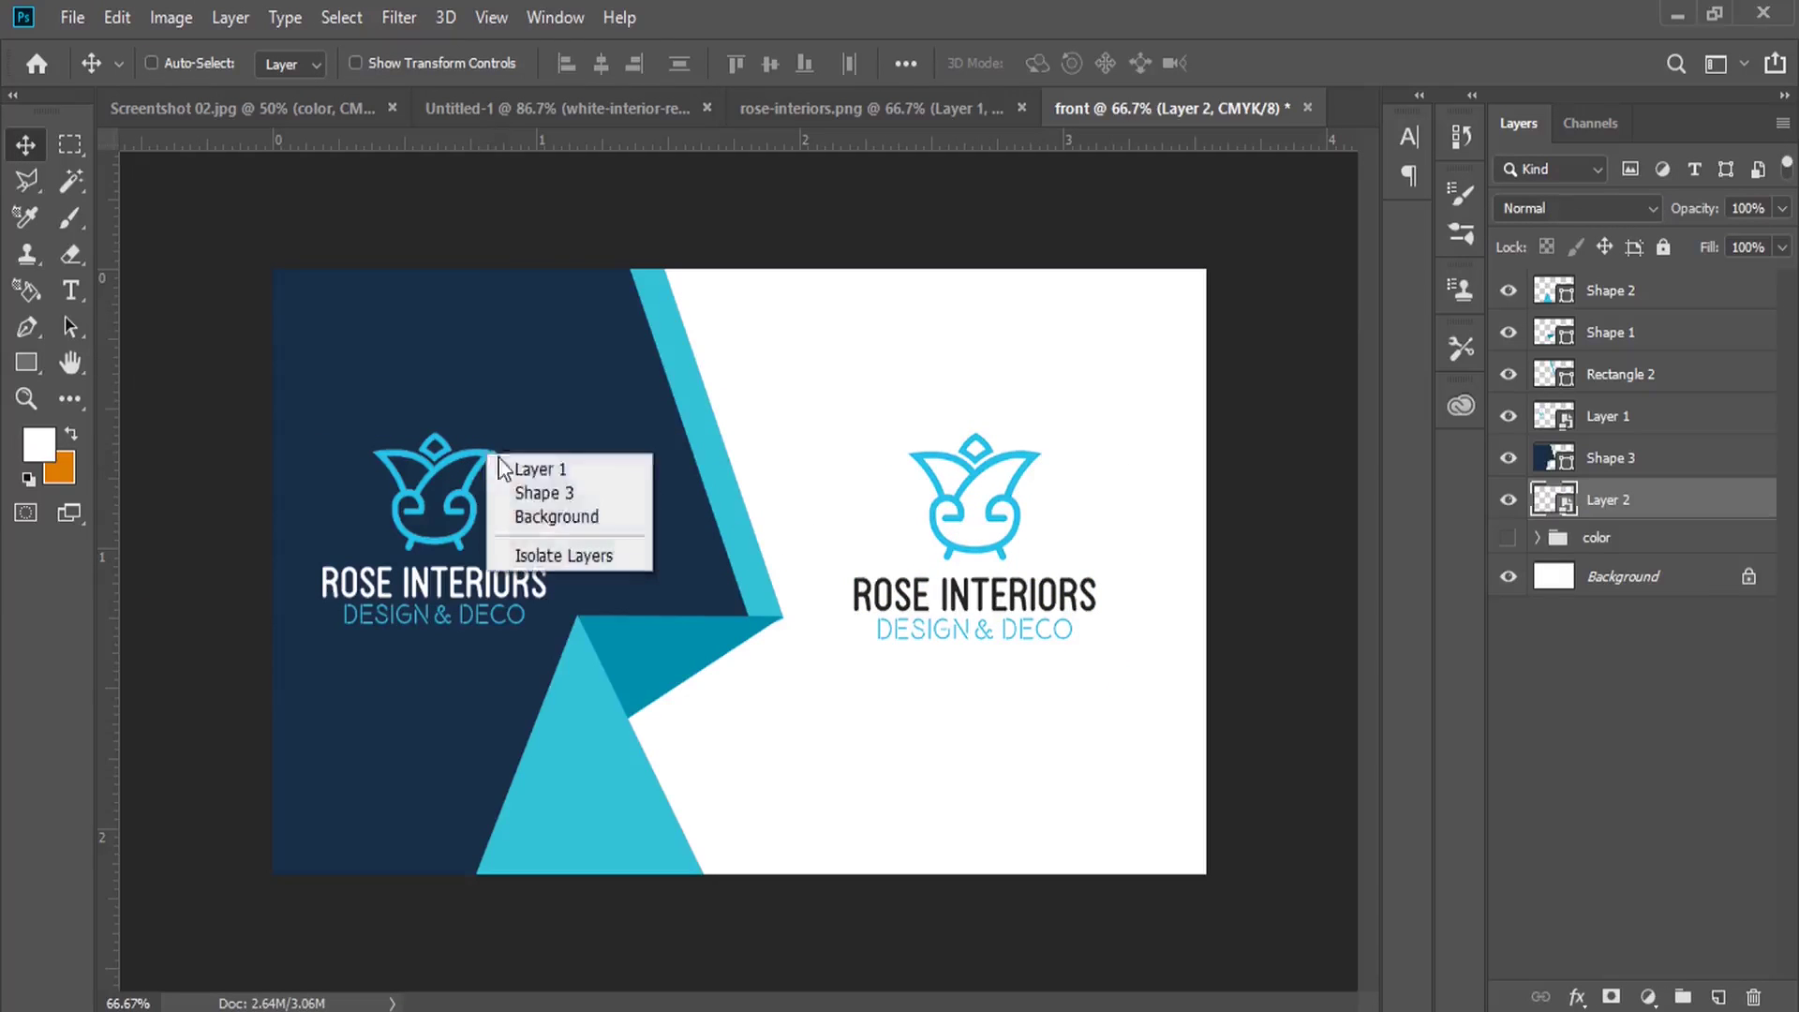
left_click(510, 464)
key("Delete")
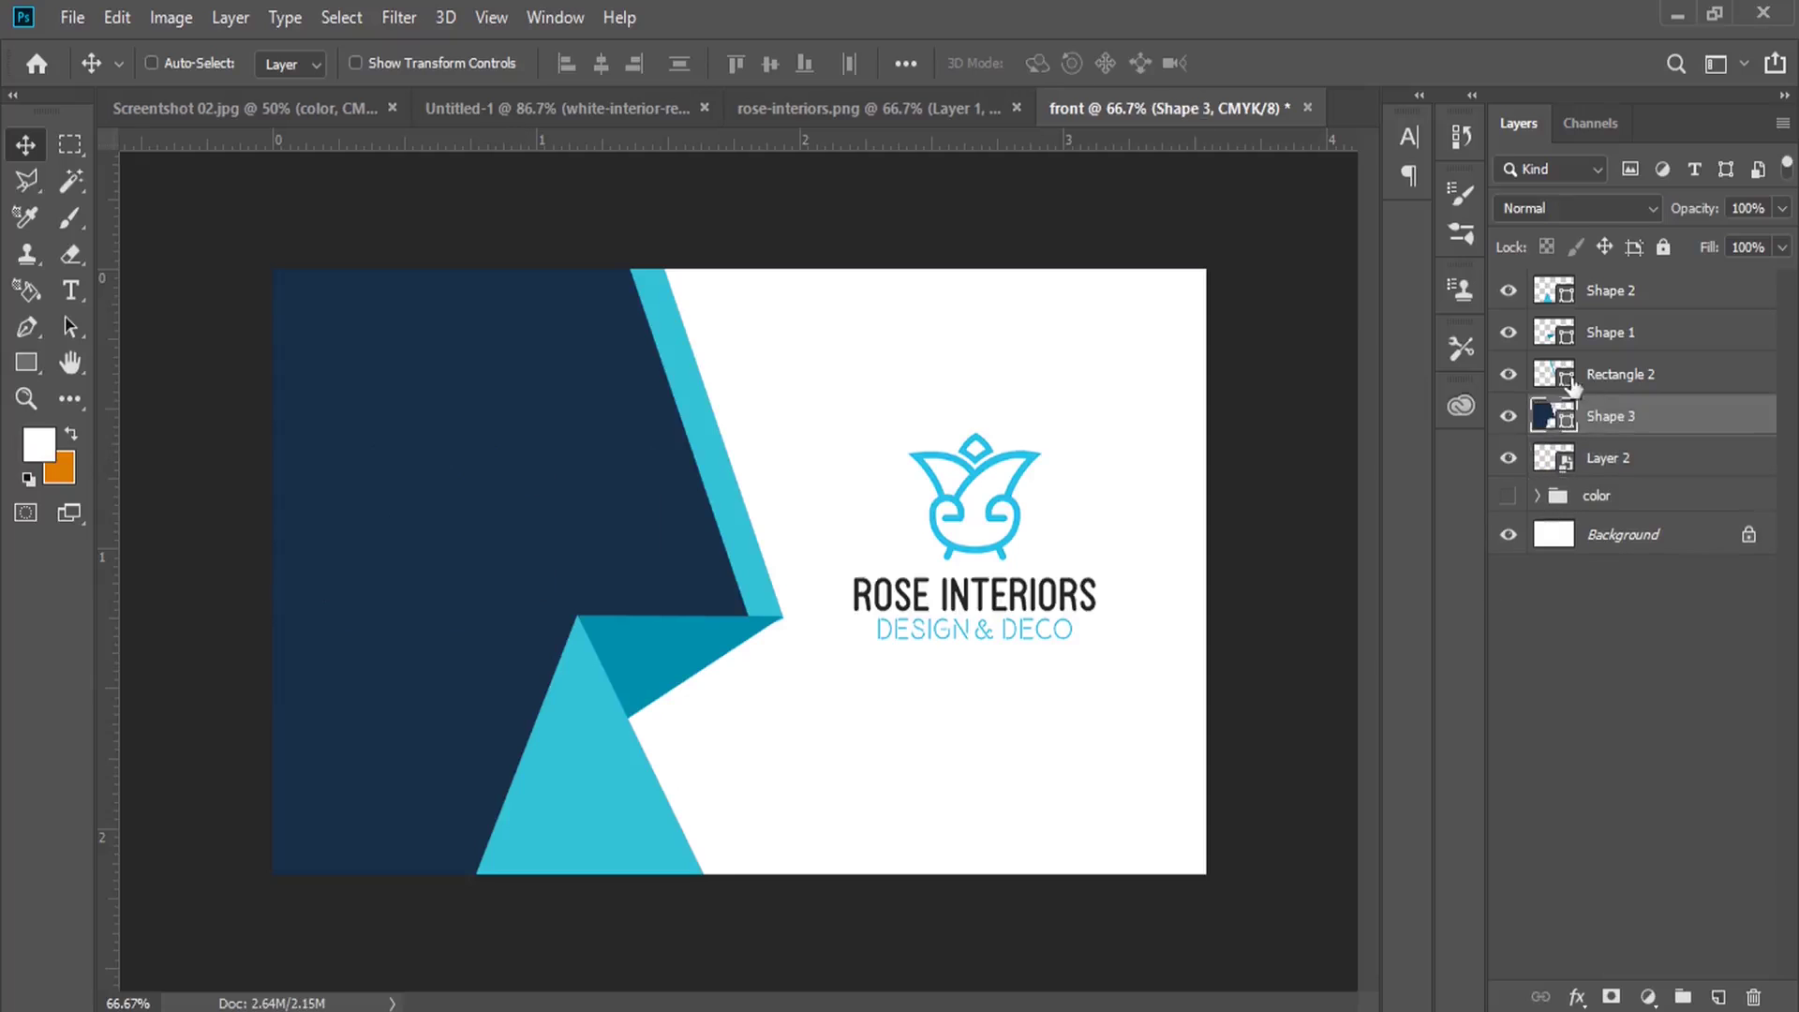
Flip Rectangle 2, Shape 1 and Shape 2 horizontally and shift them about 0.417 in right
left_click(1602, 375)
left_click(1607, 332, "shift")
left_click(1607, 292, "shift")
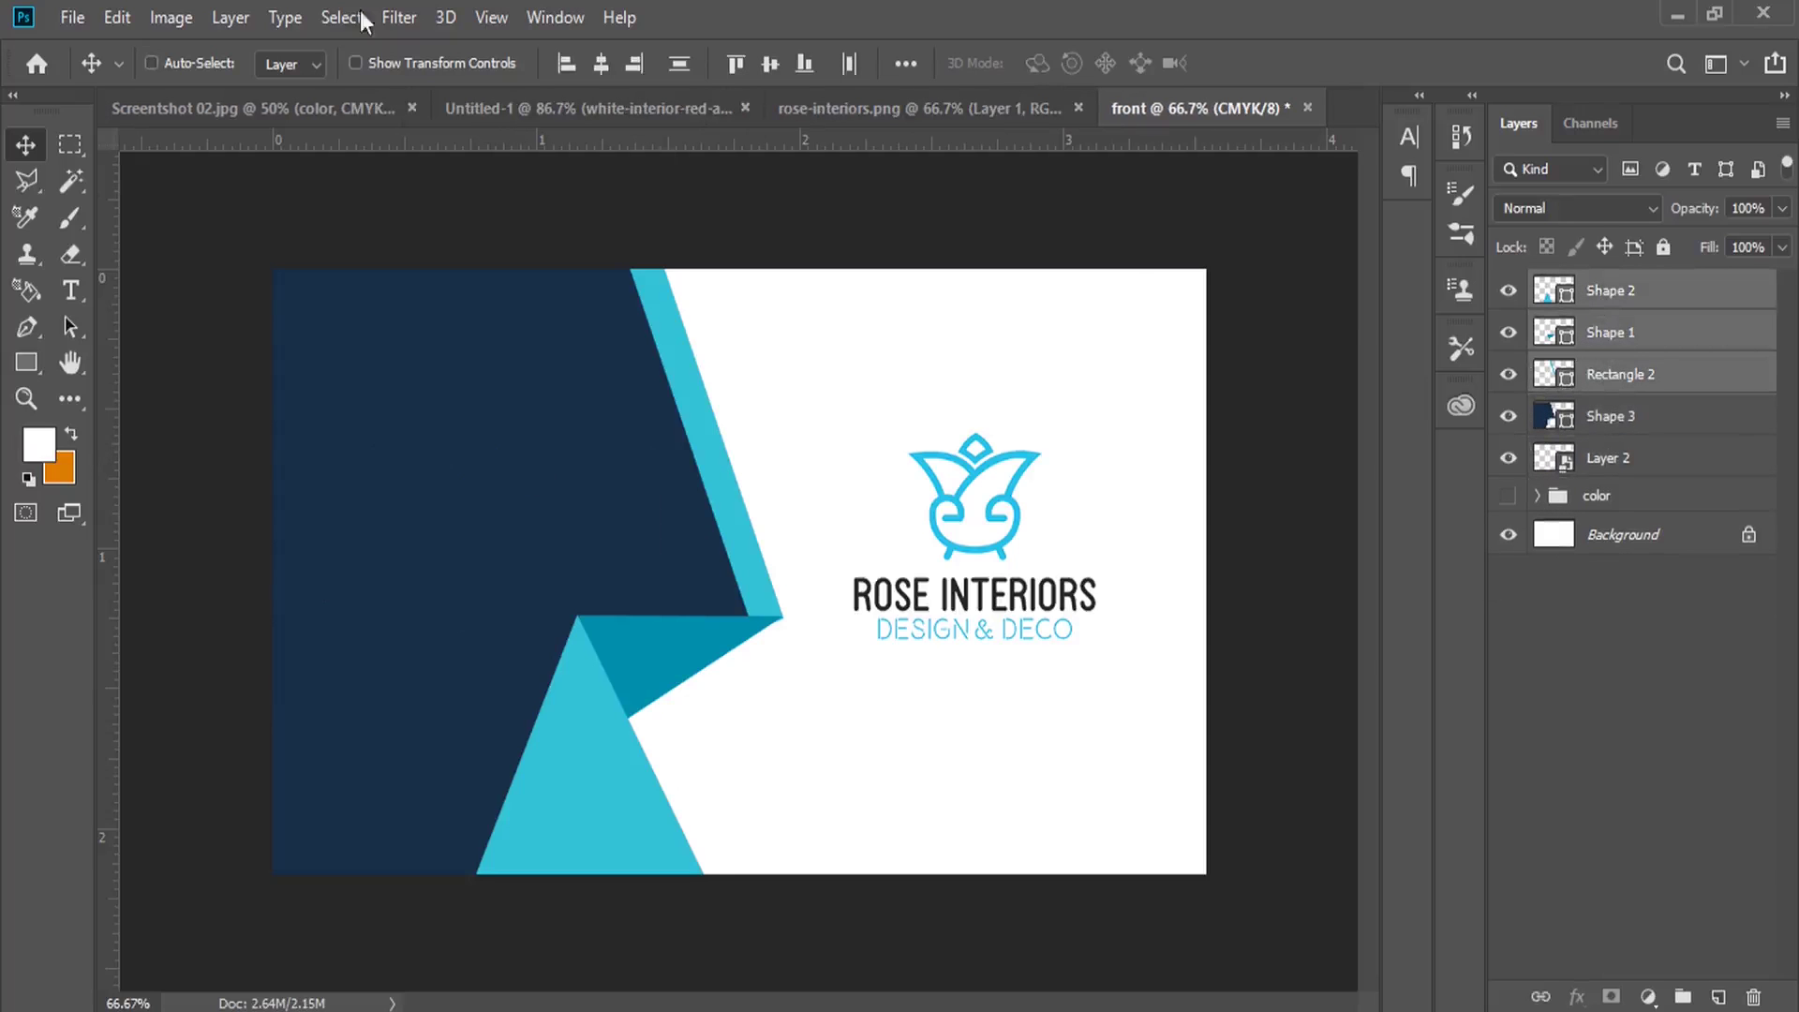
left_click(116, 17)
left_click(376, 613)
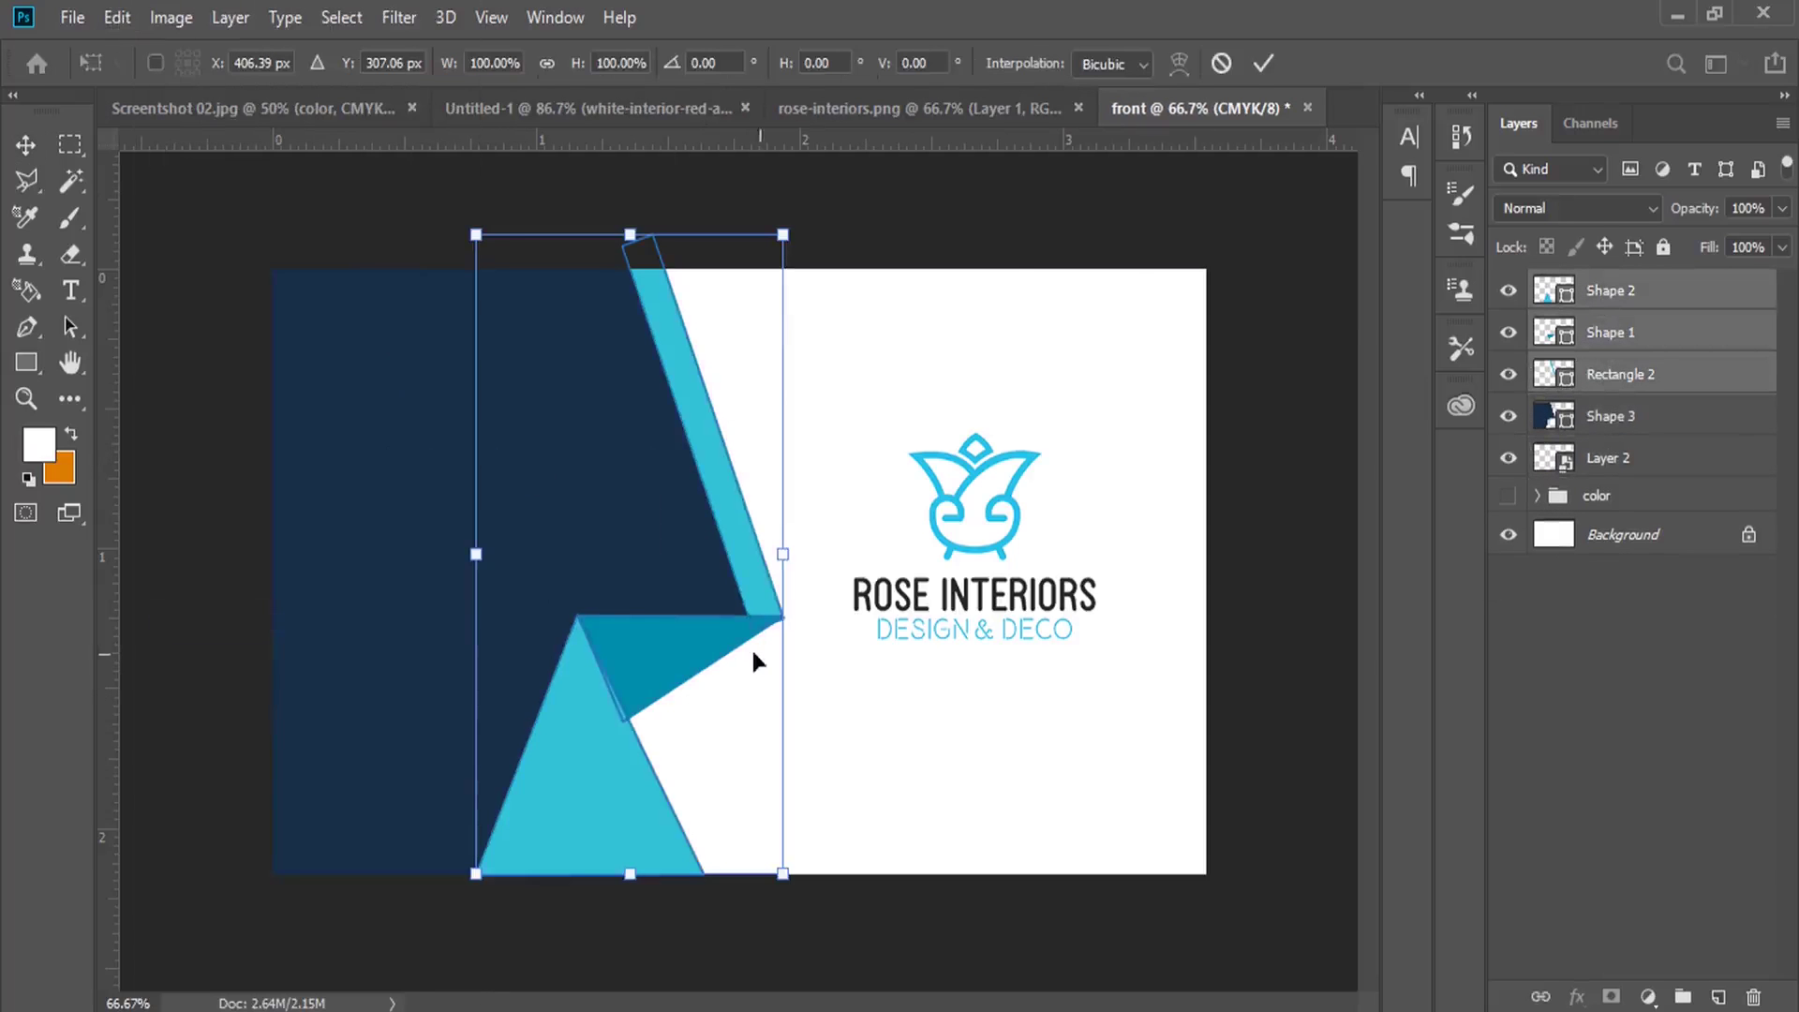
right_click(753, 660)
left_click(890, 605)
key("Return")
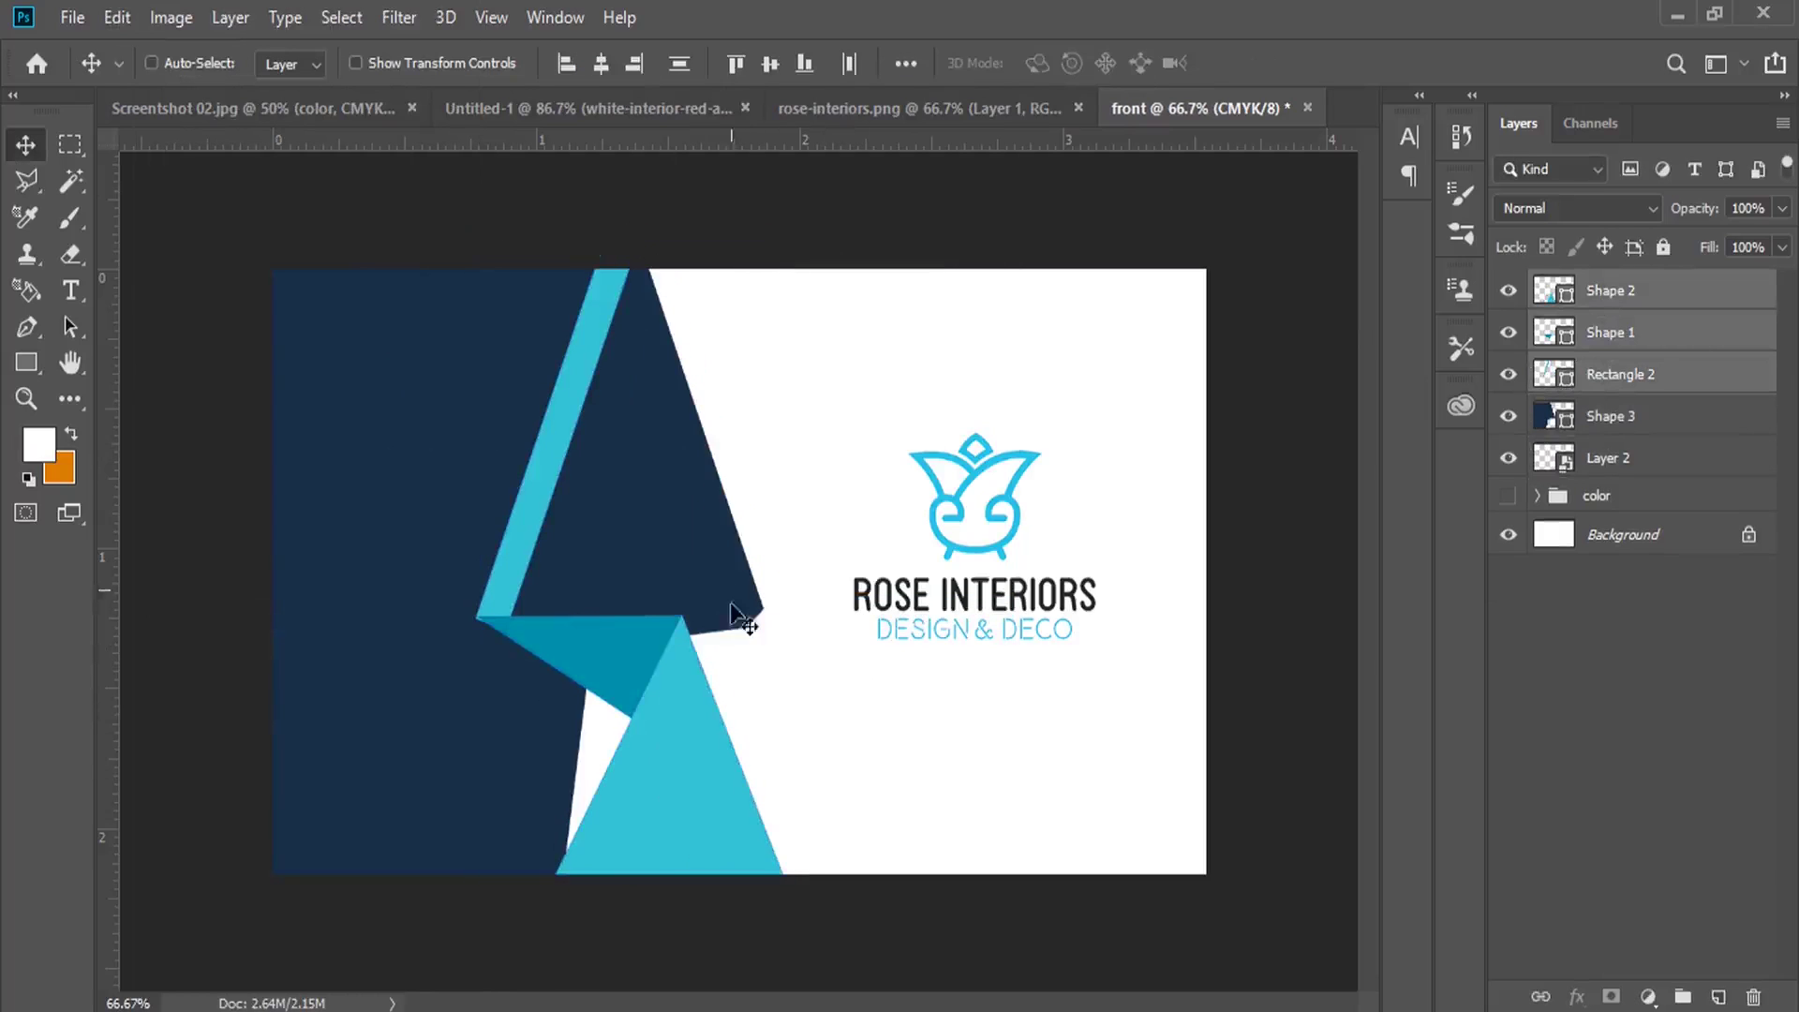
left_click_drag(662, 675, 768, 670)
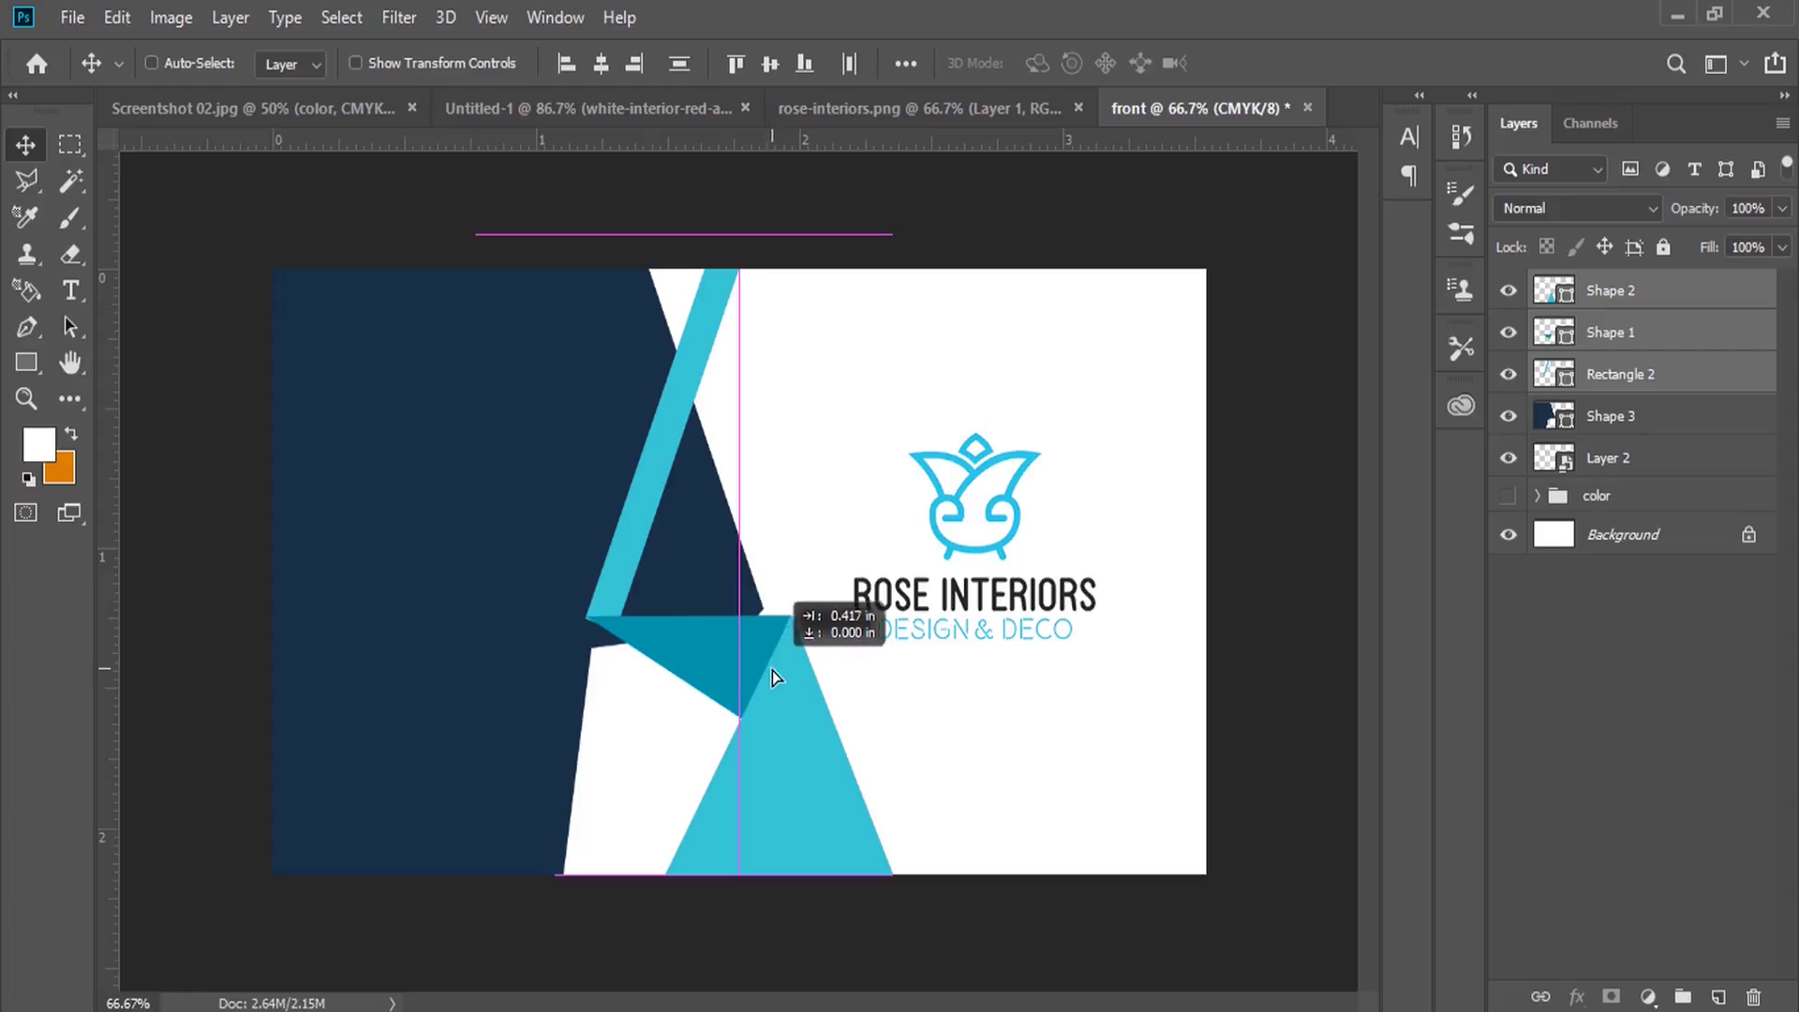
left_click_drag(768, 671, 772, 671)
Delete the old navy Shape 3 panel
right_click(524, 469)
left_click(547, 485)
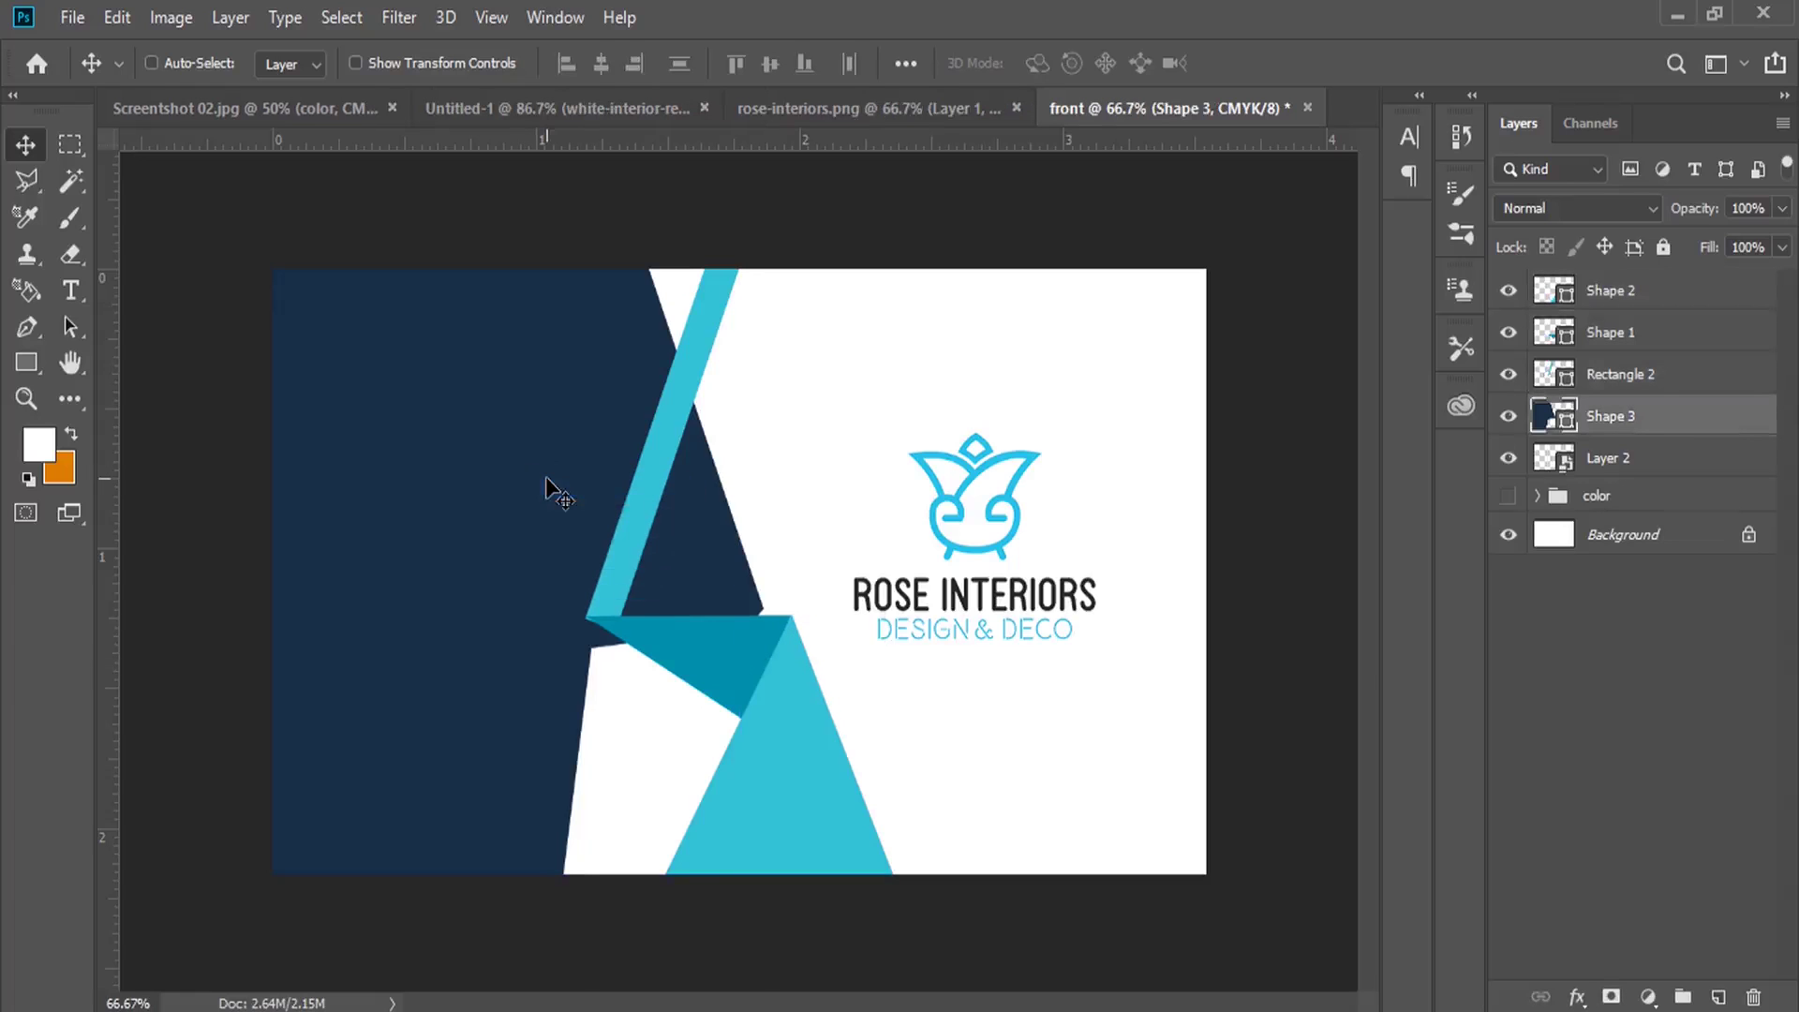
key("Delete")
left_click(1618, 461)
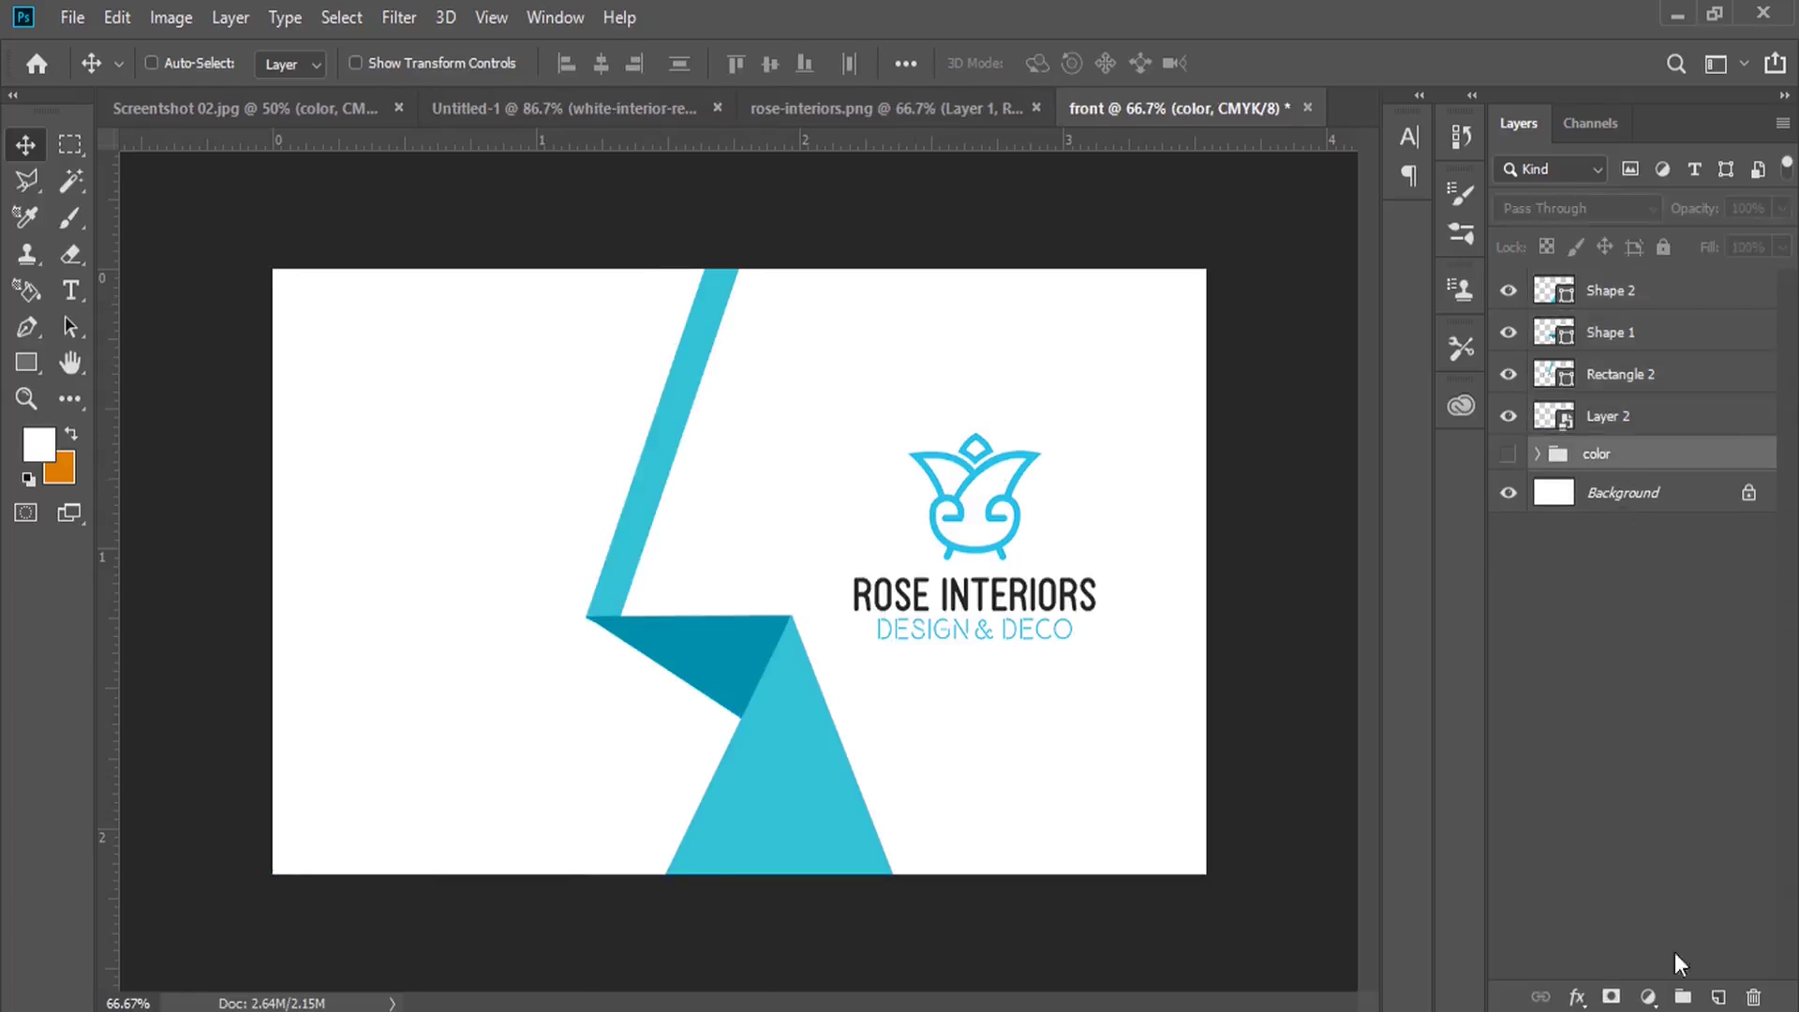
On a new layer, trace the card's left area with the Pen Tool and make it a shape
left_click(1718, 996)
left_click(27, 327)
left_click(764, 883)
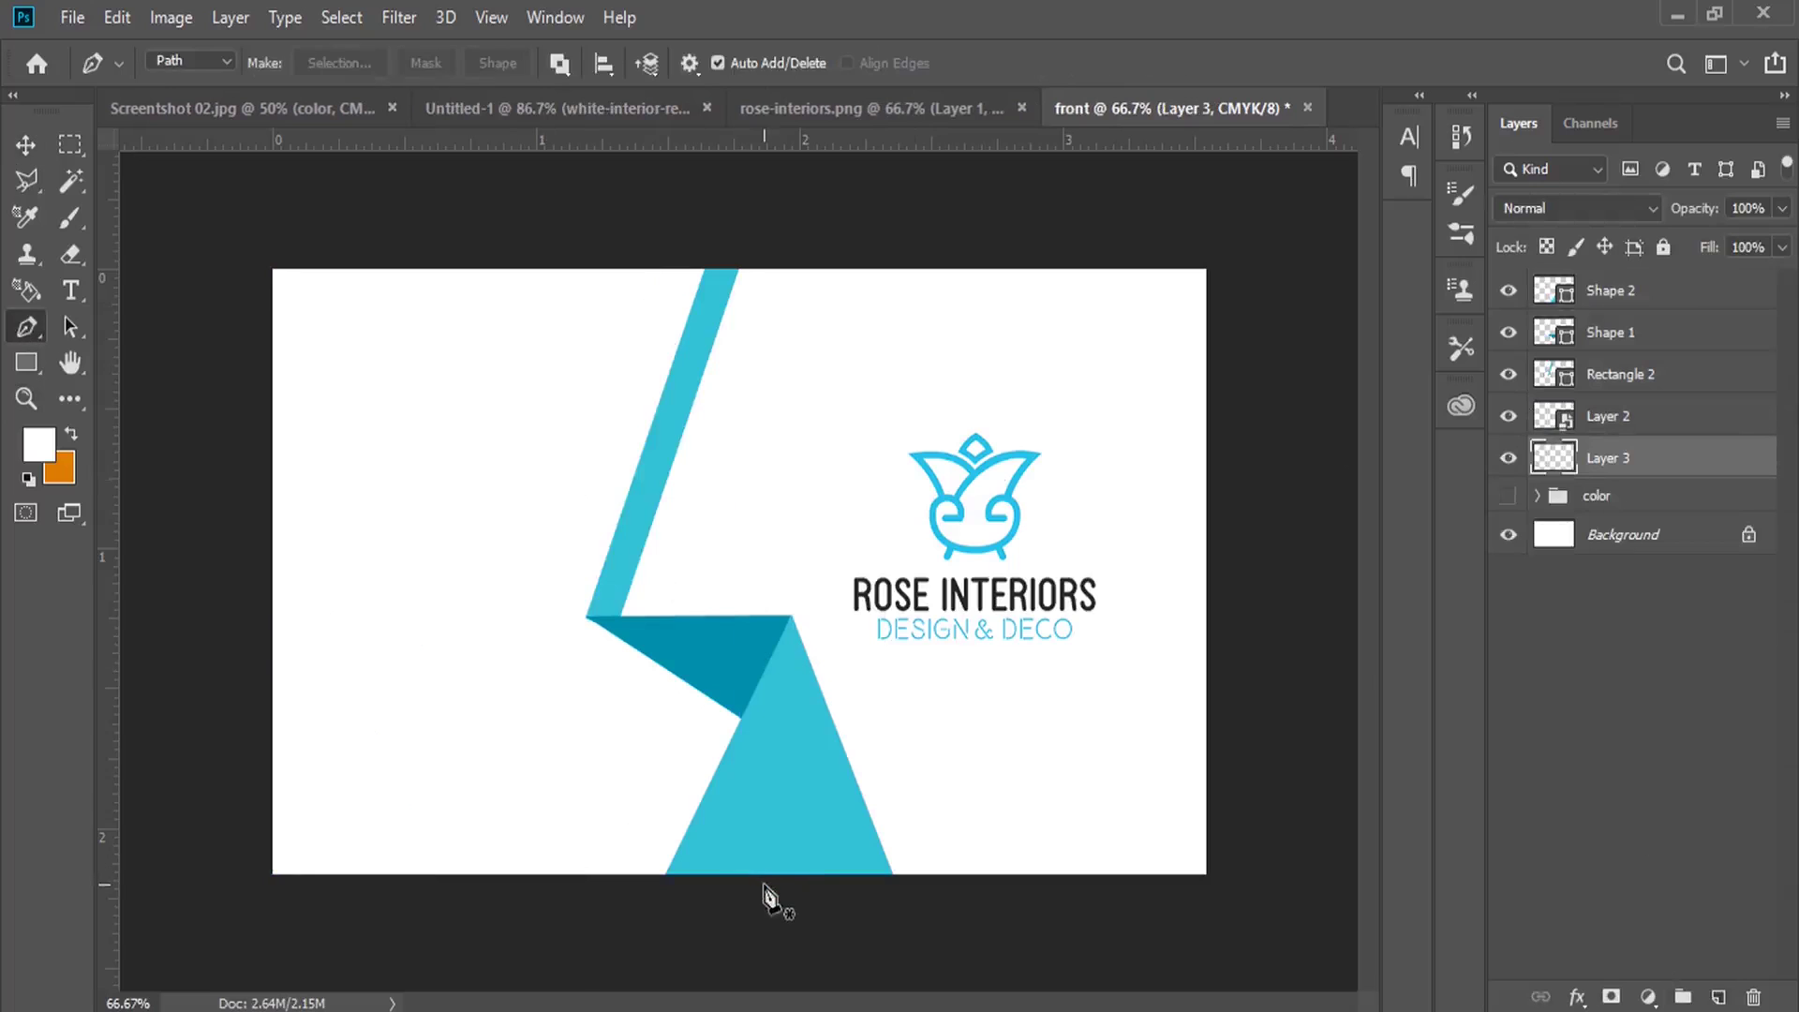
left_click(787, 641)
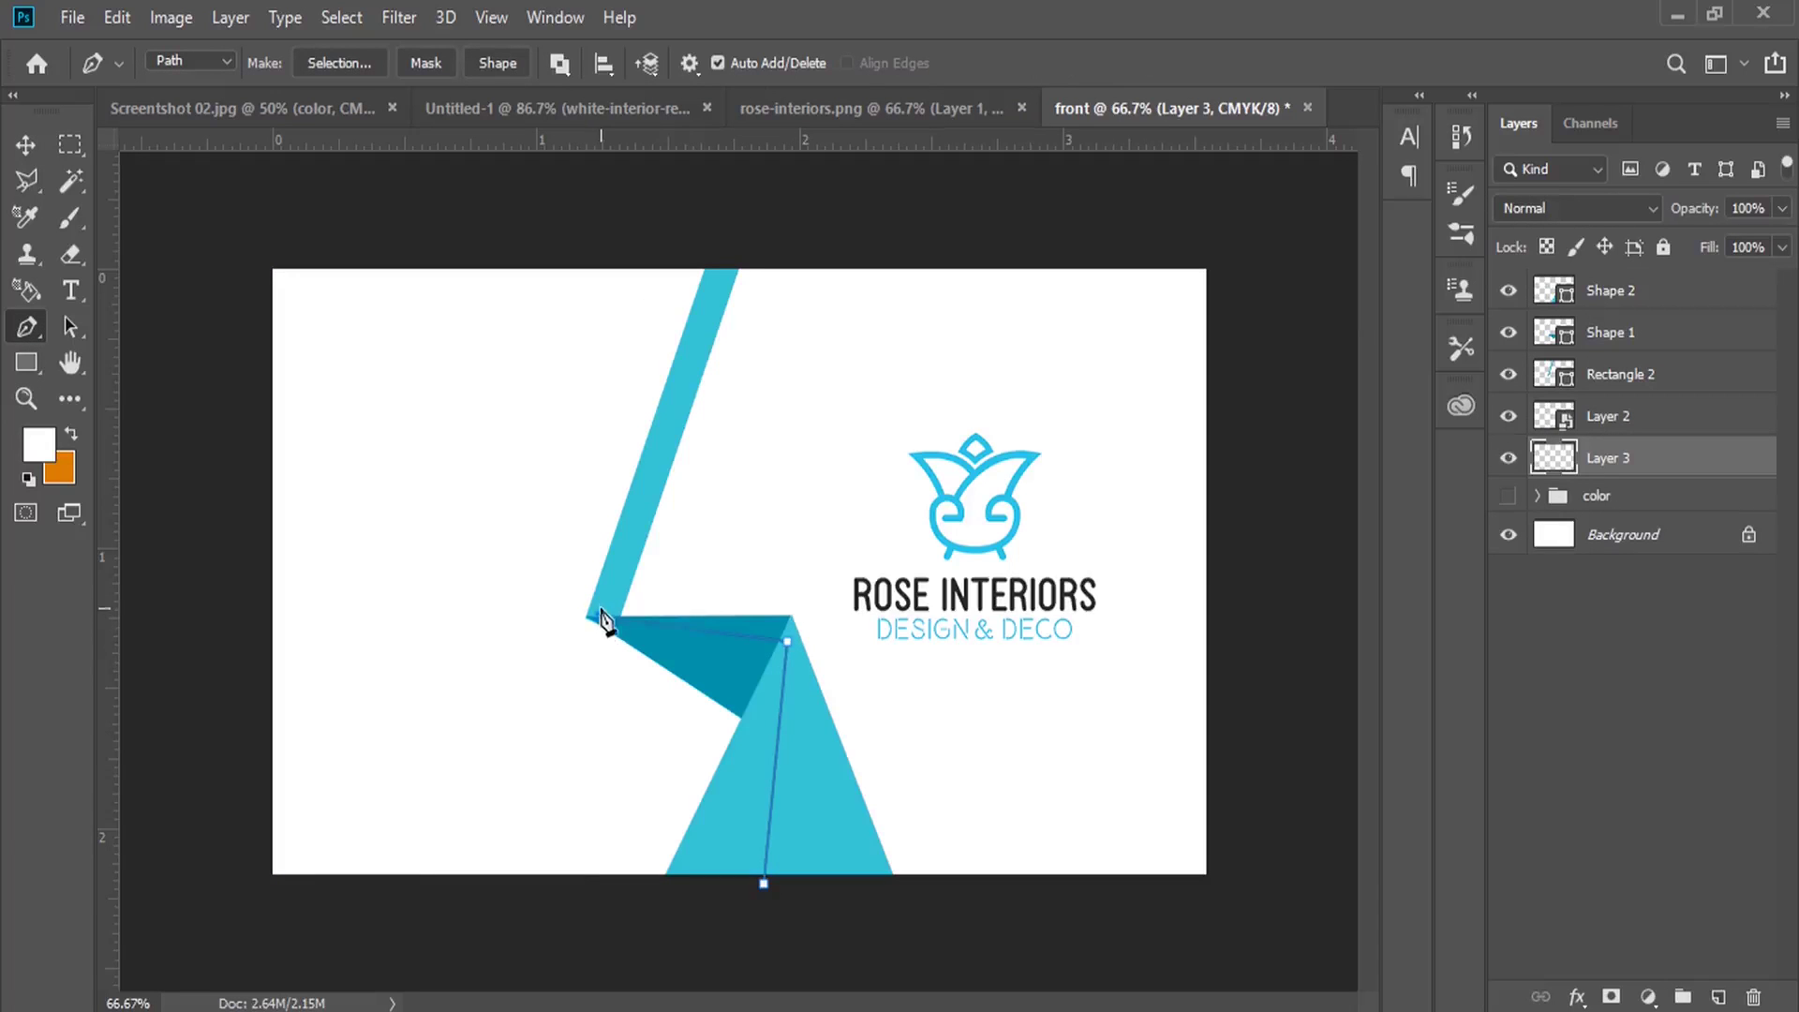
left_click(730, 242)
left_click(248, 259)
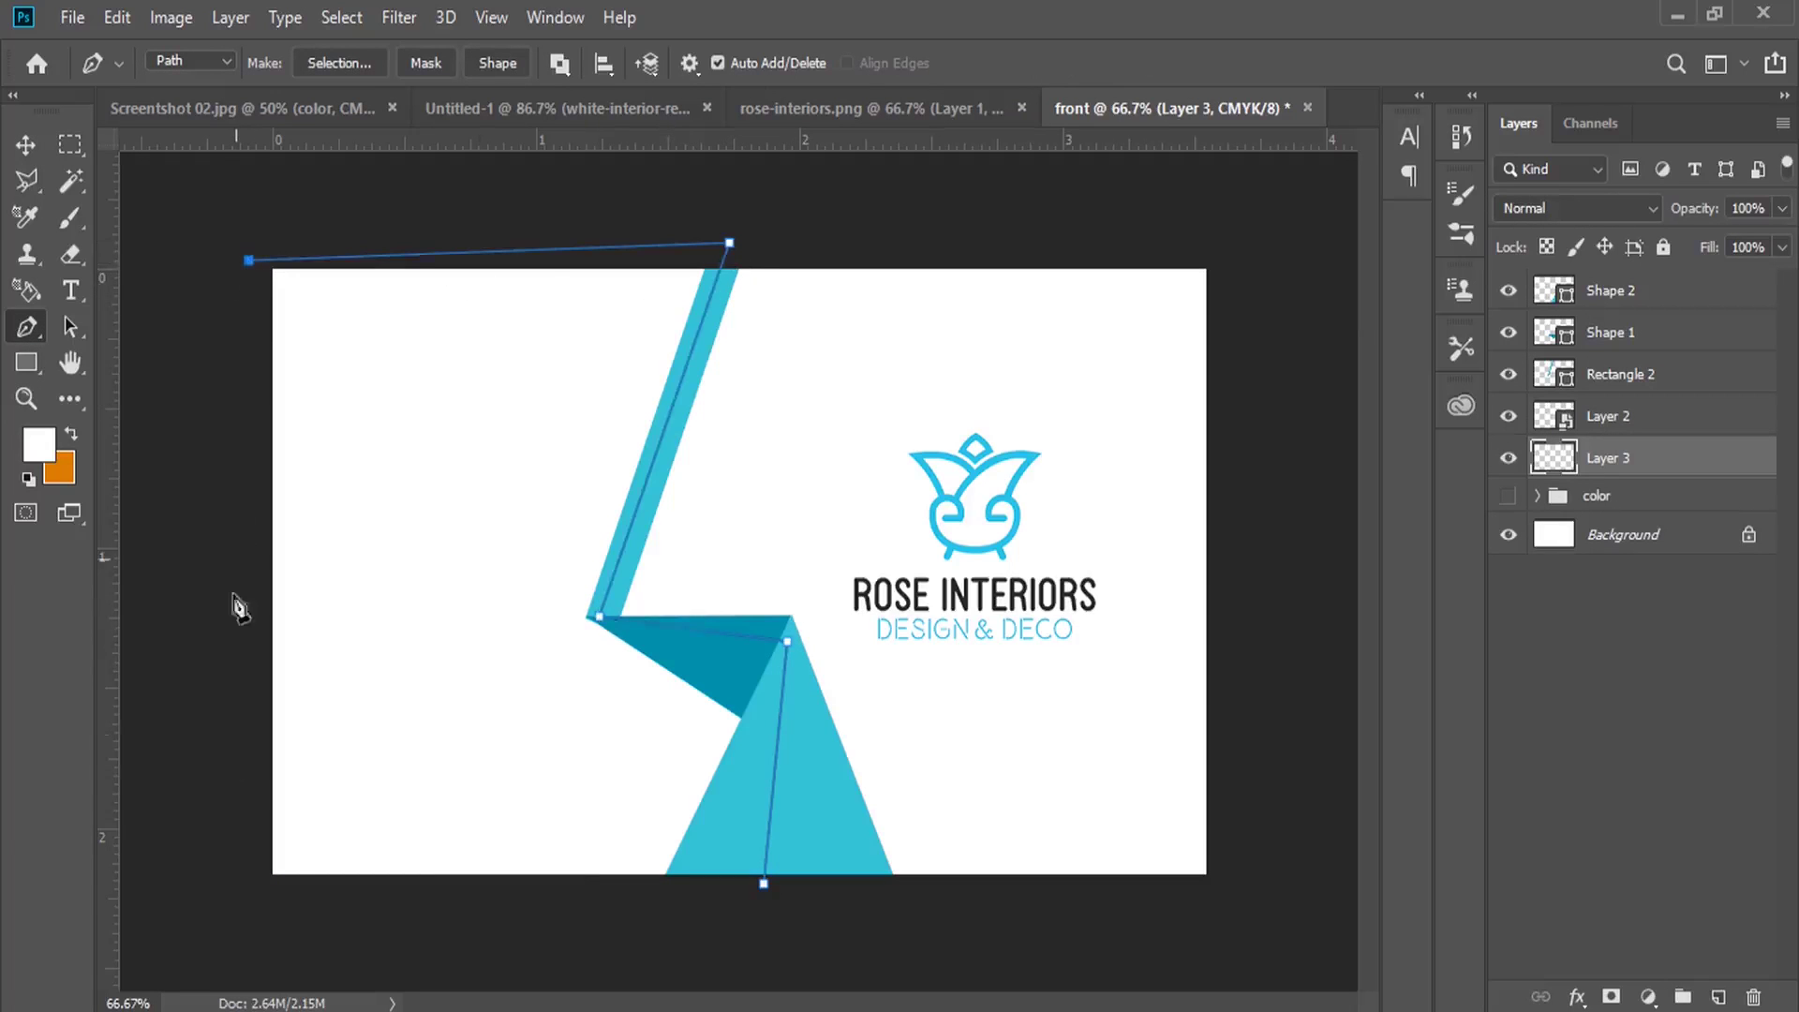
left_click(258, 884)
left_click(762, 884)
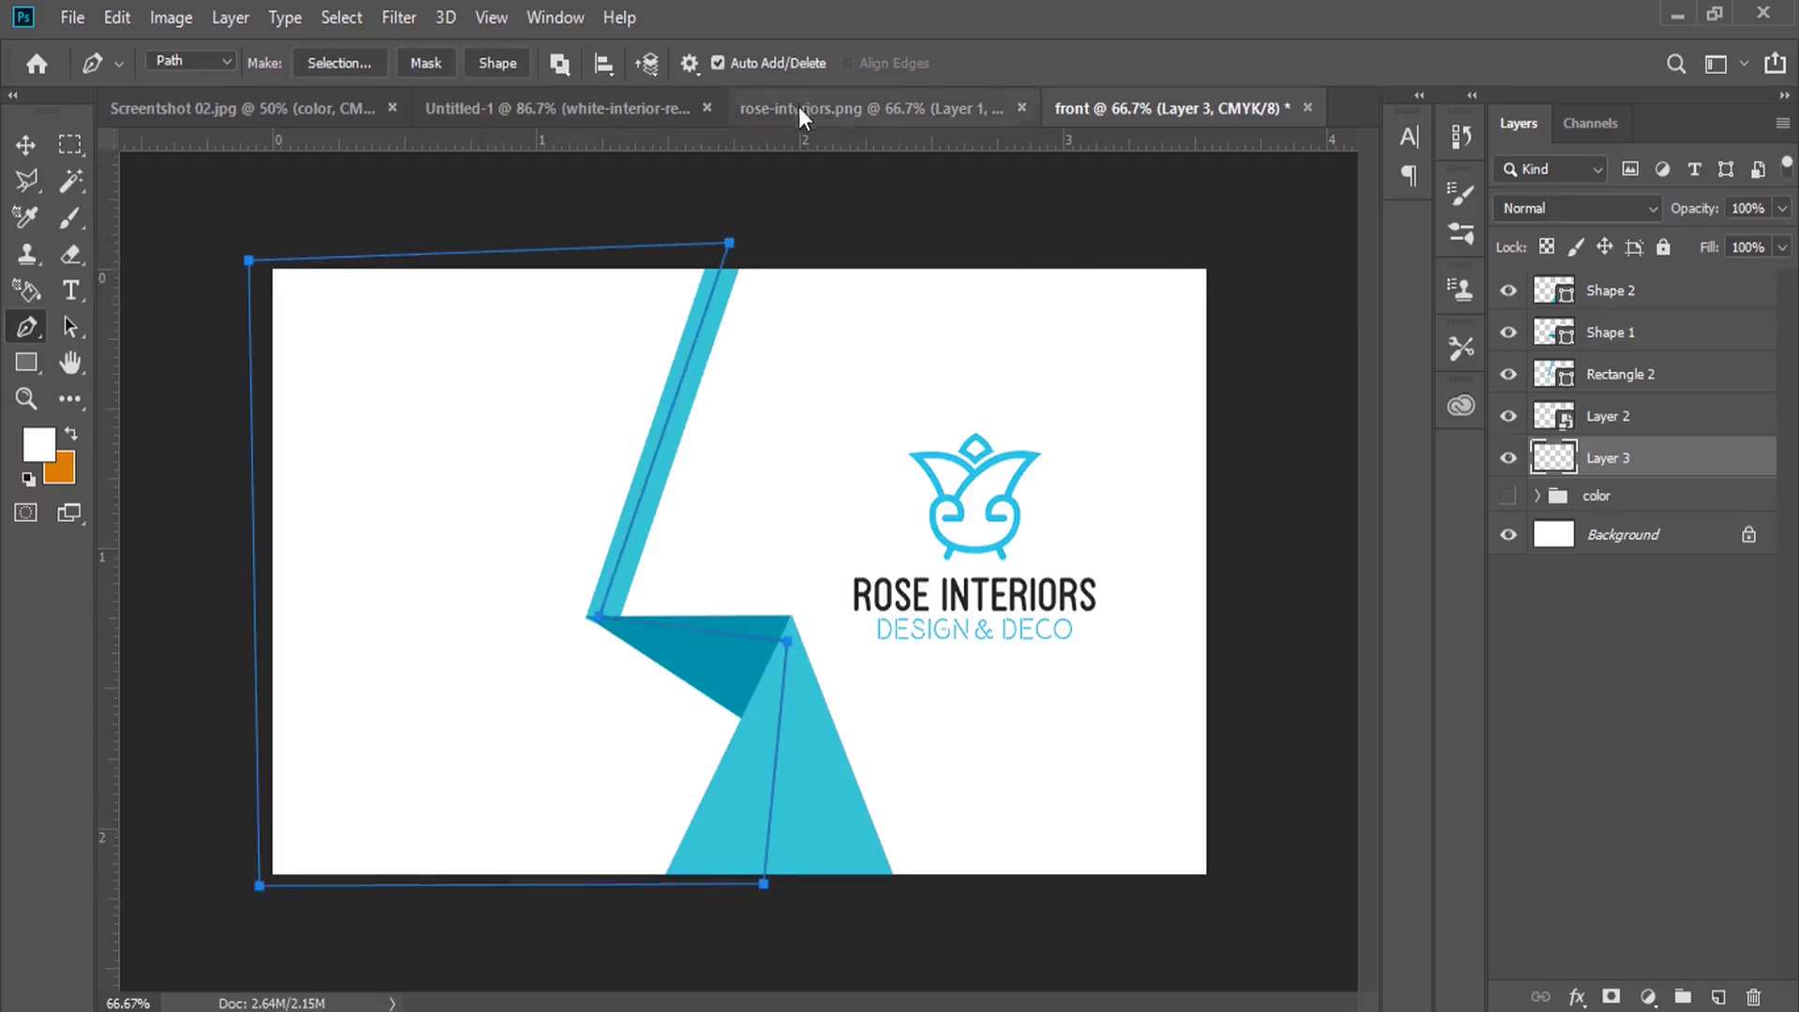
left_click(483, 63)
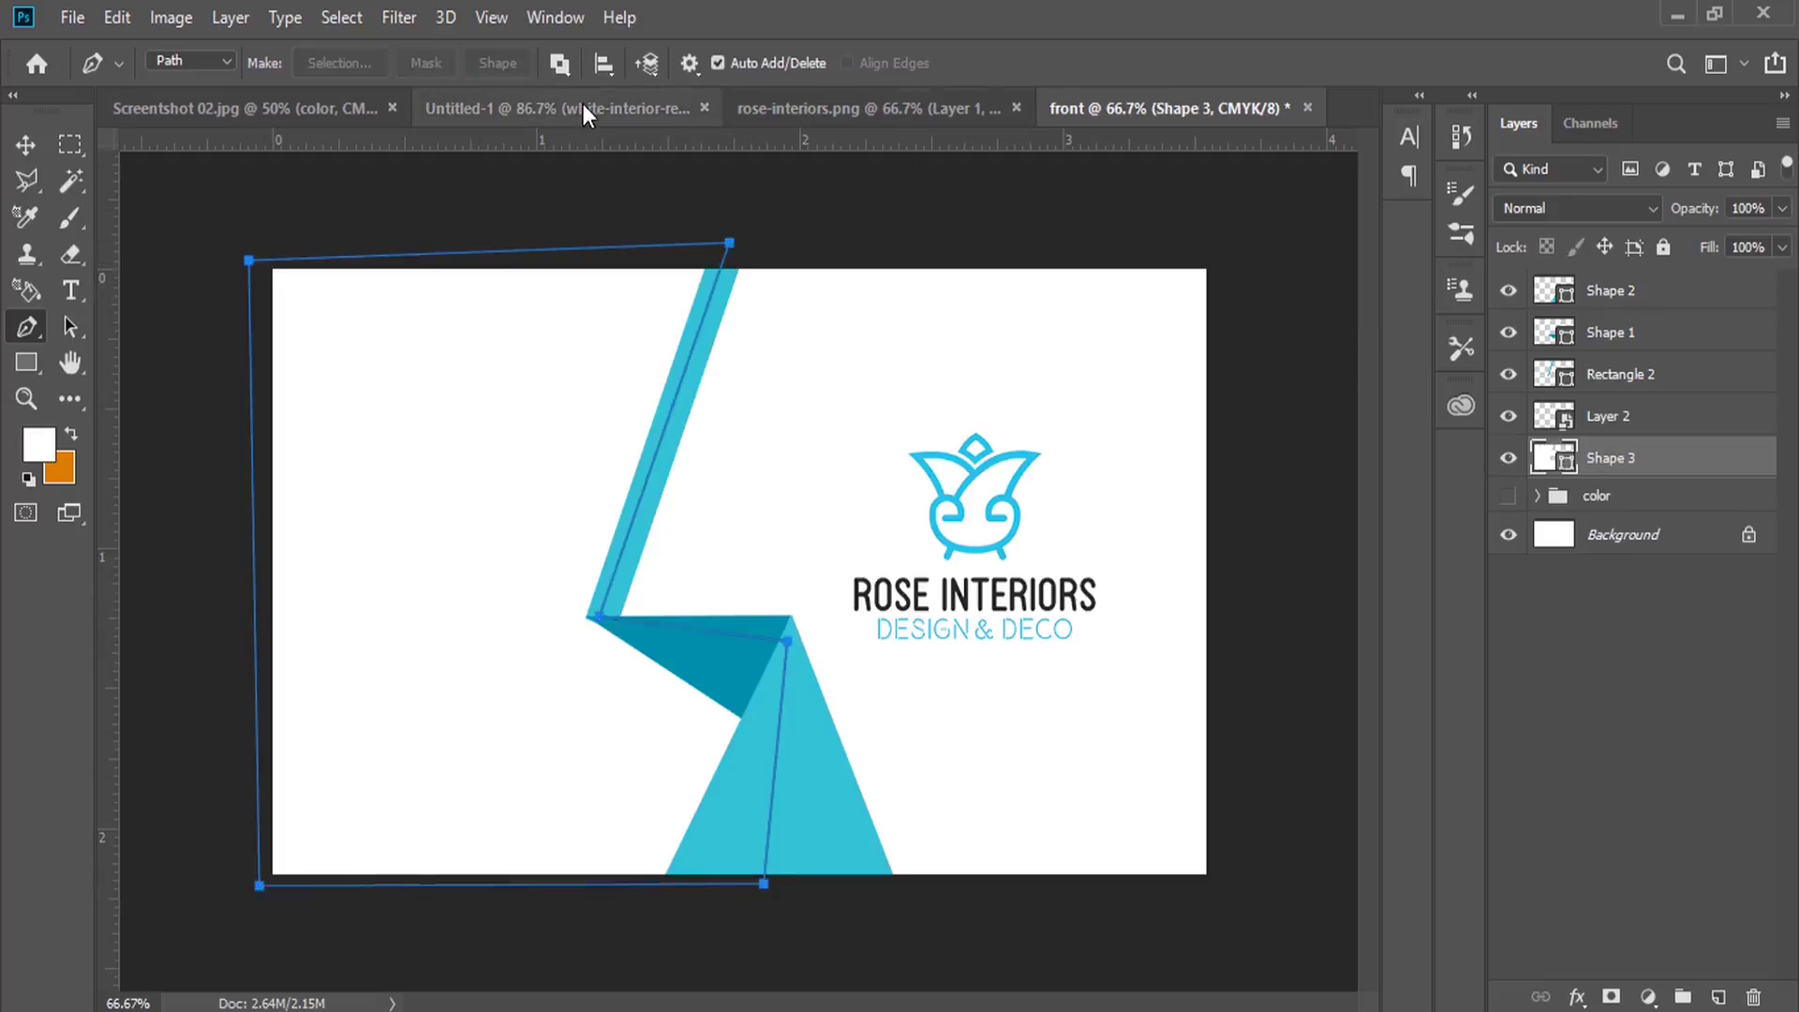
Fill the new shape with navy #182f47 sampled from the other card design
left_click(598, 104)
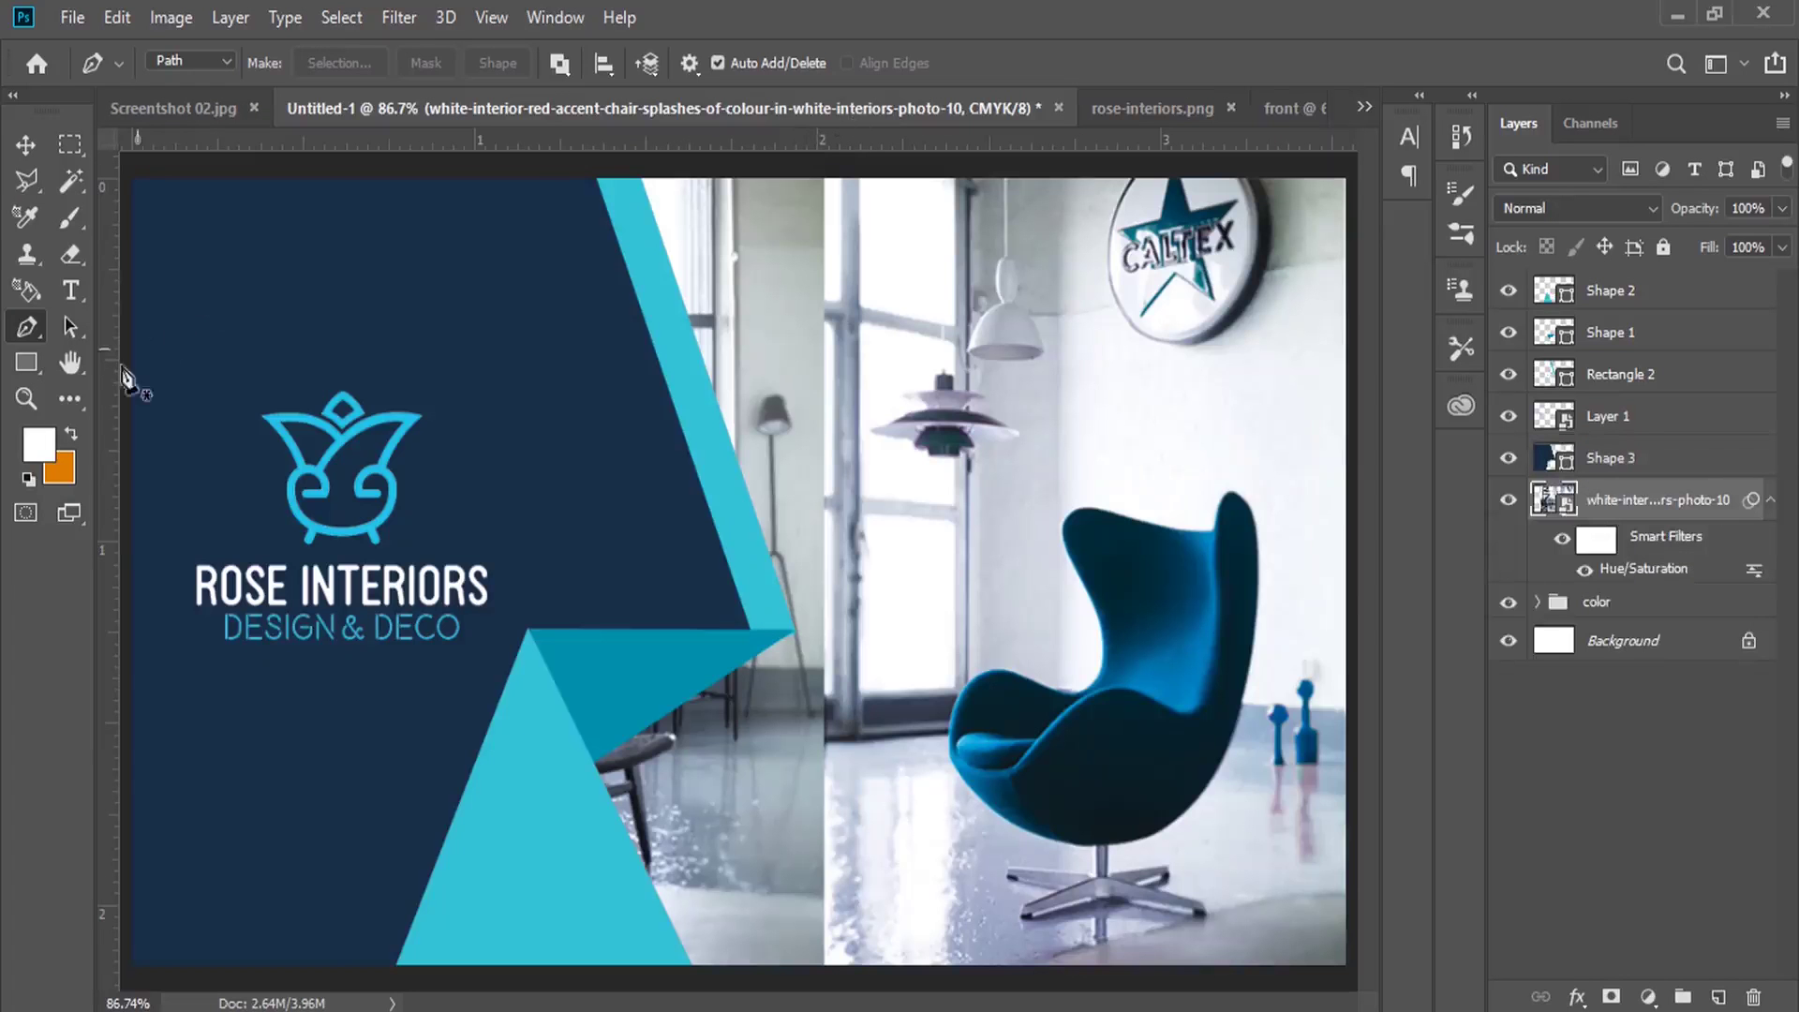
left_click(38, 445)
left_click(1666, 508)
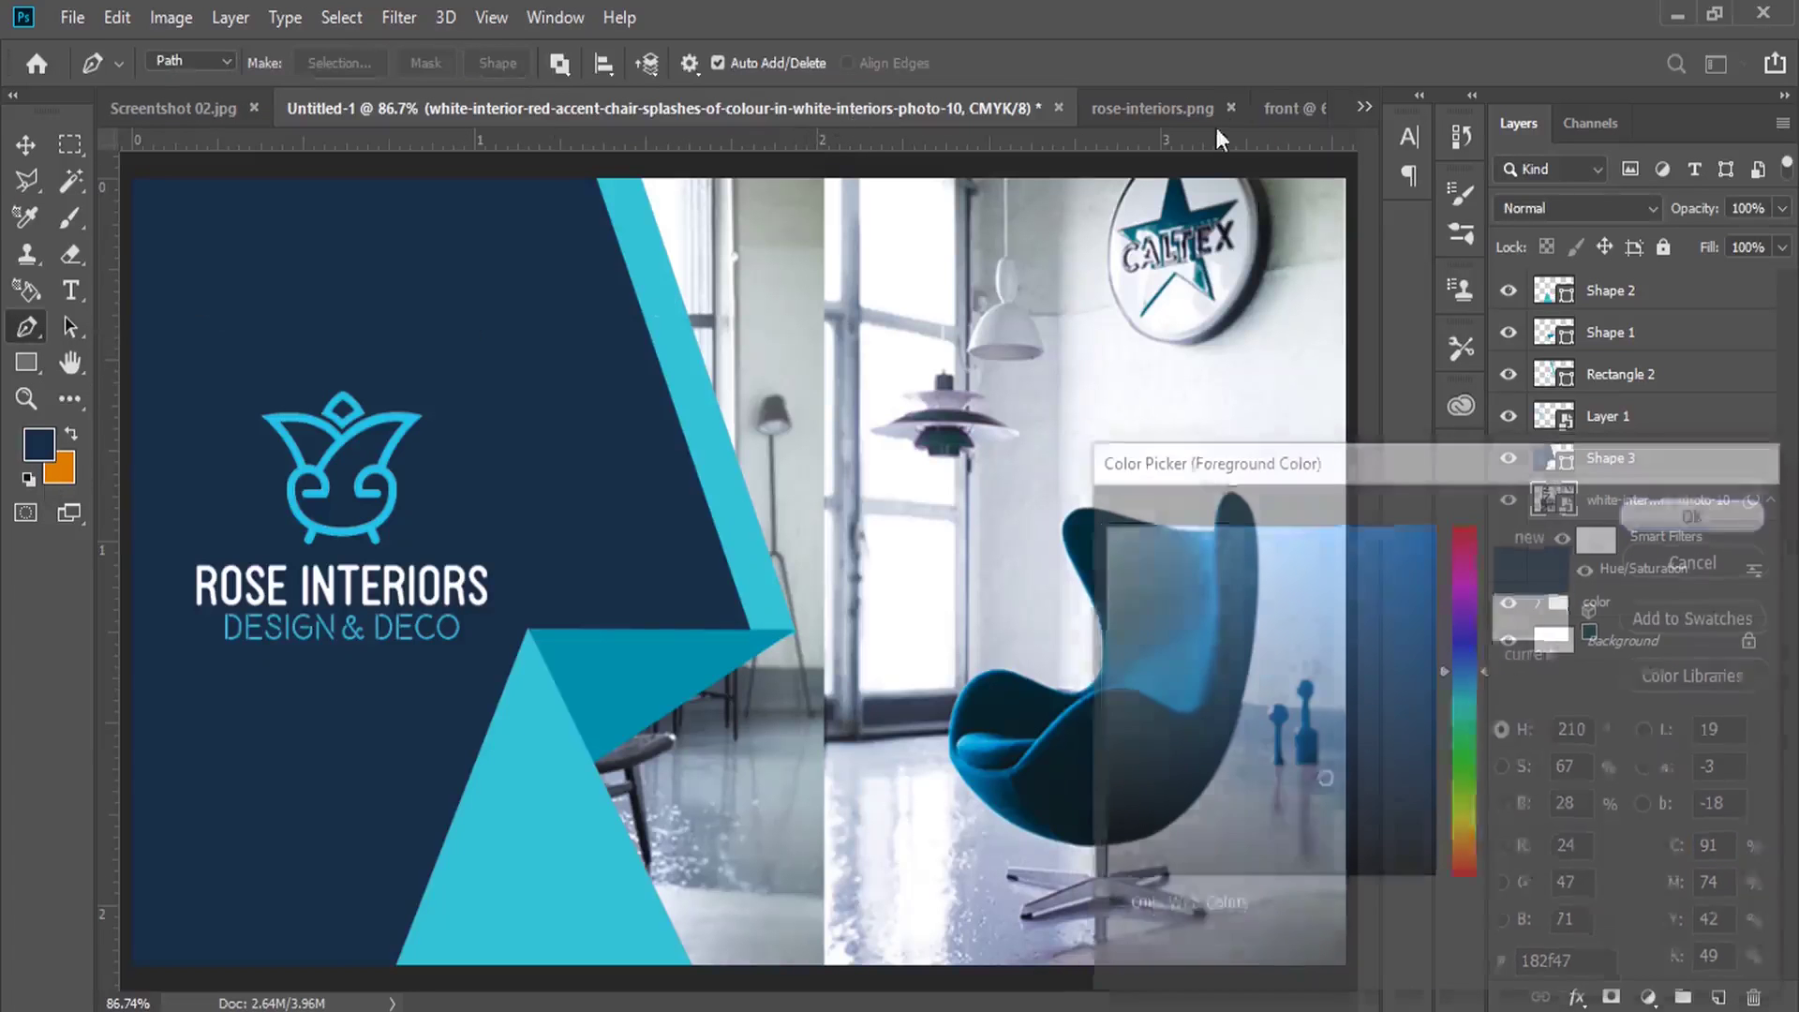
left_click(1291, 105)
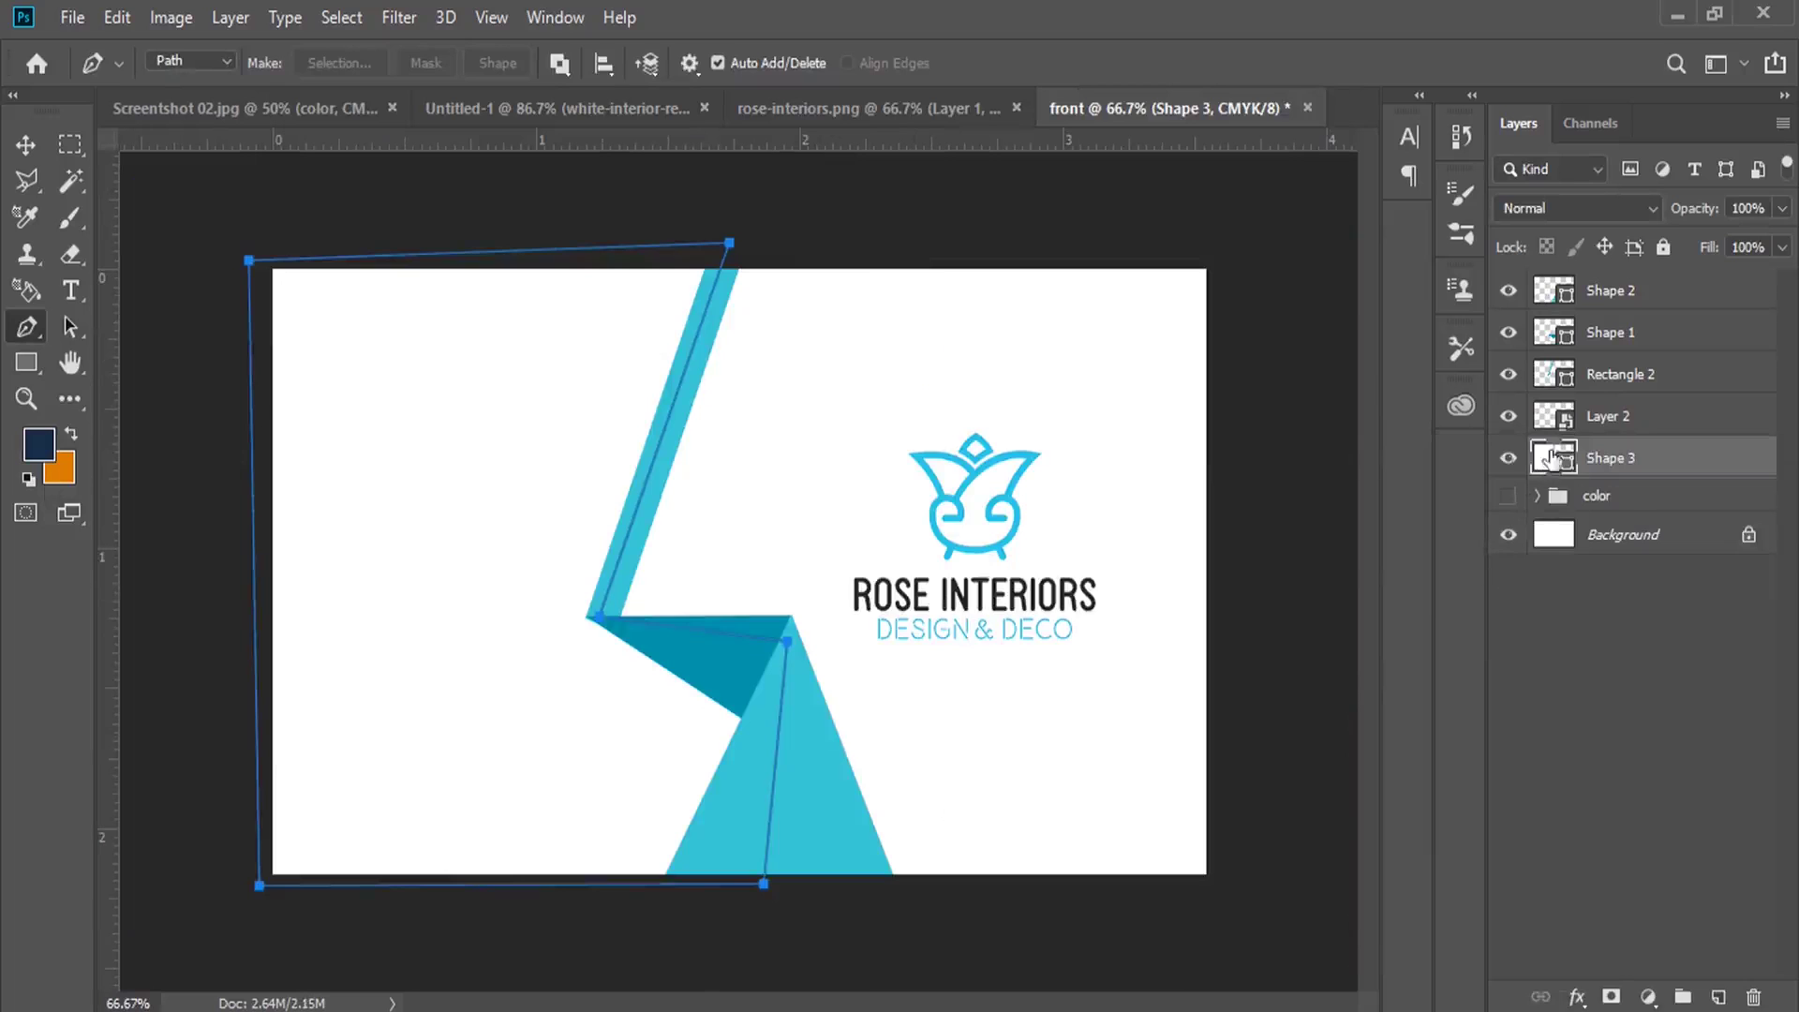
double_click(1551, 459)
left_click(41, 442)
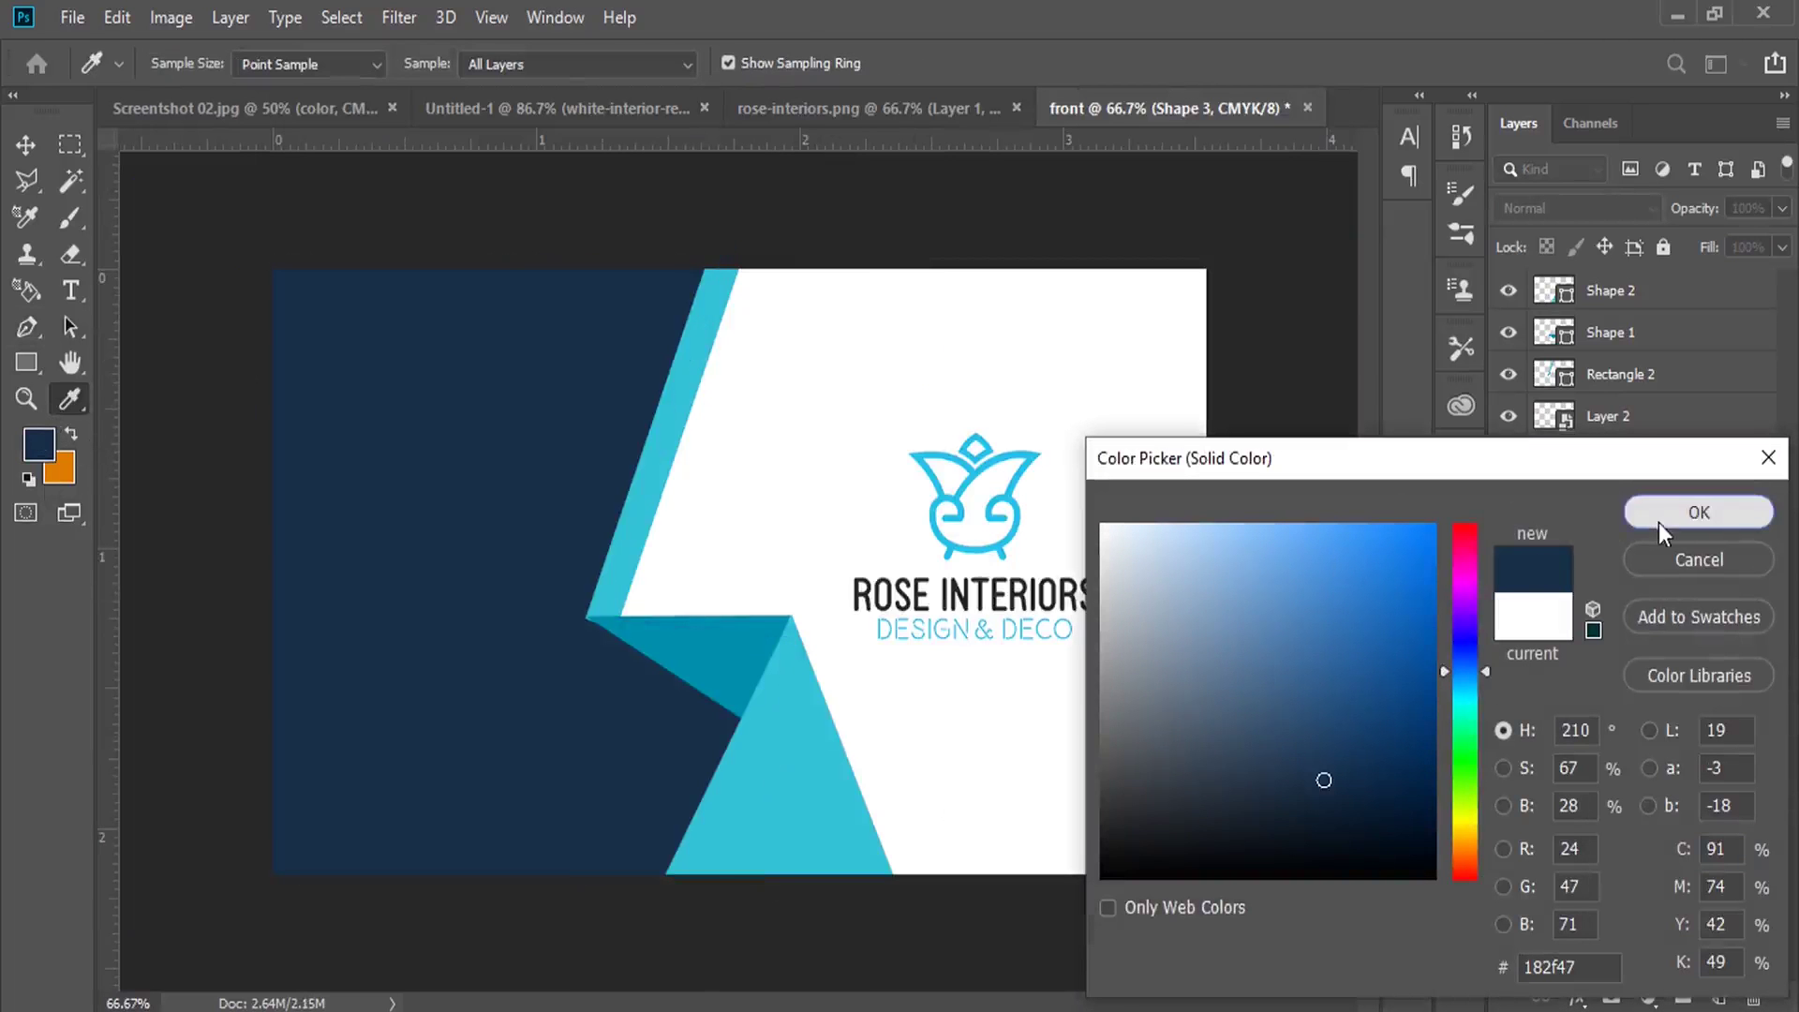
left_click(1660, 513)
key("p")
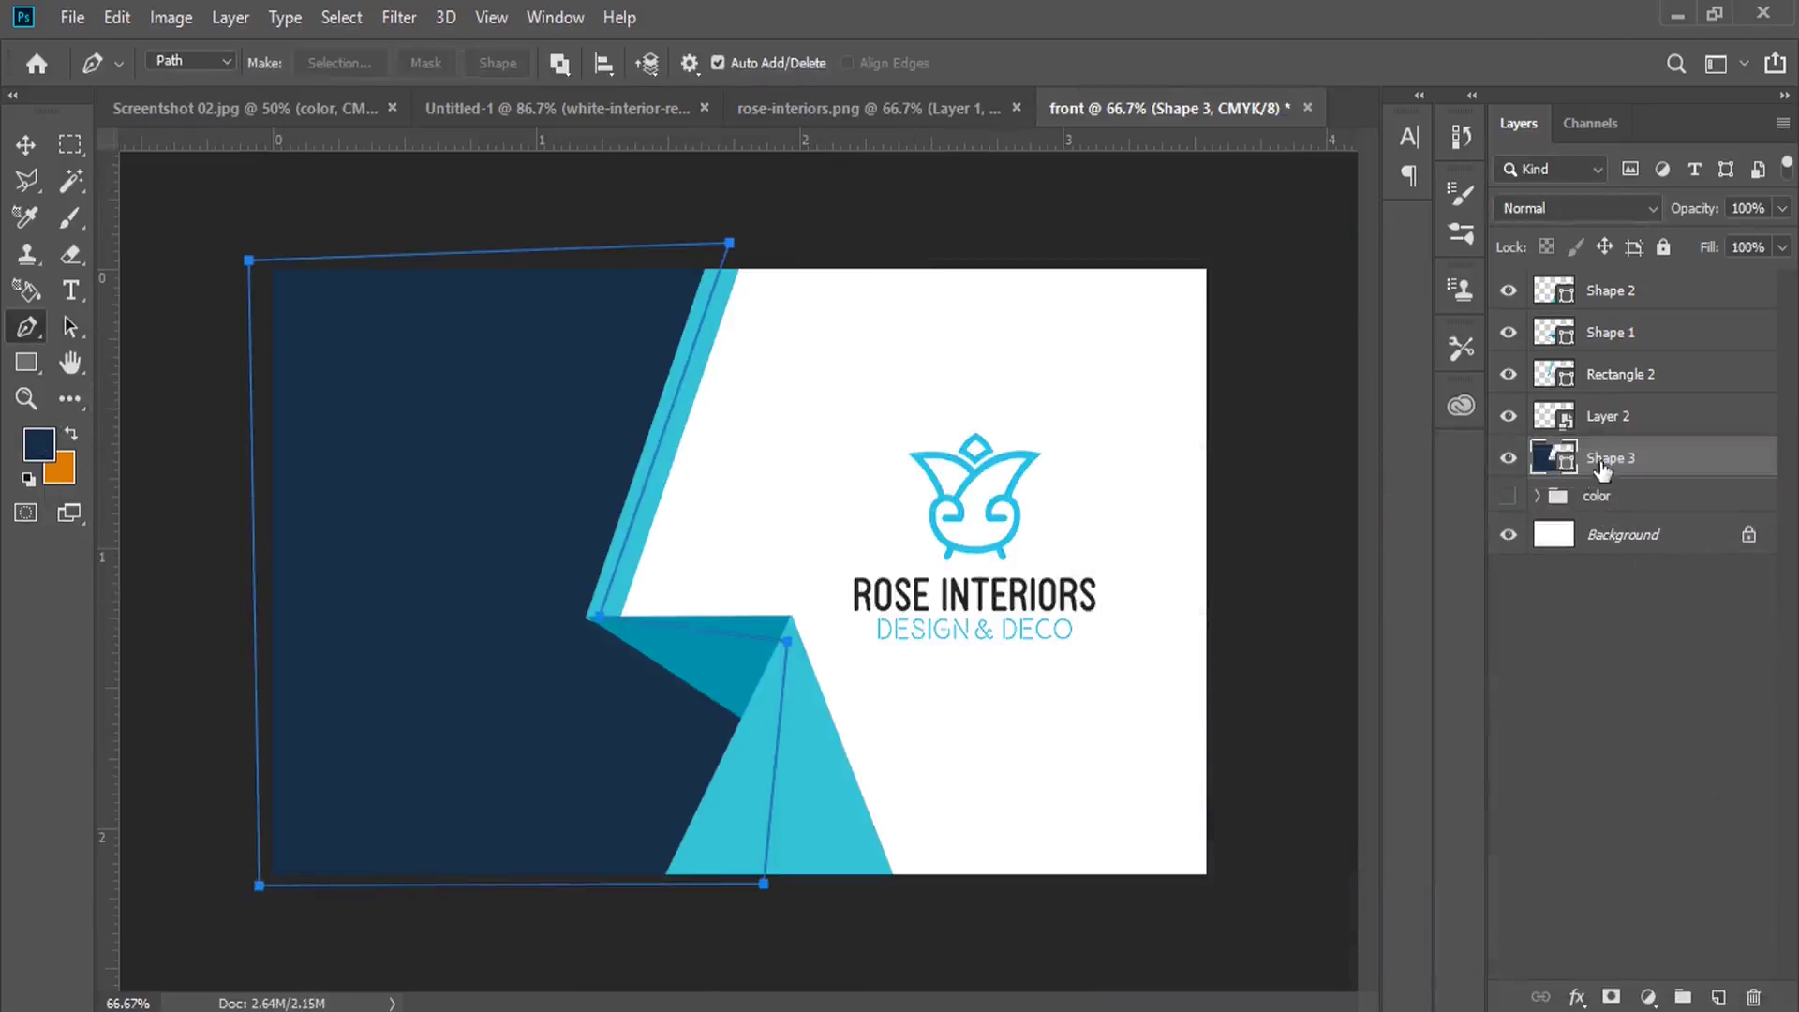
left_click(1609, 292)
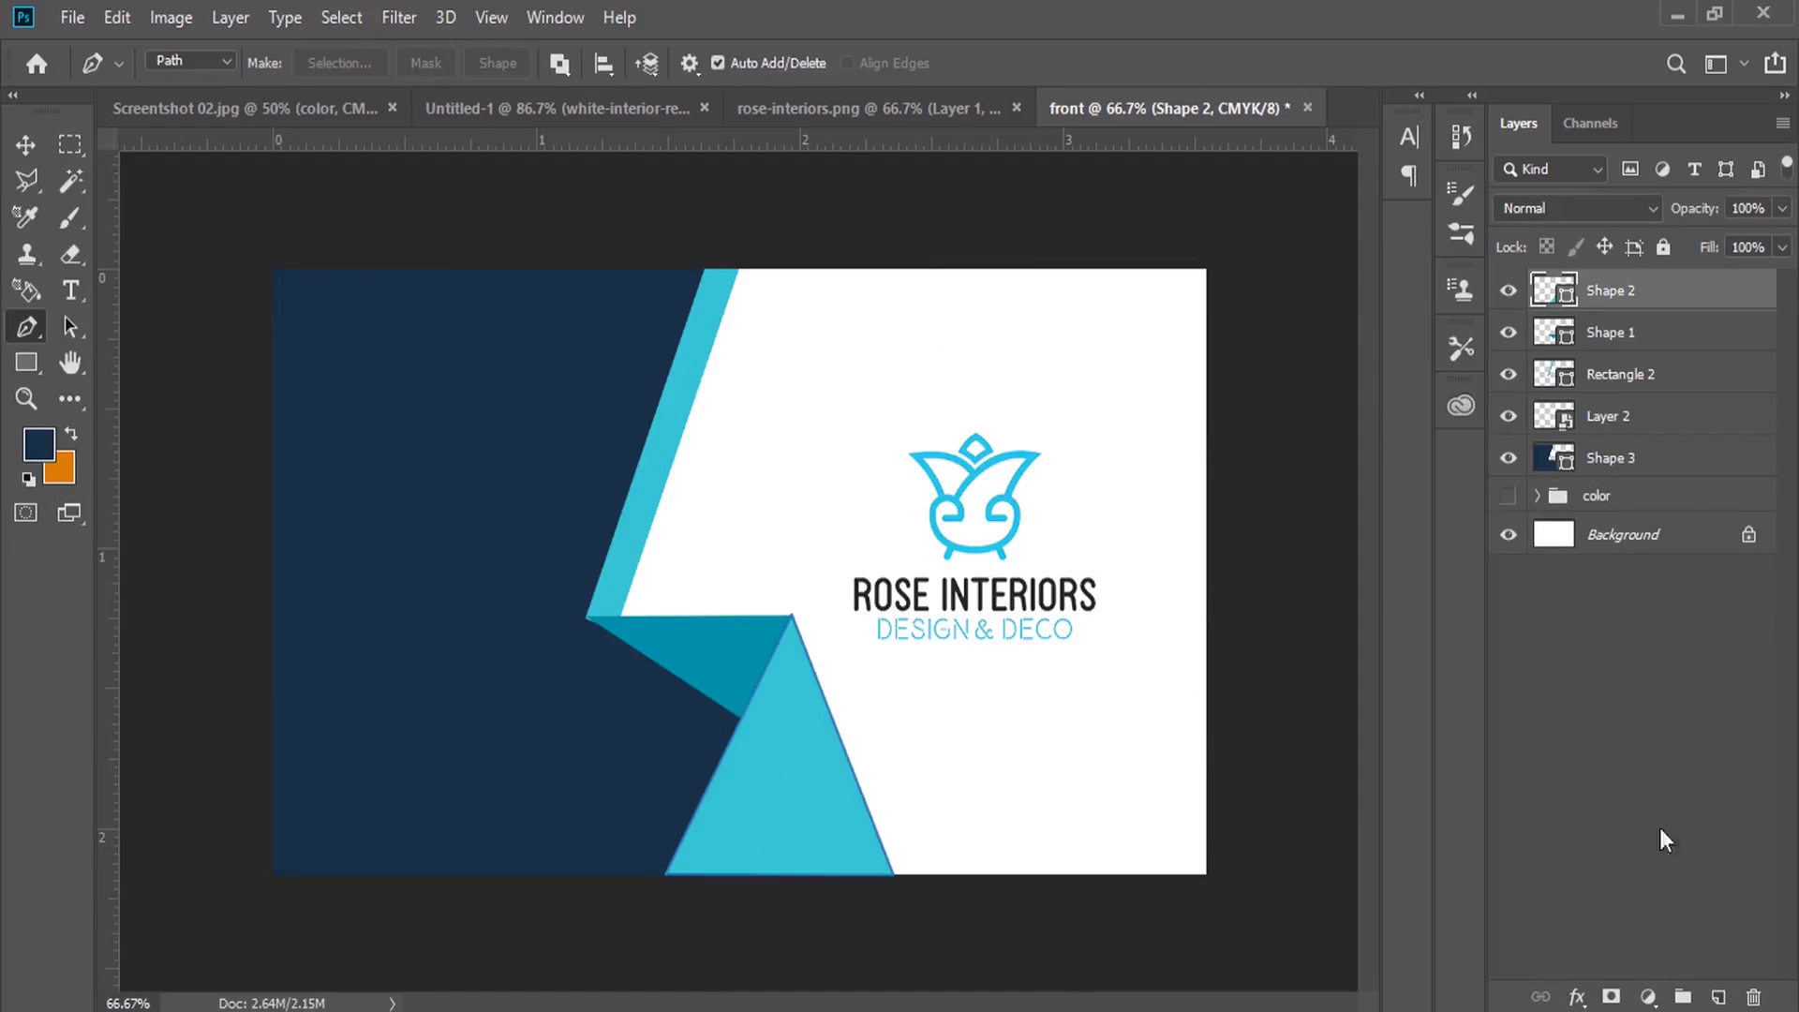
Zoom to 100% and draw a 47 px circle on the navy panel's upper-left
left_click(1720, 997)
left_click(25, 398)
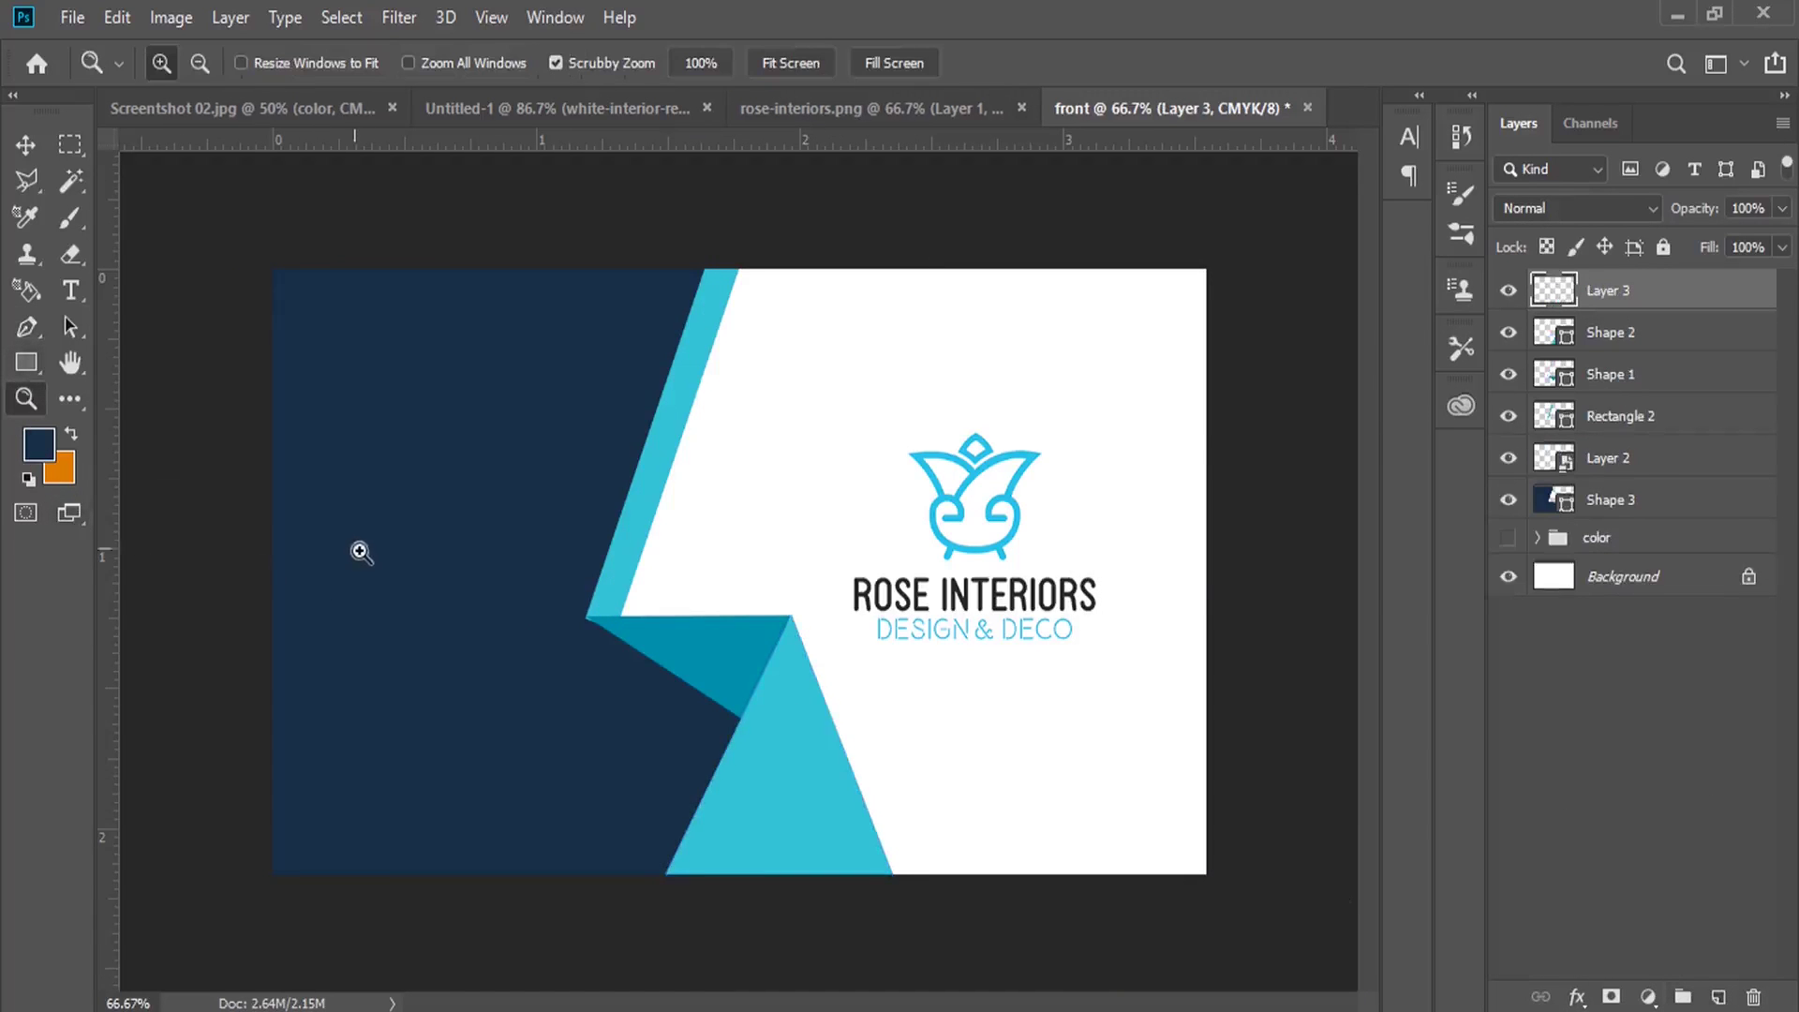
left_click(362, 554)
mouse_move(570, 590)
left_mouse_down()
mouse_move(609, 444)
mouse_move(586, 581)
left_mouse_up()
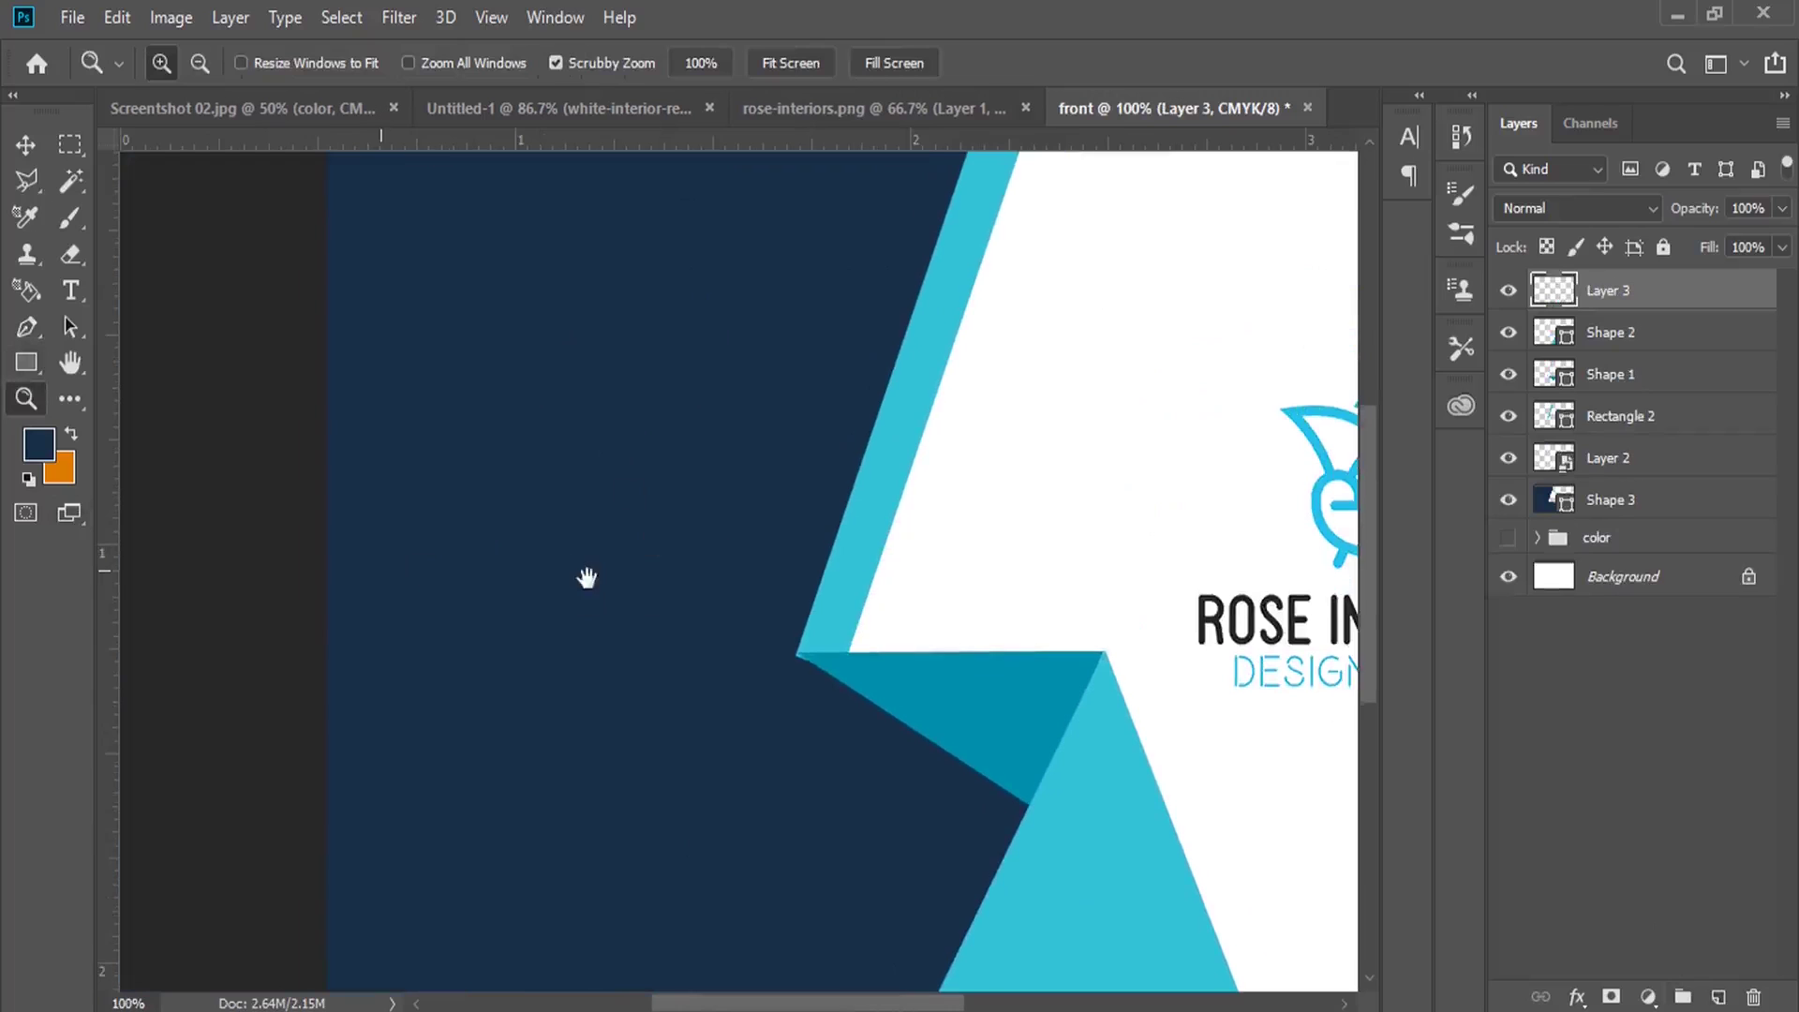
left_click(42, 373)
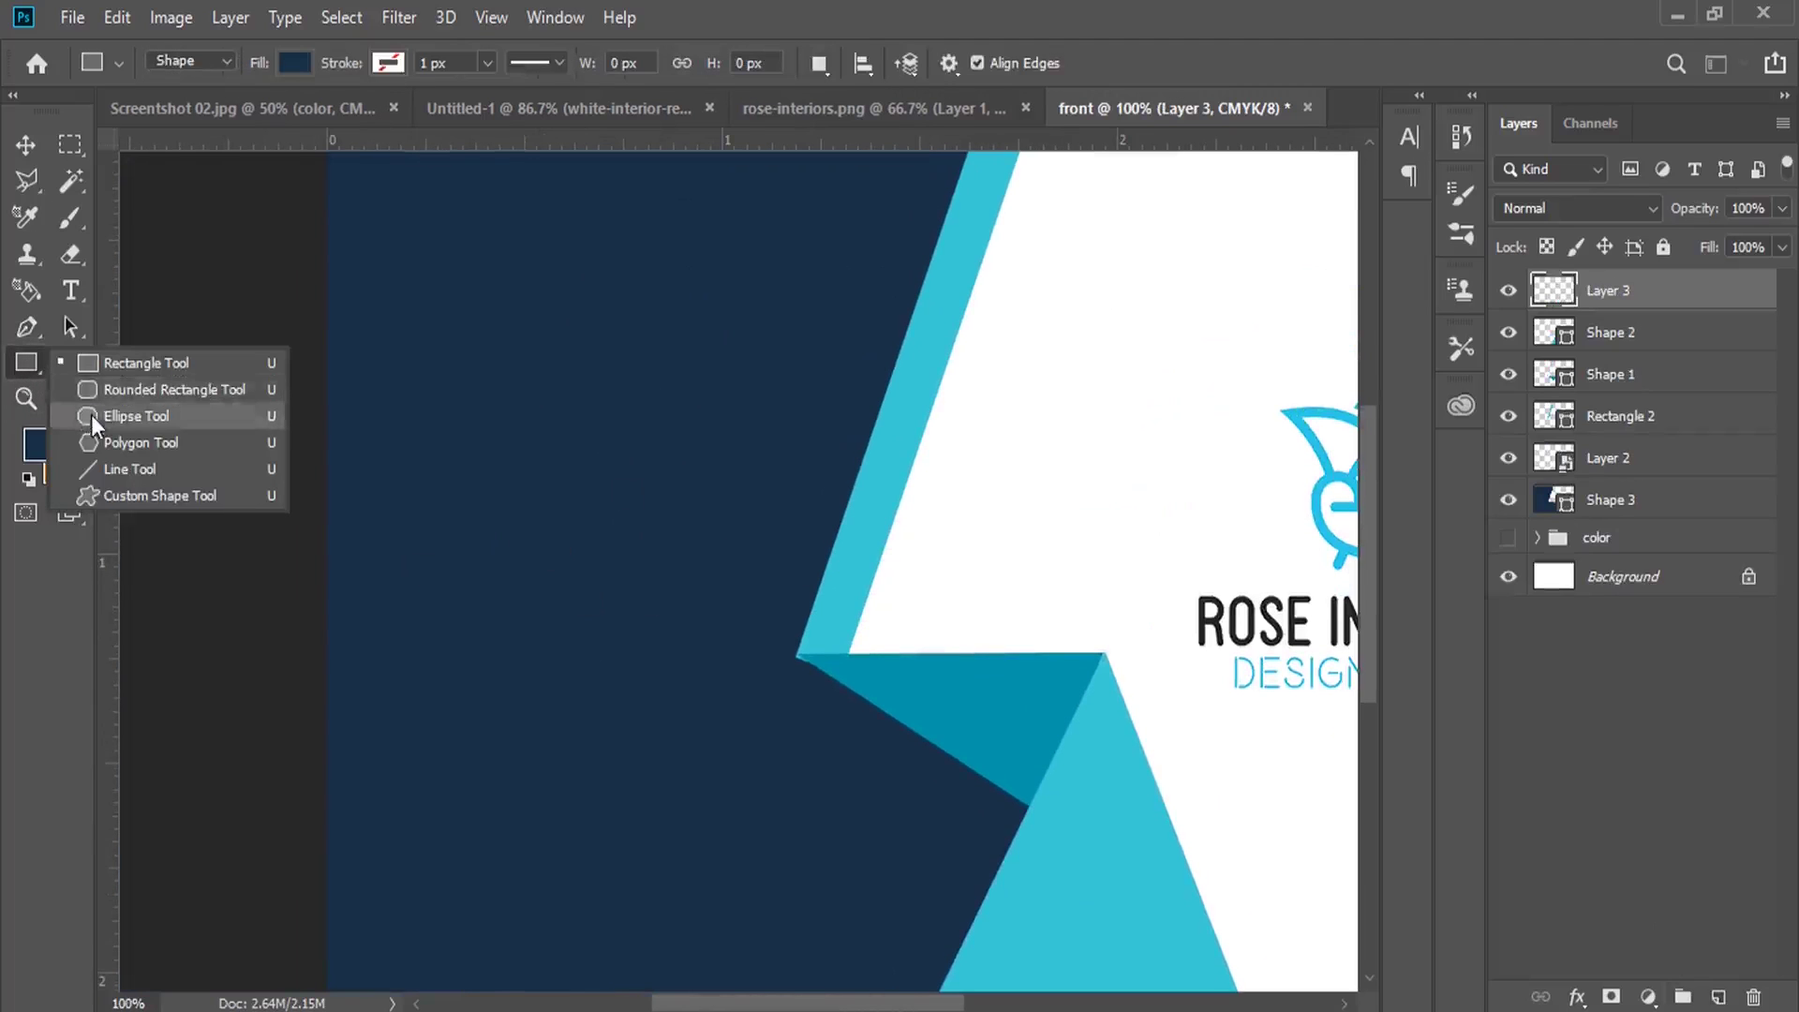
left_click(92, 415)
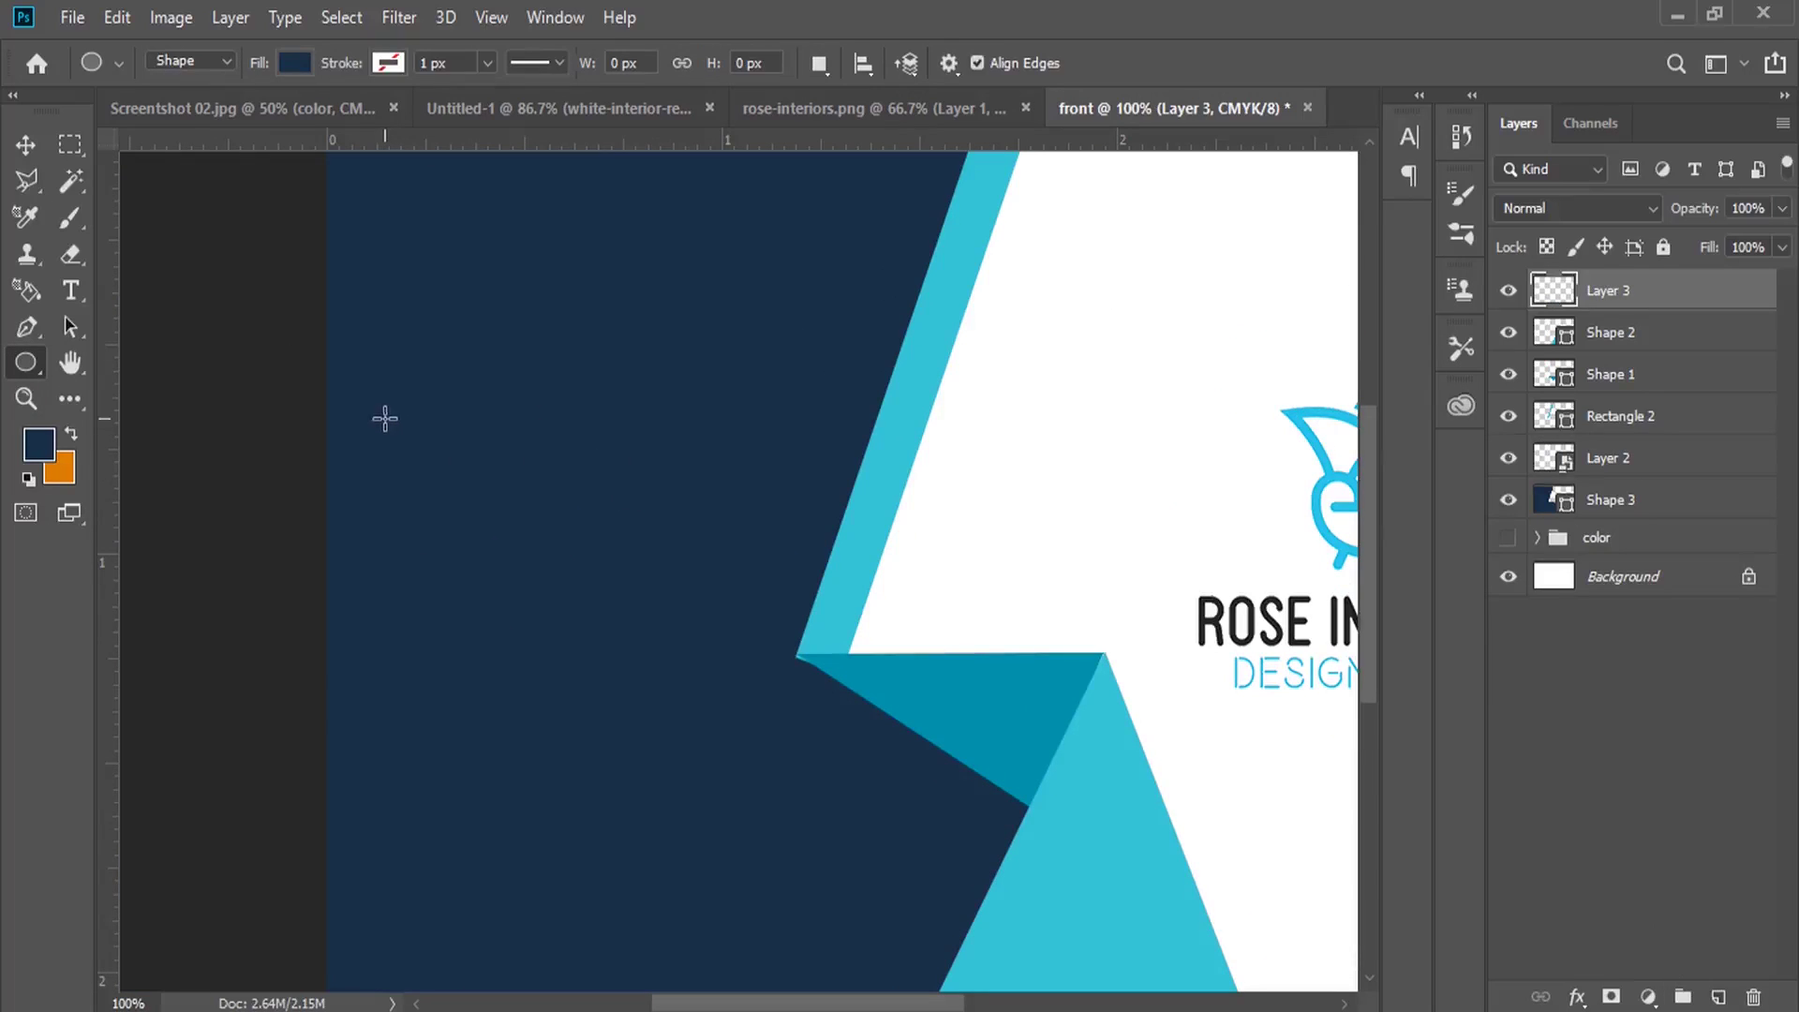
left_click_drag(376, 430, 420, 474)
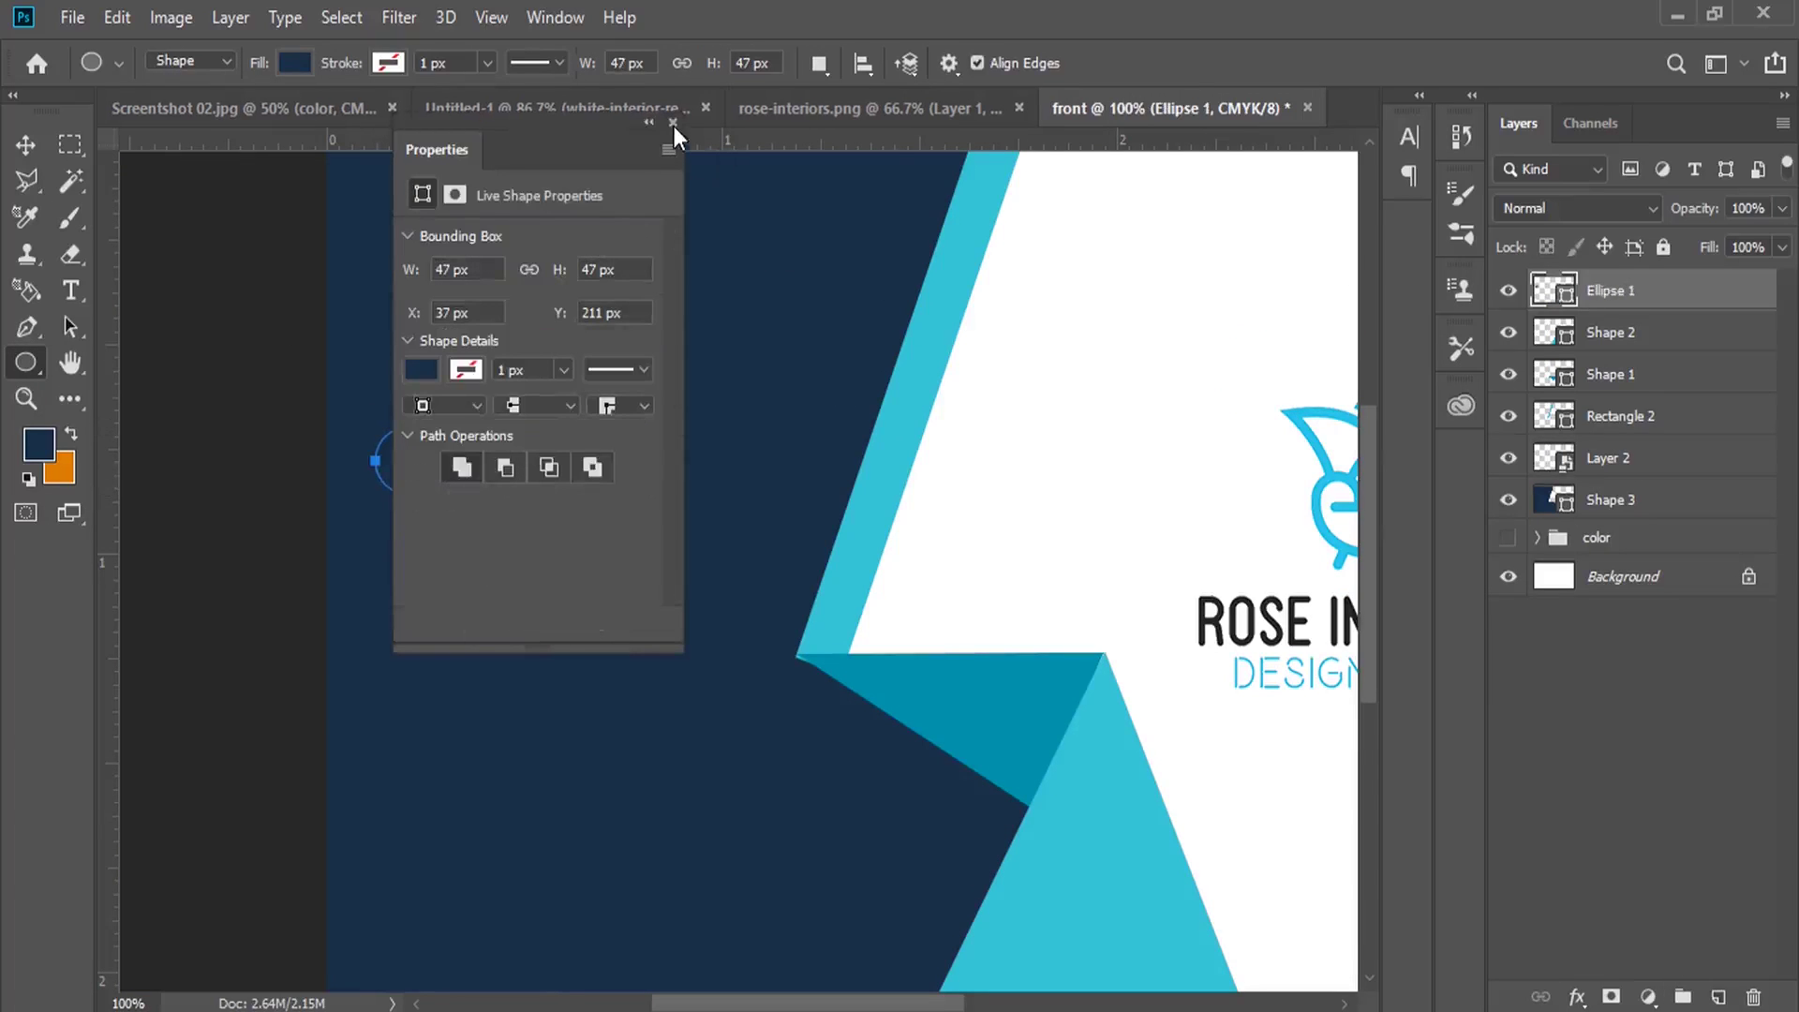
left_click(673, 122)
Fill the circle with the stripes' cyan and copy the phone number from the notes
double_click(1555, 293)
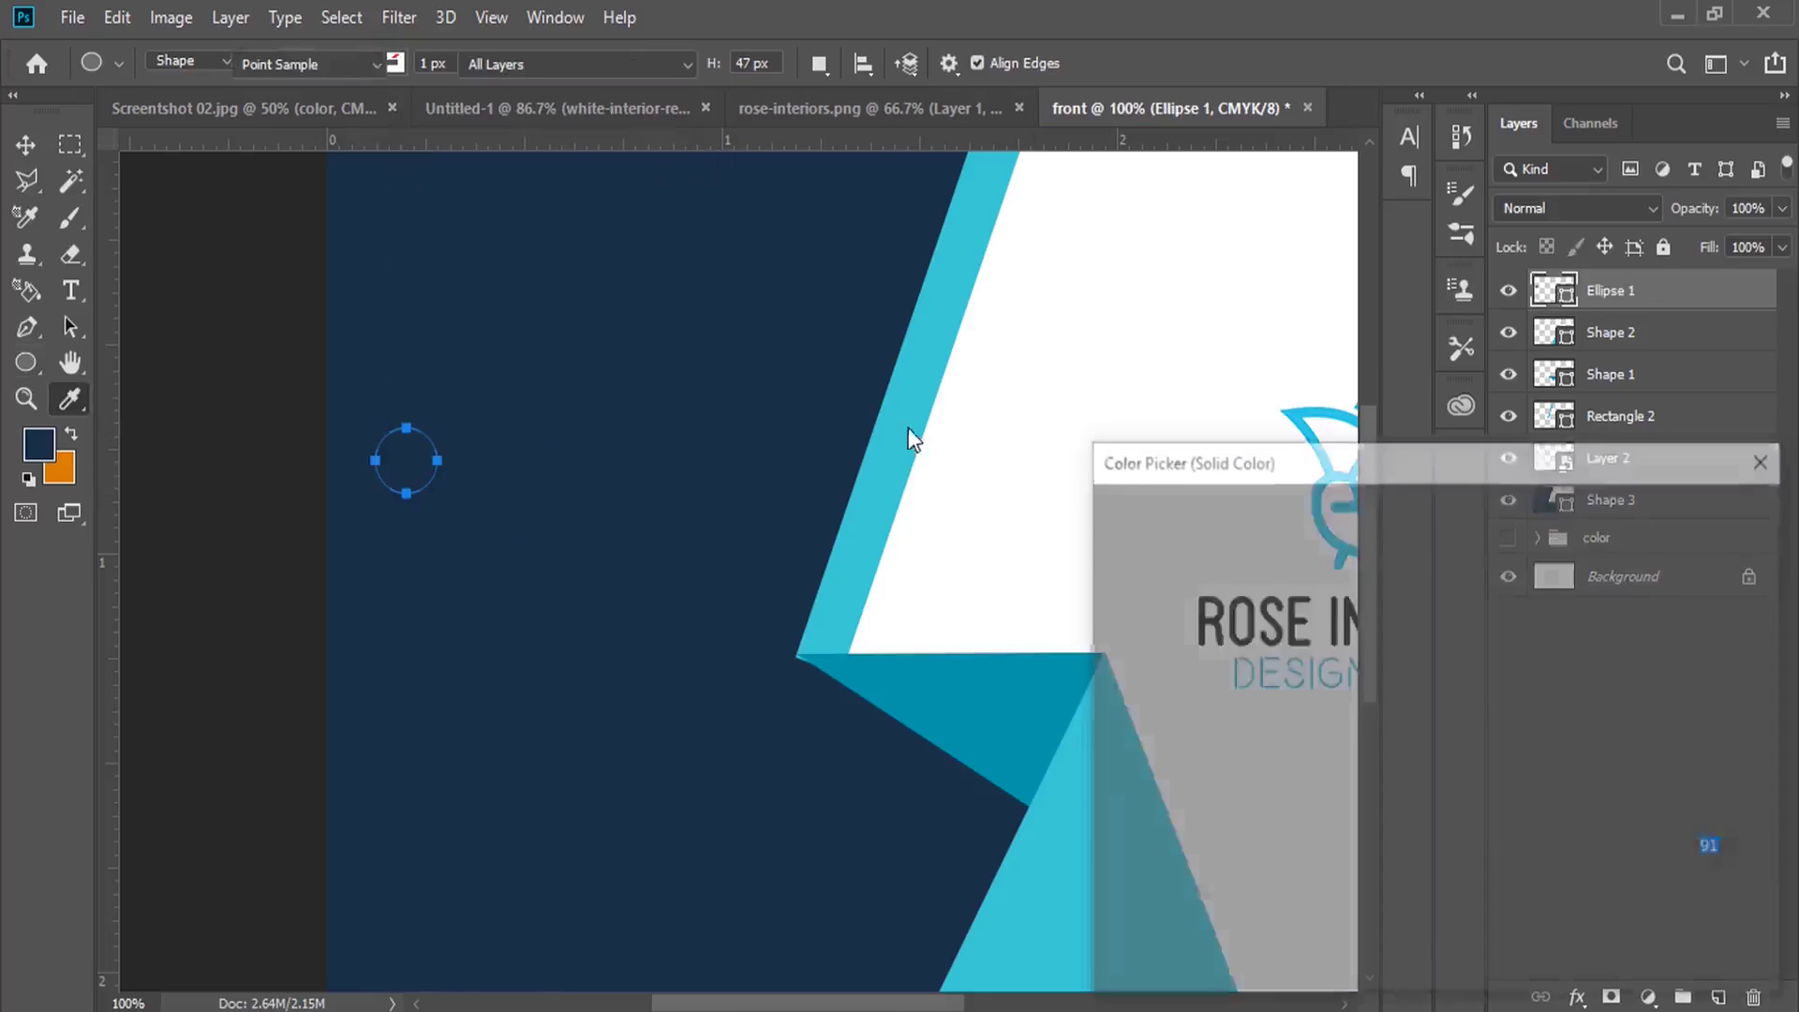
left_click(913, 425)
left_click(1643, 514)
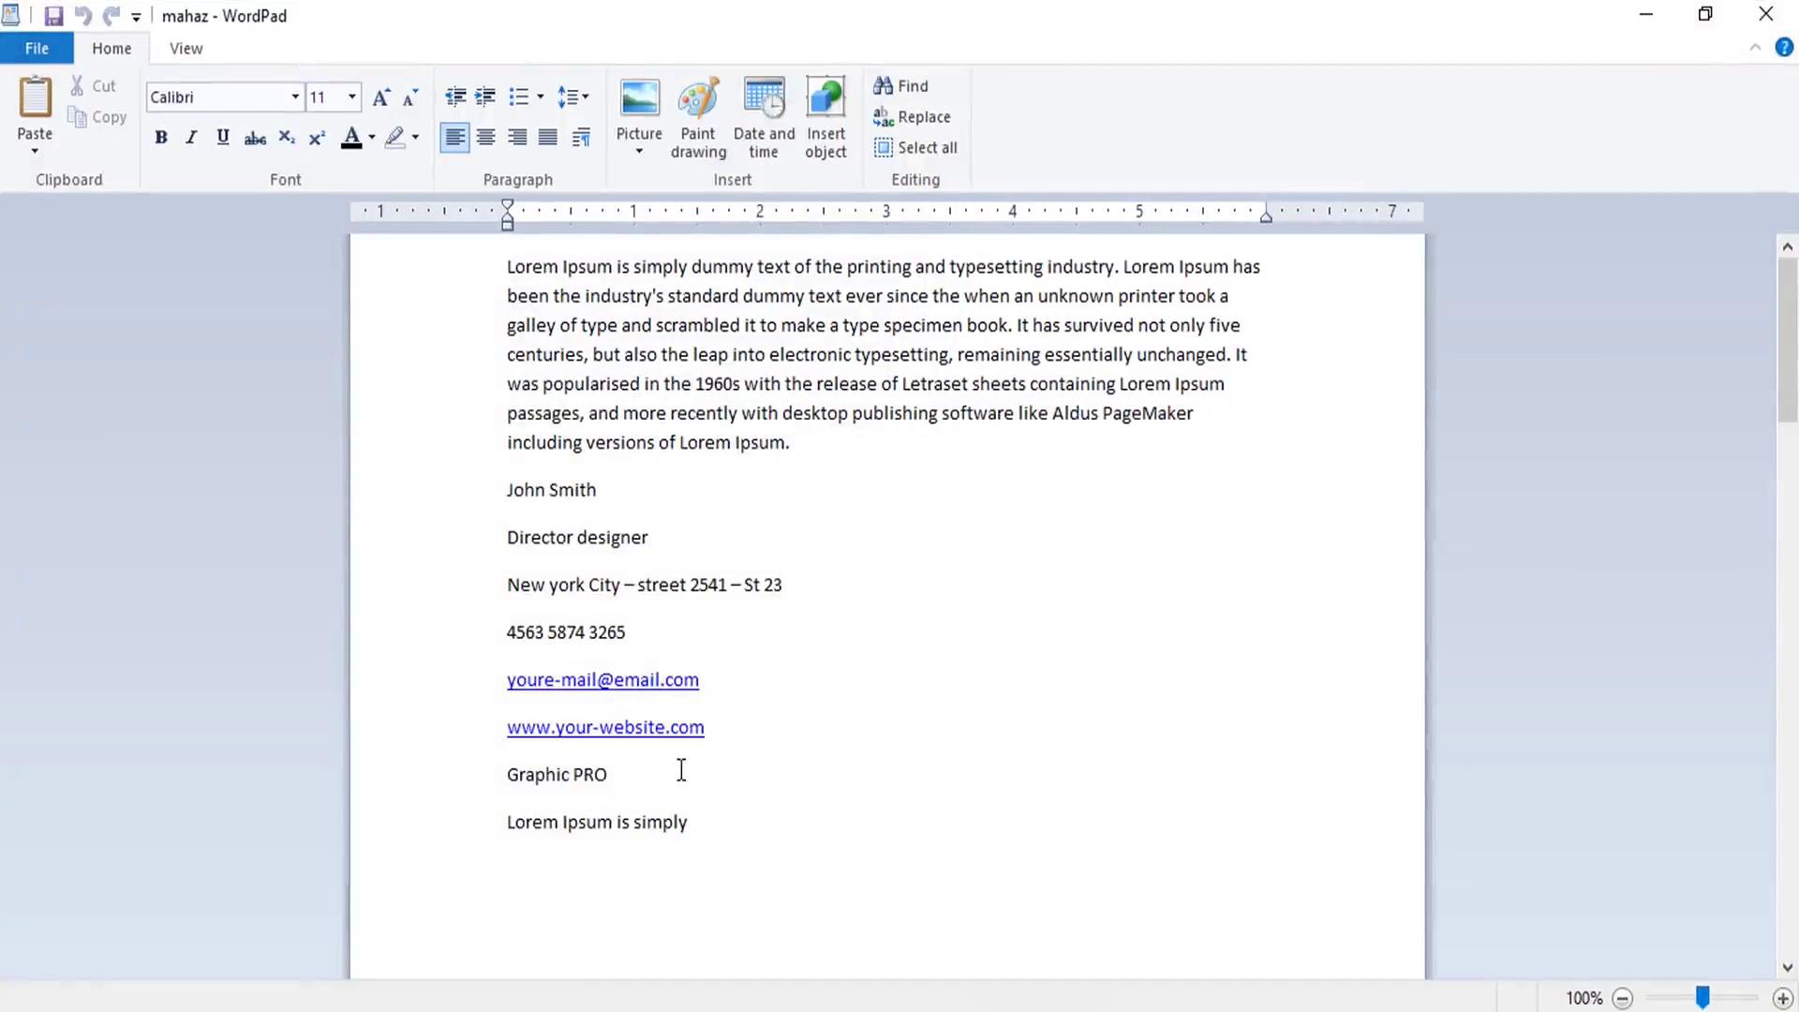
left_click_drag(648, 631, 510, 626)
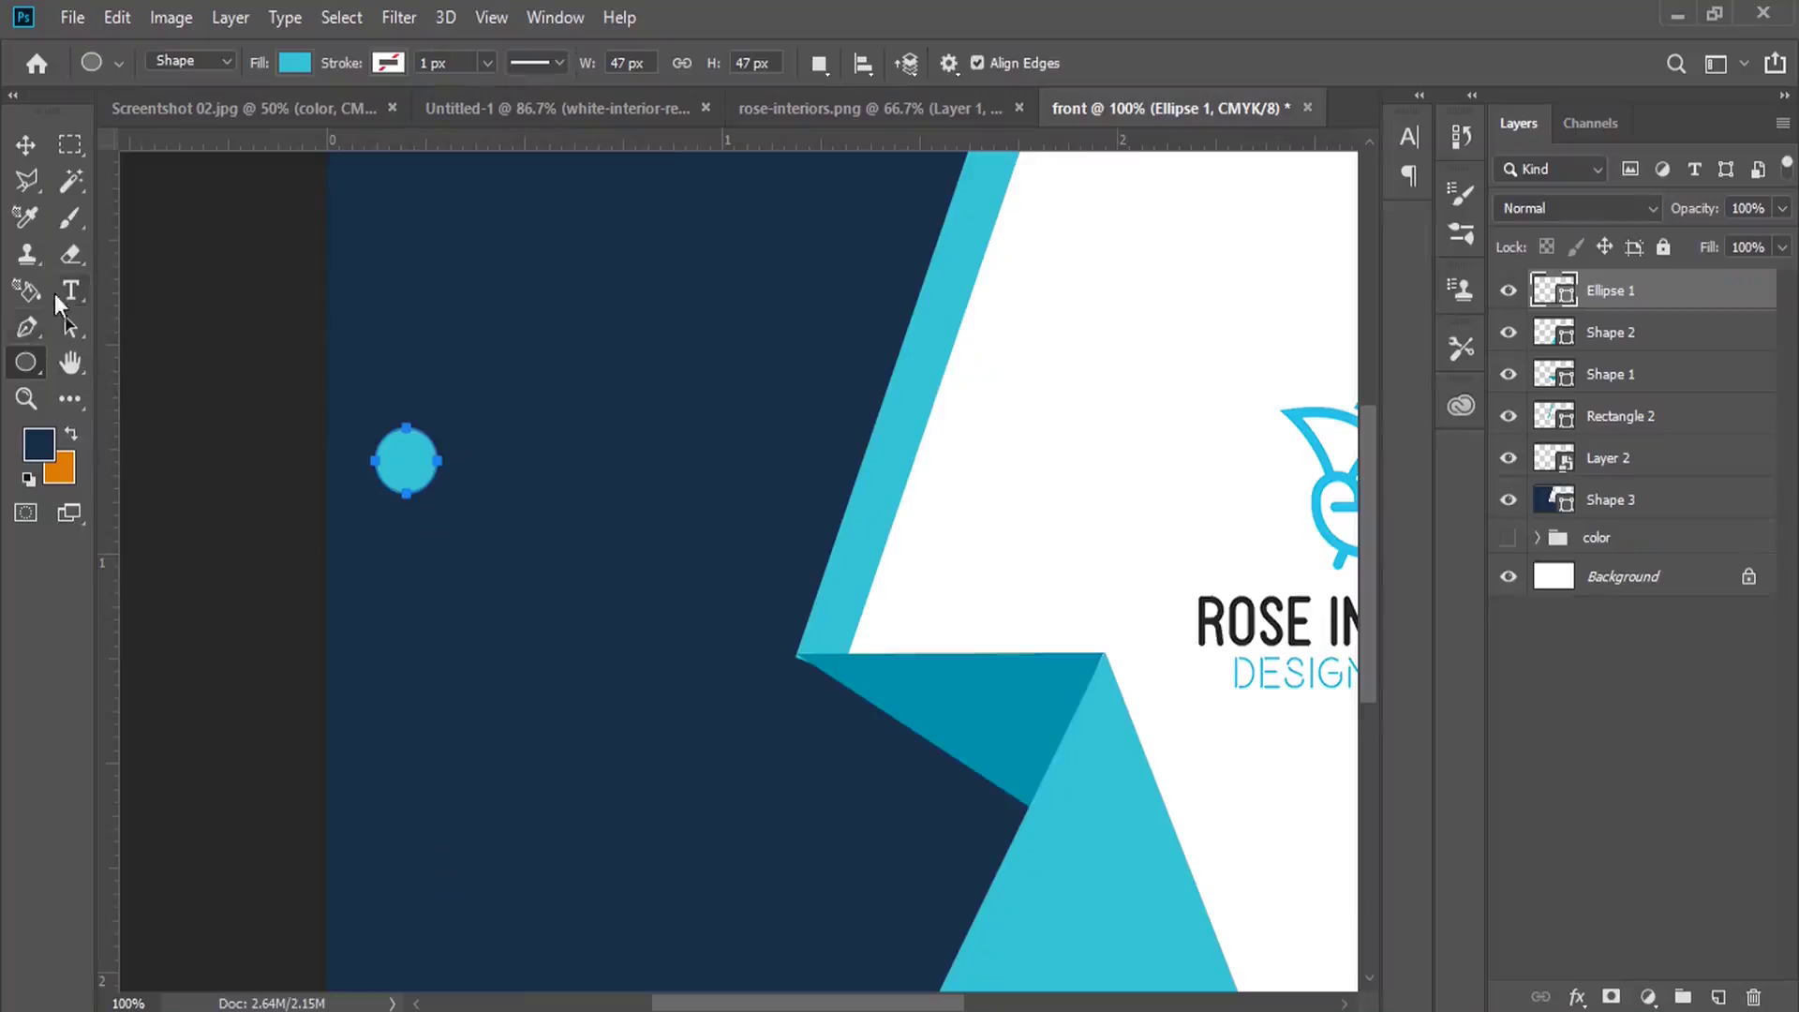
left_click(68, 292)
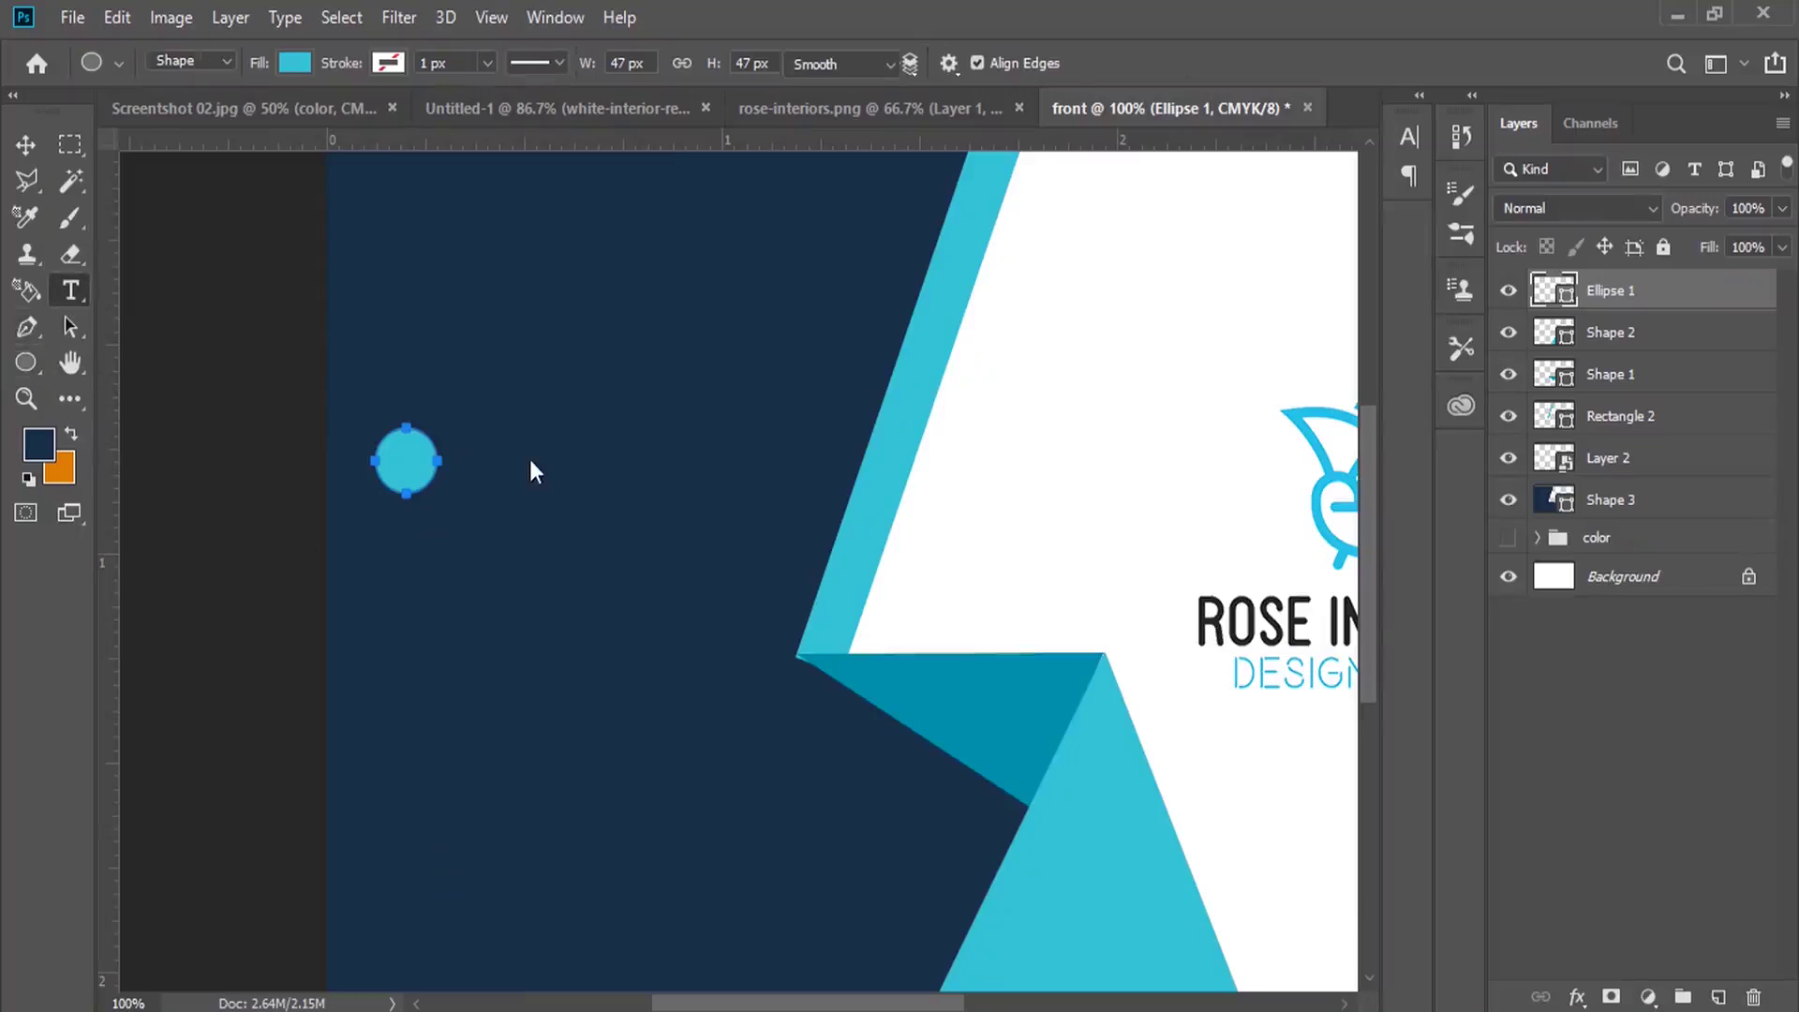
Start a text line beside the circle formatted 8 pt, white, Regular
left_click(502, 466)
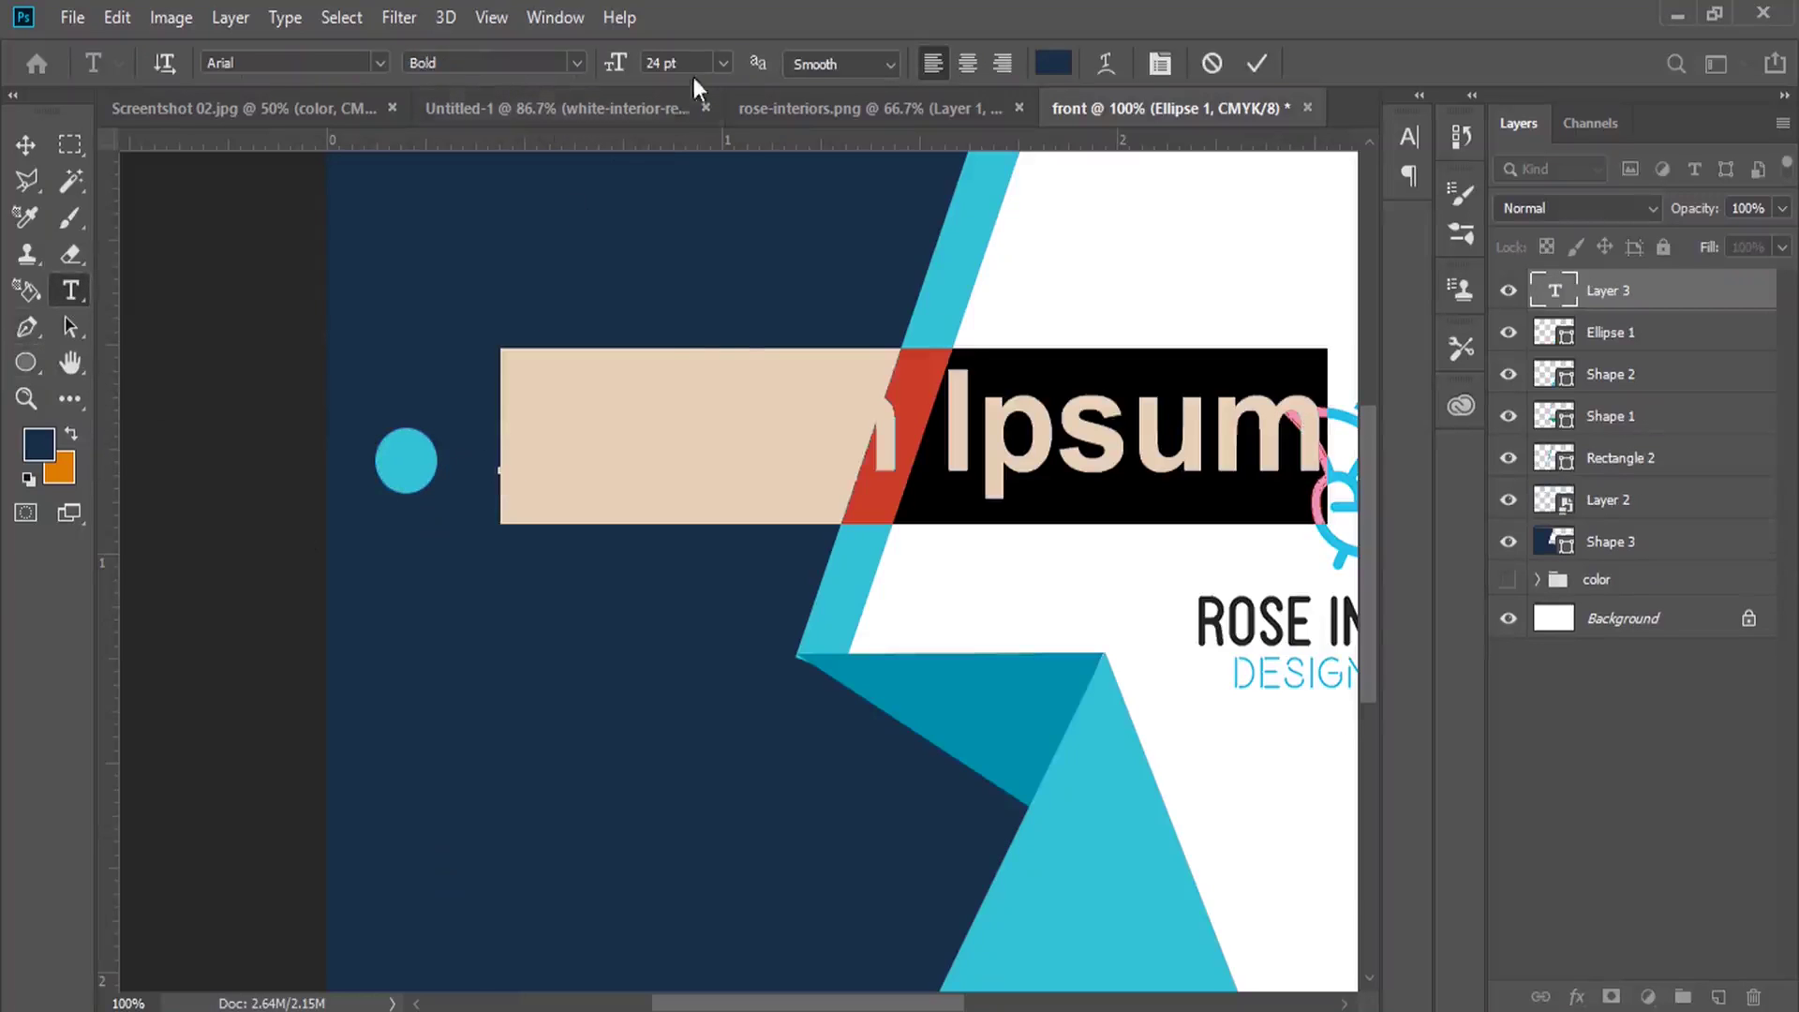
left_click(723, 63)
left_click(689, 159)
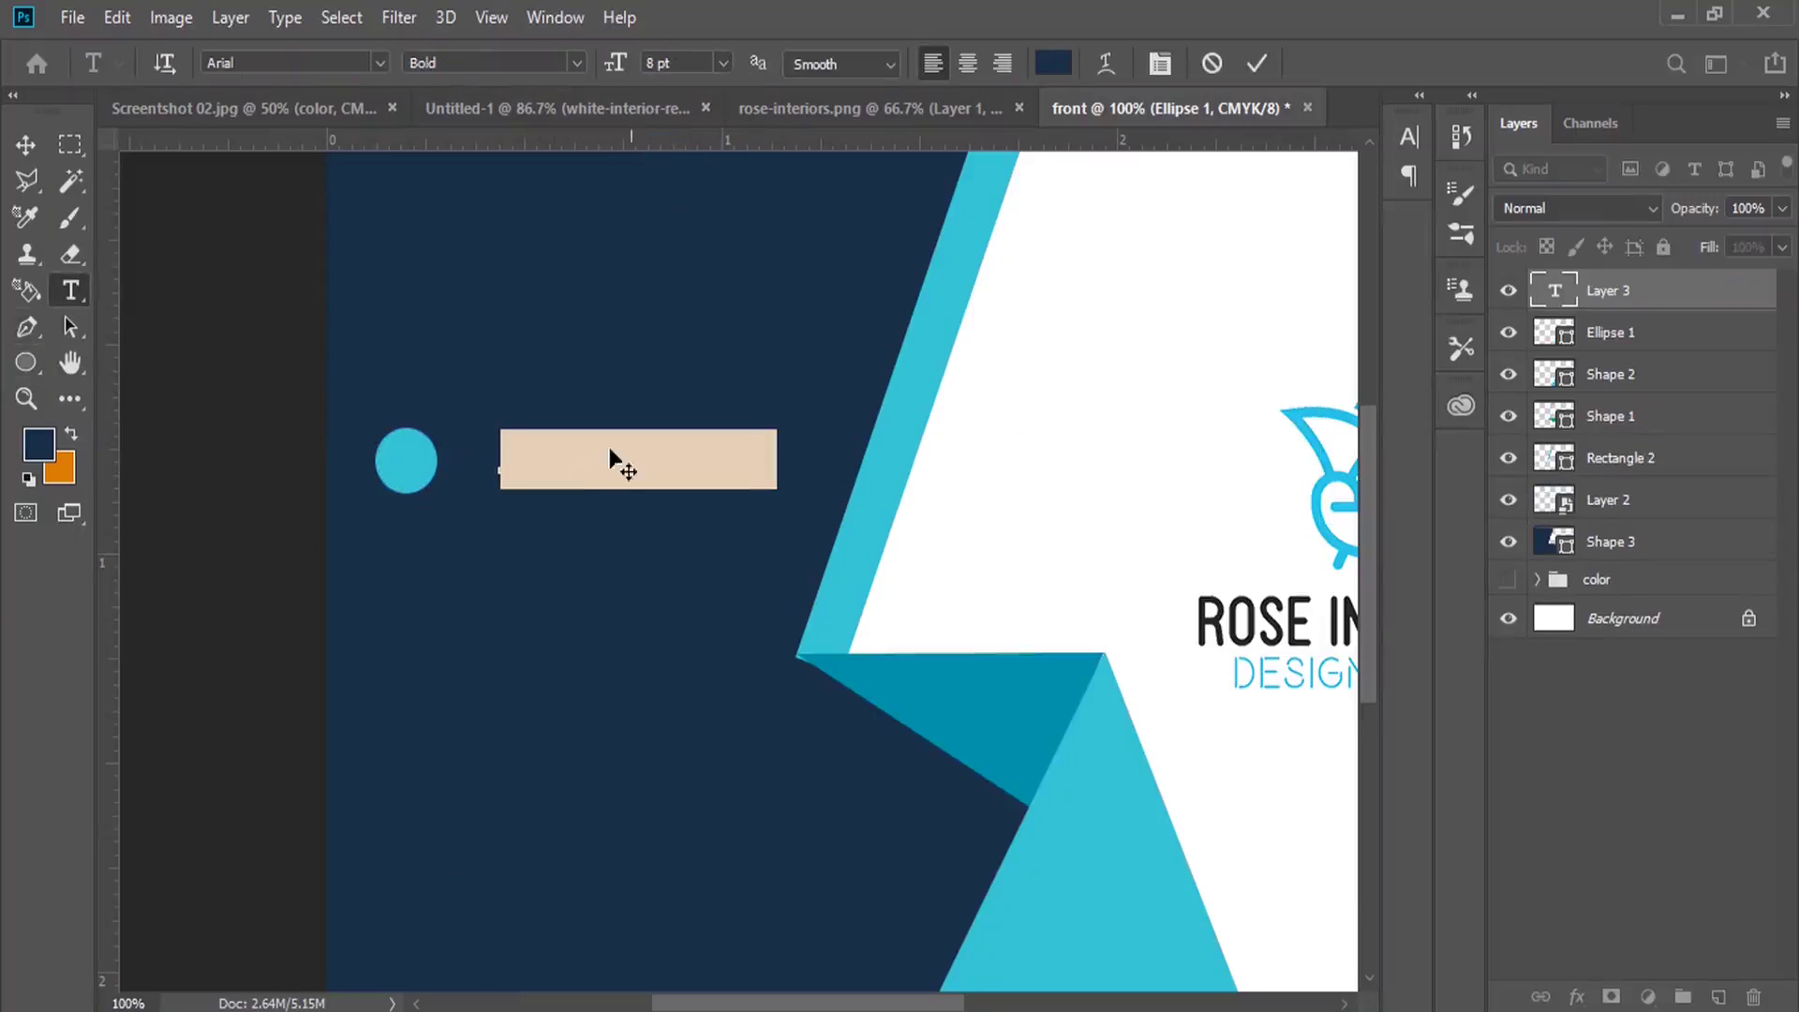
left_click(30, 480)
left_click(71, 434)
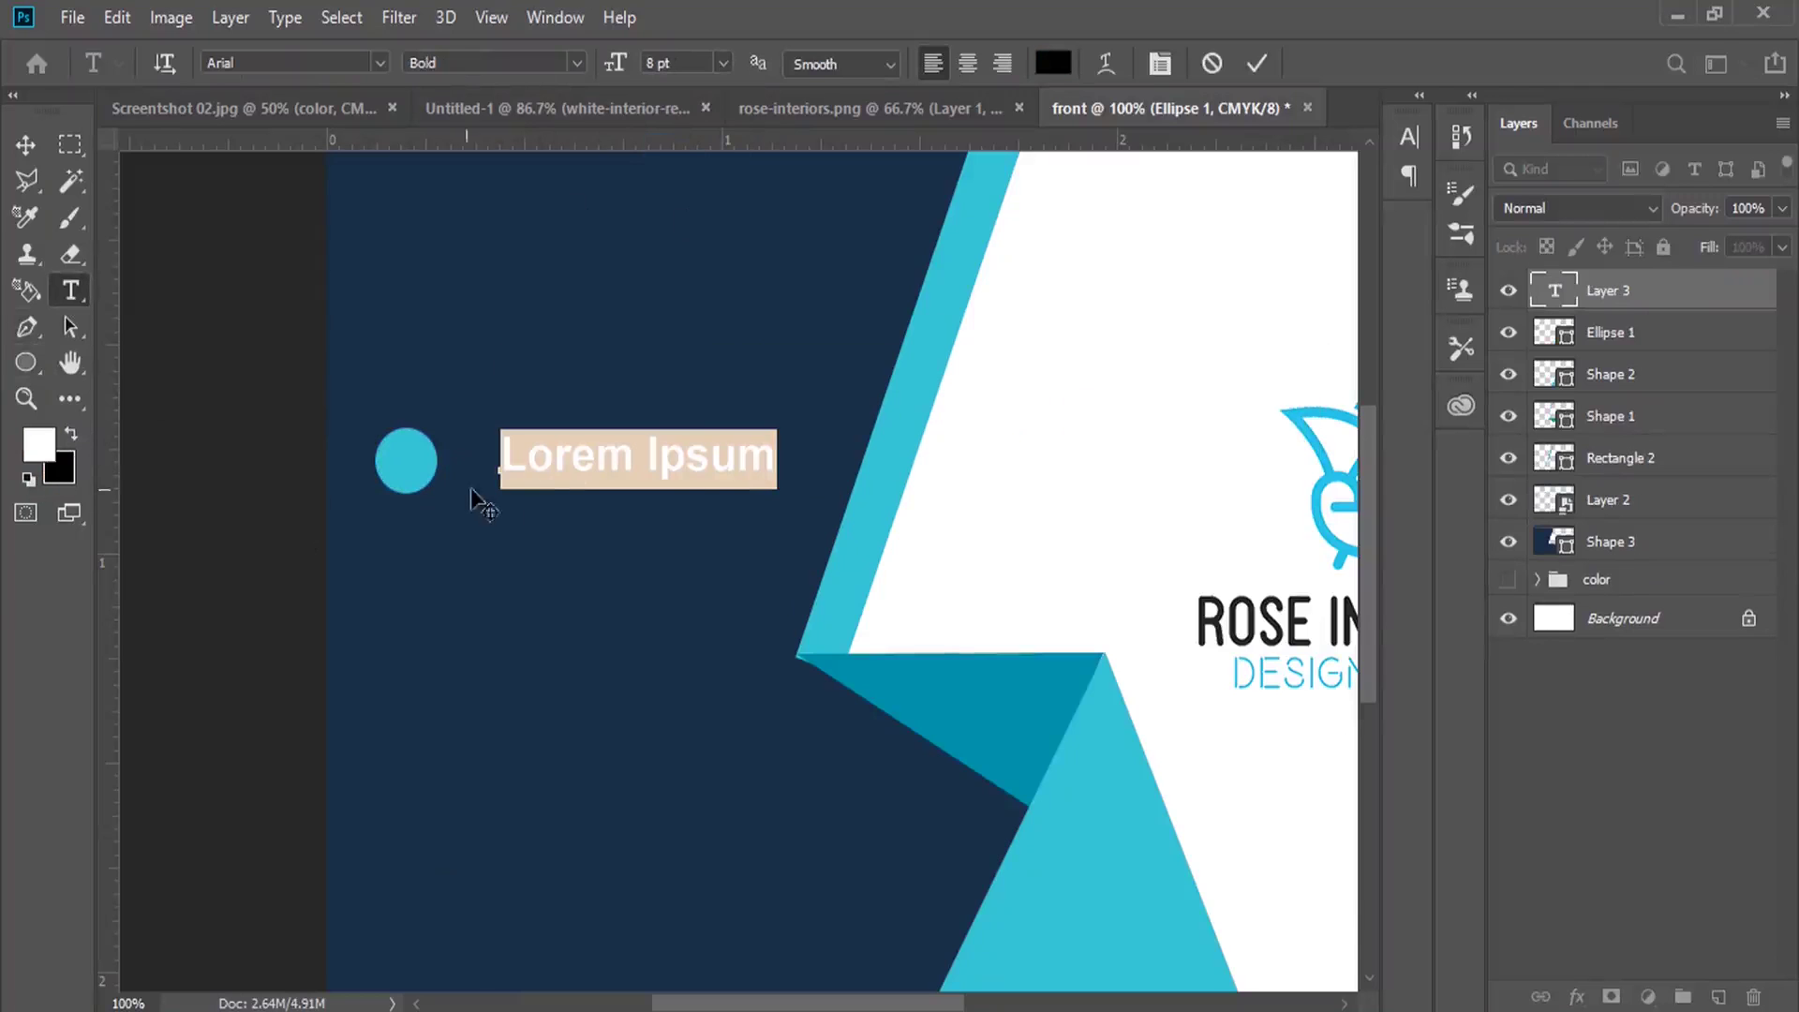
left_click(577, 63)
left_click(440, 88)
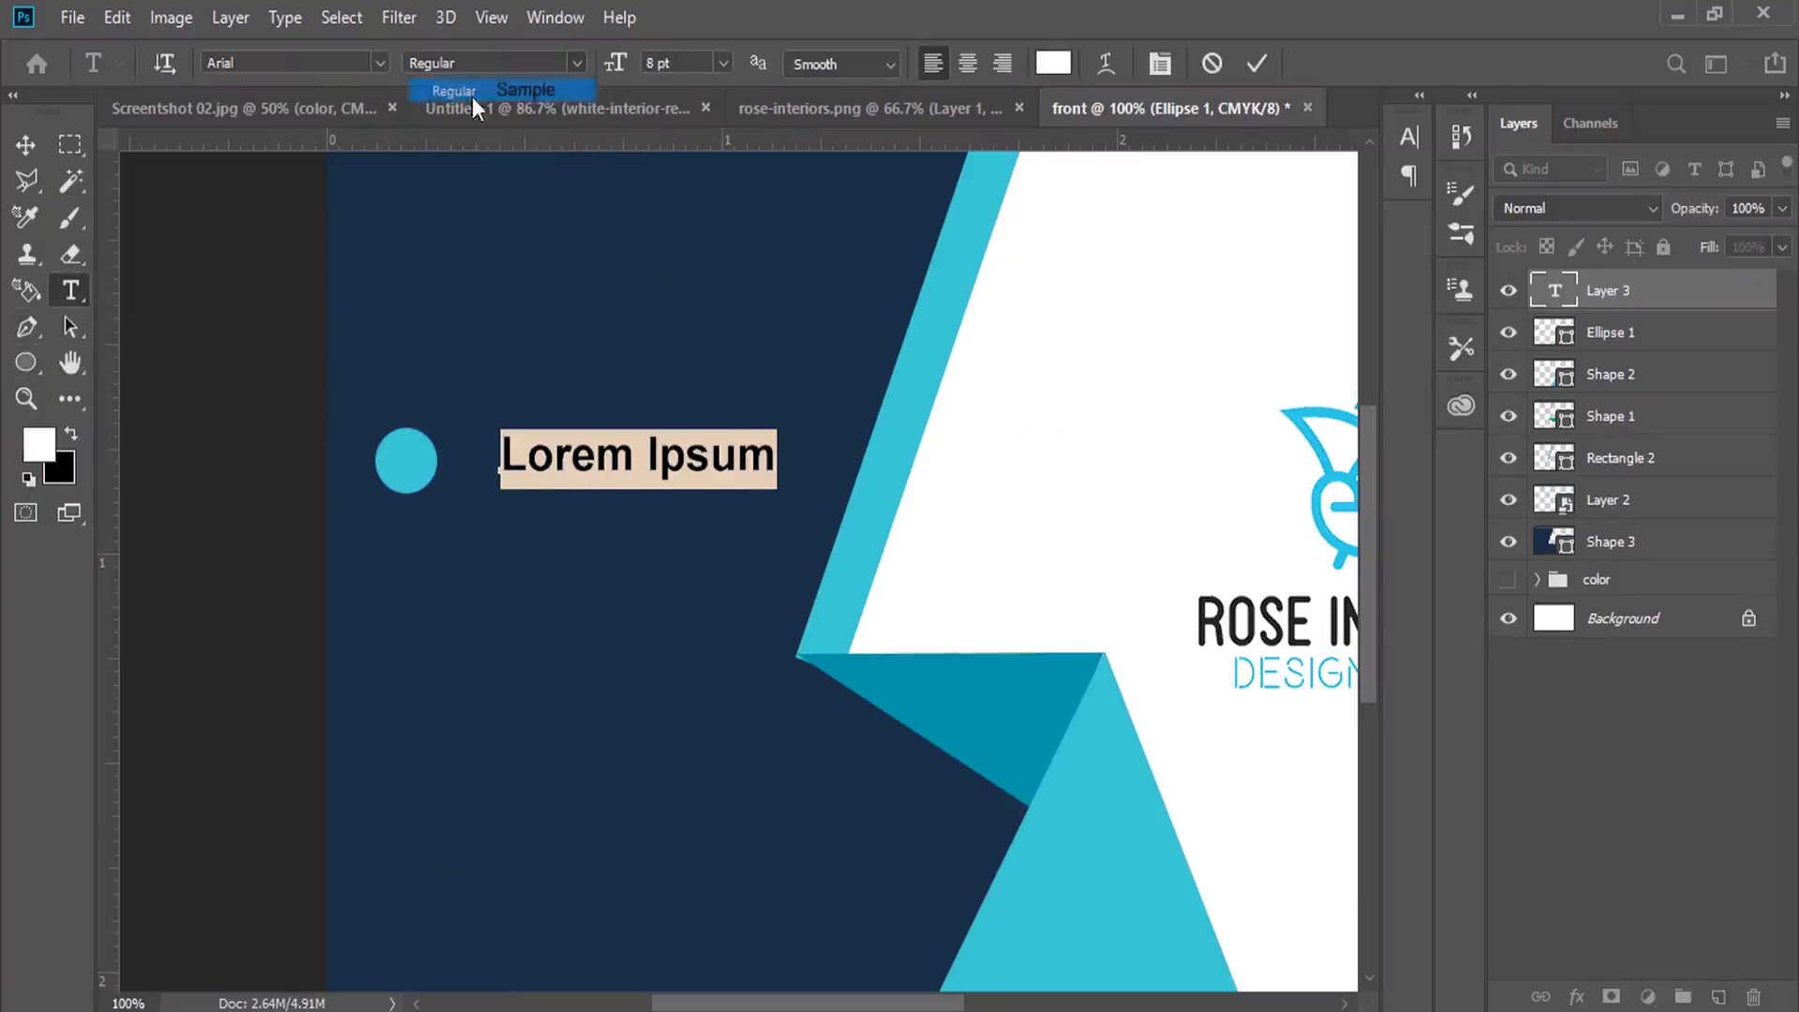
Paste the phone number as two lines, keeping Arial, and commit the text
right_click(611, 459)
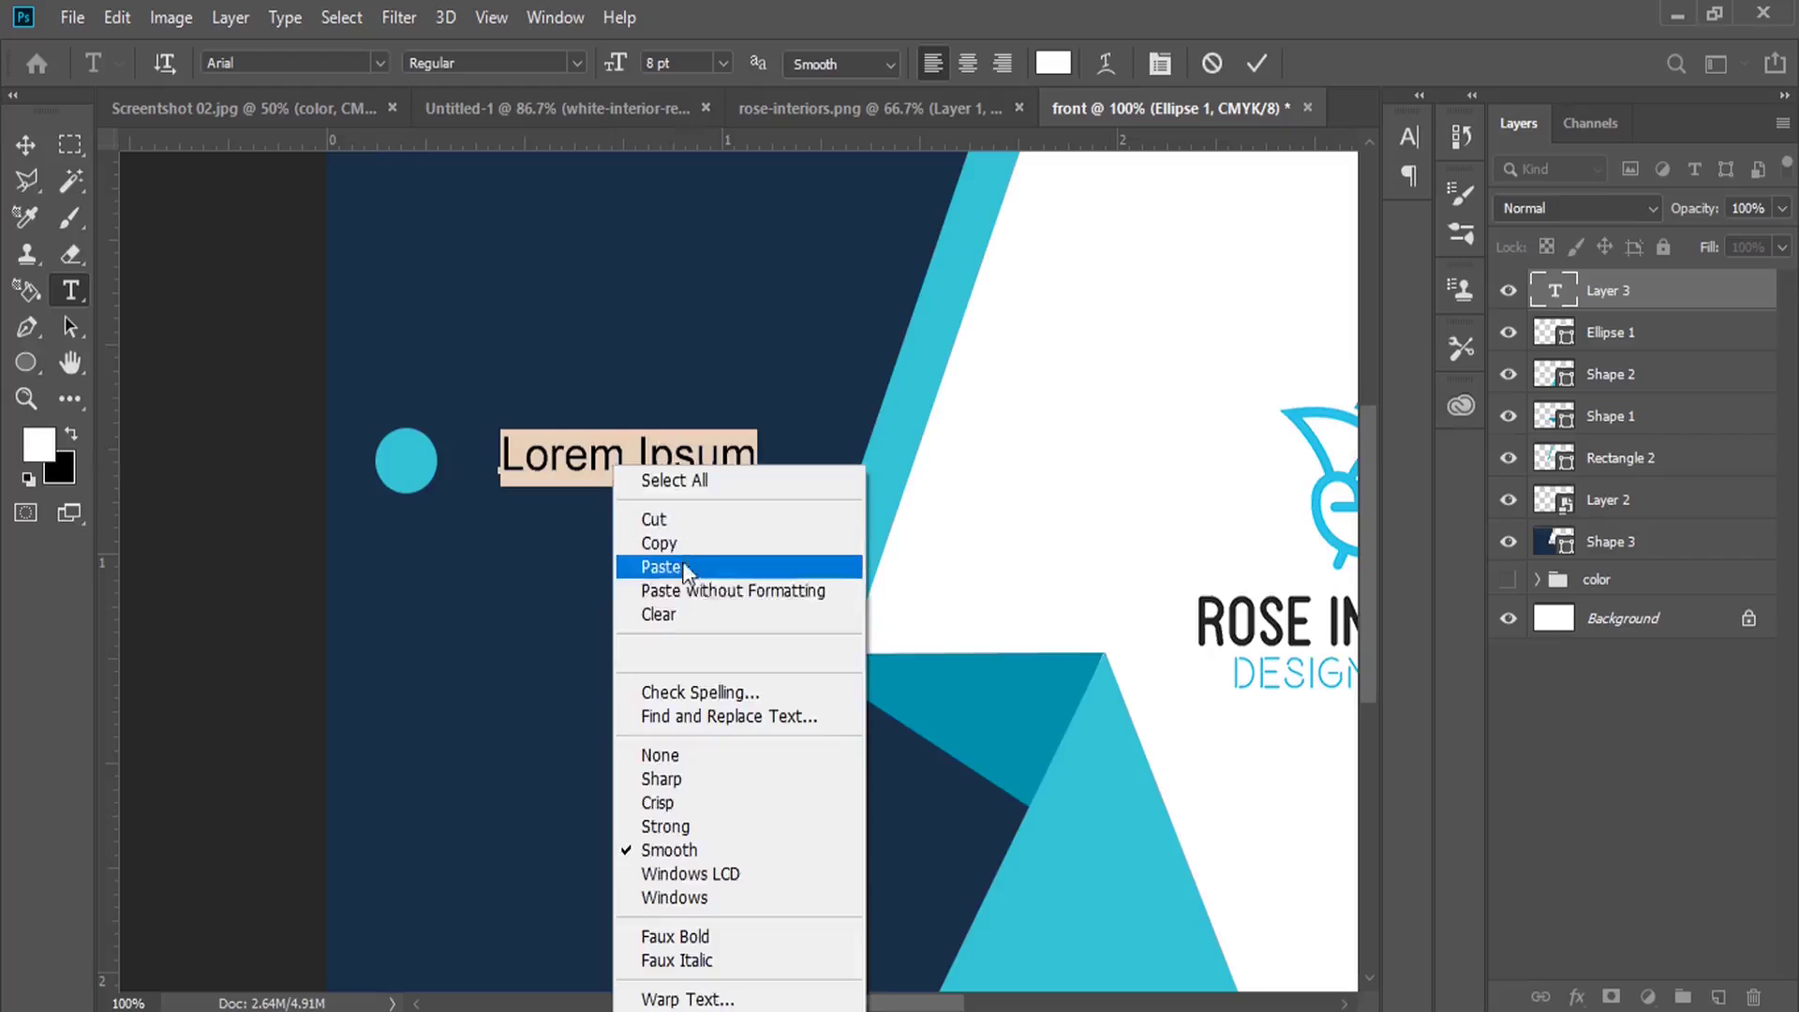
left_click(656, 566)
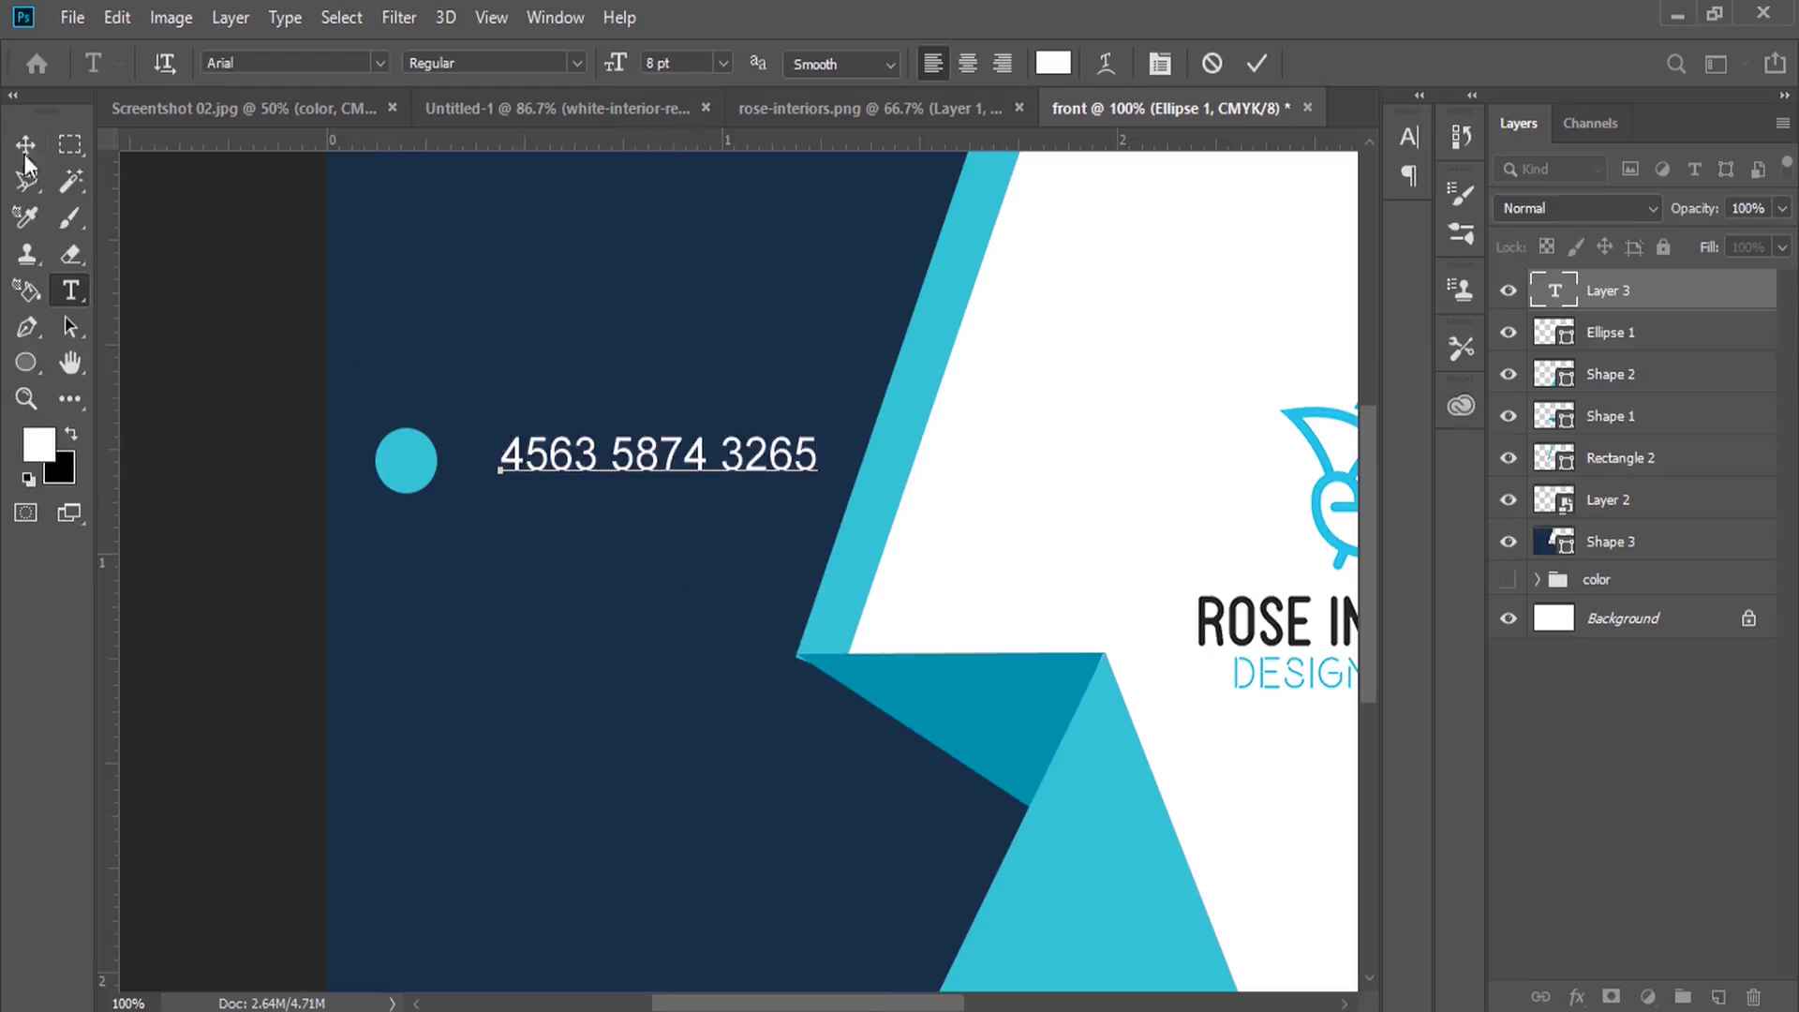
right_click(575, 521)
left_click(609, 563)
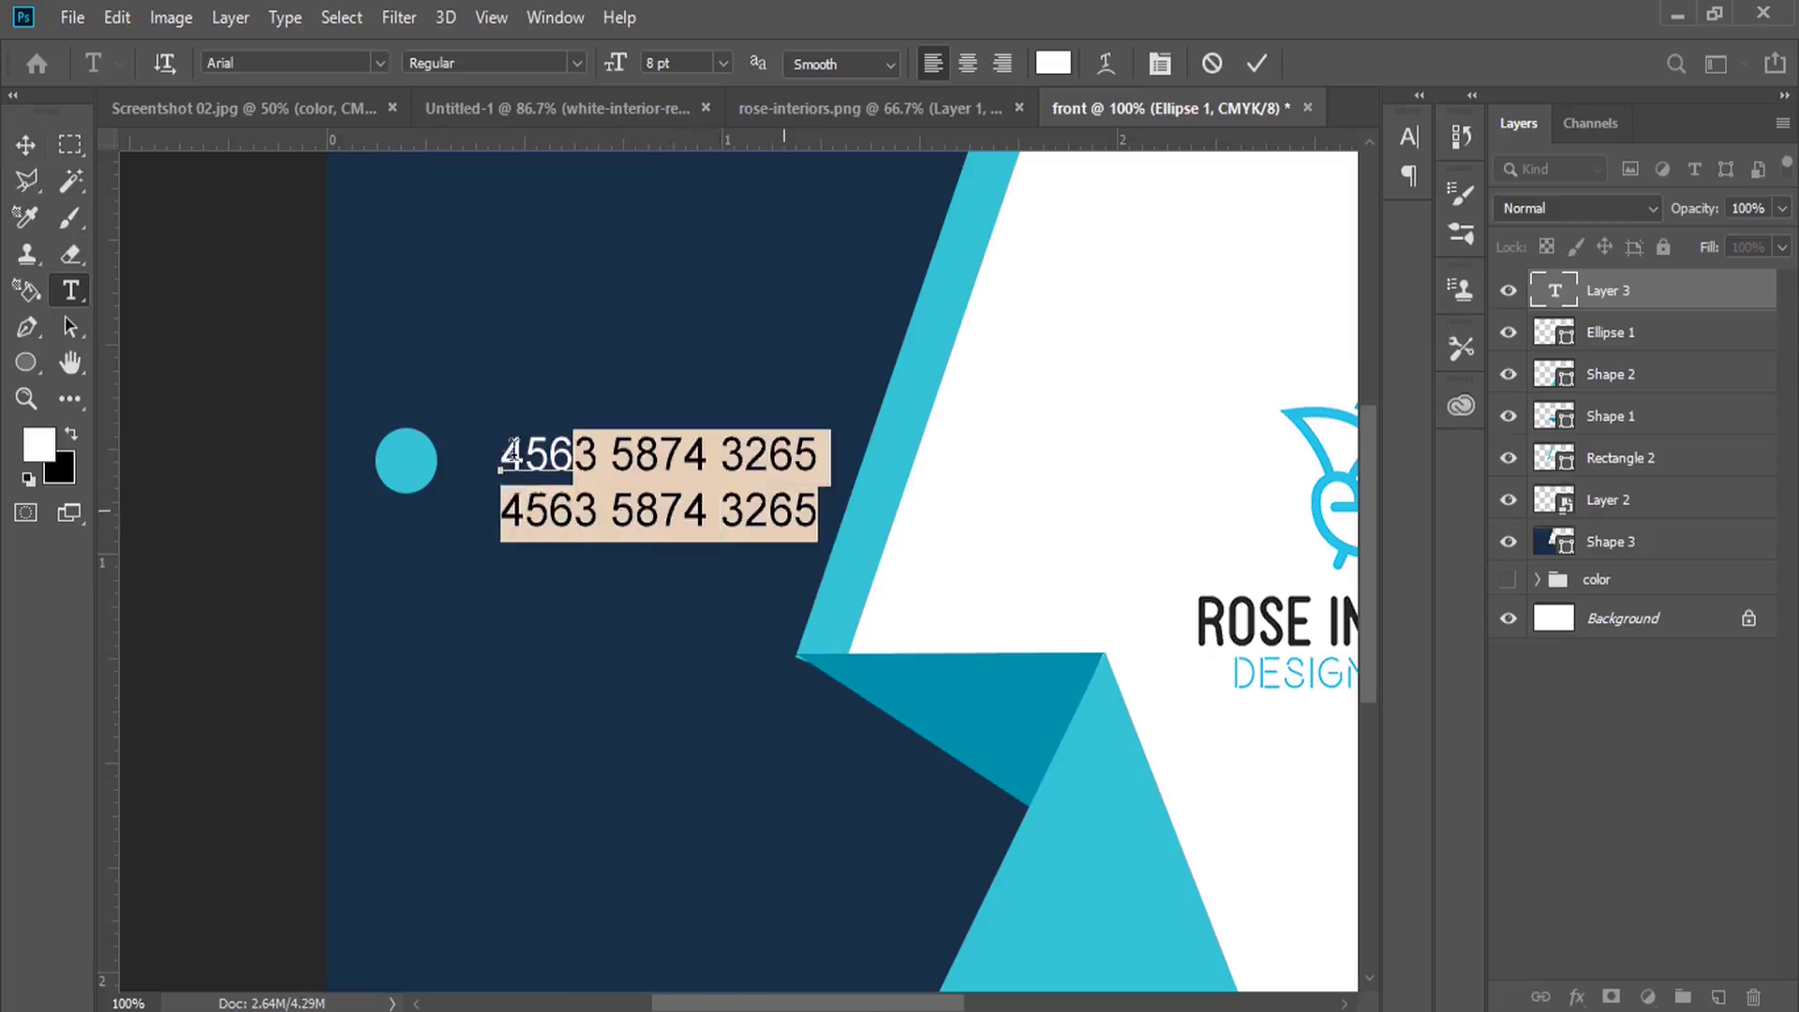
left_click_drag(820, 521, 301, 188)
left_click(383, 60)
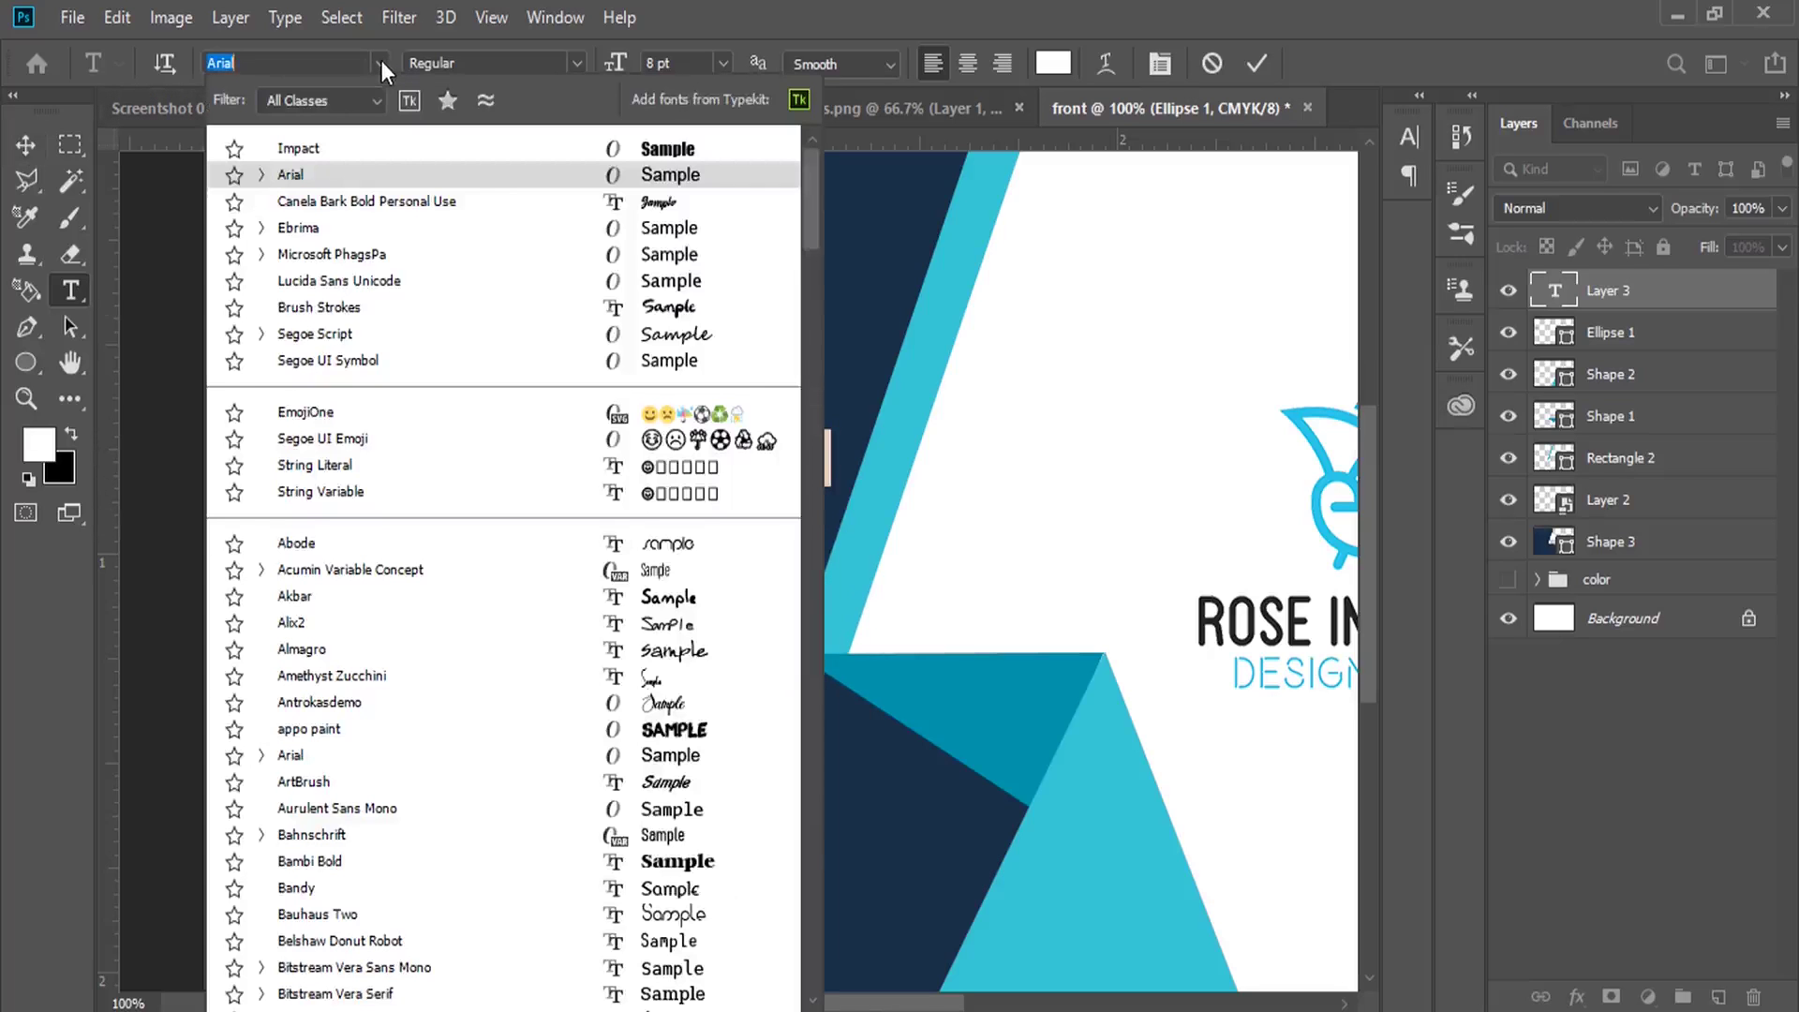
left_click(380, 60)
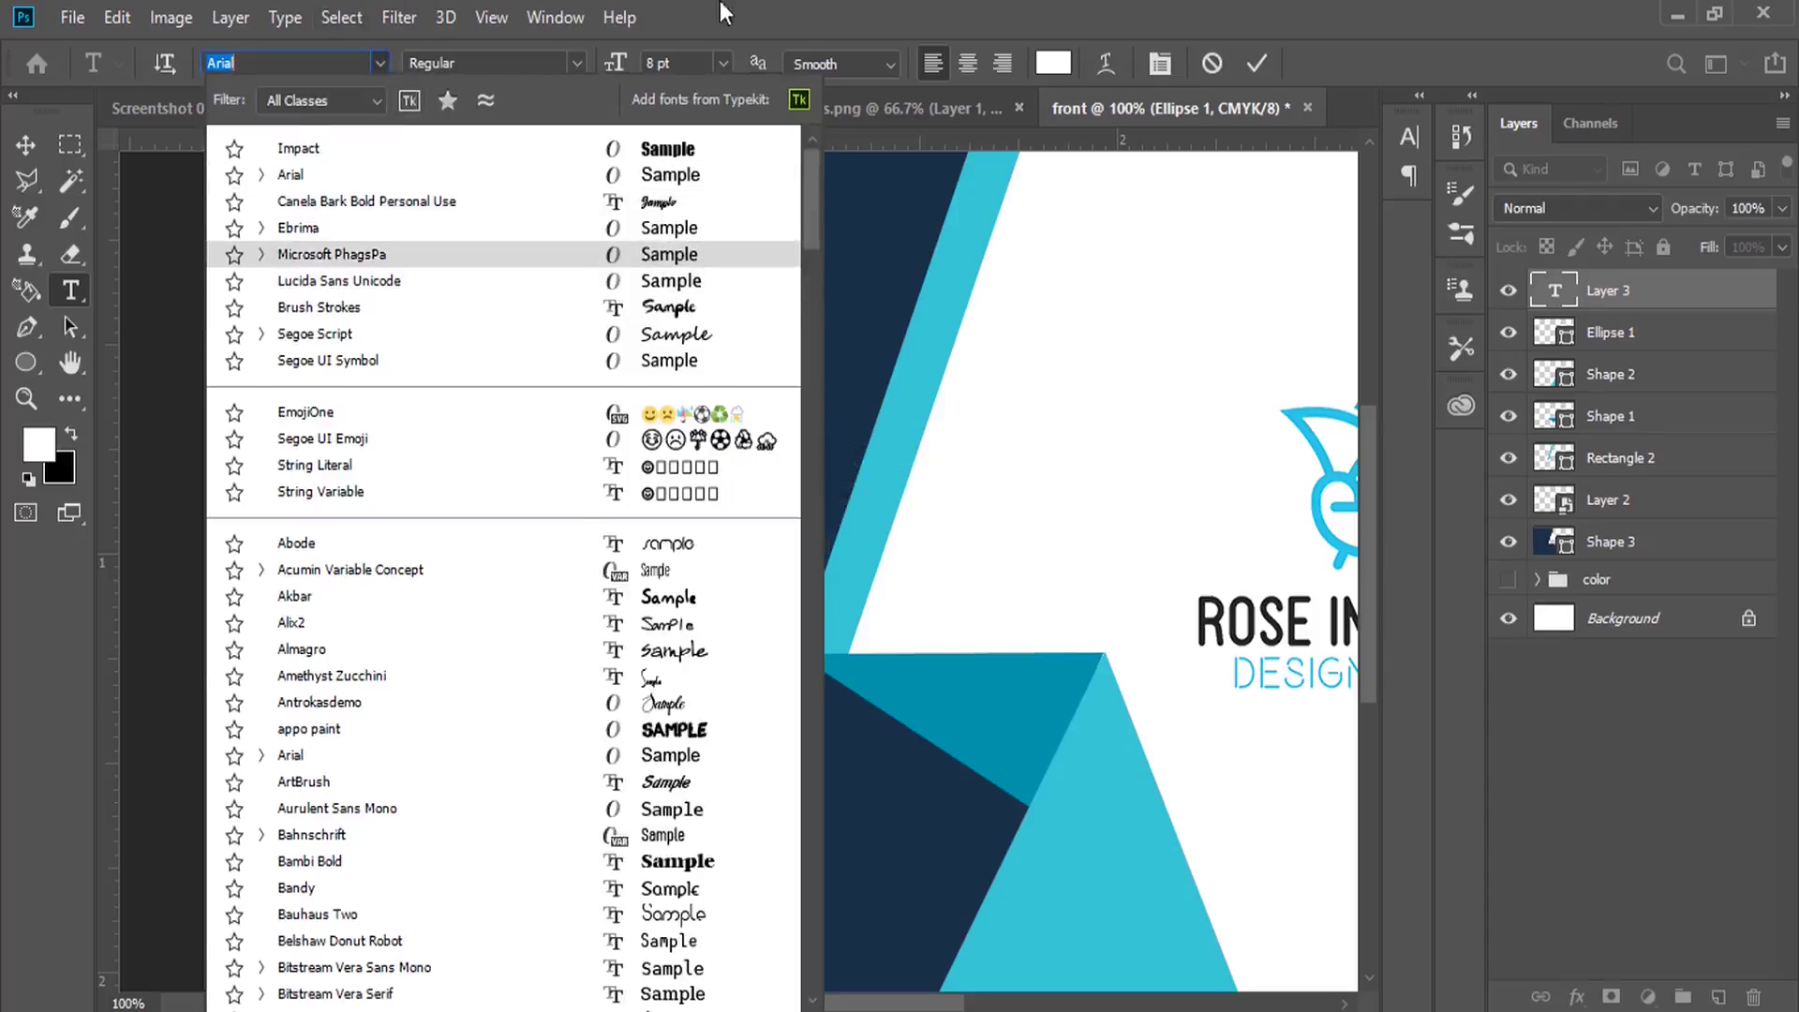
key("Escape")
left_click(25, 144)
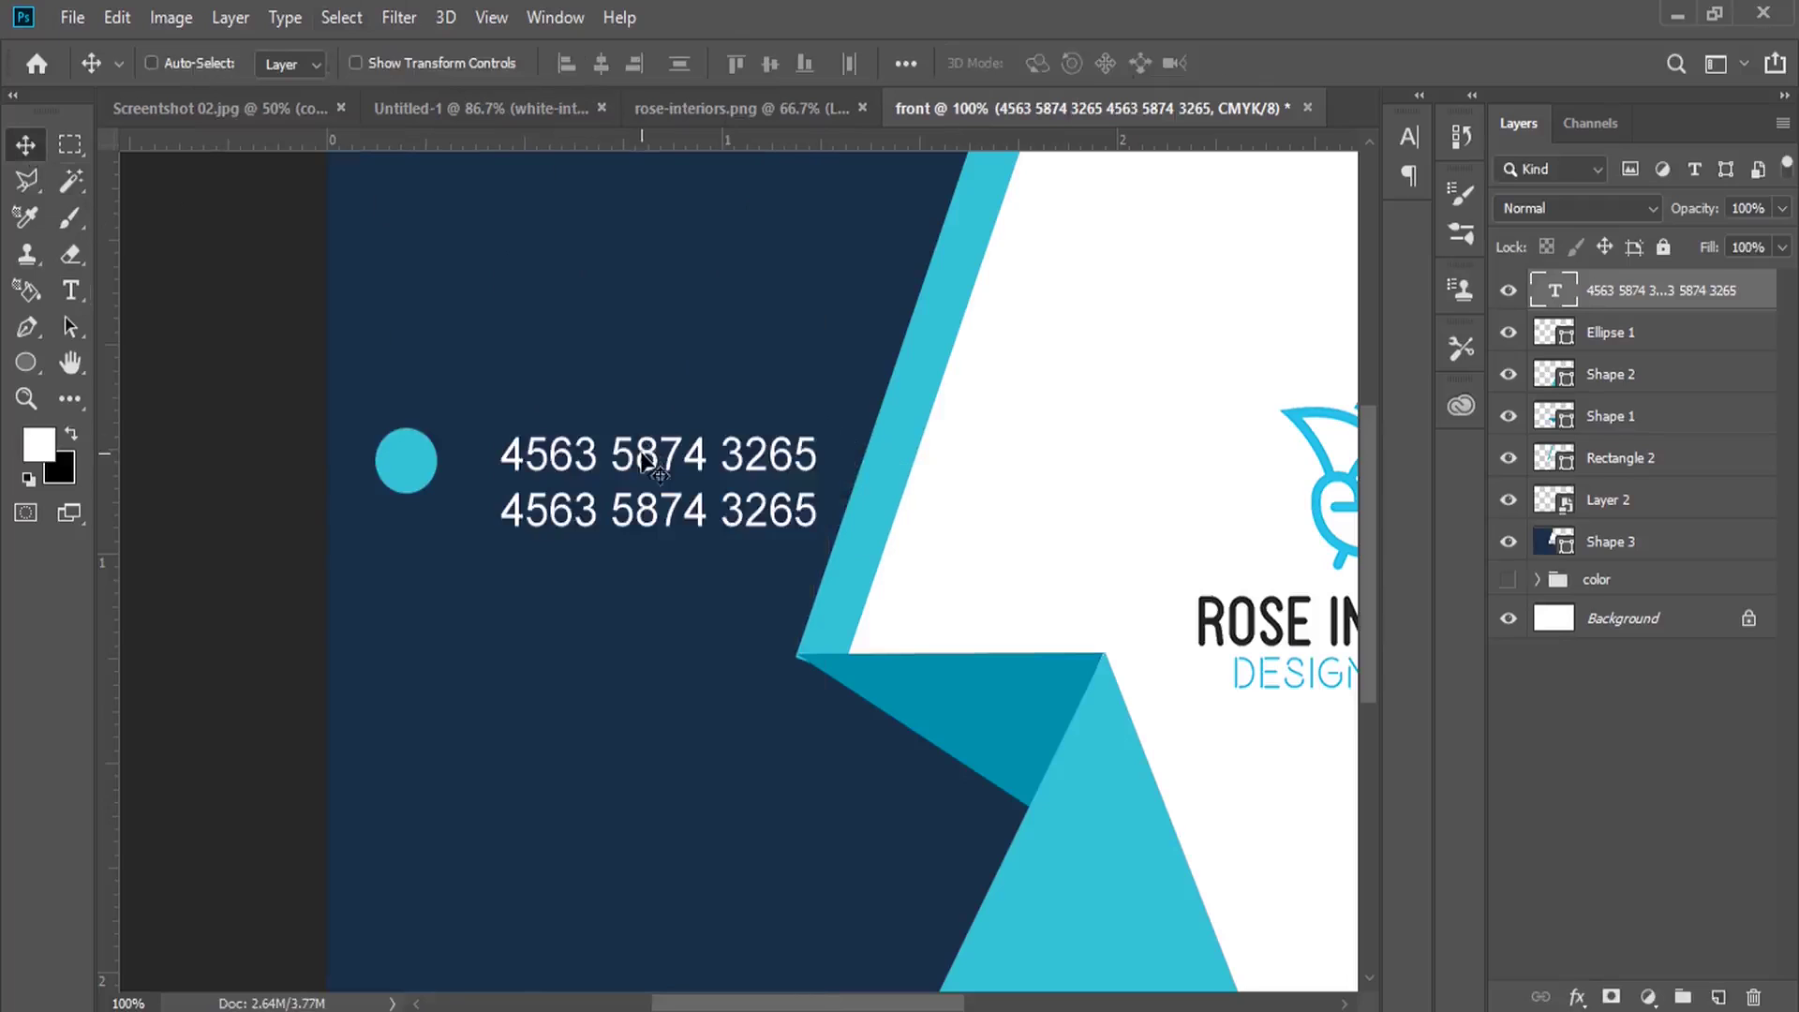
Move the phone lines closer to the circle and duplicate them lower on the card
left_click_drag(649, 459, 607, 459)
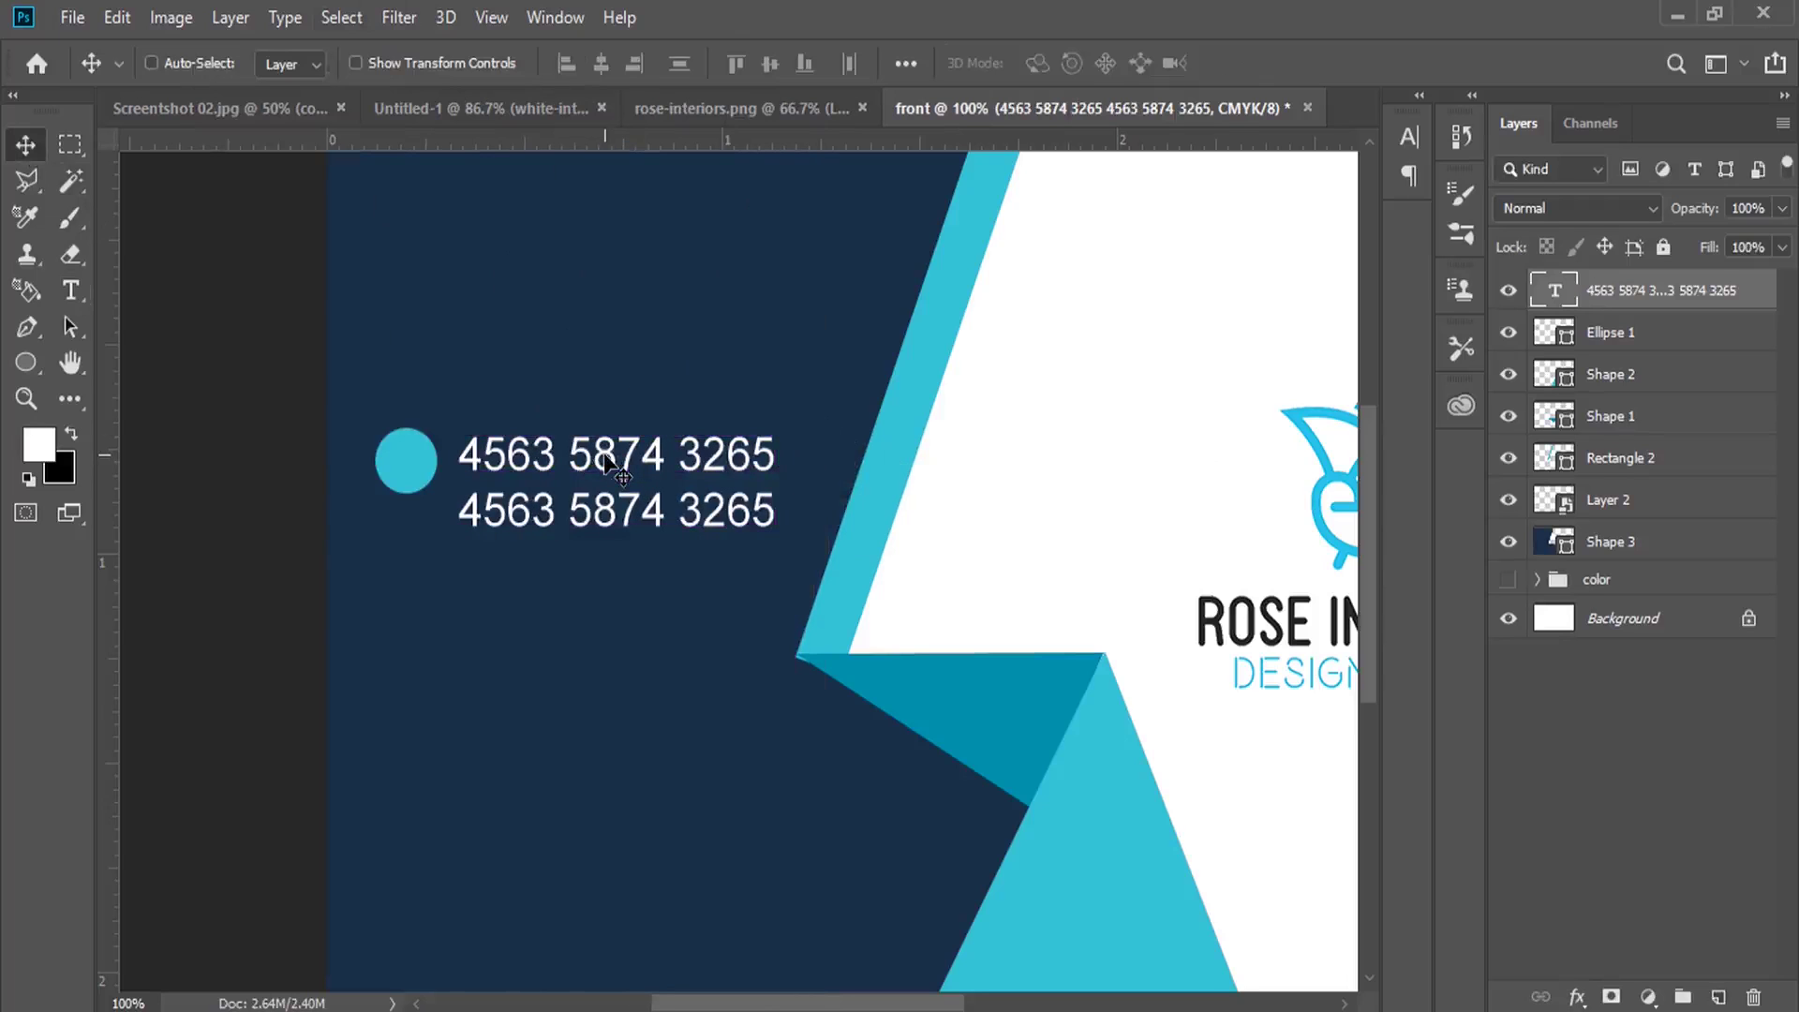
key("Down")
key("Down")
key("Down")
key("Down")
key("Down")
key("Down")
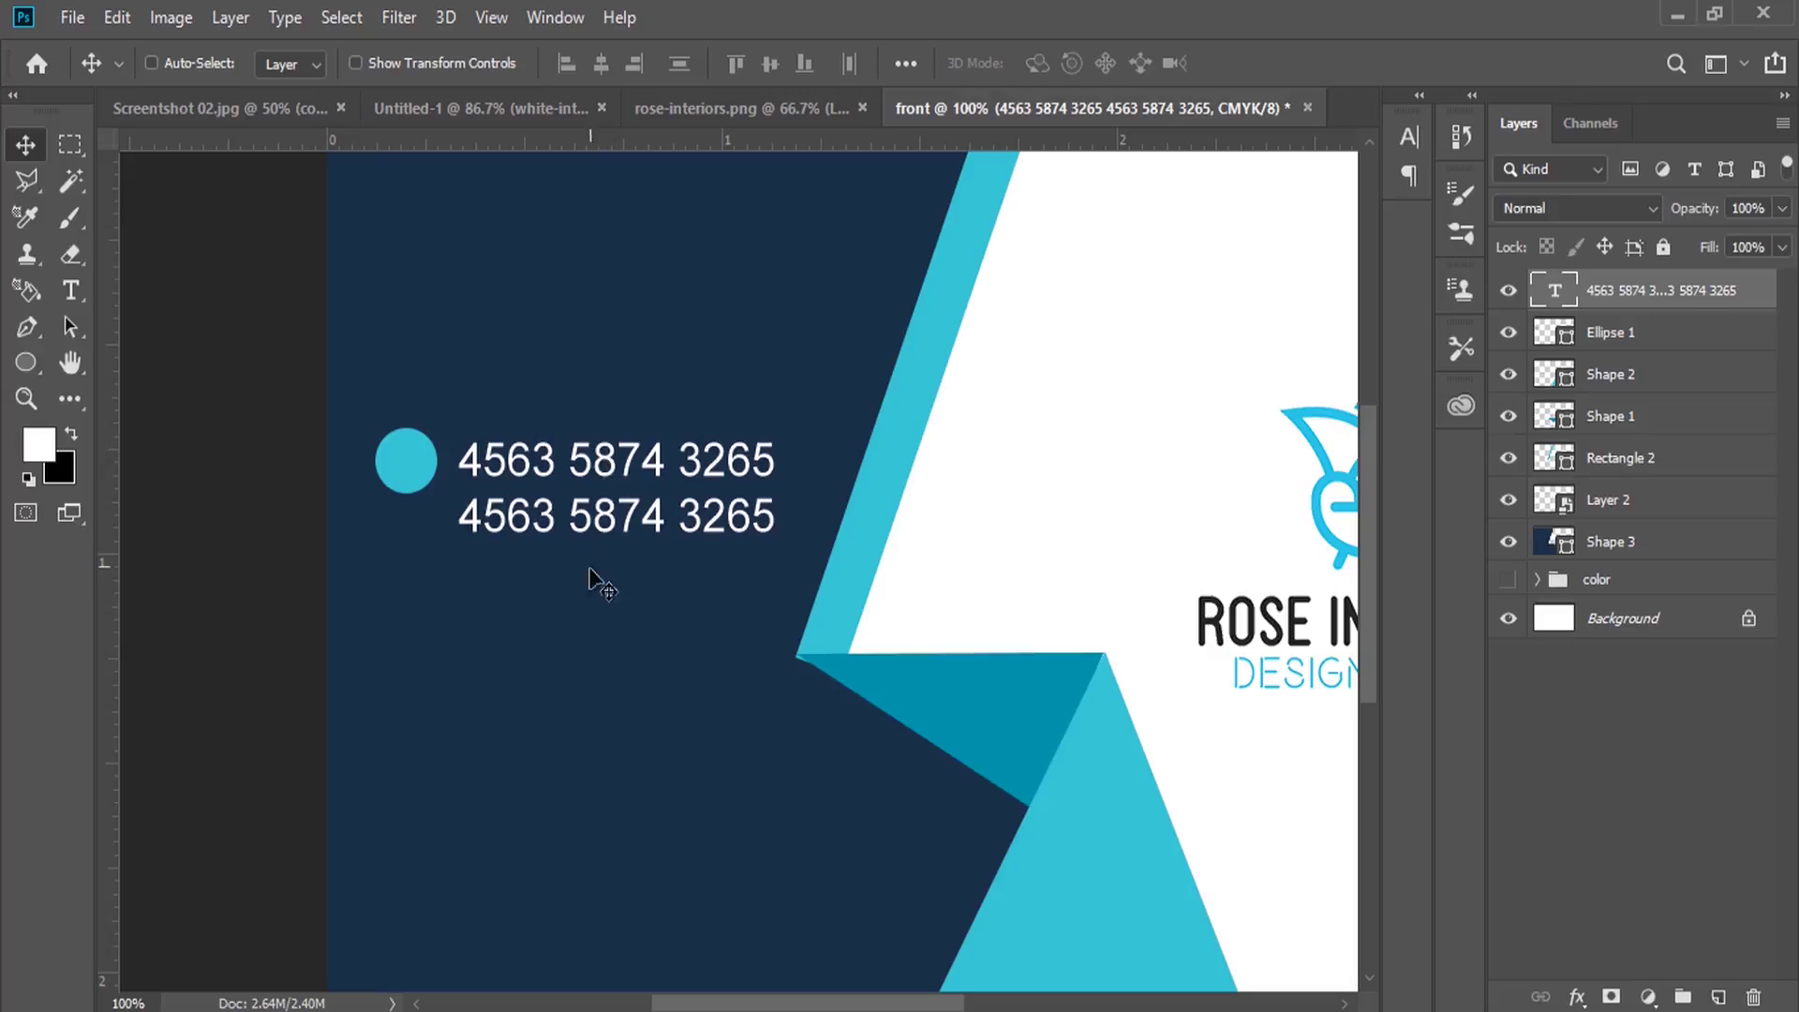
left_click_drag(576, 537, 574, 670)
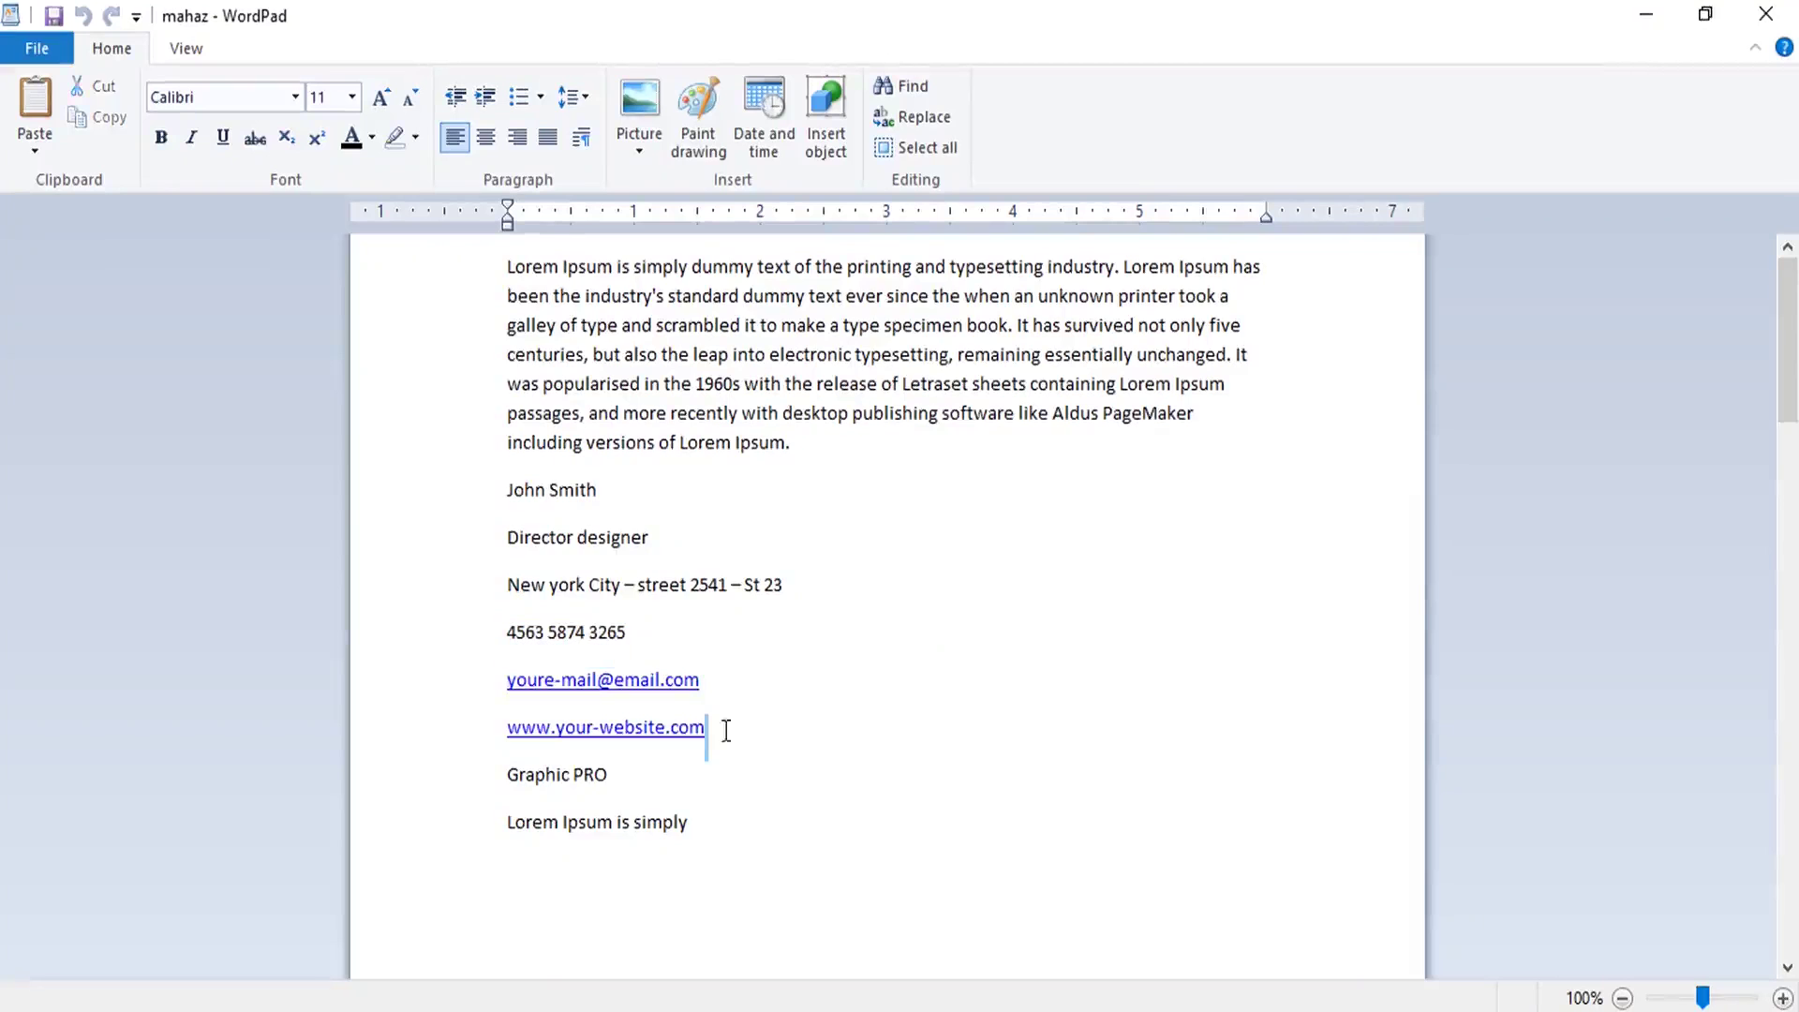
Replace the duplicated numbers with the email and website lines from the notes
left_click_drag(724, 732, 550, 686)
left_click(107, 117)
left_click(71, 290)
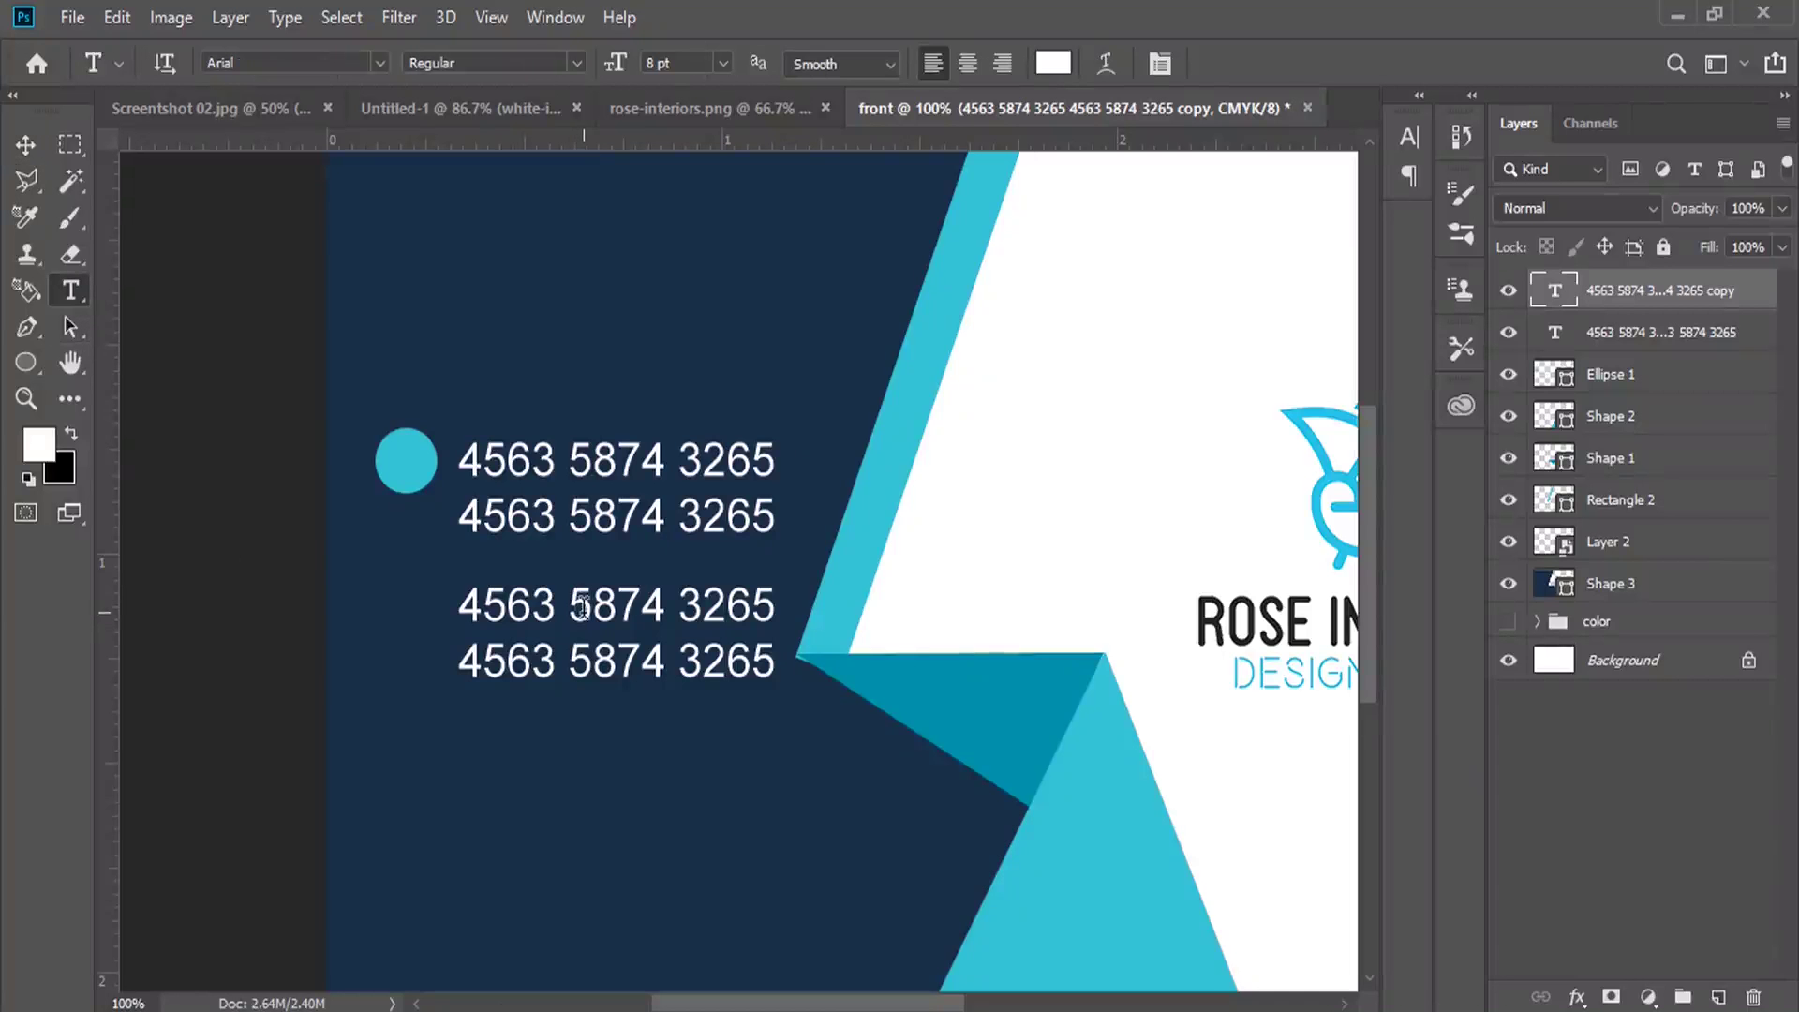
double_click(623, 608)
triple_click(623, 607)
left_click(623, 607)
right_click(583, 574)
left_click(703, 148)
double_click(626, 599)
left_click(626, 583)
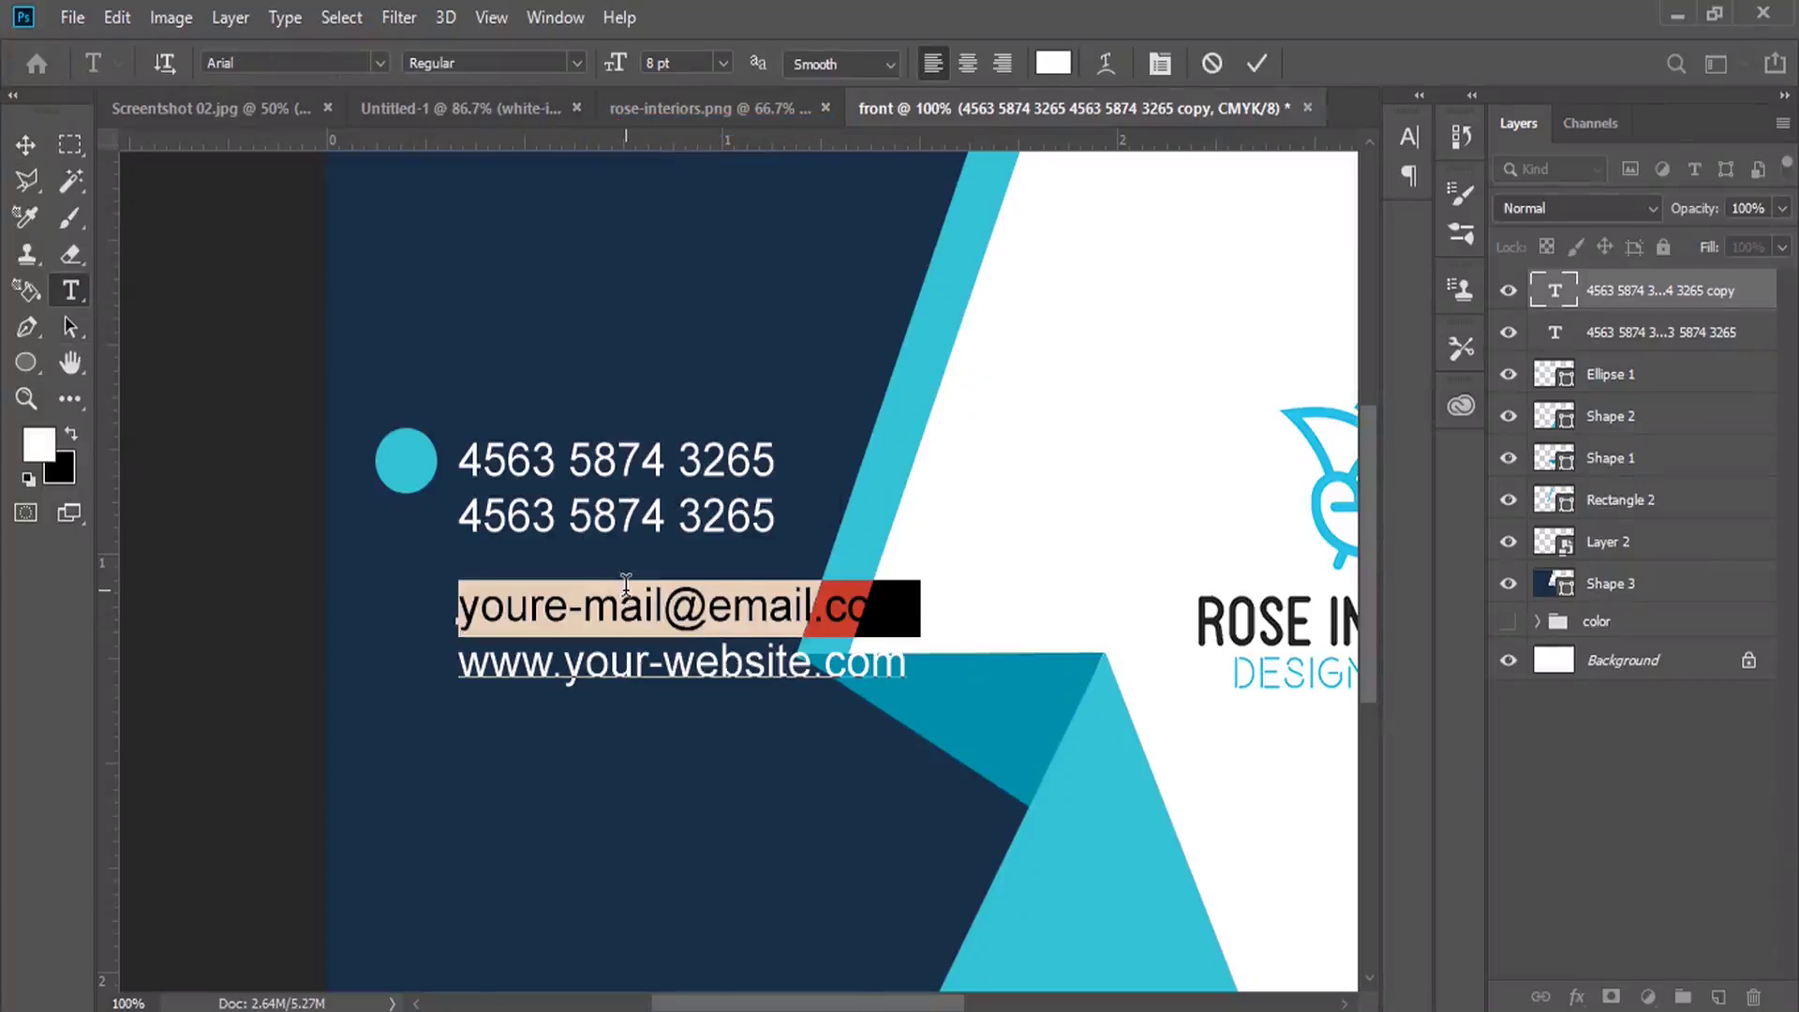
left_click(26, 144)
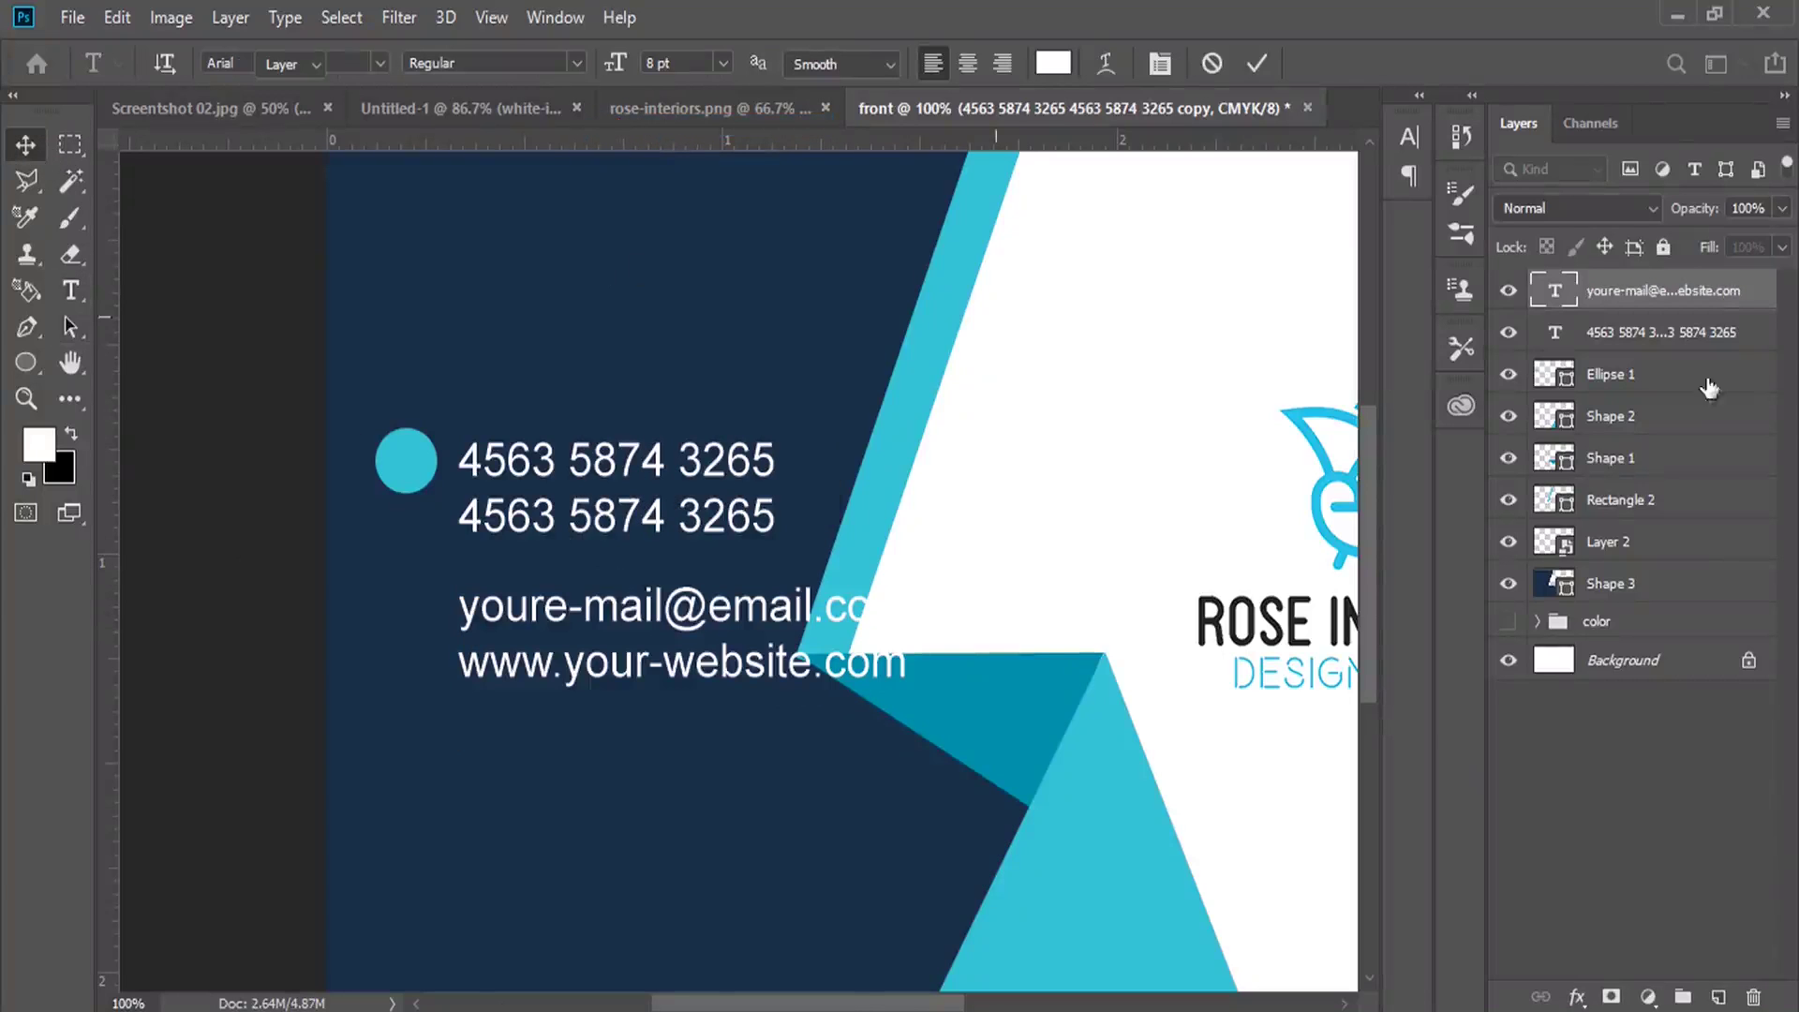
Move the phone text and circle down, then shift the email and phone lines left to align
left_click(1698, 333, "ctrl")
left_click(1626, 375, "ctrl")
left_click_drag(562, 598, 543, 695)
scroll(543, 695, "down", 3)
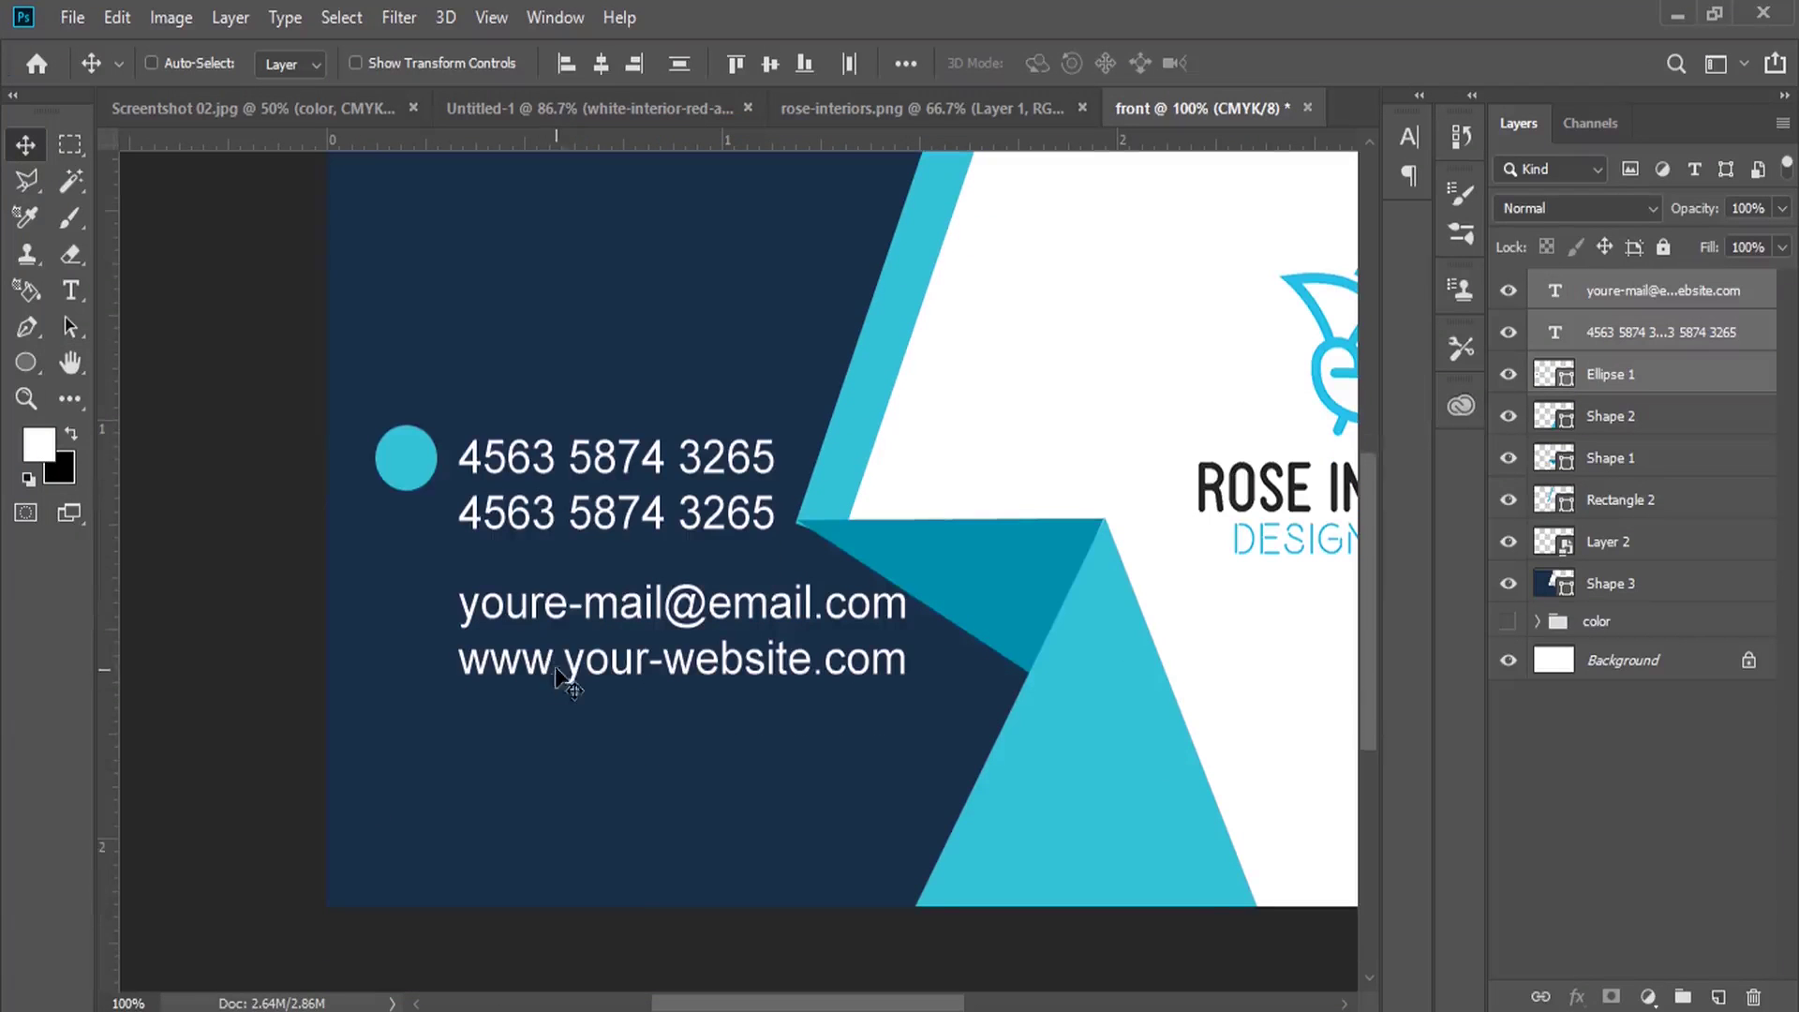
right_click(588, 626)
left_click(614, 634)
left_click_drag(607, 610, 587, 610)
right_click(578, 507)
left_click(593, 517)
left_click_drag(607, 513, 587, 514)
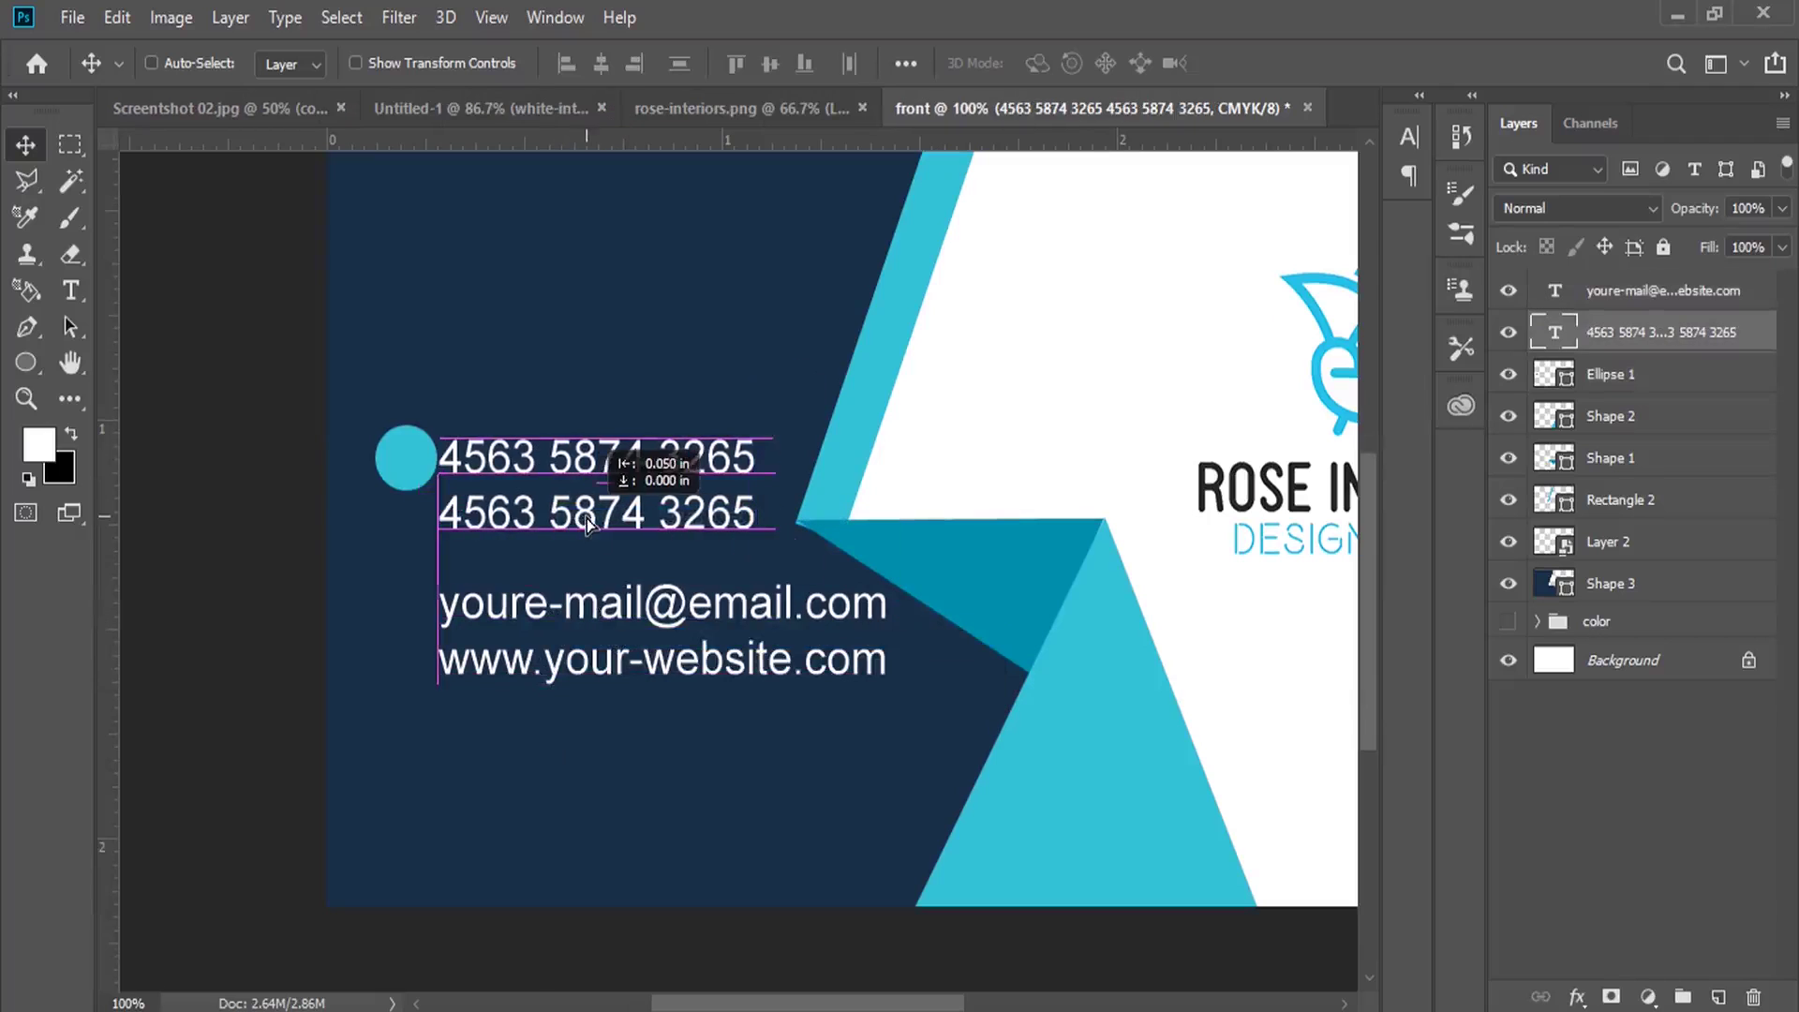
Reposition the email and website lines and copy the address line from the notes
right_click(571, 628)
left_click(599, 635)
mouse_move(604, 655)
left_mouse_down()
mouse_move(602, 631)
mouse_move(661, 806)
left_mouse_up()
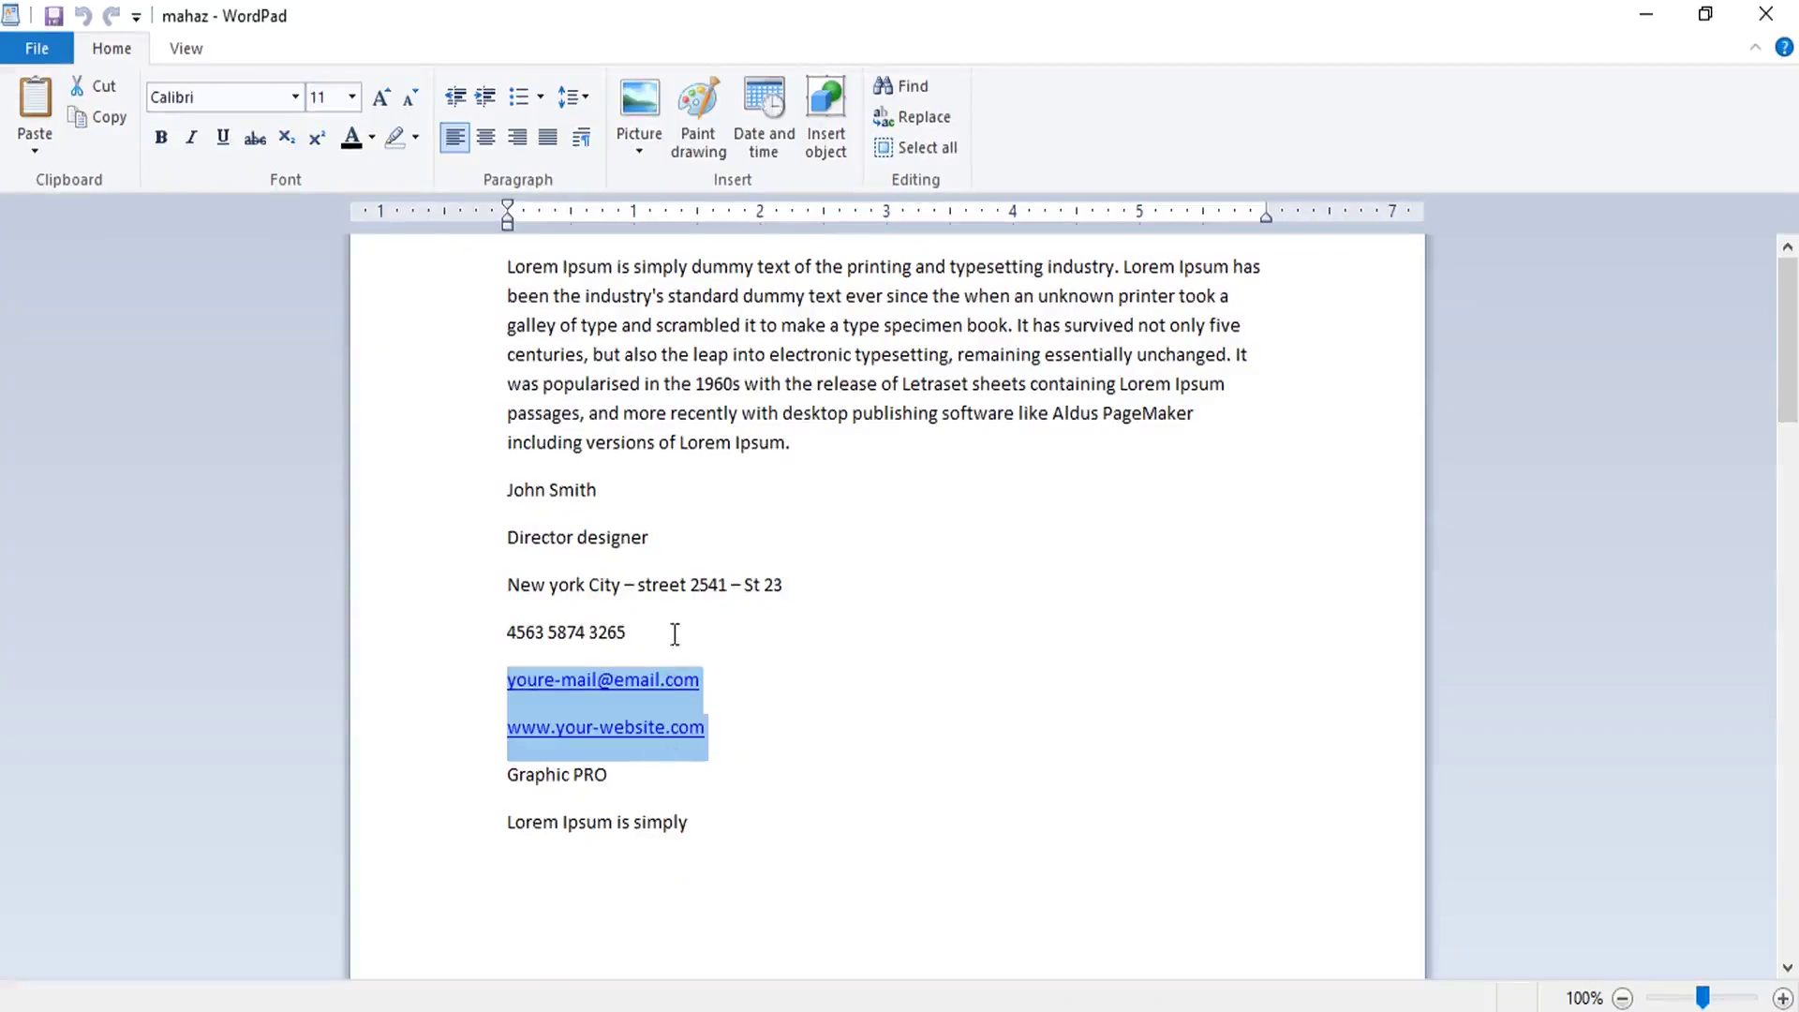
triple_click(710, 586)
key("alt+Tab")
Paste the street address into the duplicated text layer, broken onto two lines
left_click(70, 291)
left_click(581, 712)
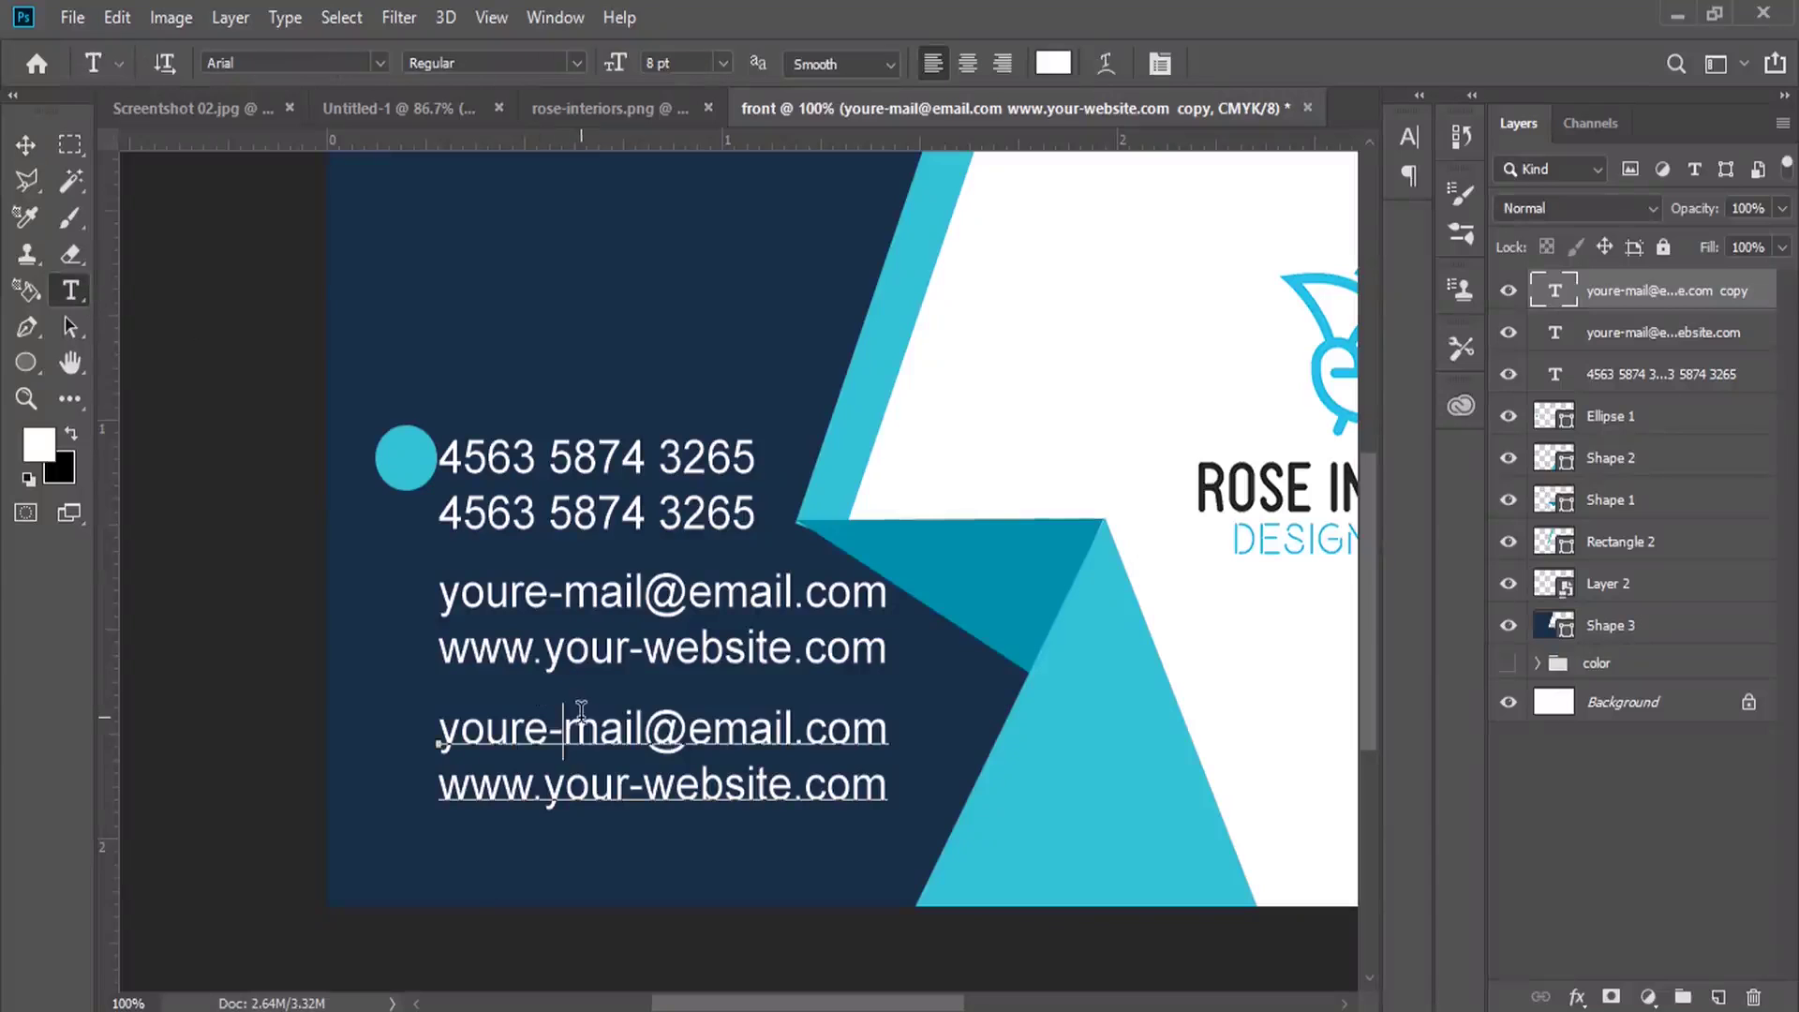
triple_click(580, 712)
key("ctrl+a")
right_click(581, 740)
left_click(653, 268)
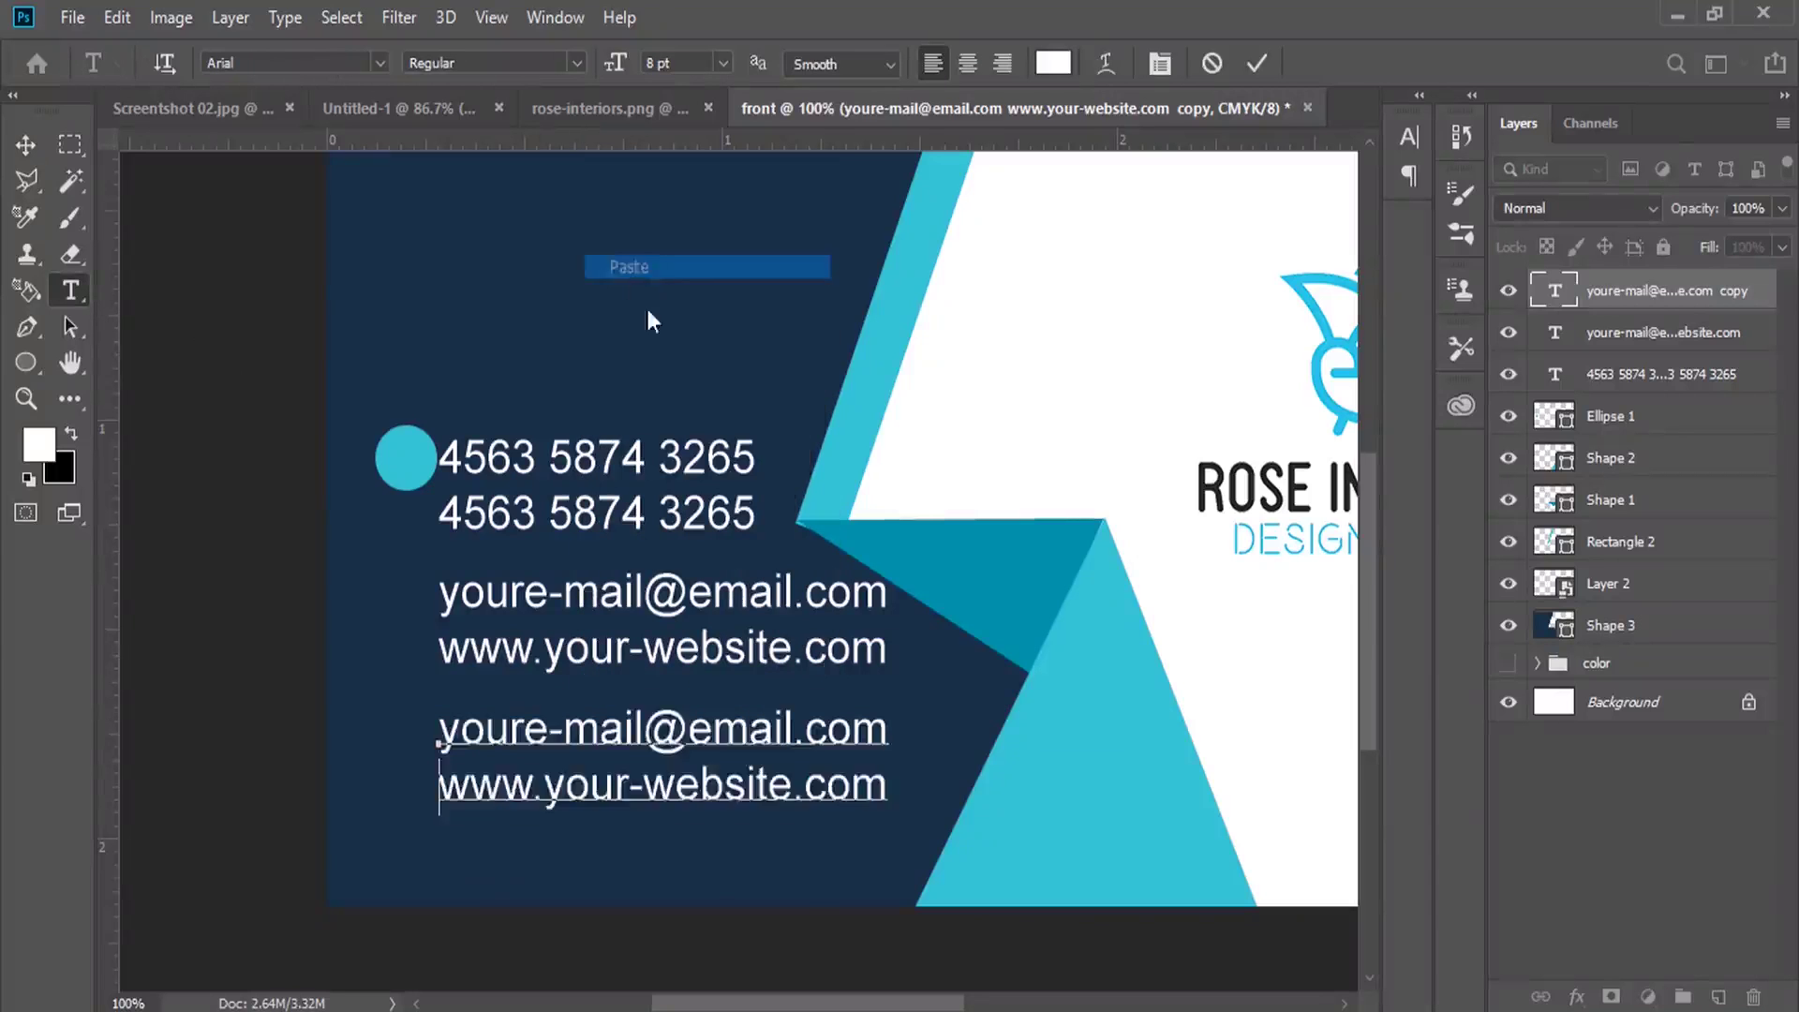
left_click(871, 733)
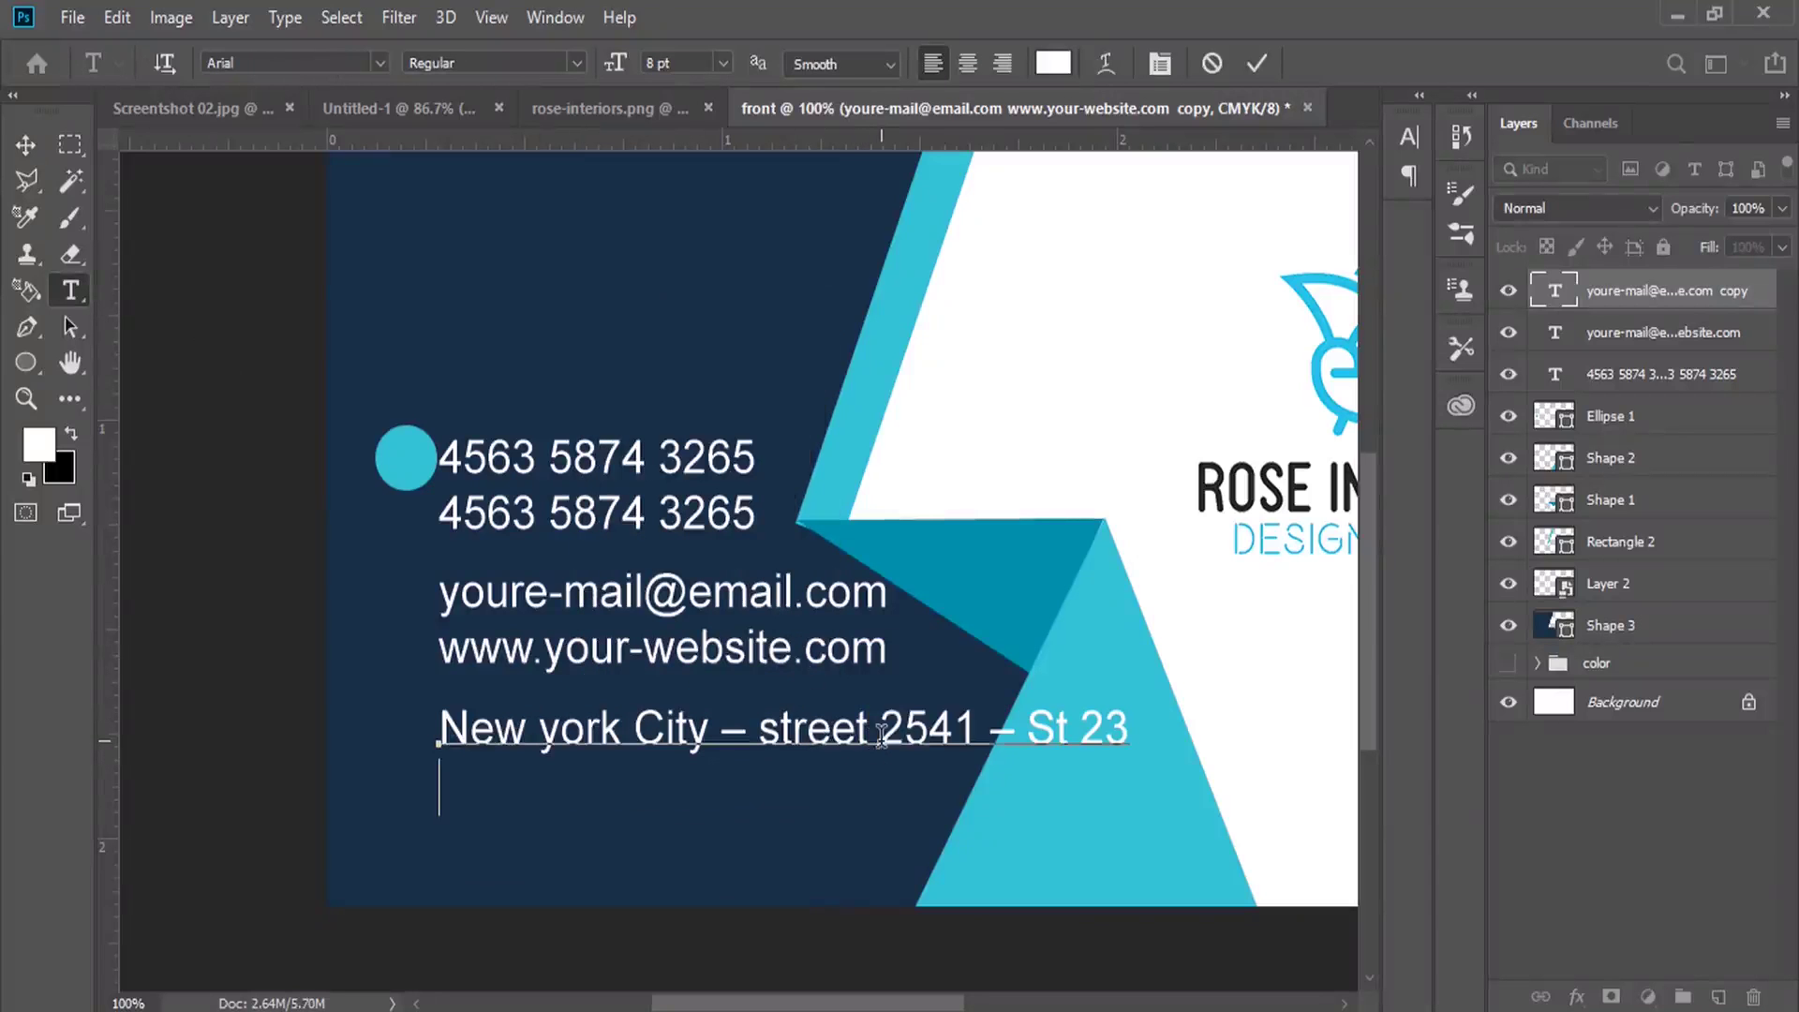
key("Return")
left_click(25, 144)
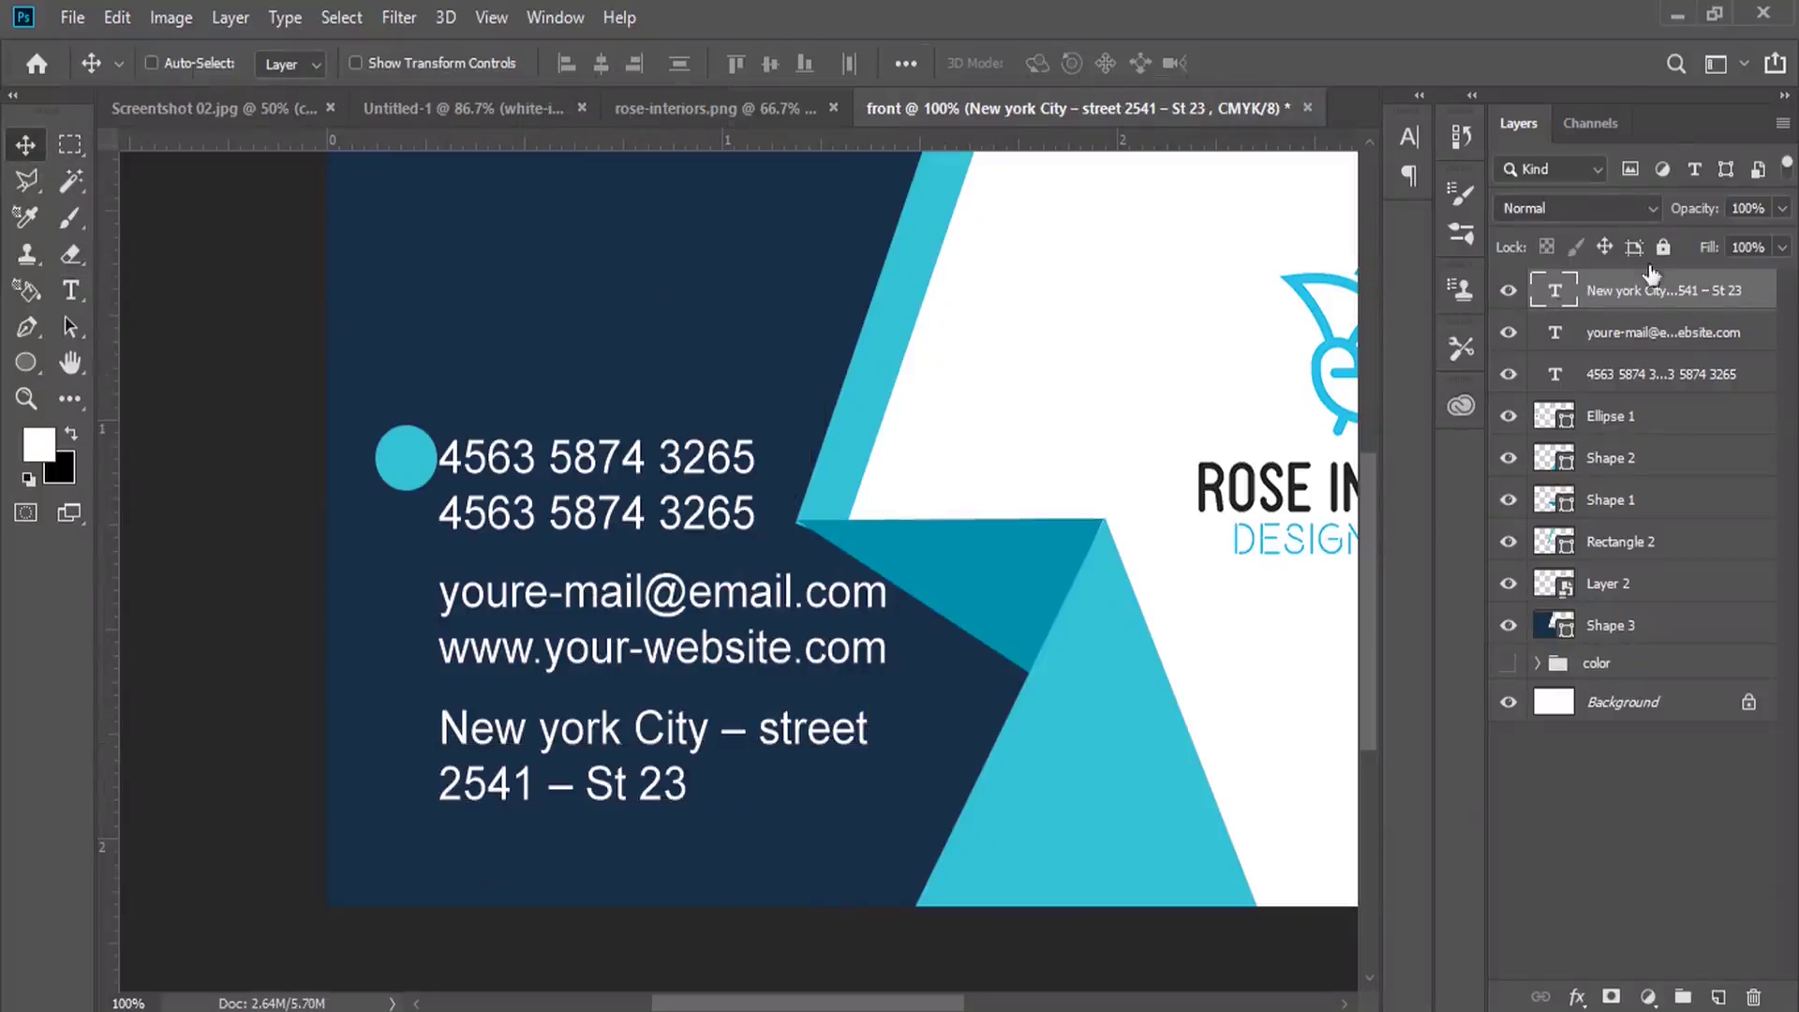
Scale the three contact text layers down to about 93%
left_click(1671, 356, "ctrl")
key("ctrl+t")
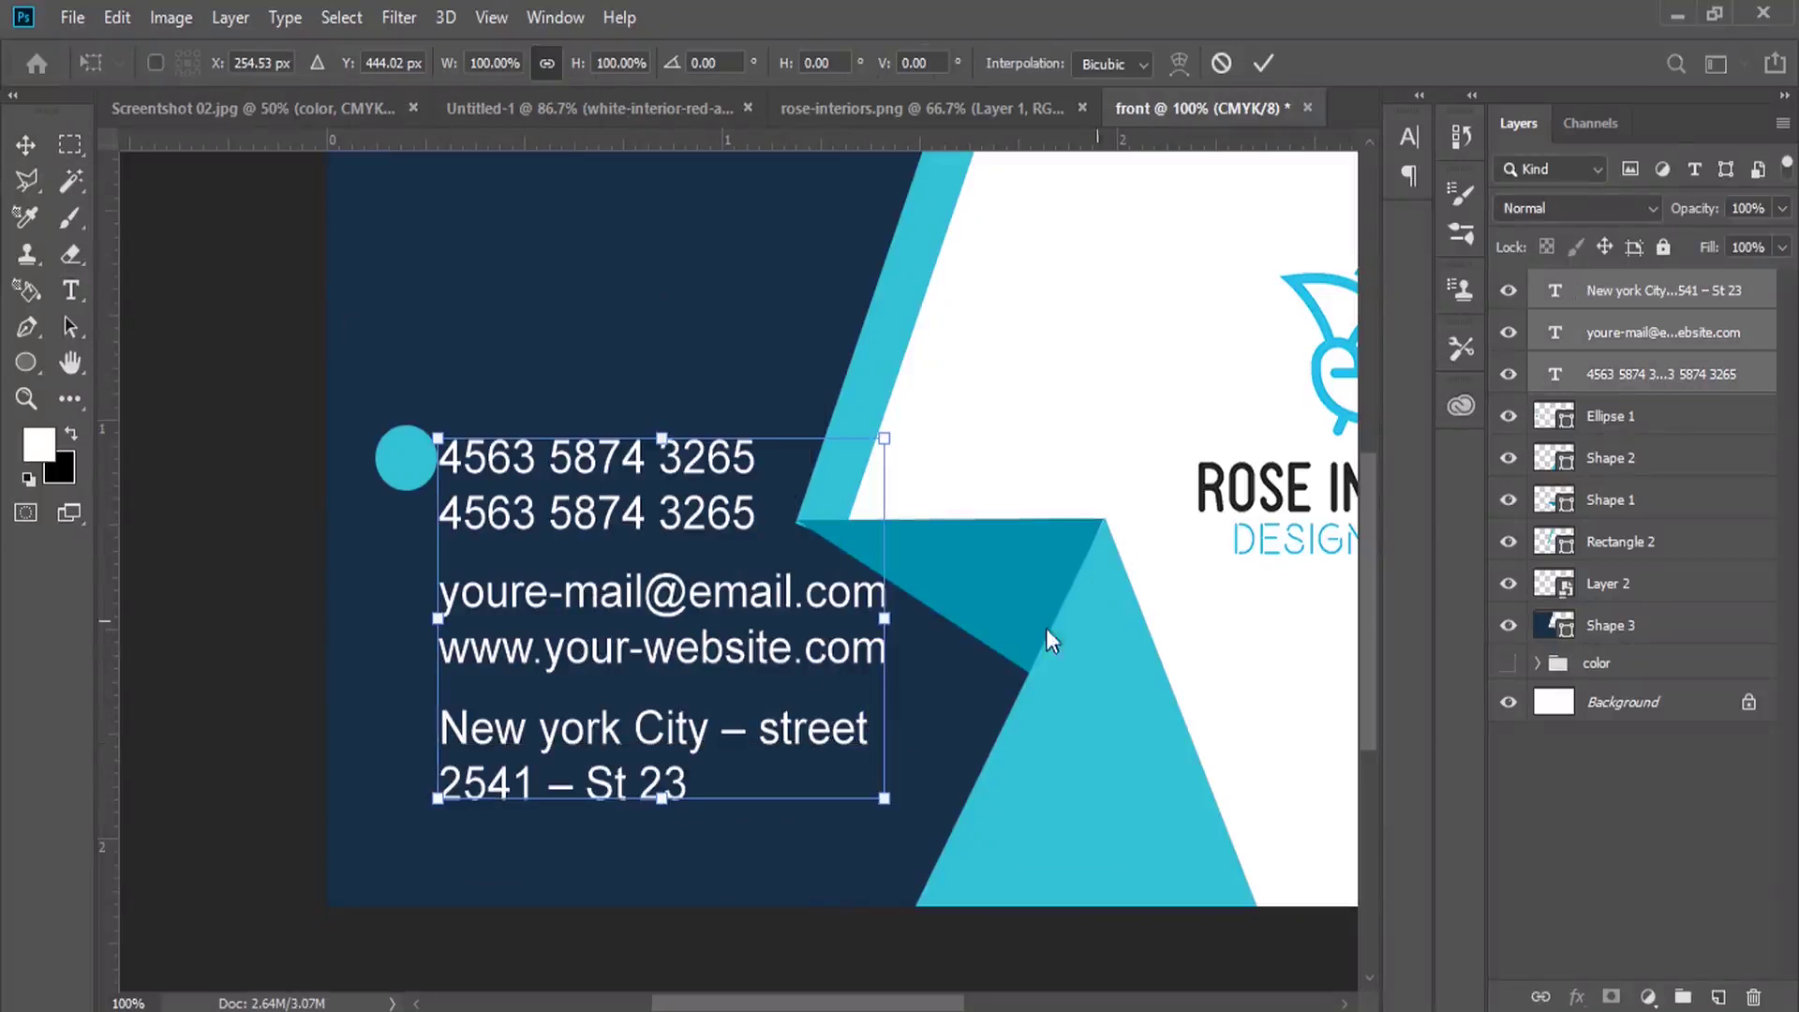
left_click_drag(888, 794, 854, 772)
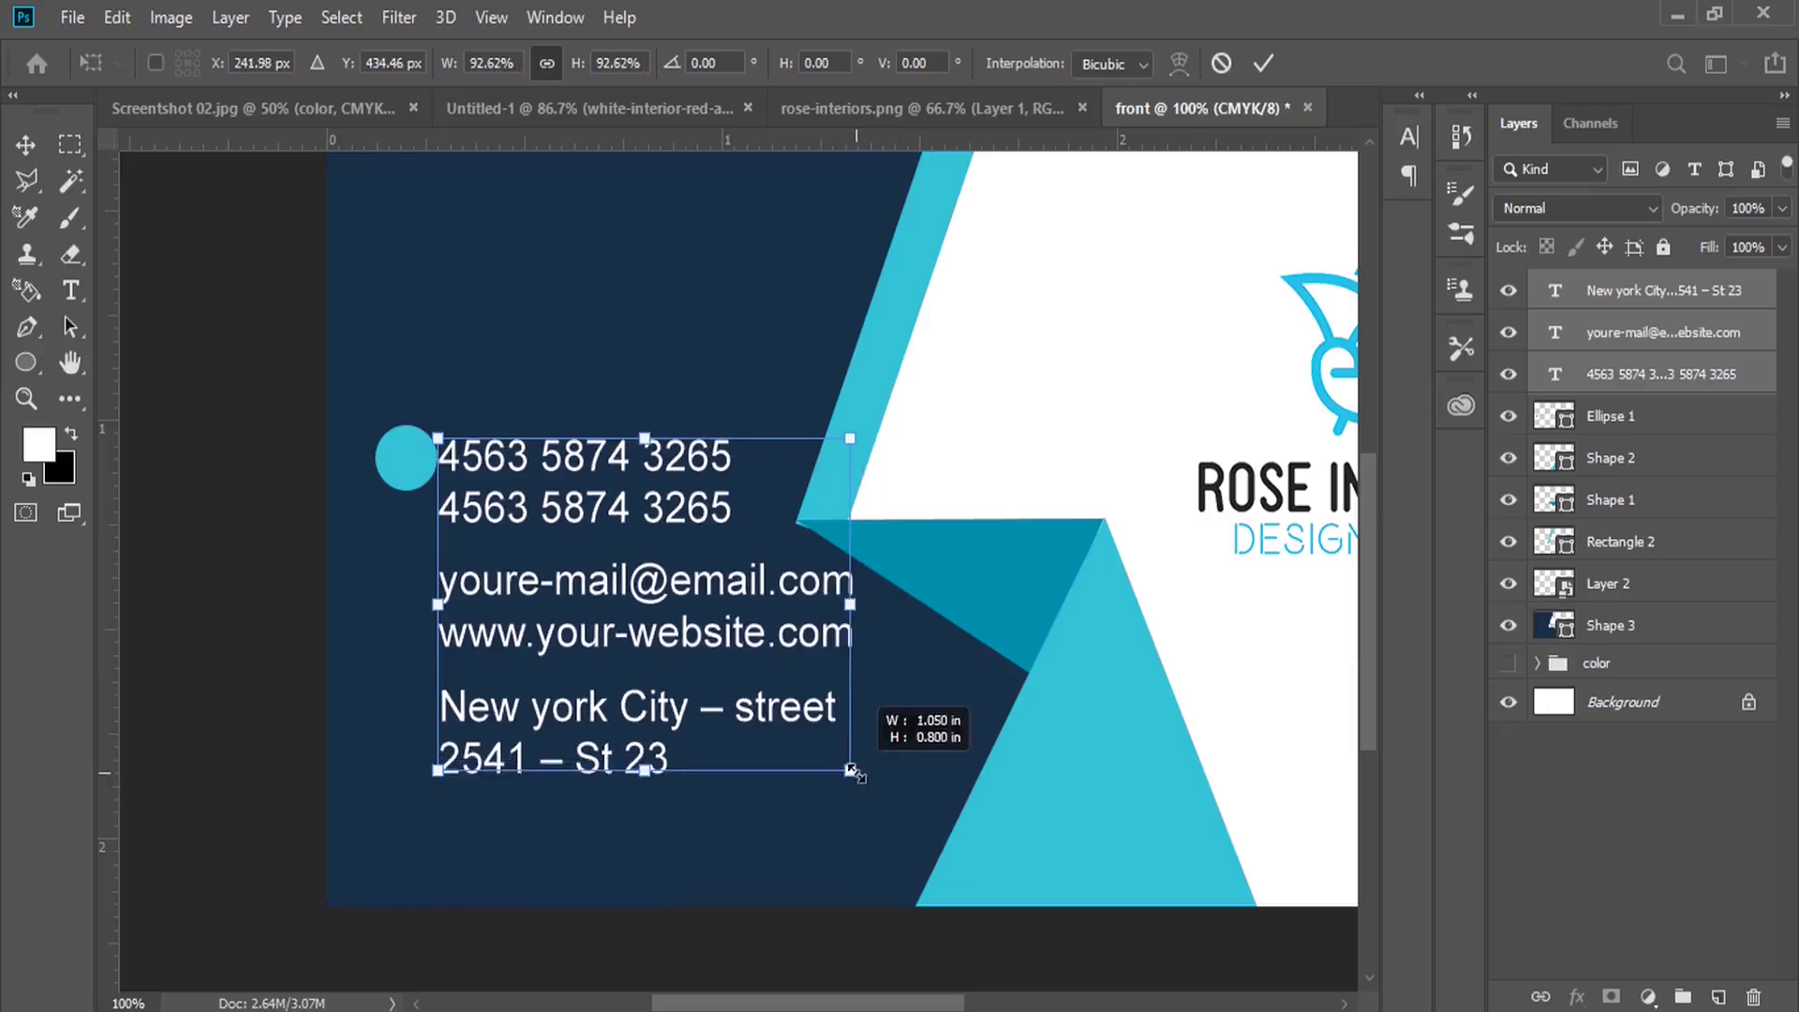
Apply the resize, shift the contact text down and right, and move the circle beside the phone numbers
key("Return")
left_click_drag(750, 618, 765, 663)
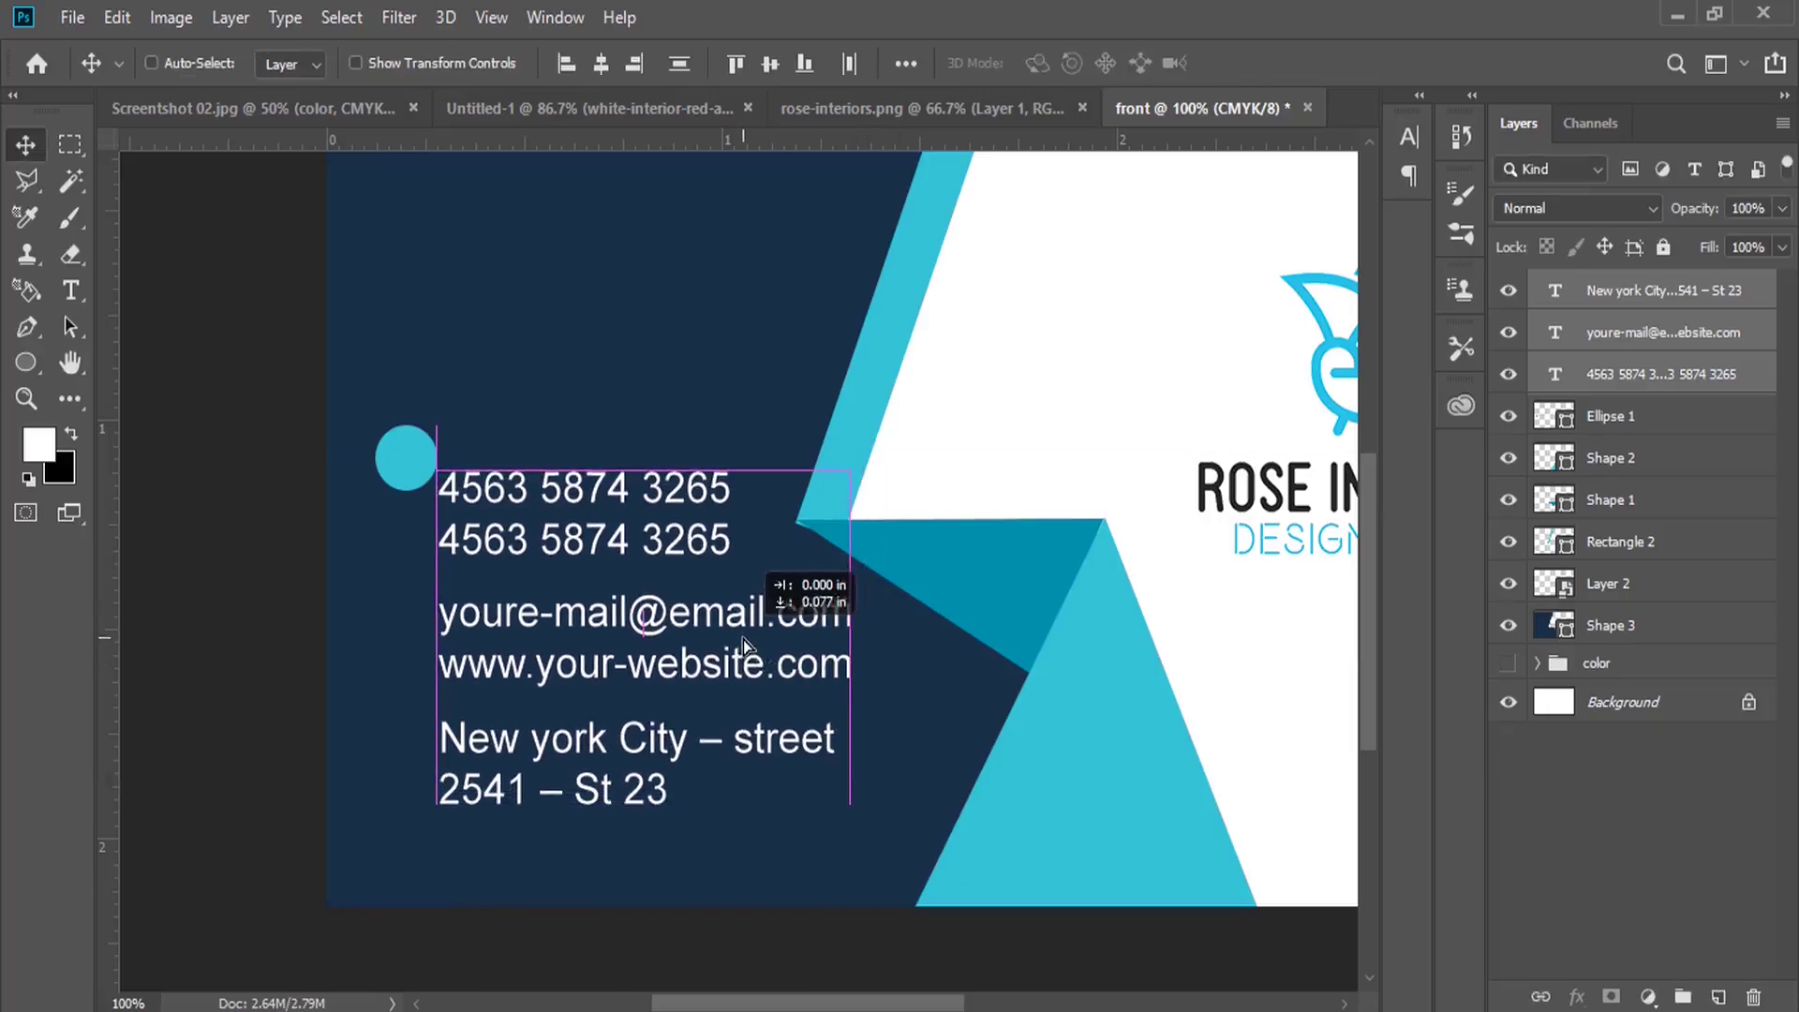
key("Right")
key("Right")
key("Right")
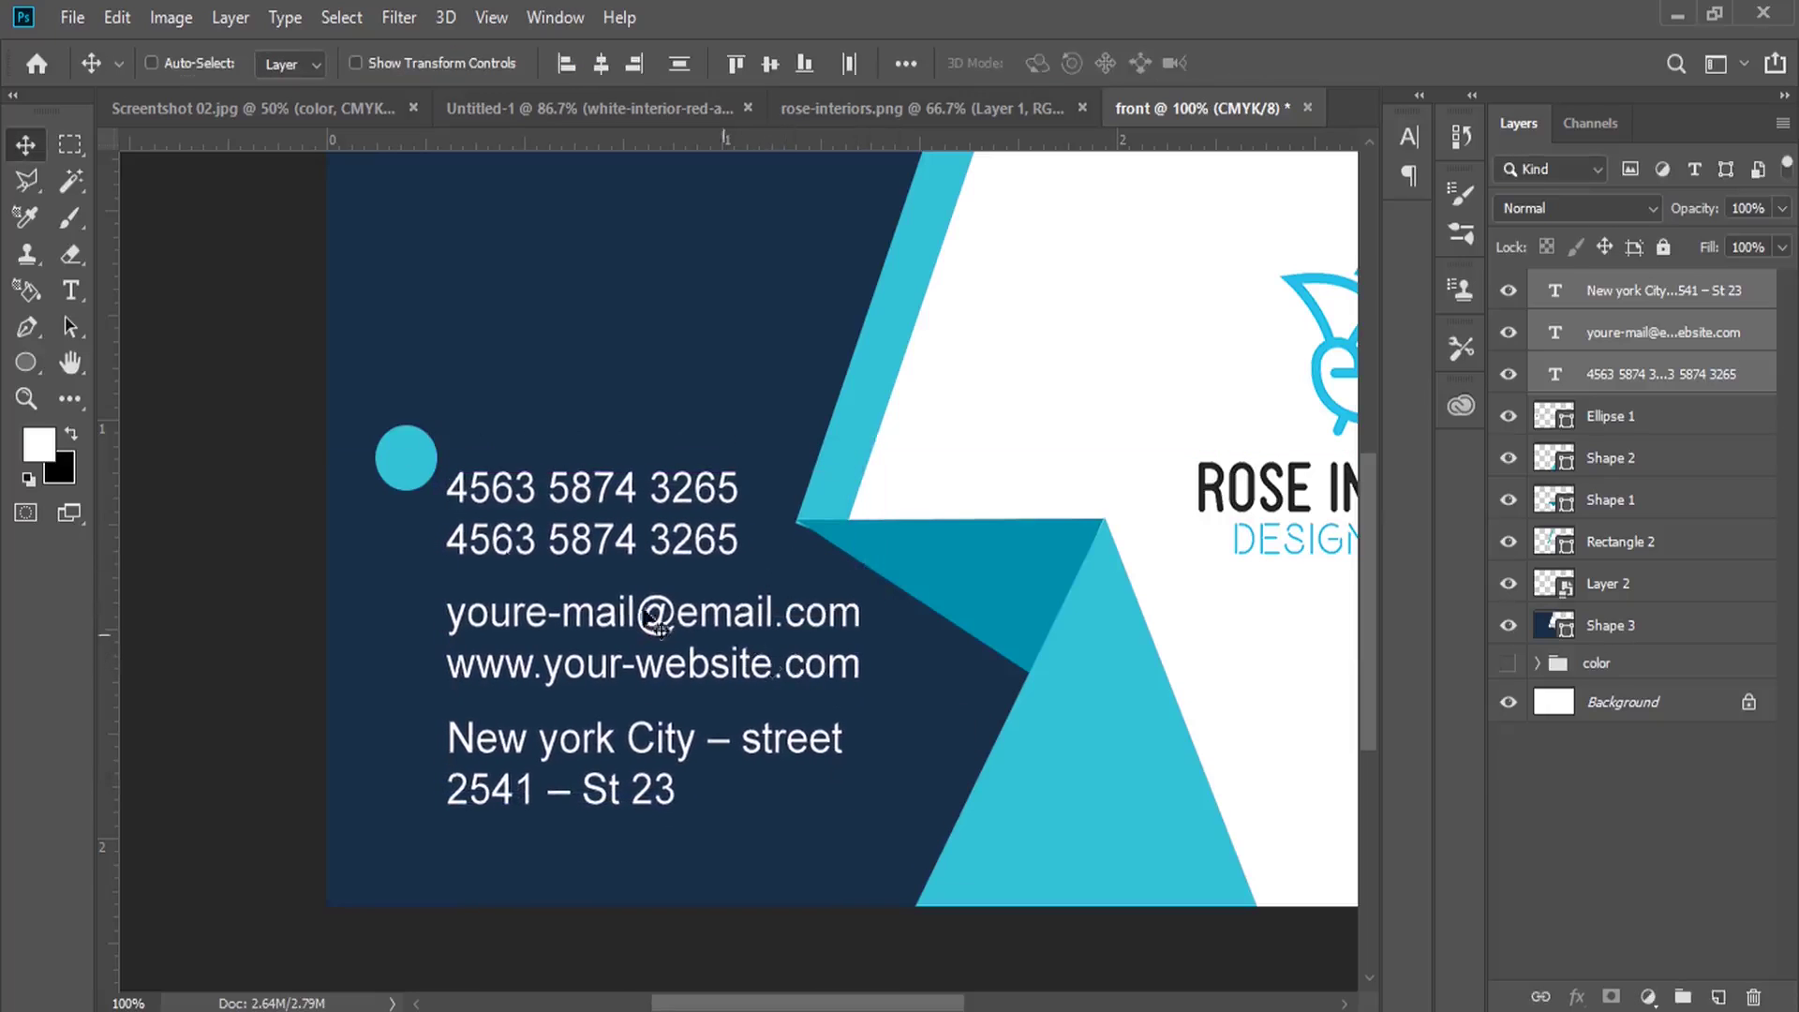
right_click(432, 459)
left_click(431, 445)
left_click_drag(426, 464, 426, 753)
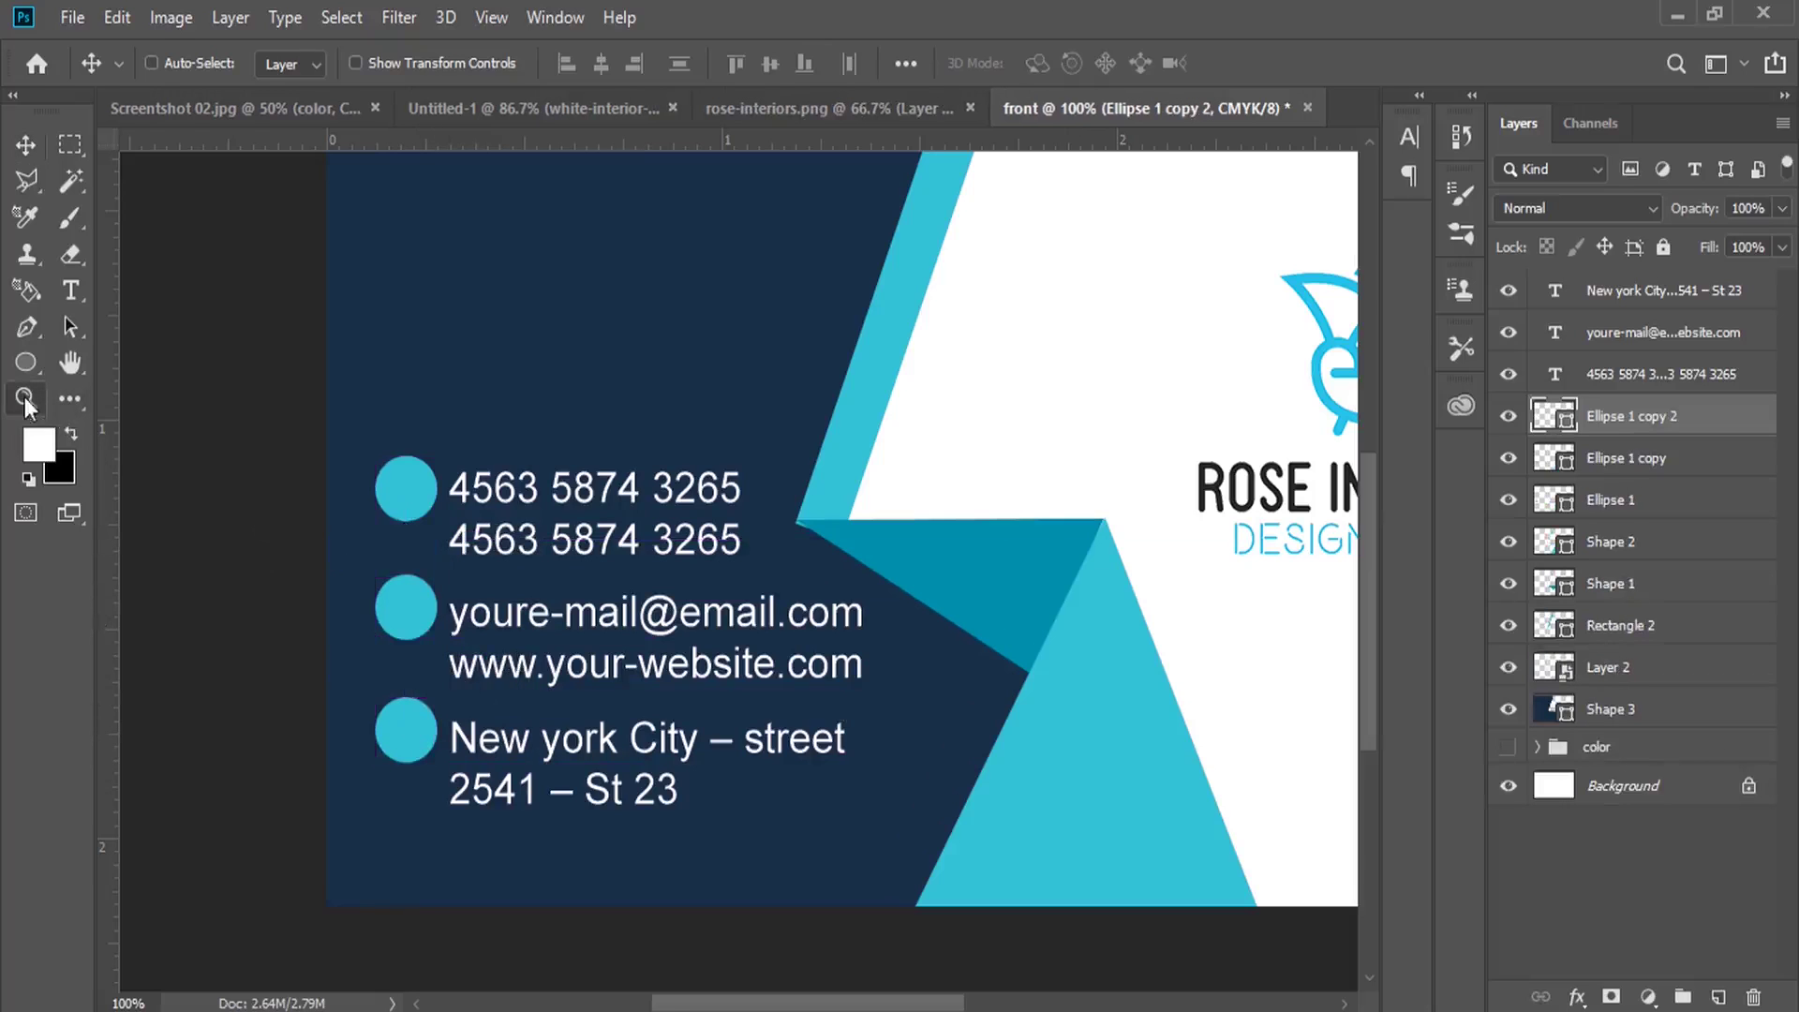
left_click(25, 398)
left_click(362, 529)
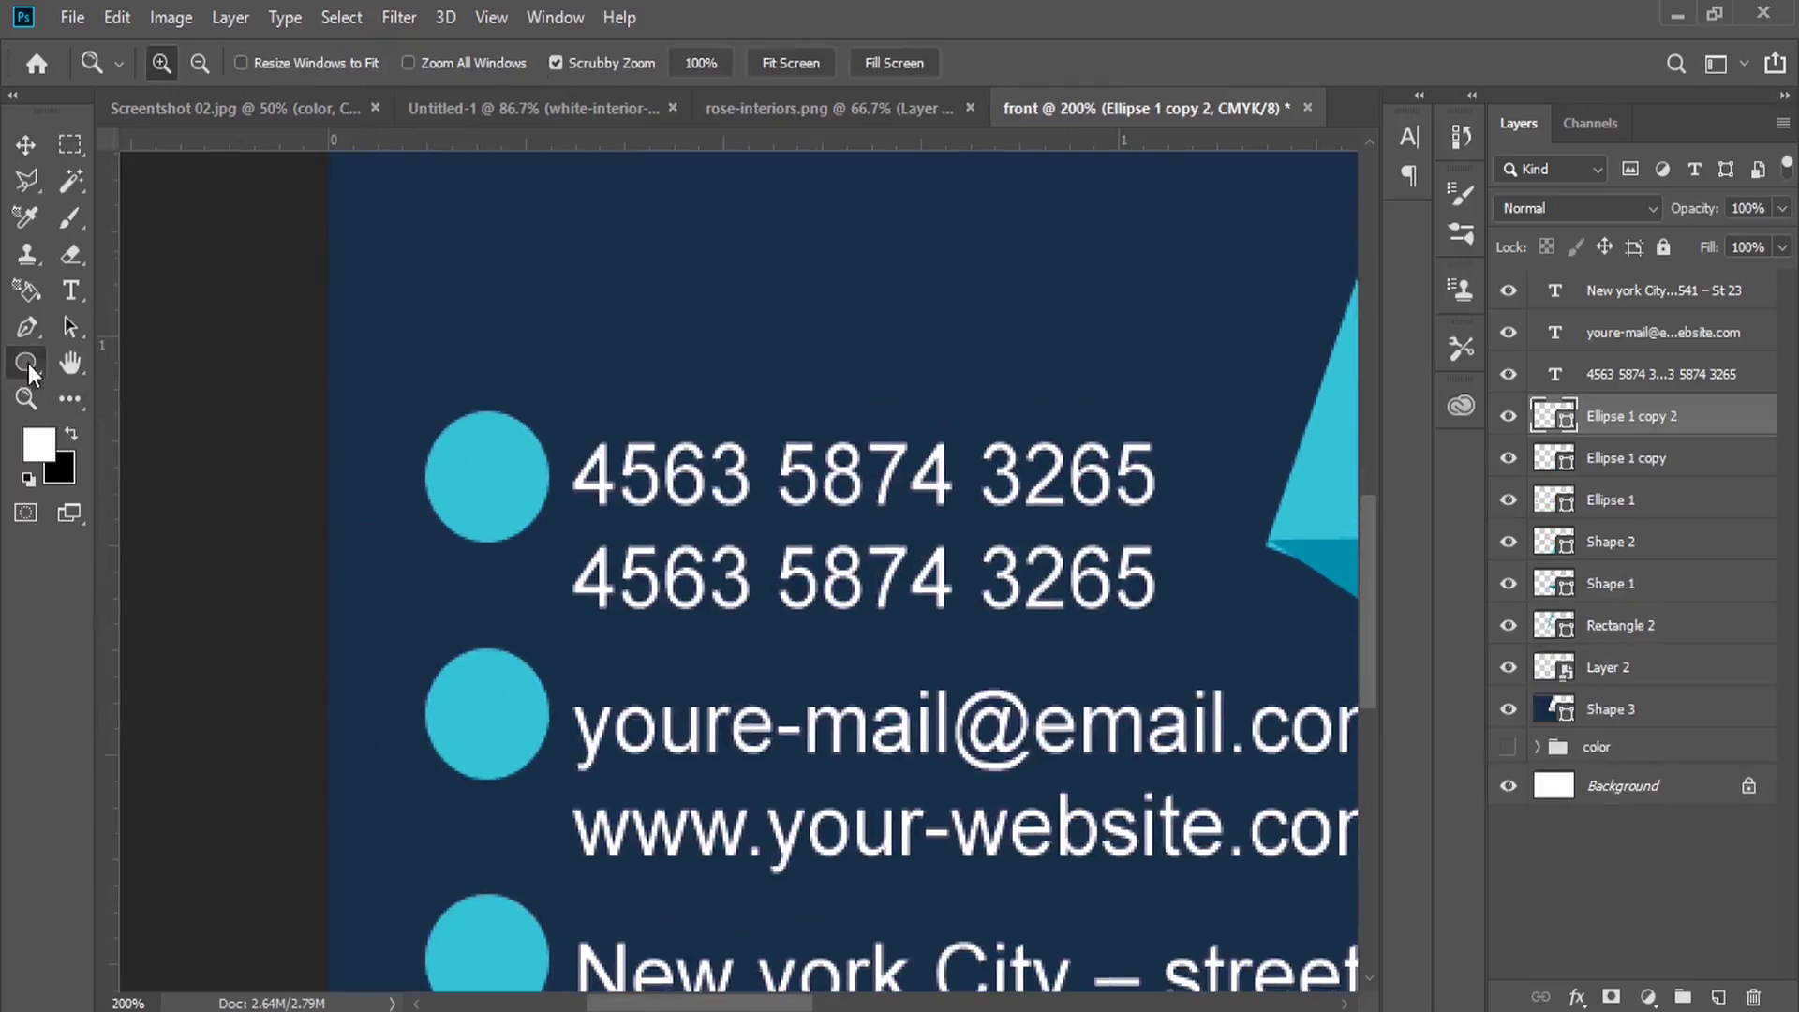
Draw a white telephone custom shape inside the top cyan circle
left_click(28, 366)
right_click(28, 365)
left_click(141, 497)
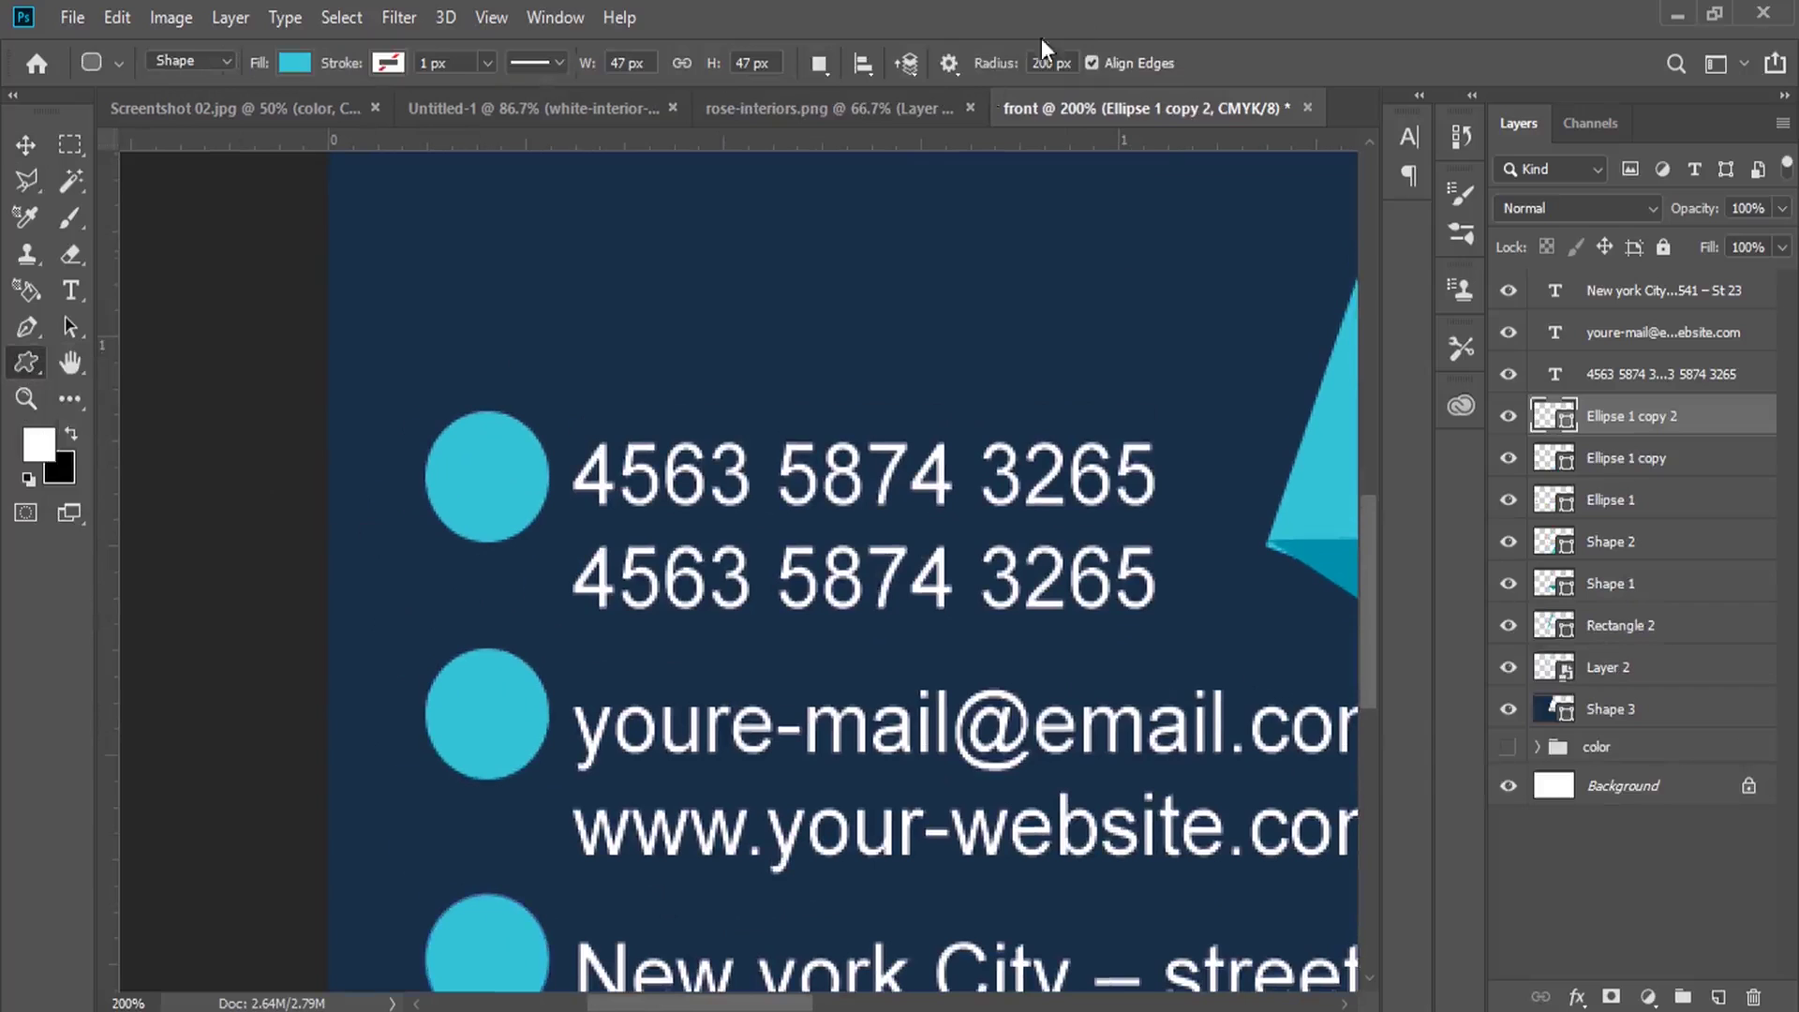
left_click(1071, 62)
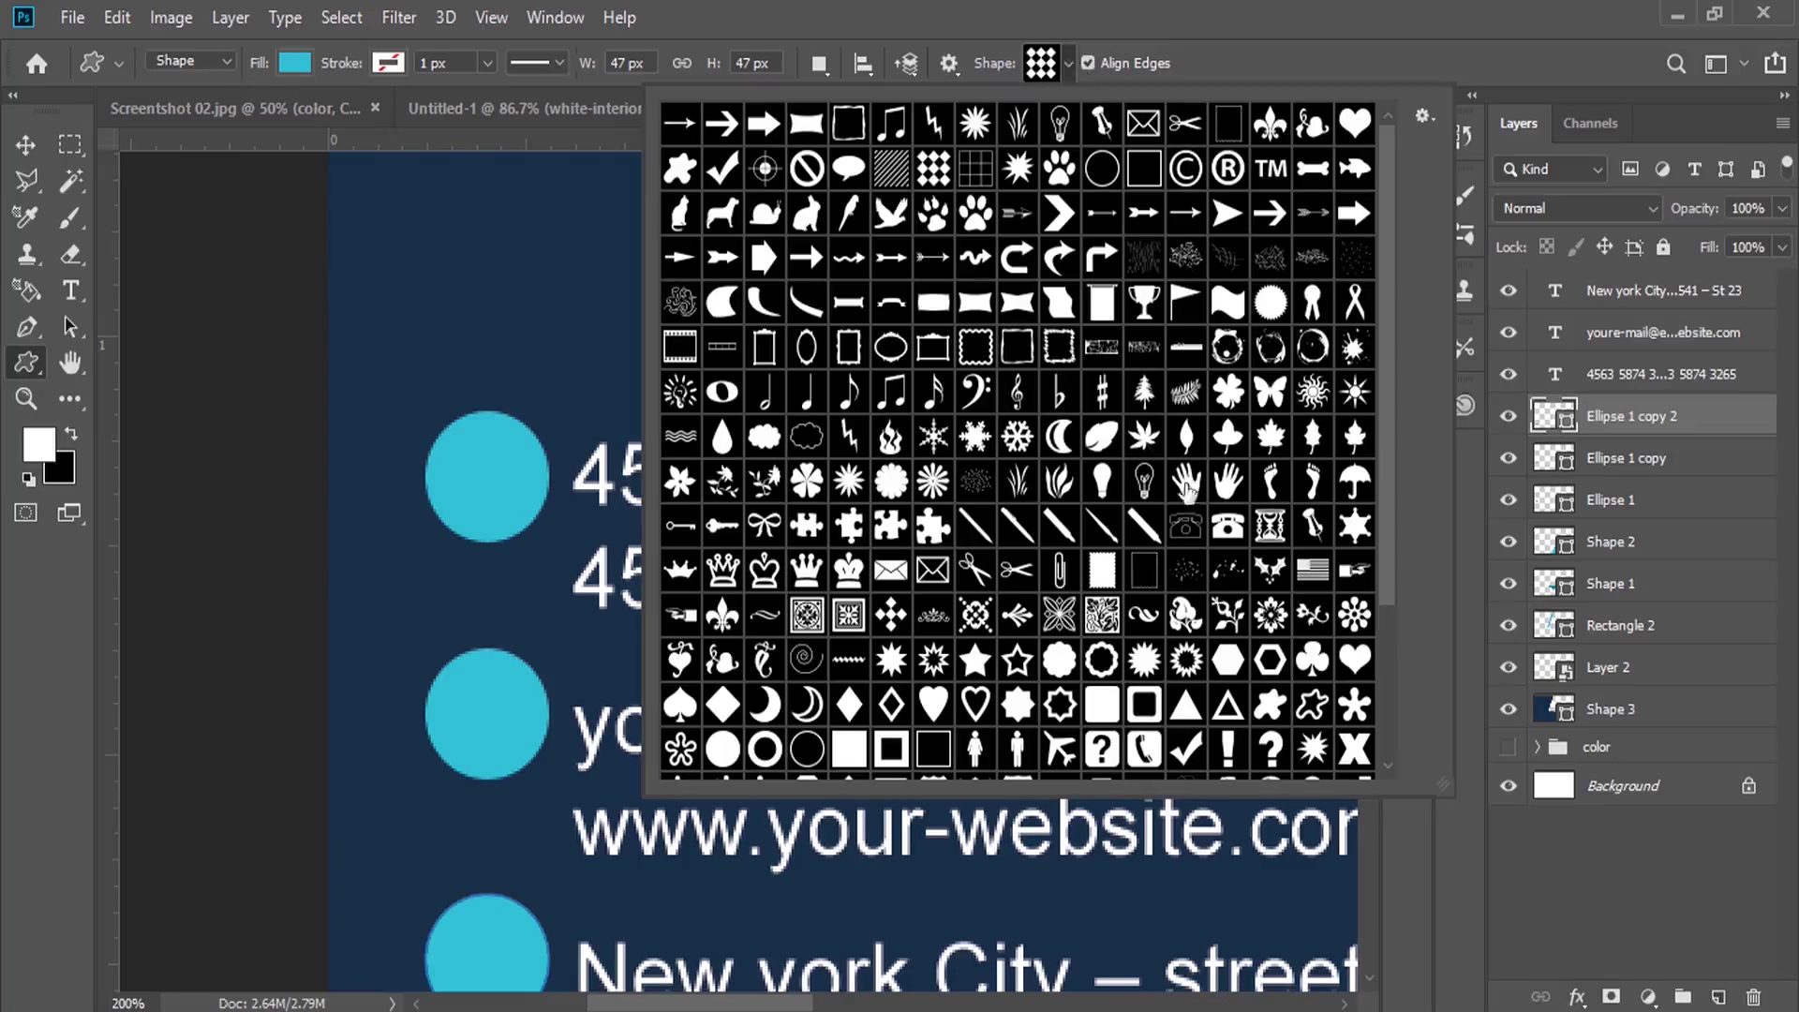
left_click_drag(1383, 437, 1390, 657)
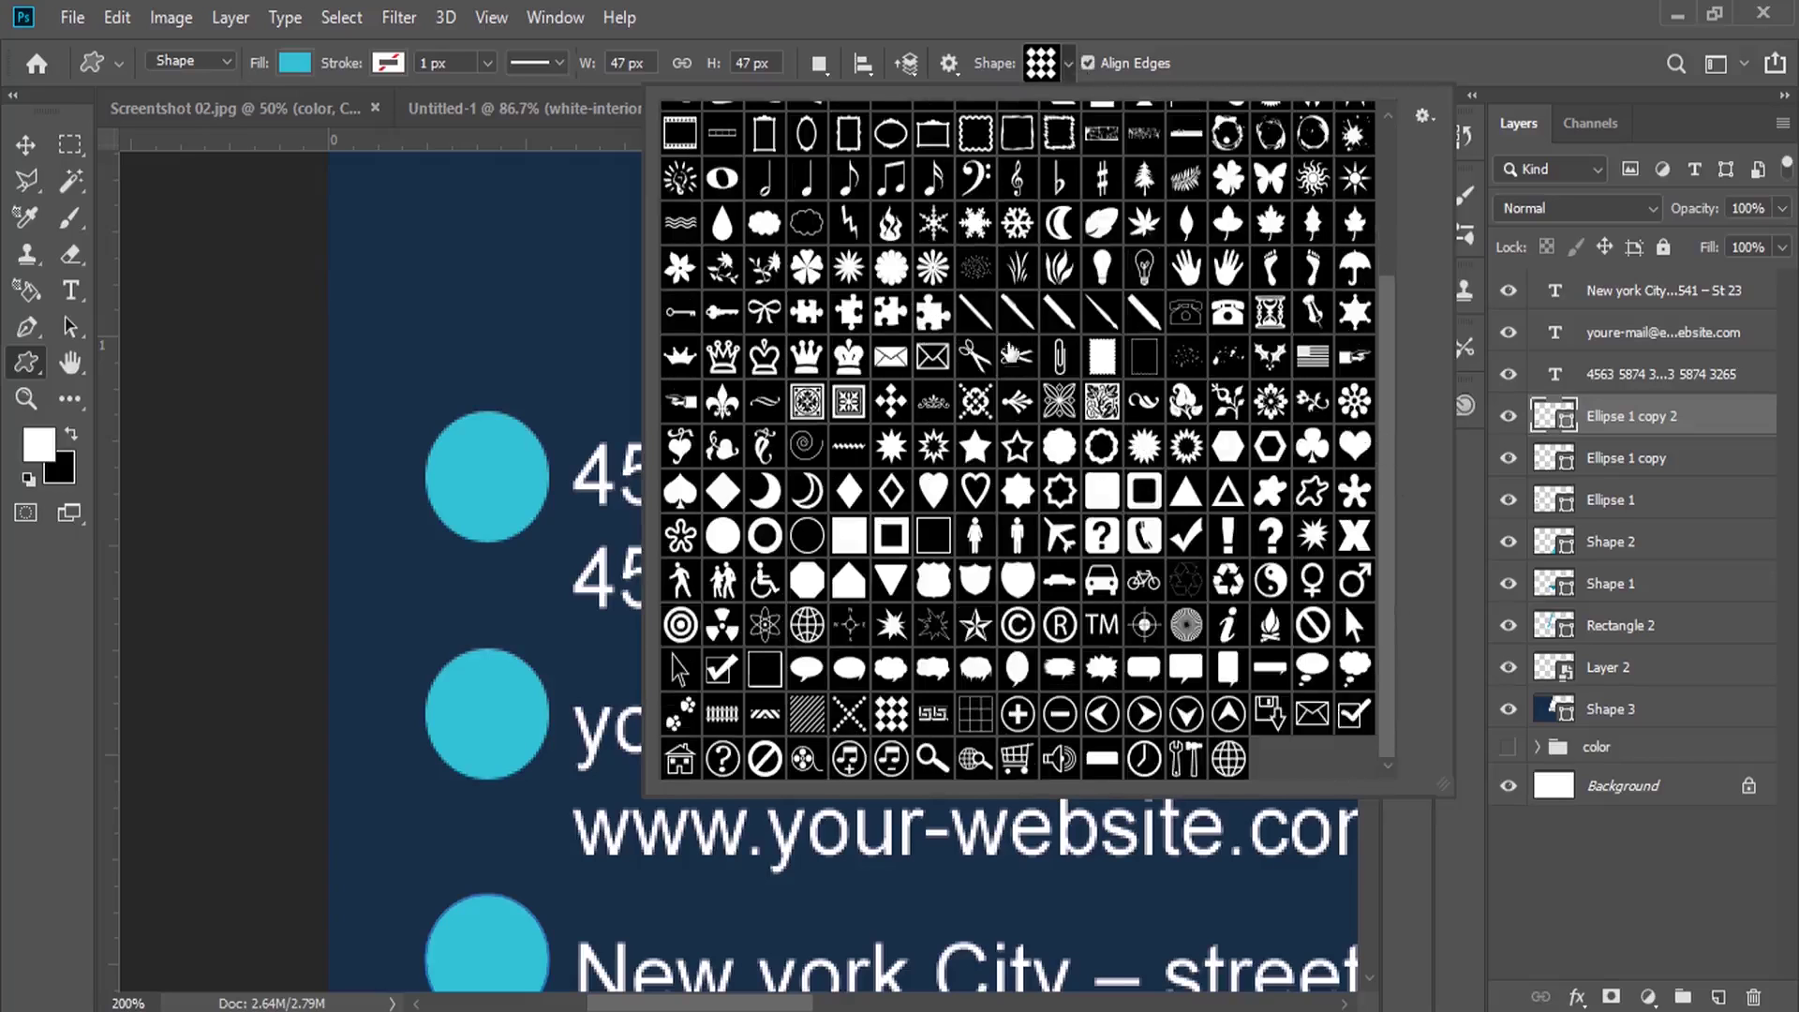
left_click(1143, 535)
left_click(1158, 68)
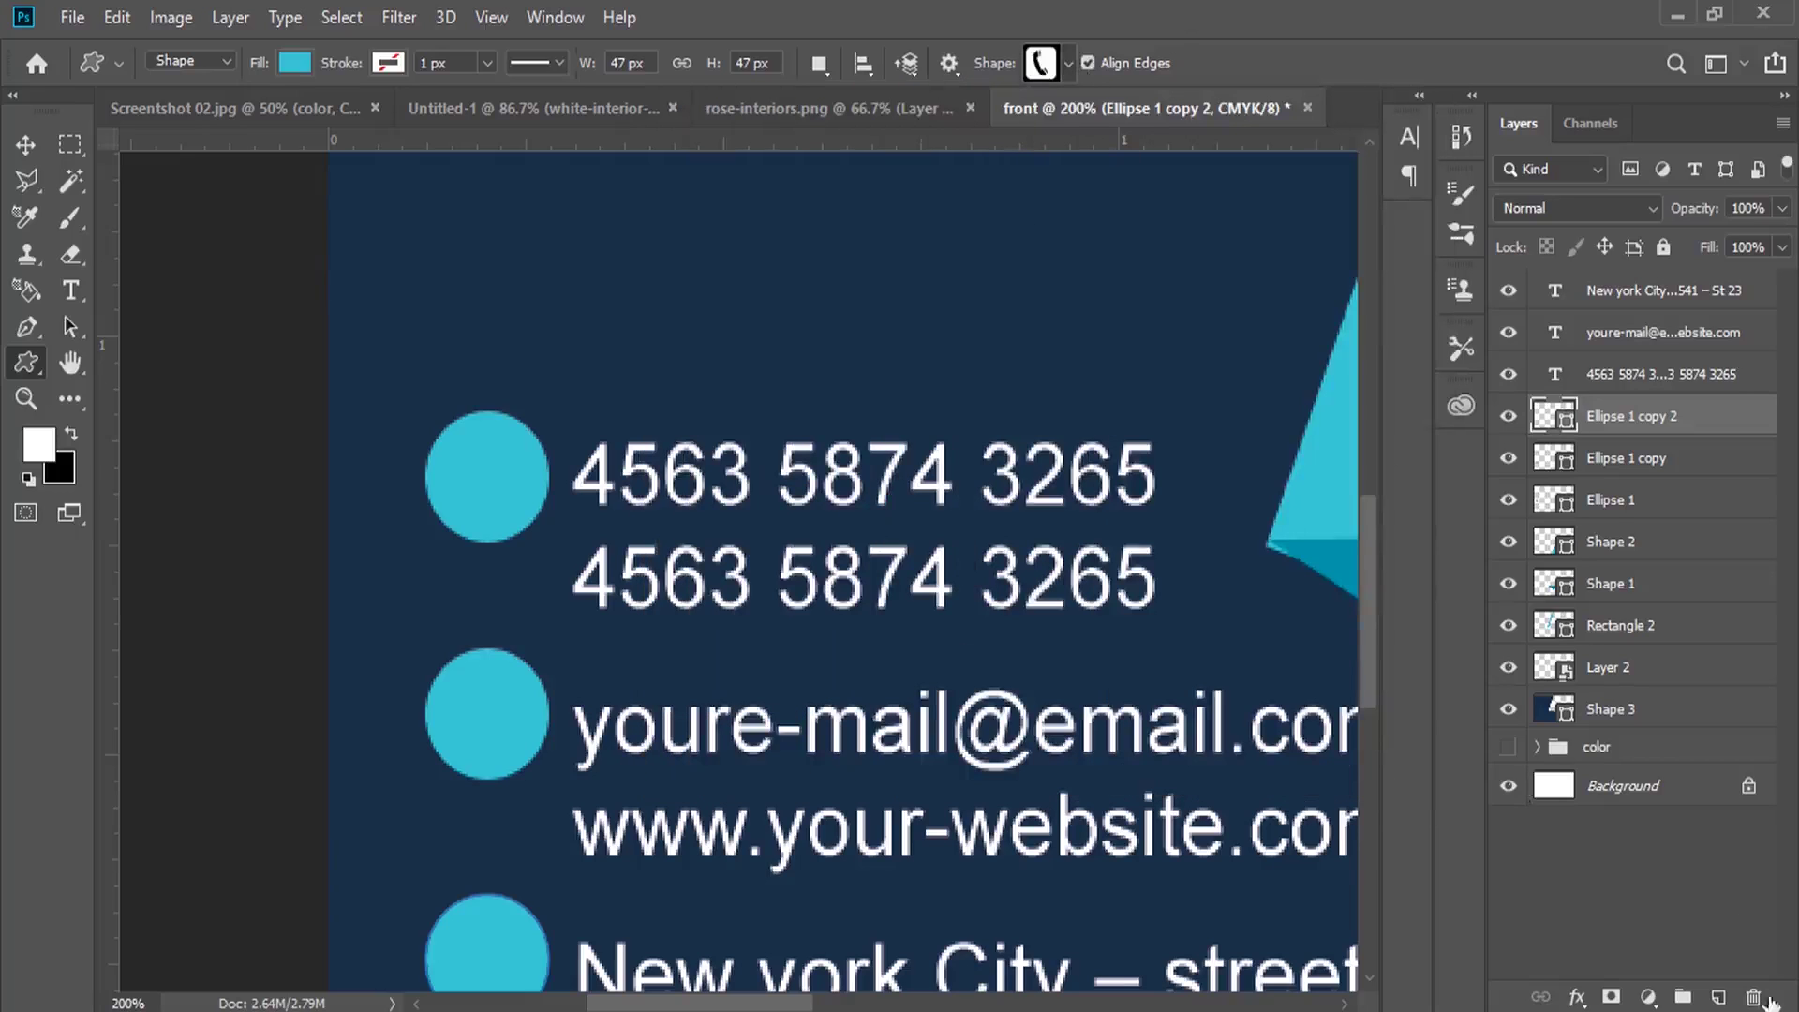
left_click(1717, 999)
left_click_drag(450, 434, 521, 507)
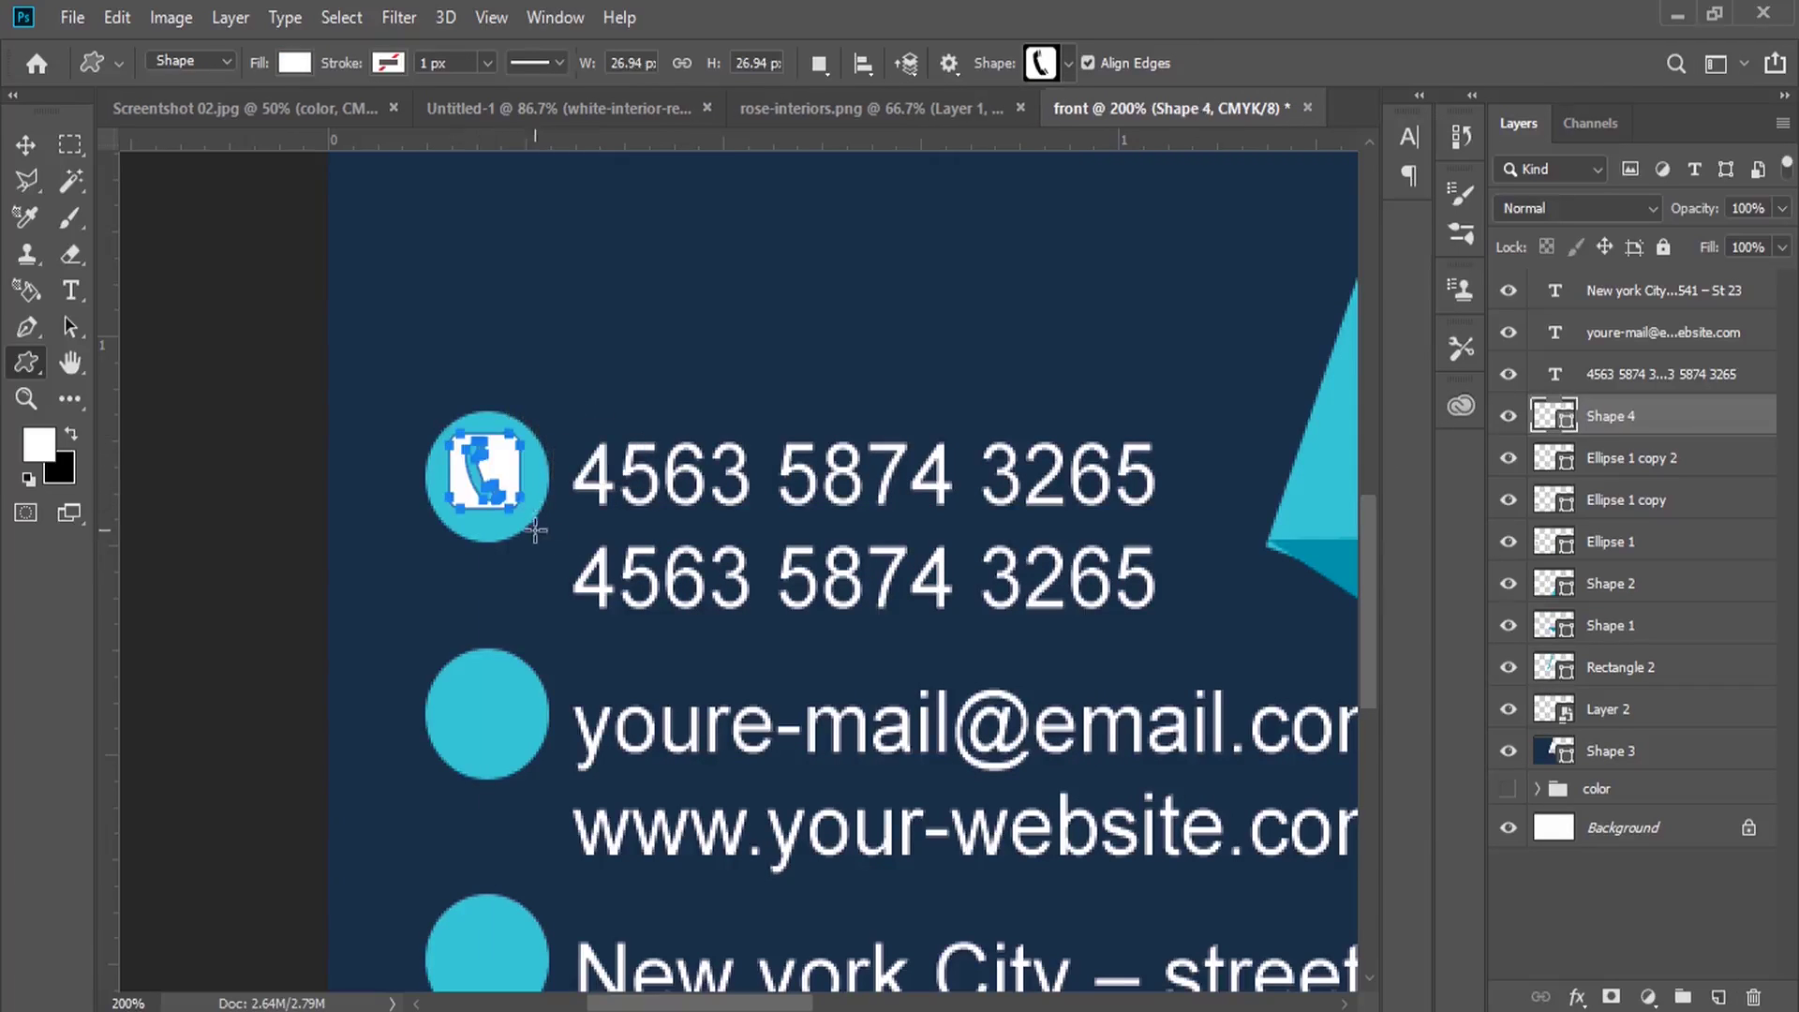
left_click(26, 145)
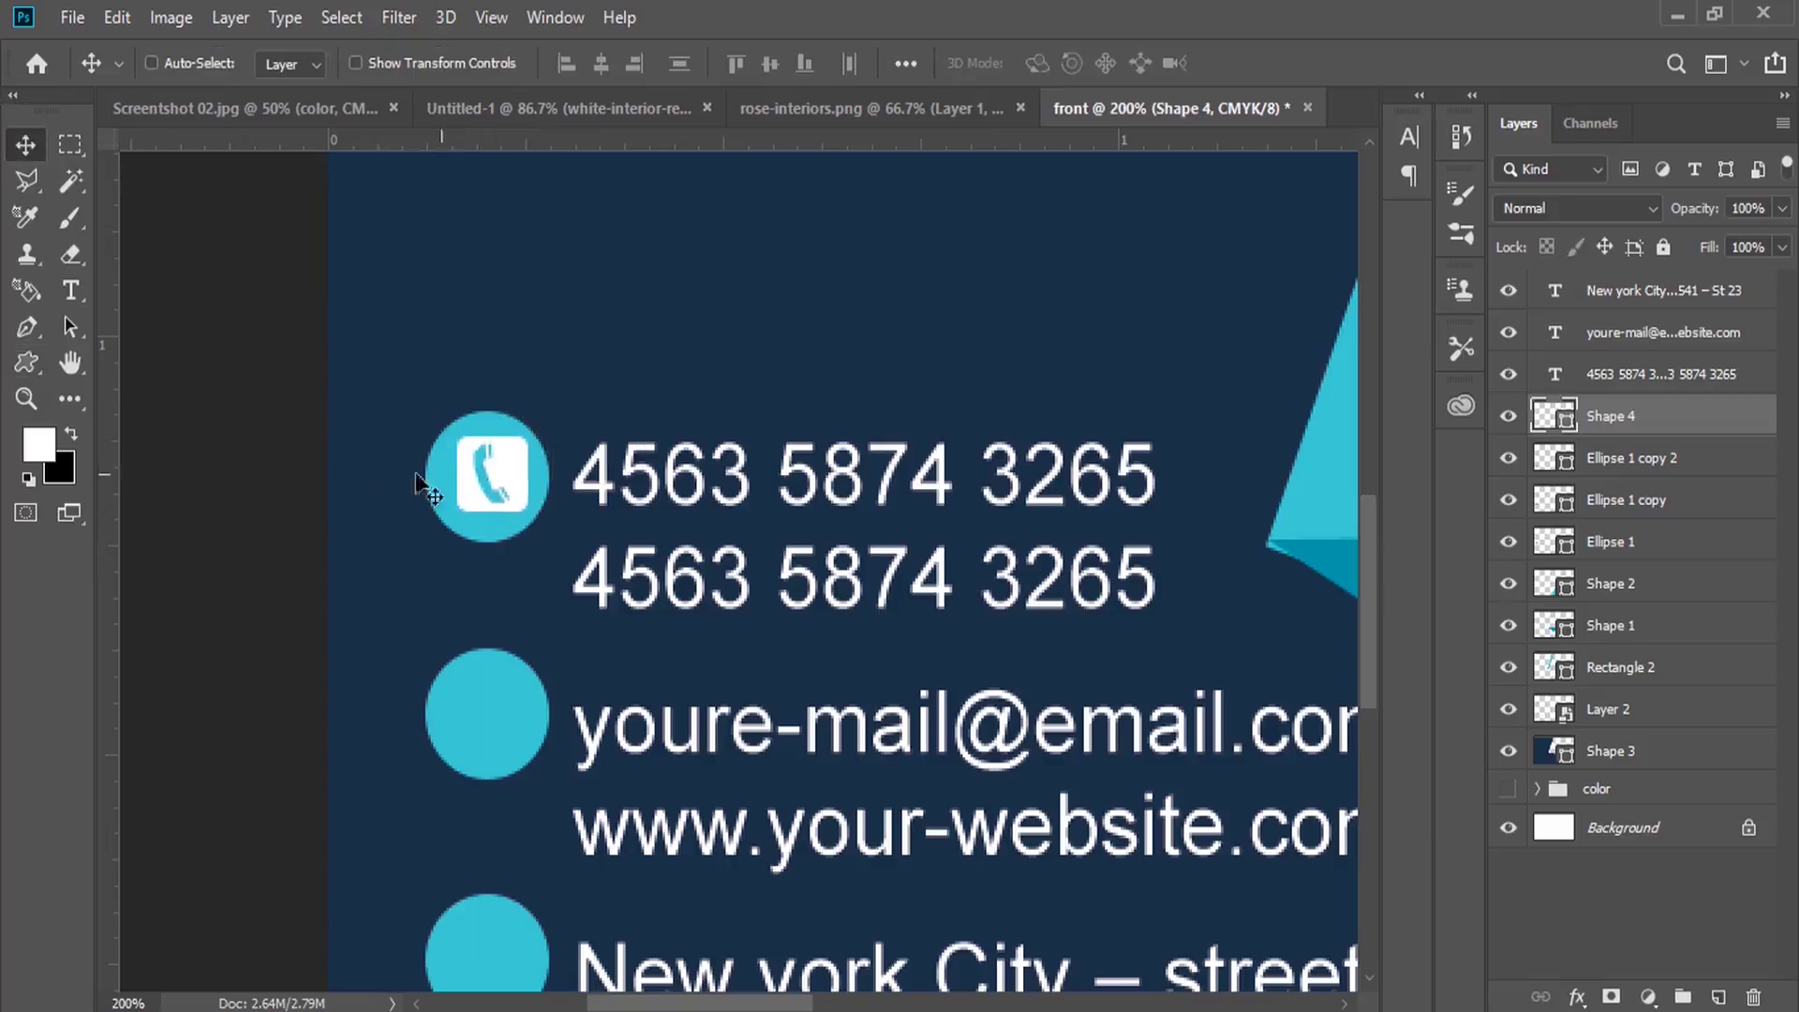
Draw a white globe custom shape inside the second cyan circle
left_click(26, 363)
left_click(1069, 63)
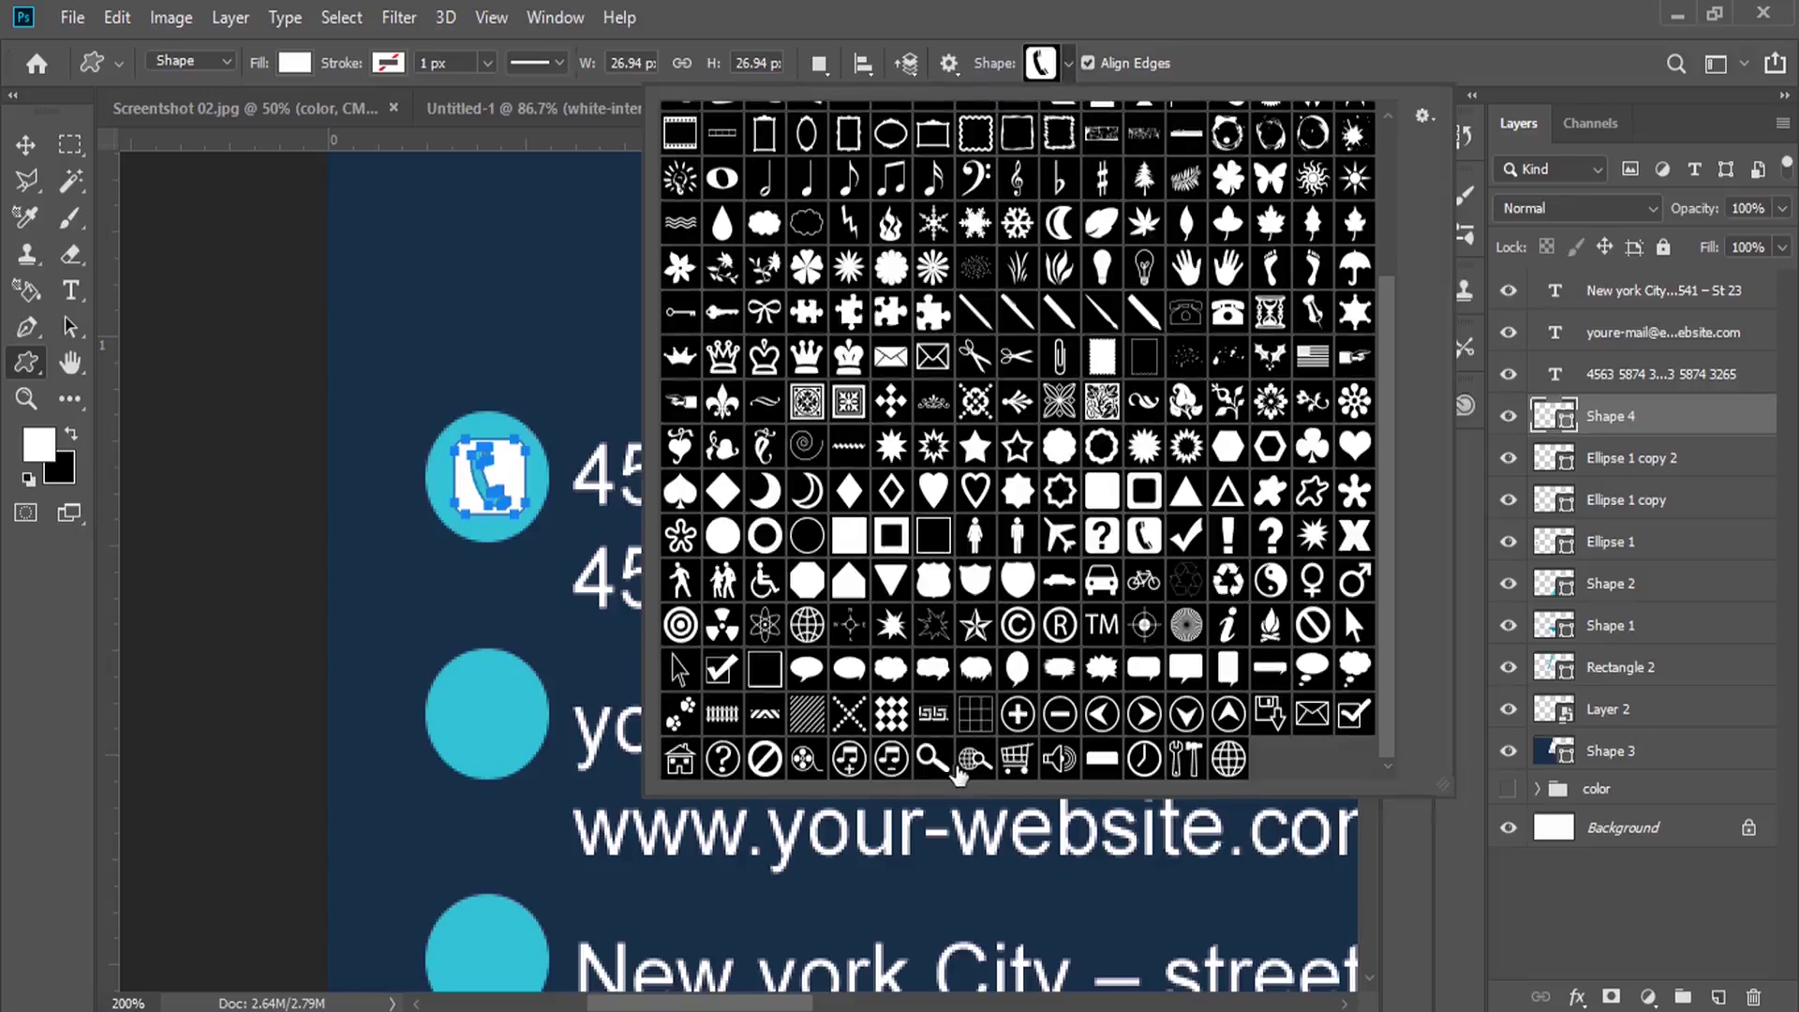
left_click(1228, 761)
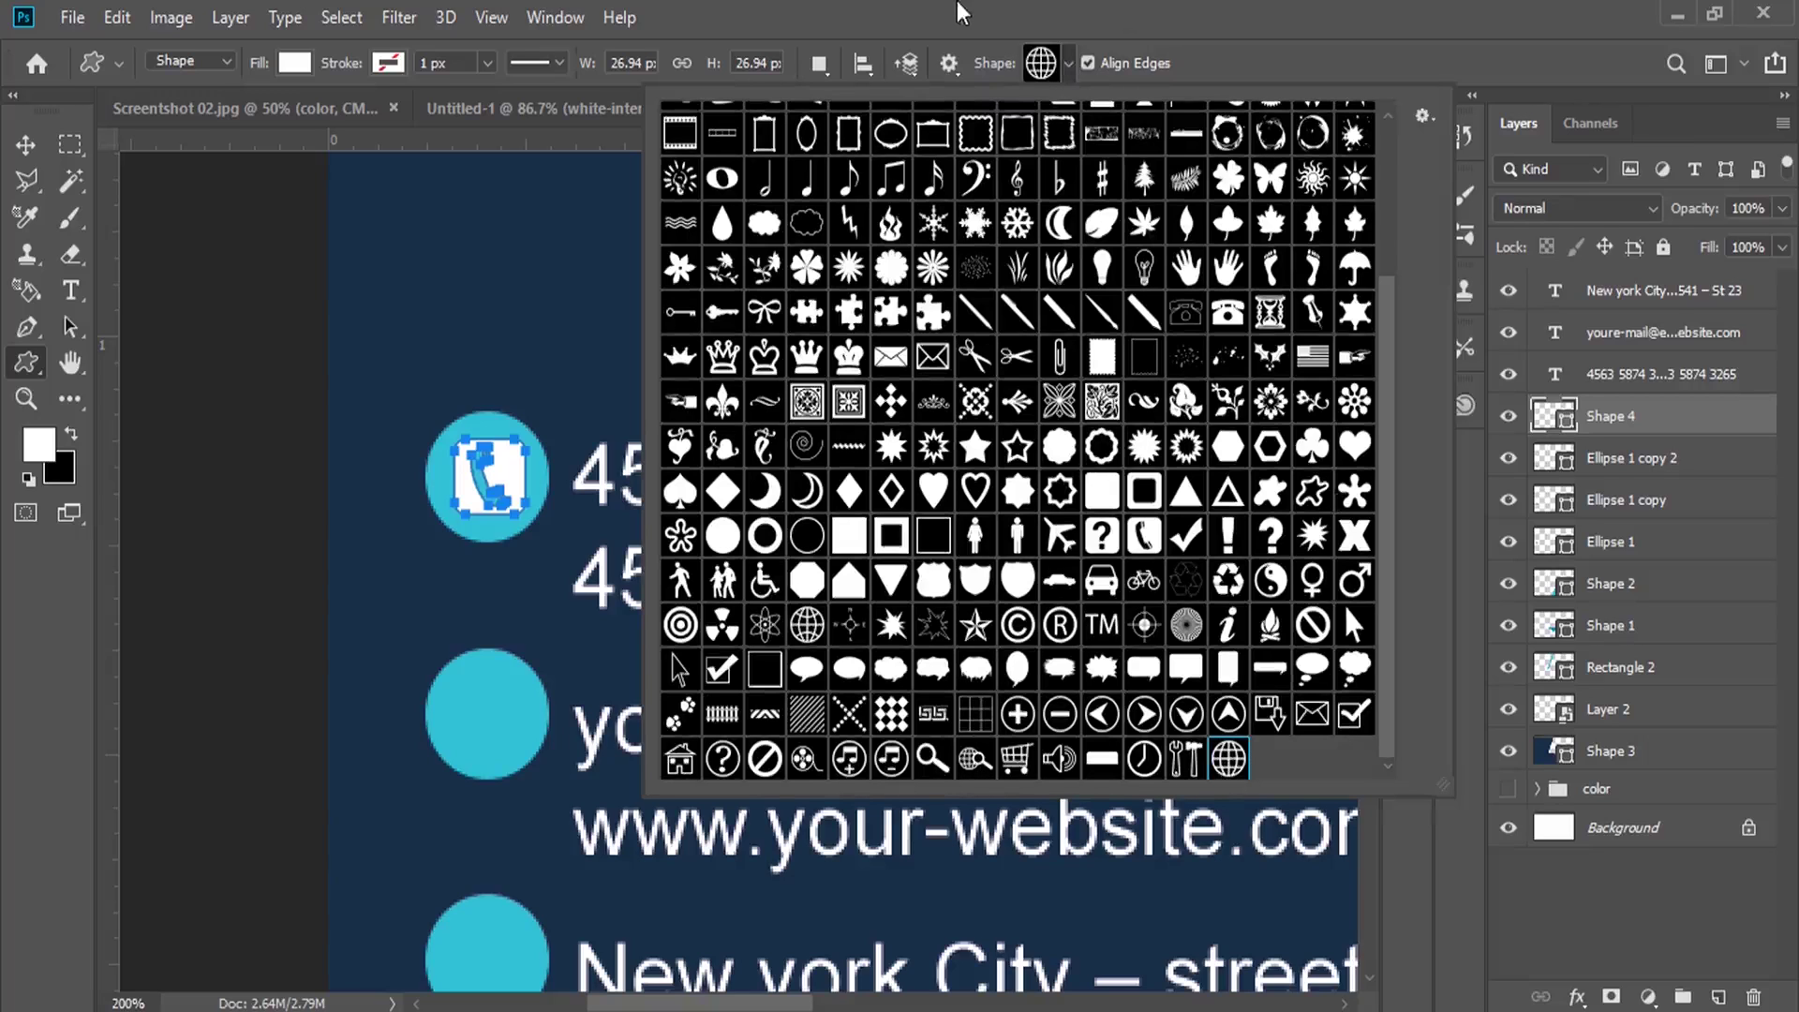
left_click(869, 11)
left_click_drag(456, 675, 535, 757)
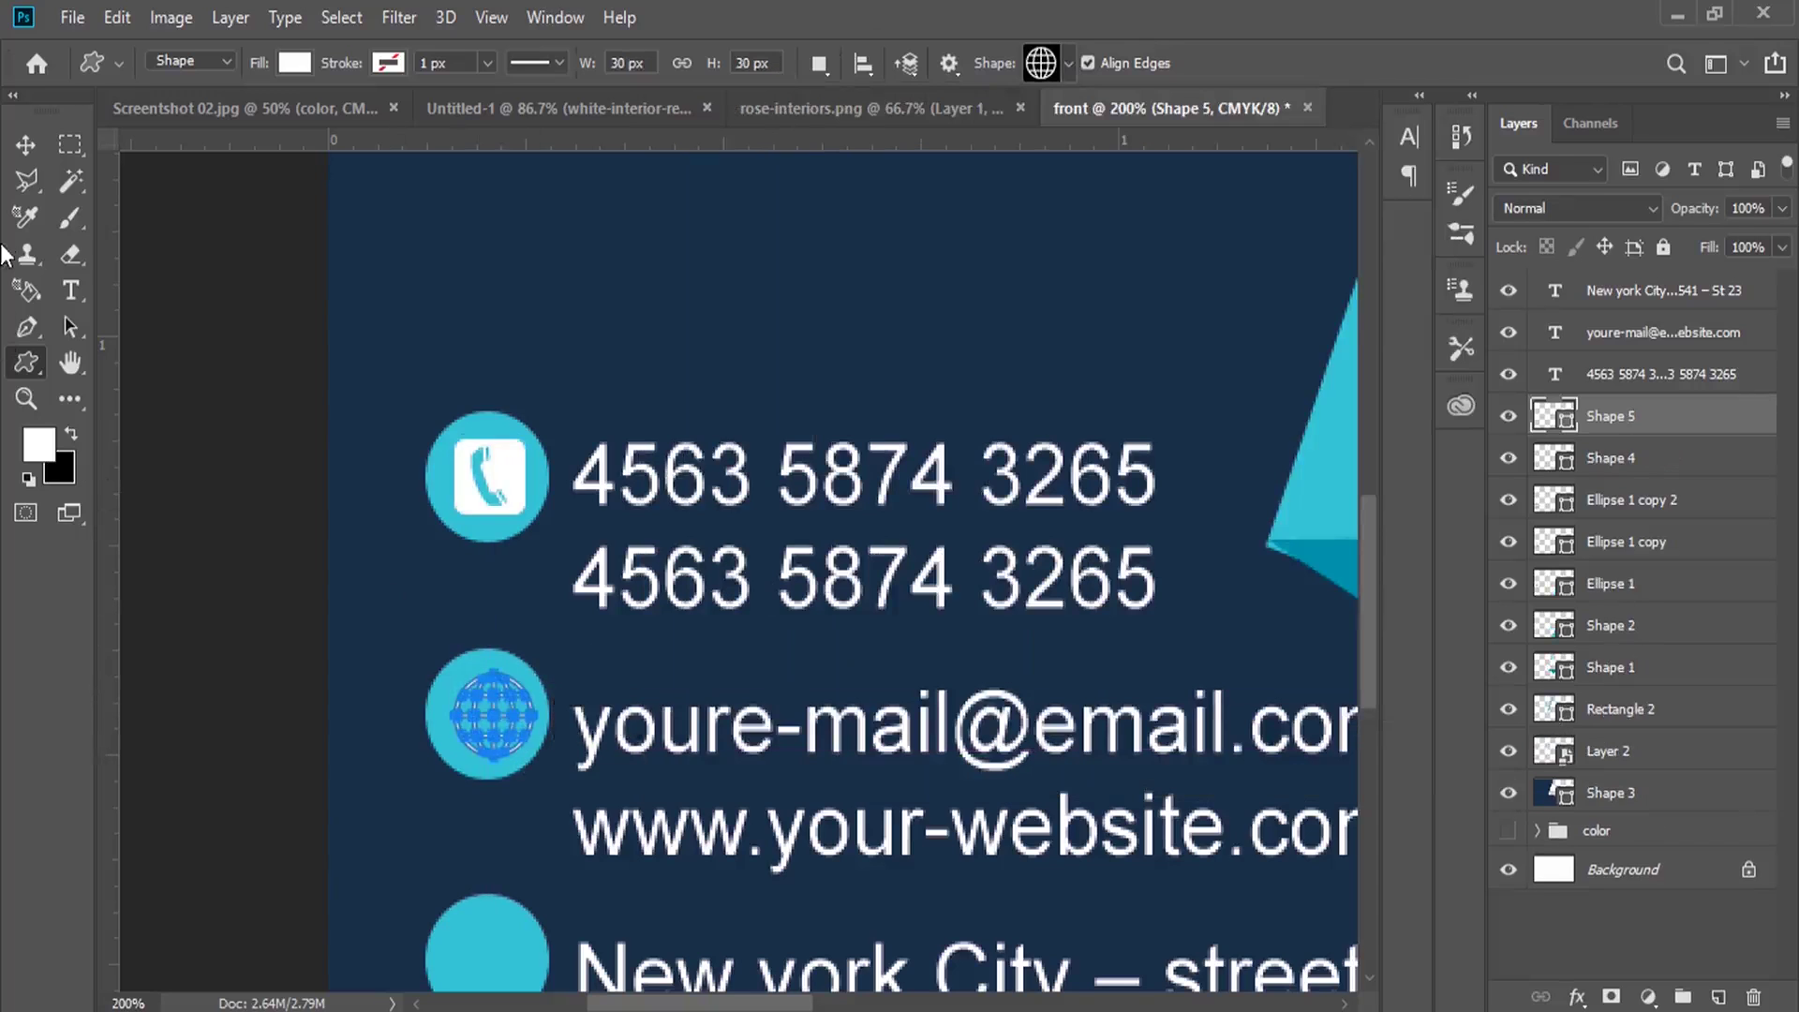
left_click(25, 144)
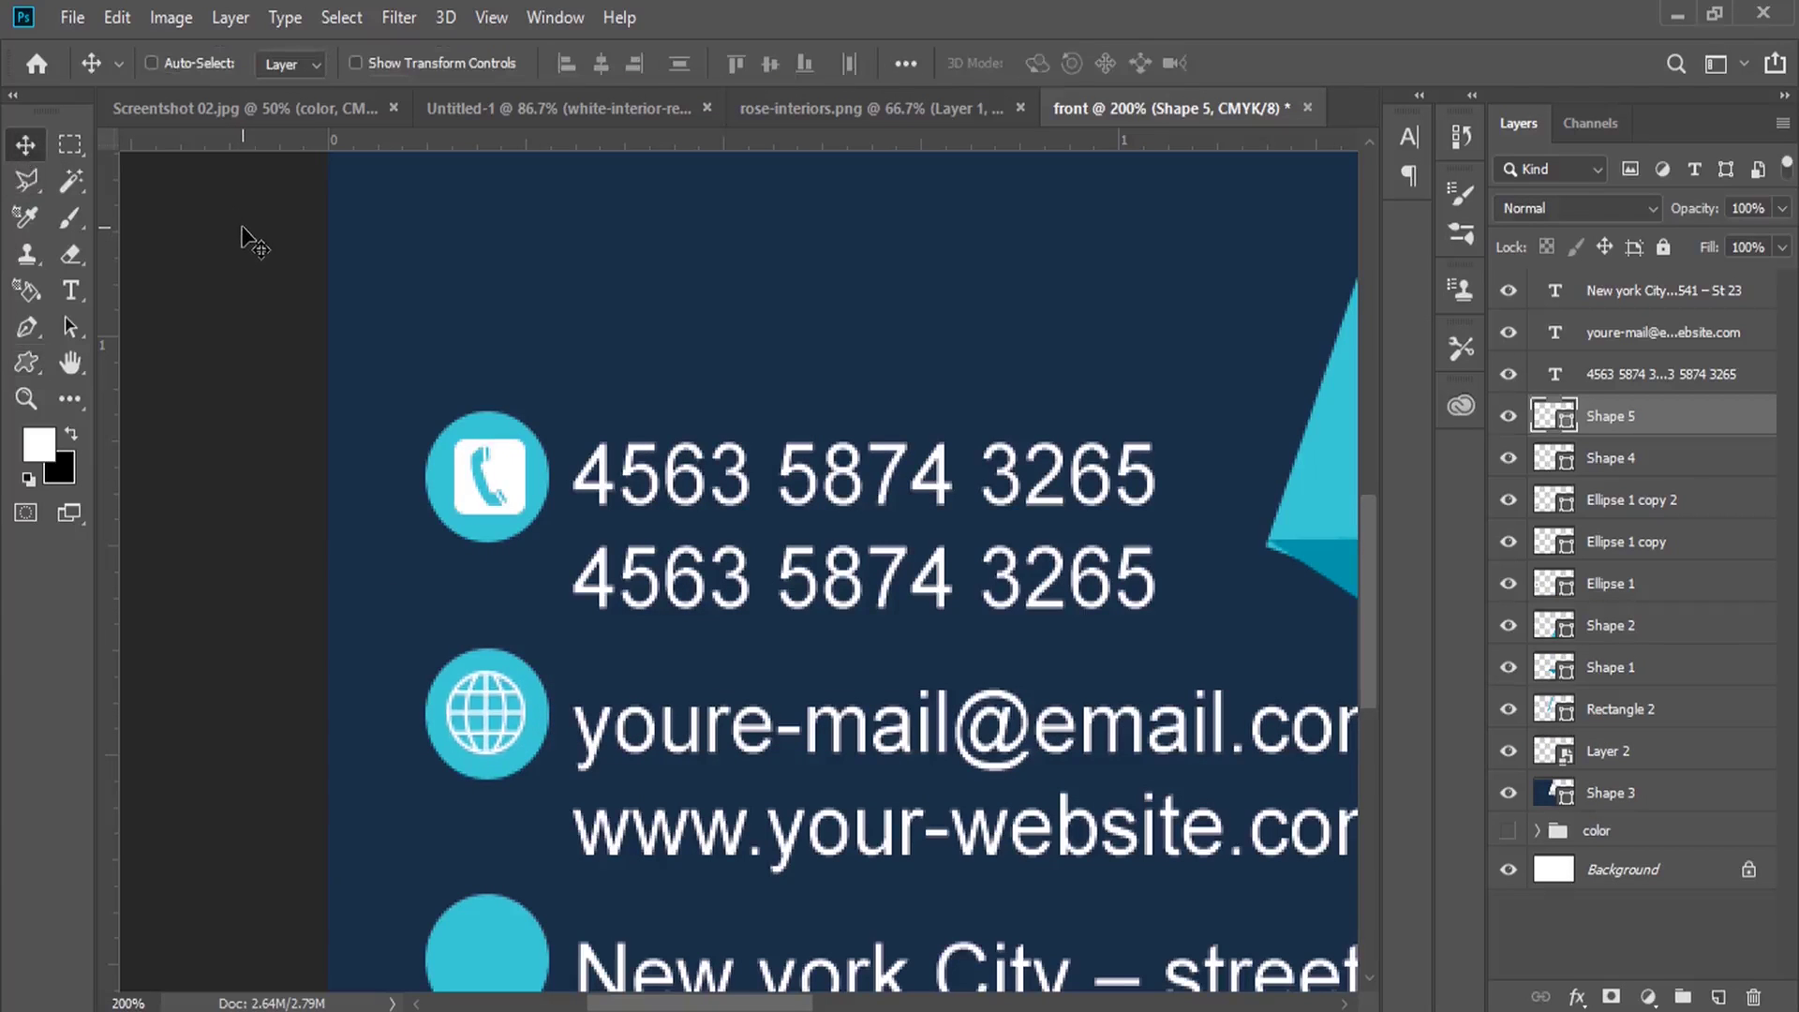
Draw a white house shape (Shape 6) in the third circle, then zoom out to the whole card
left_click(26, 362)
left_click(1070, 65)
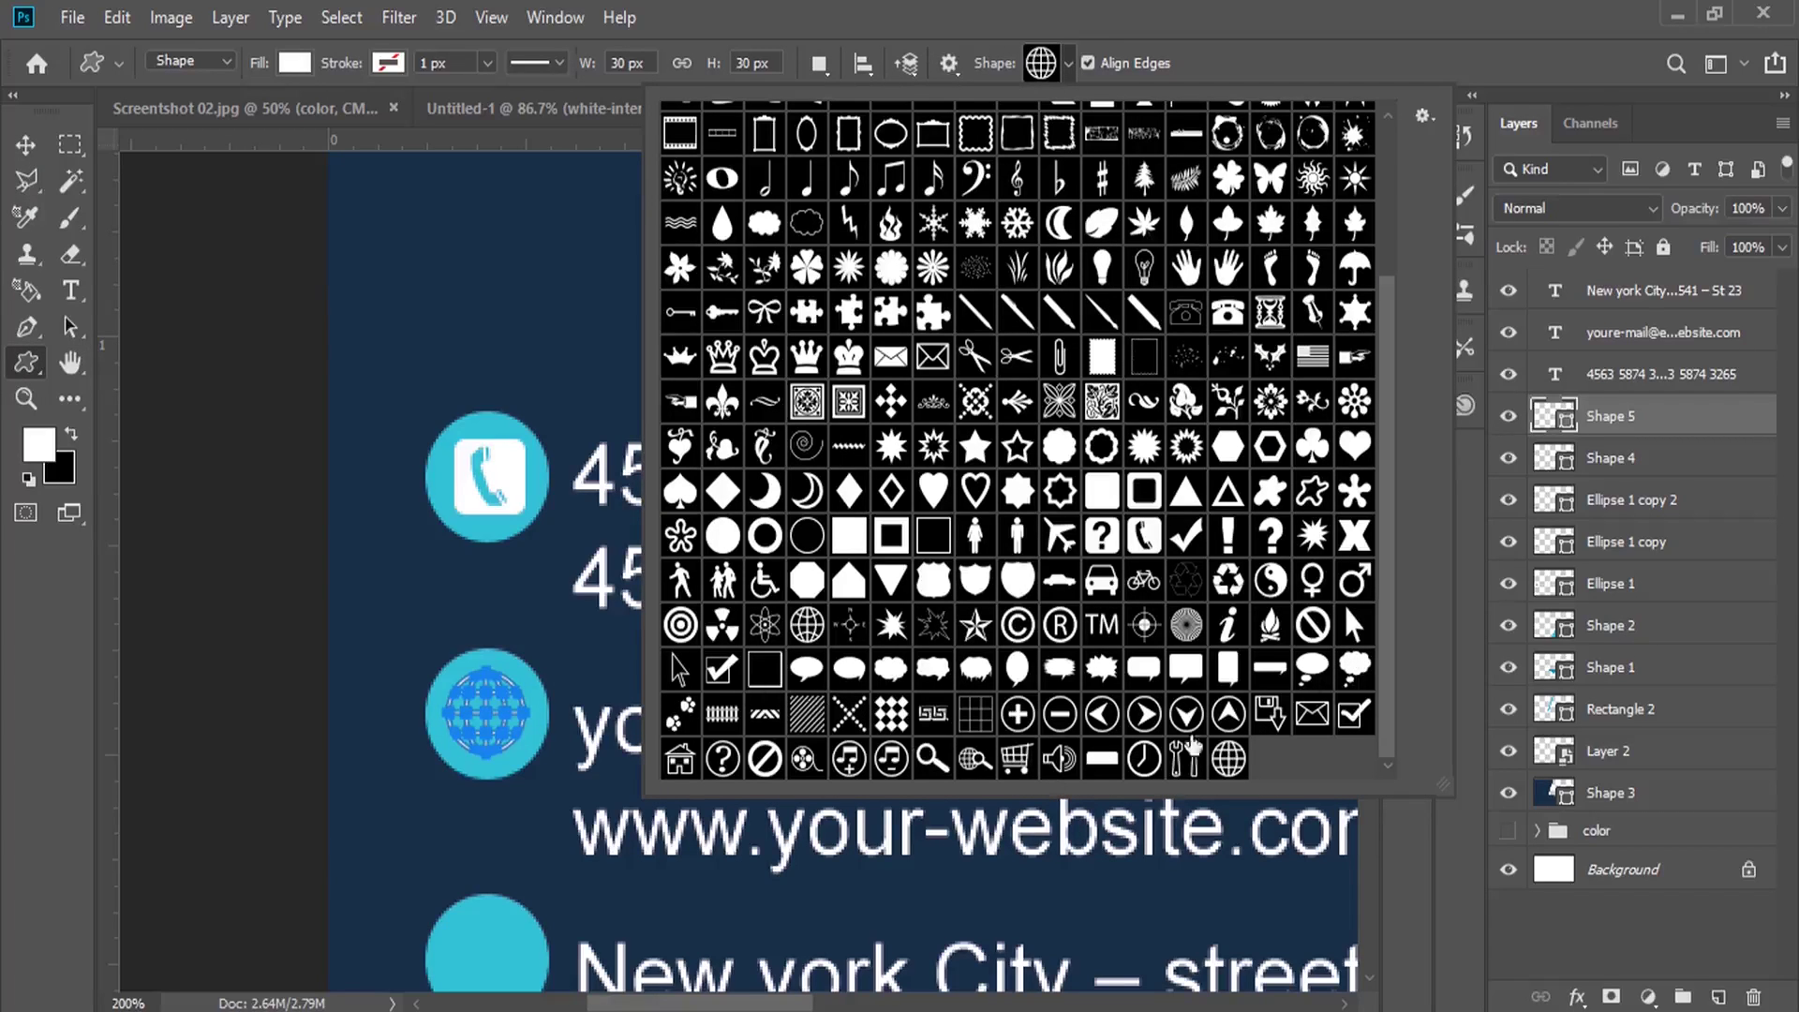
double_click(680, 758)
scroll(495, 772, "down", 2)
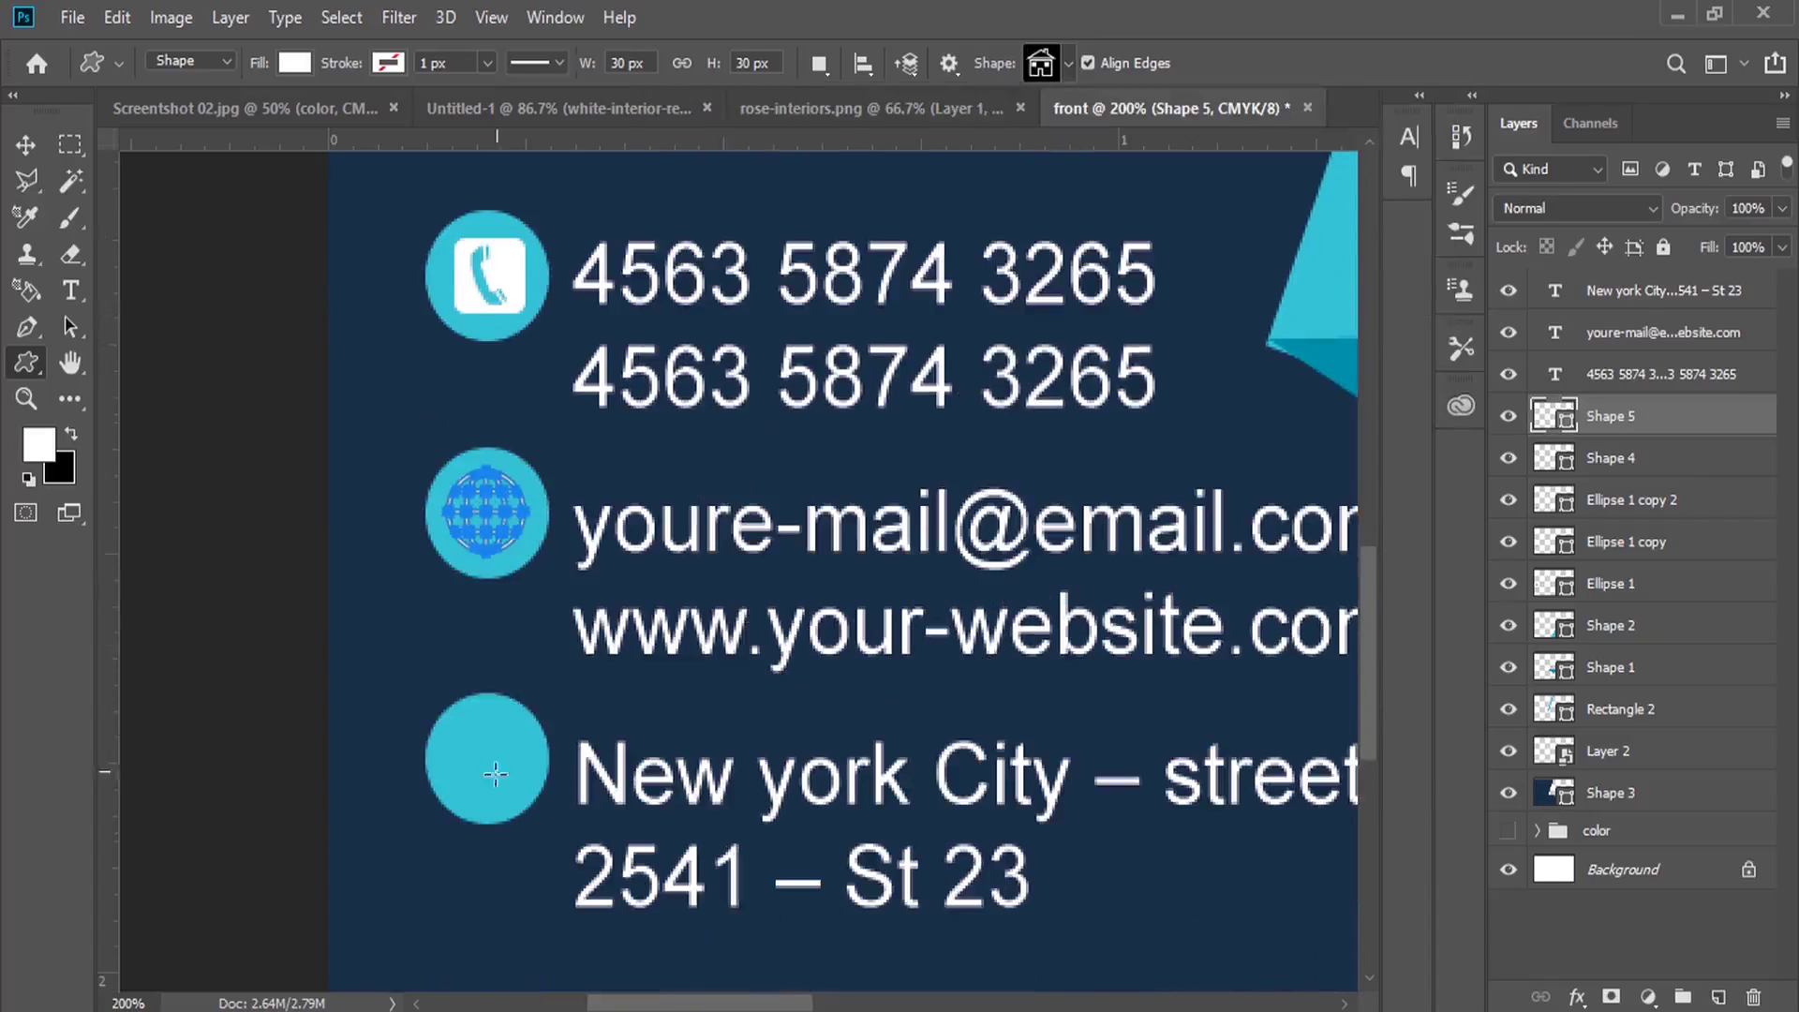
left_click_drag(461, 727, 532, 790)
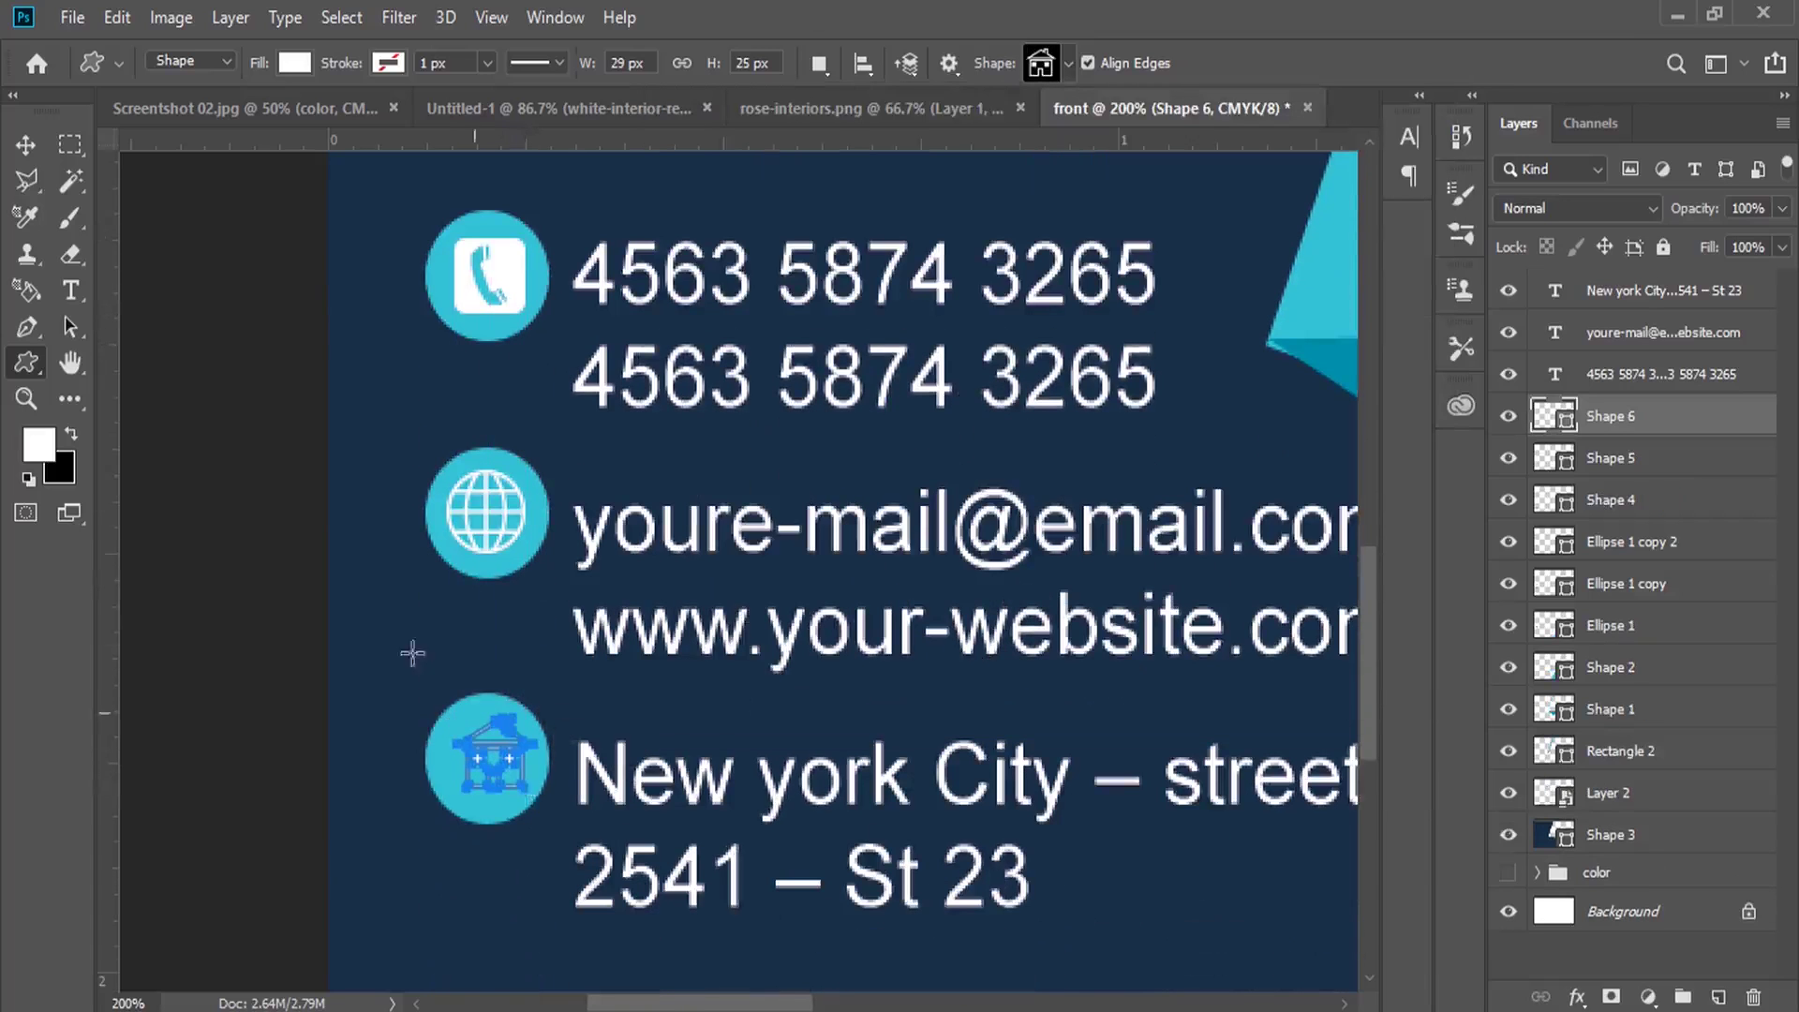
left_click(26, 144)
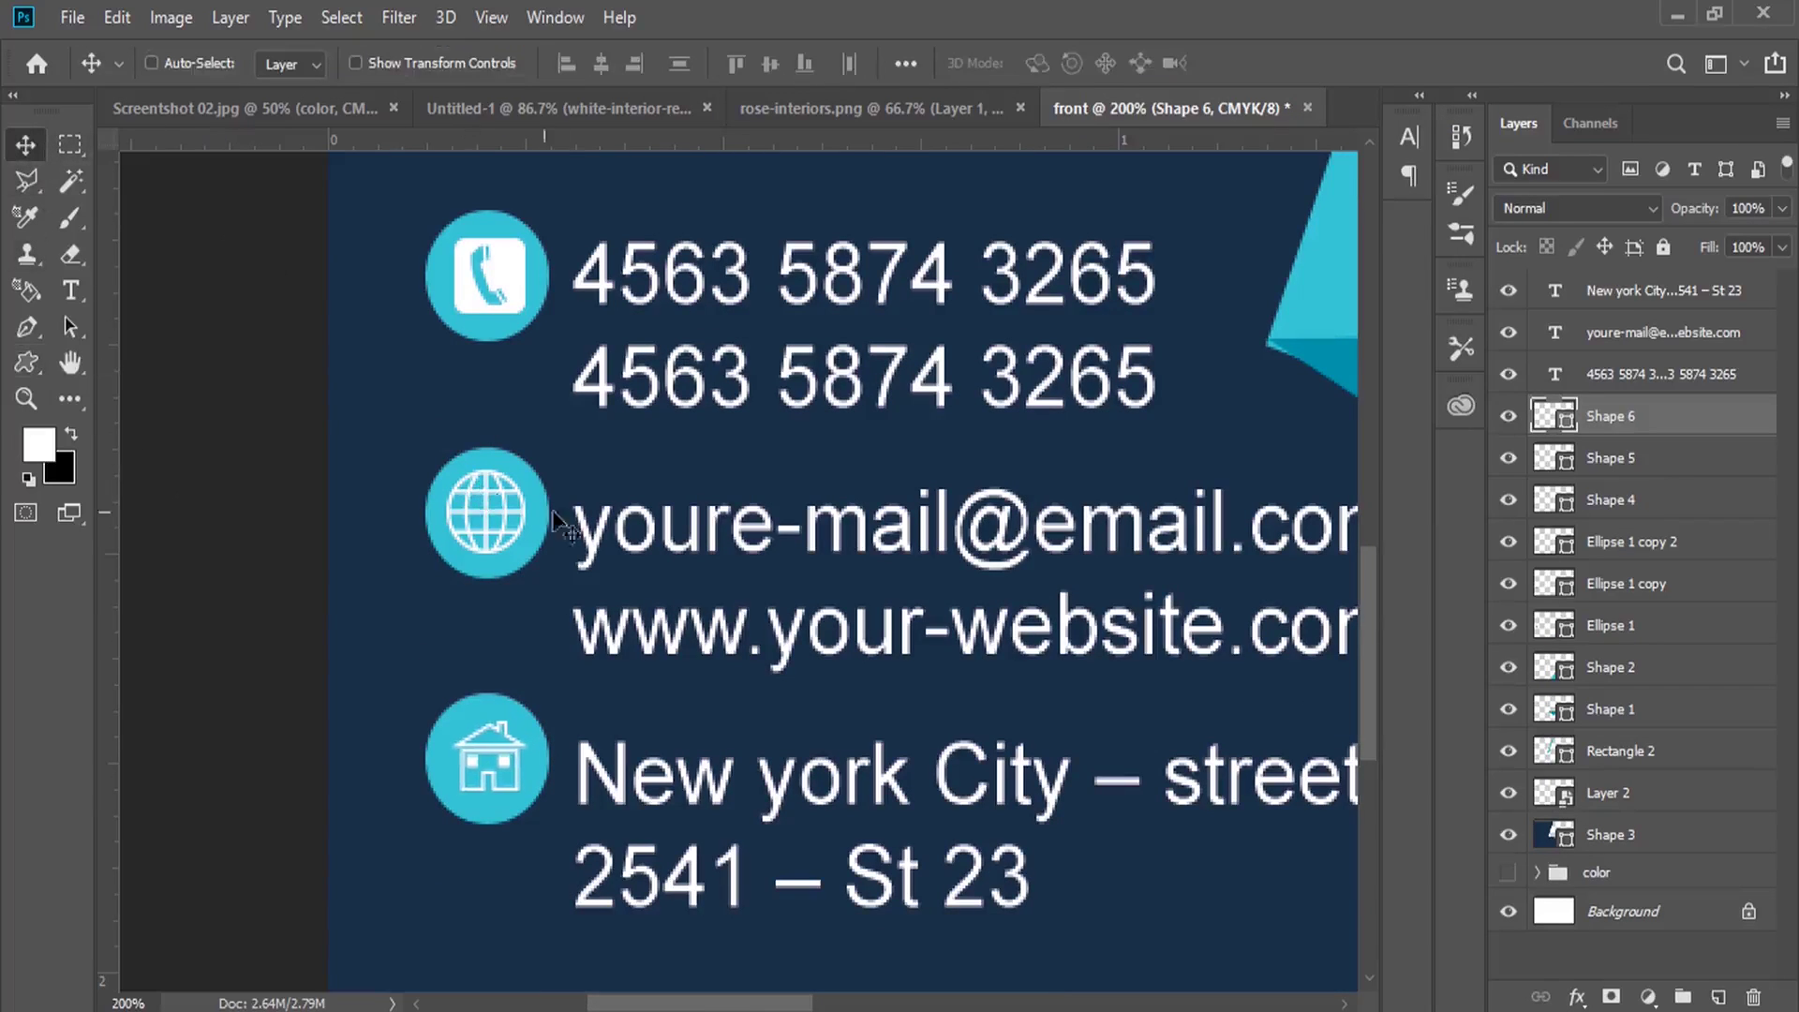
left_click(25, 398)
left_click(728, 619, "alt")
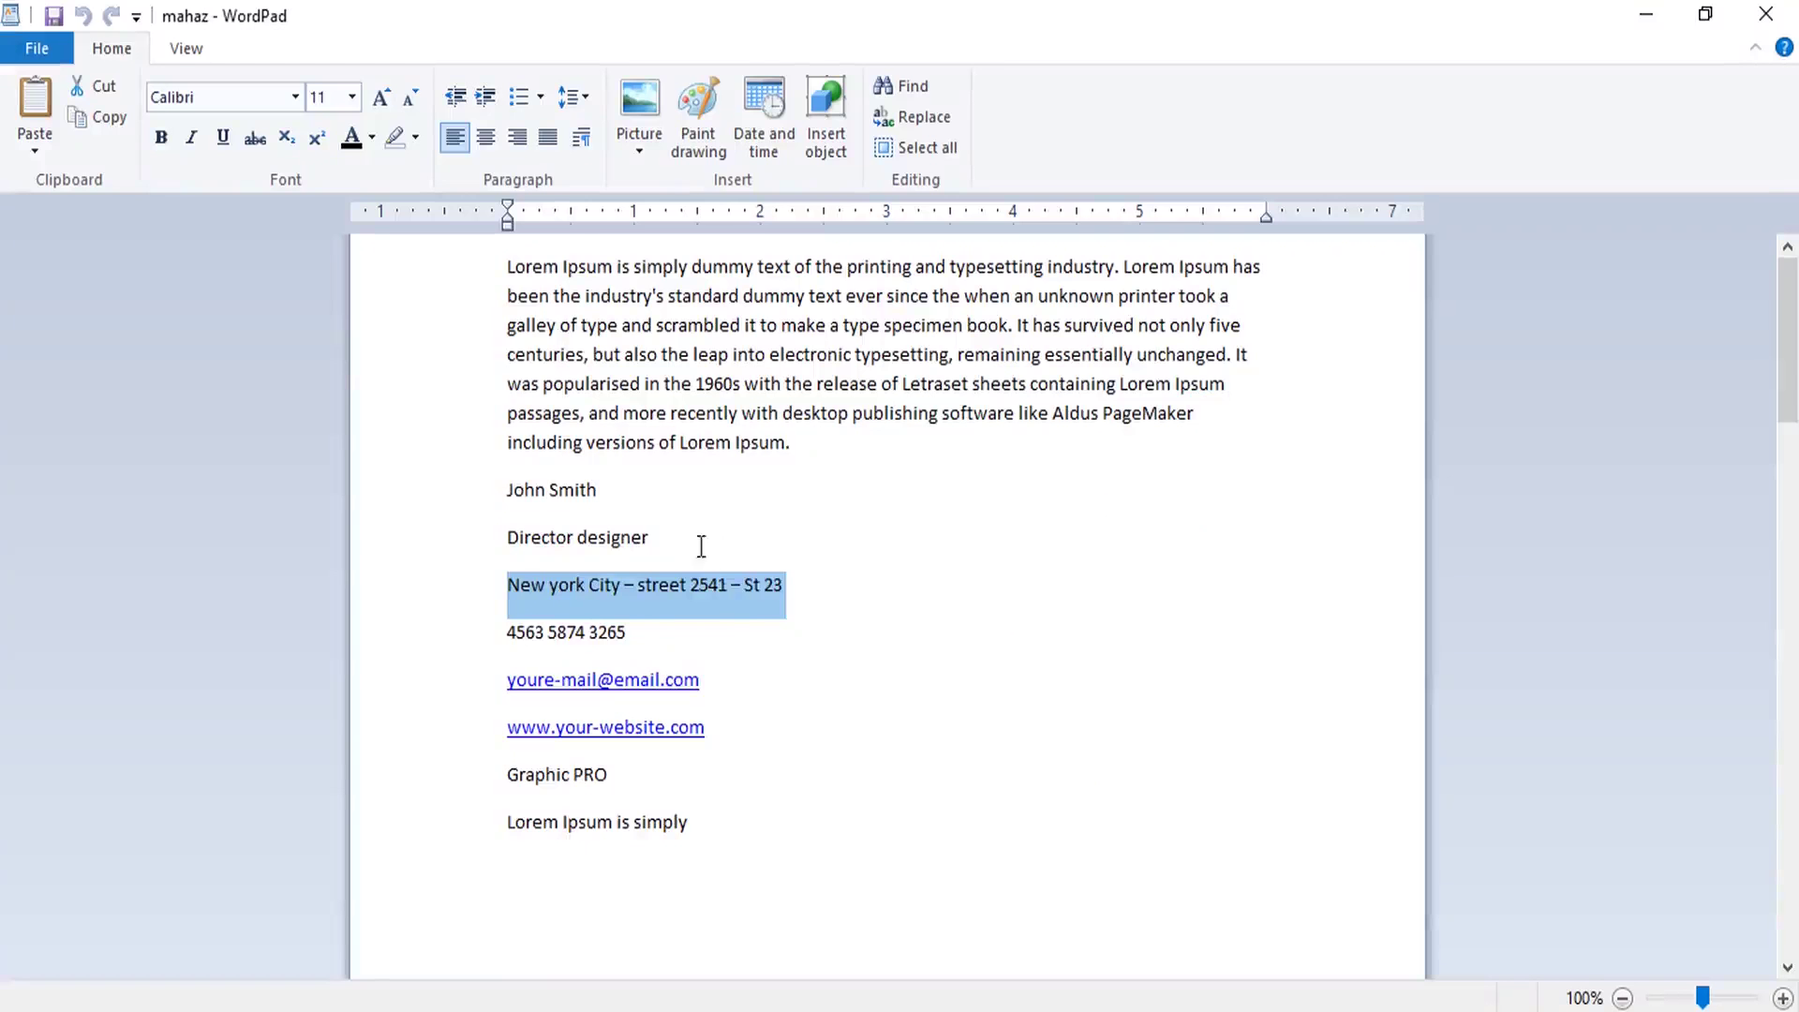
Paste the name and 'Director designer' lines from WordPad as a text layer on the navy panel
left_click_drag(660, 542, 499, 493)
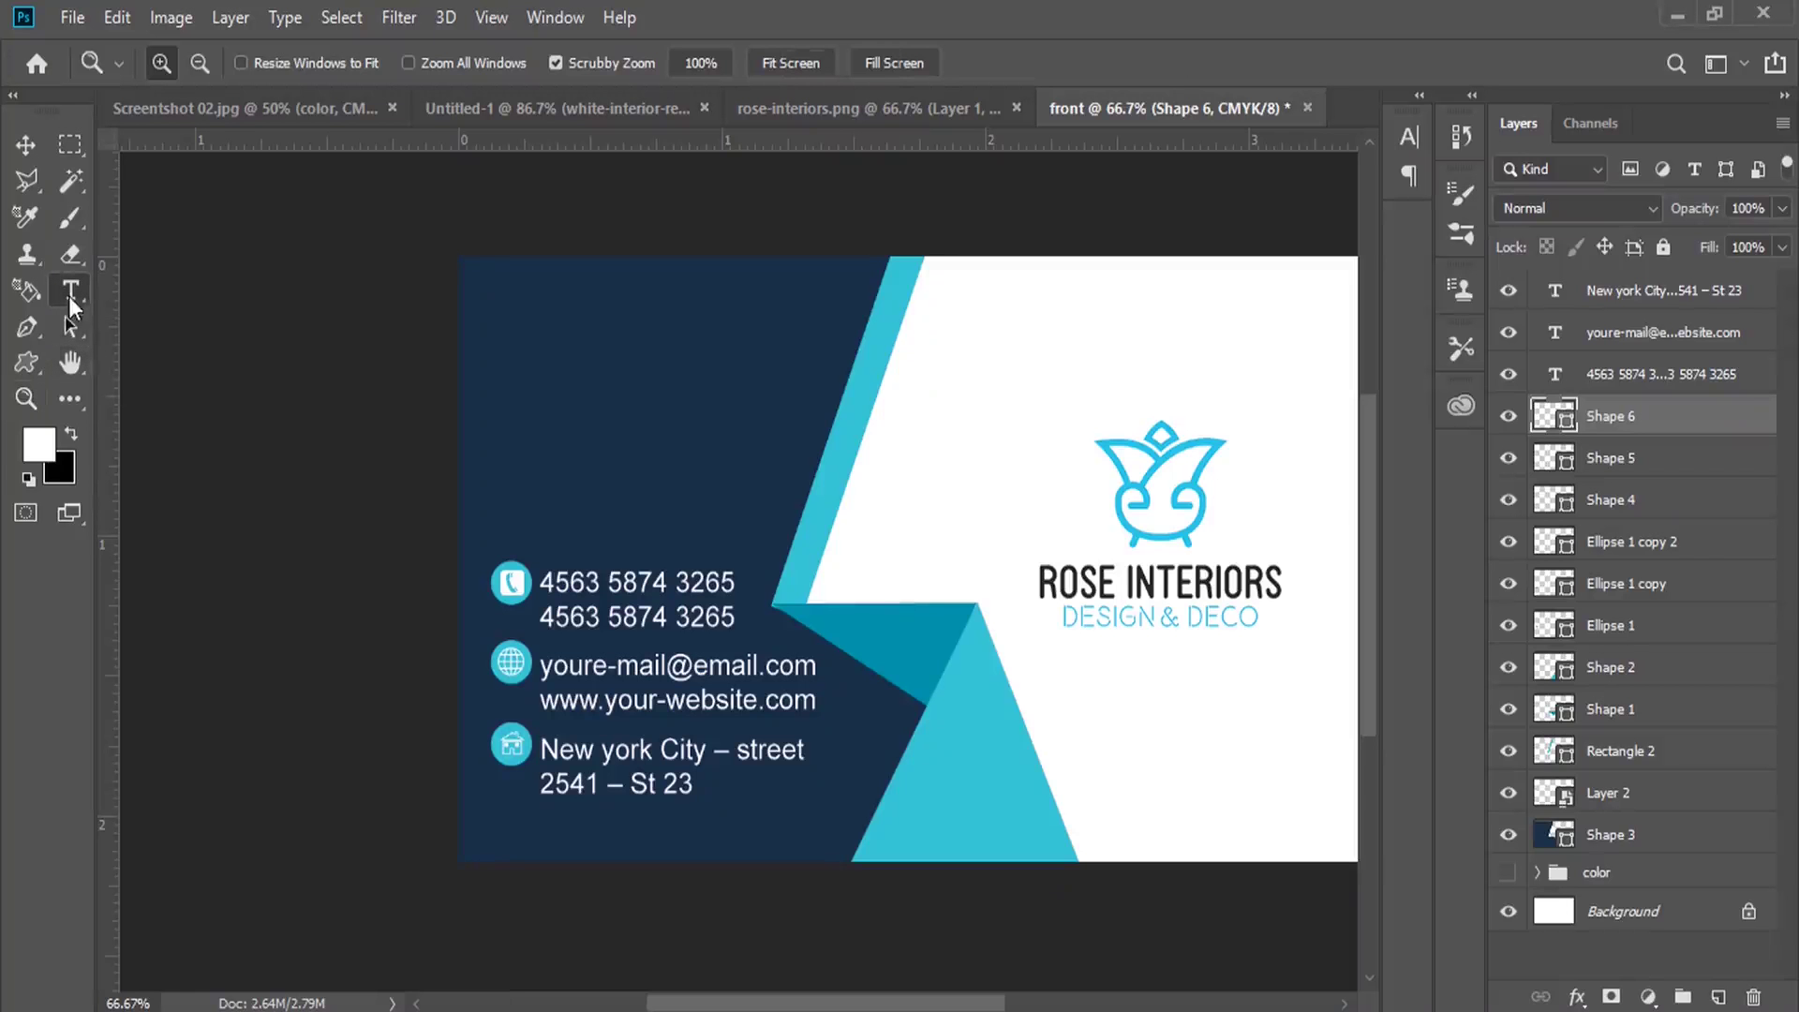
key("t")
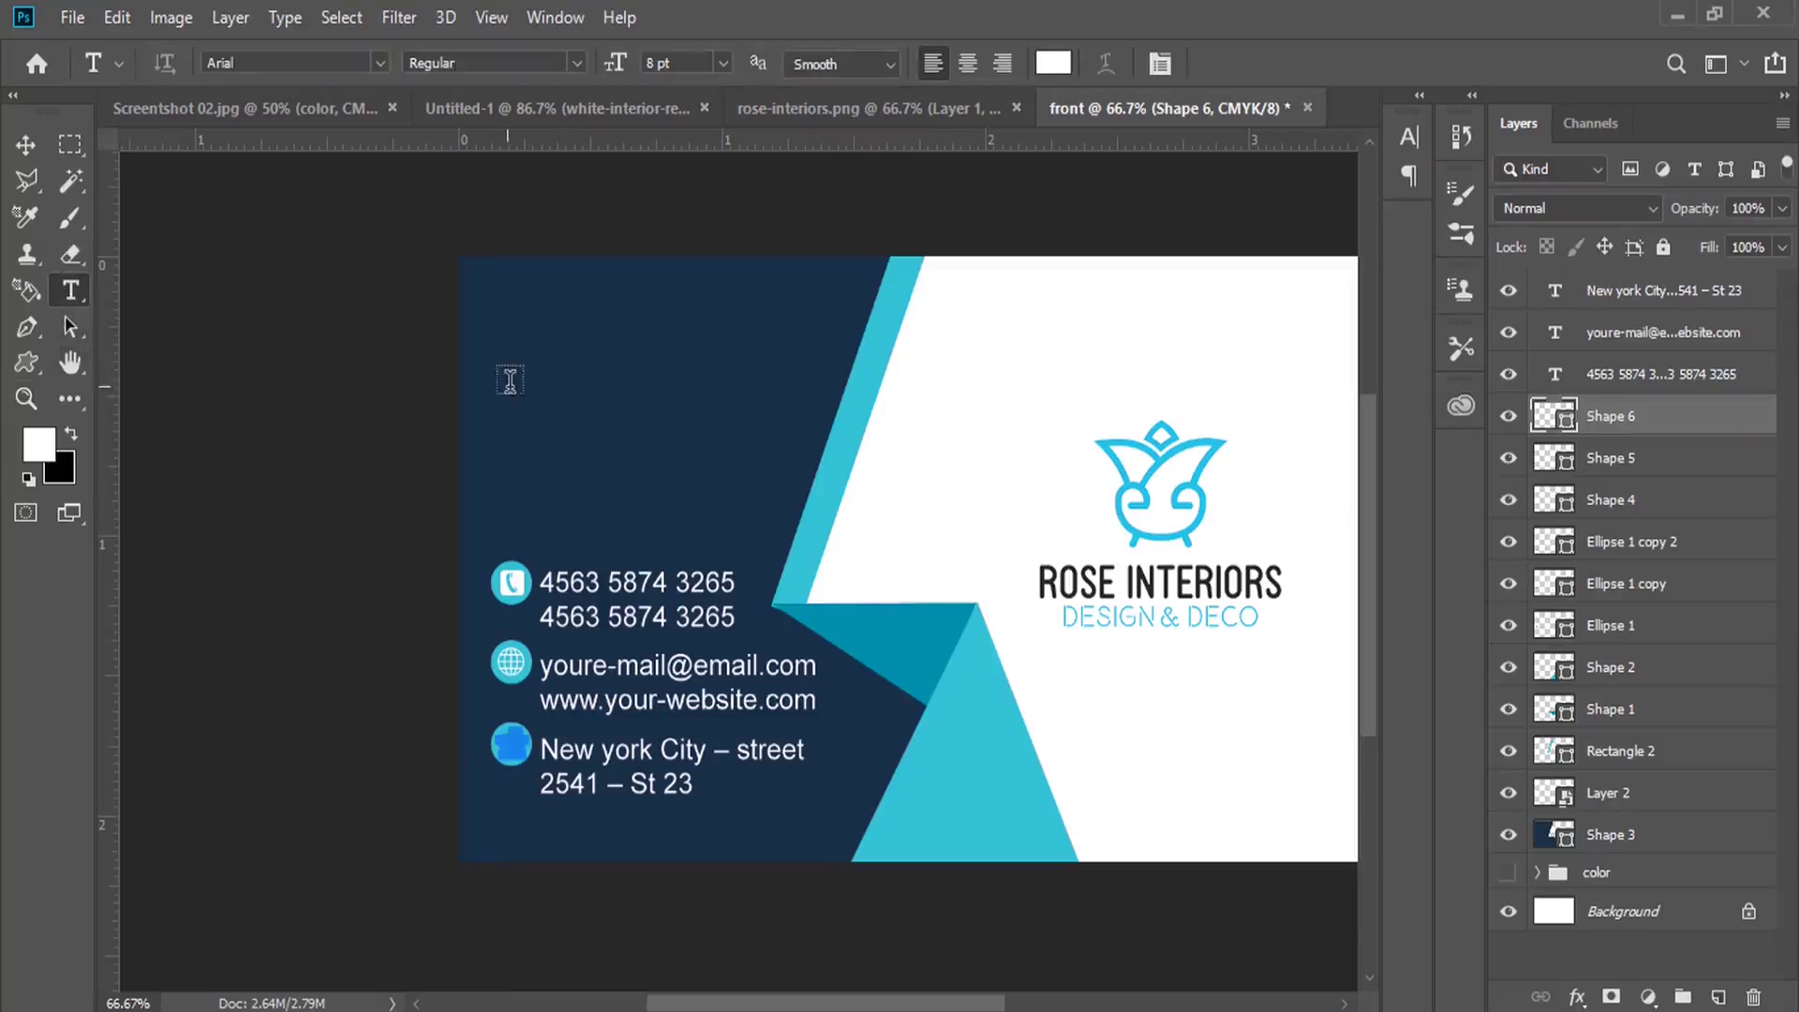
left_click(552, 372)
right_click(551, 368)
left_click(630, 476)
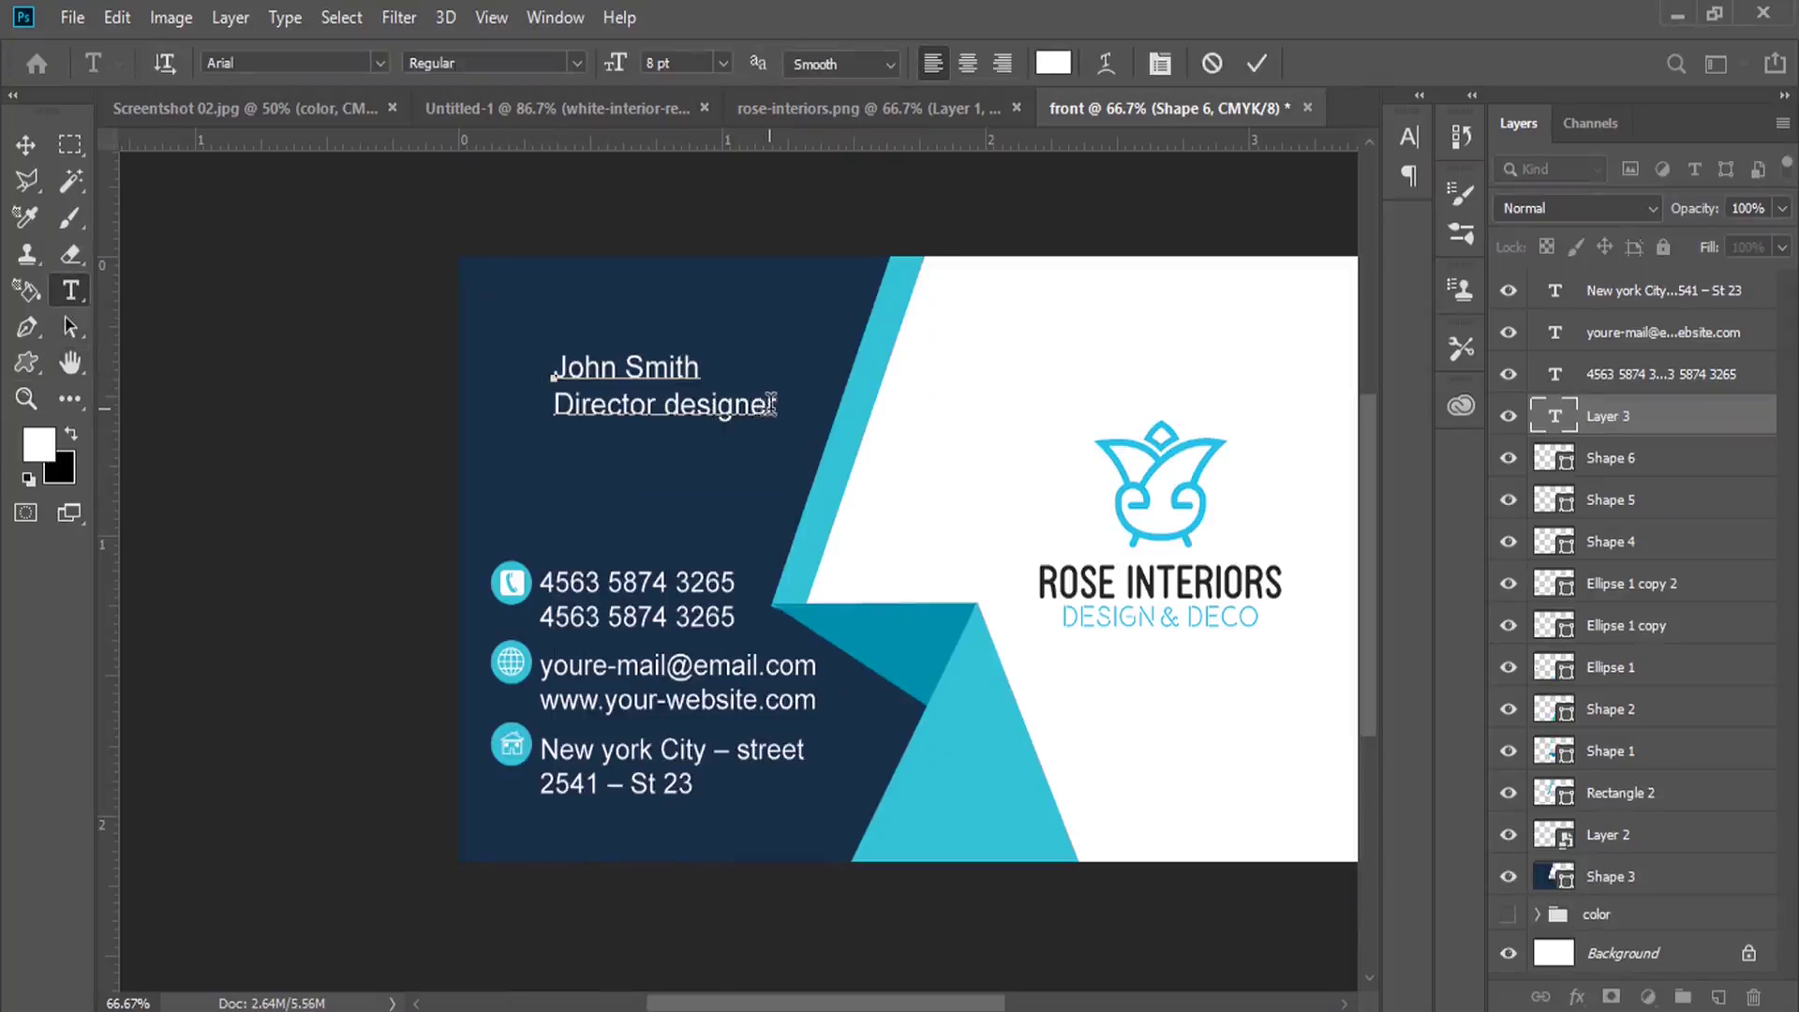
Set the text to 9 pt, and make the name line All Caps, Bold, 13 pt
left_click_drag(768, 405, 553, 361)
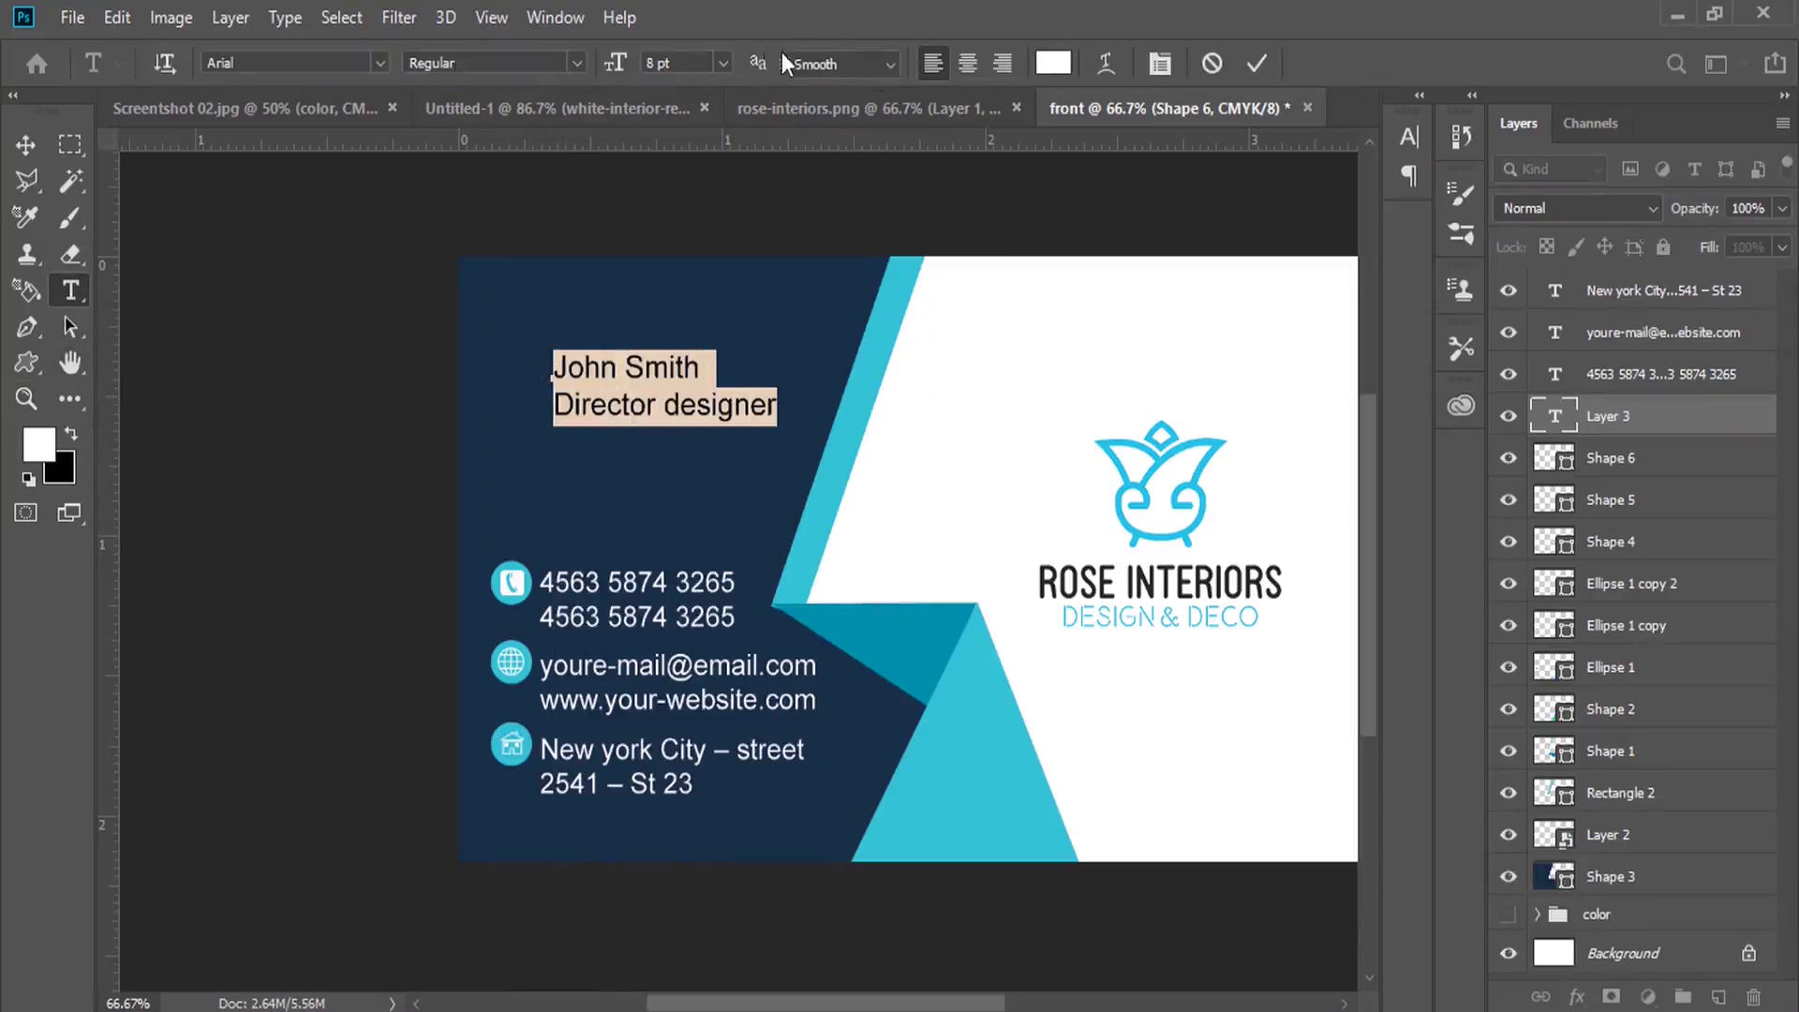
left_click(723, 63)
left_click(675, 168)
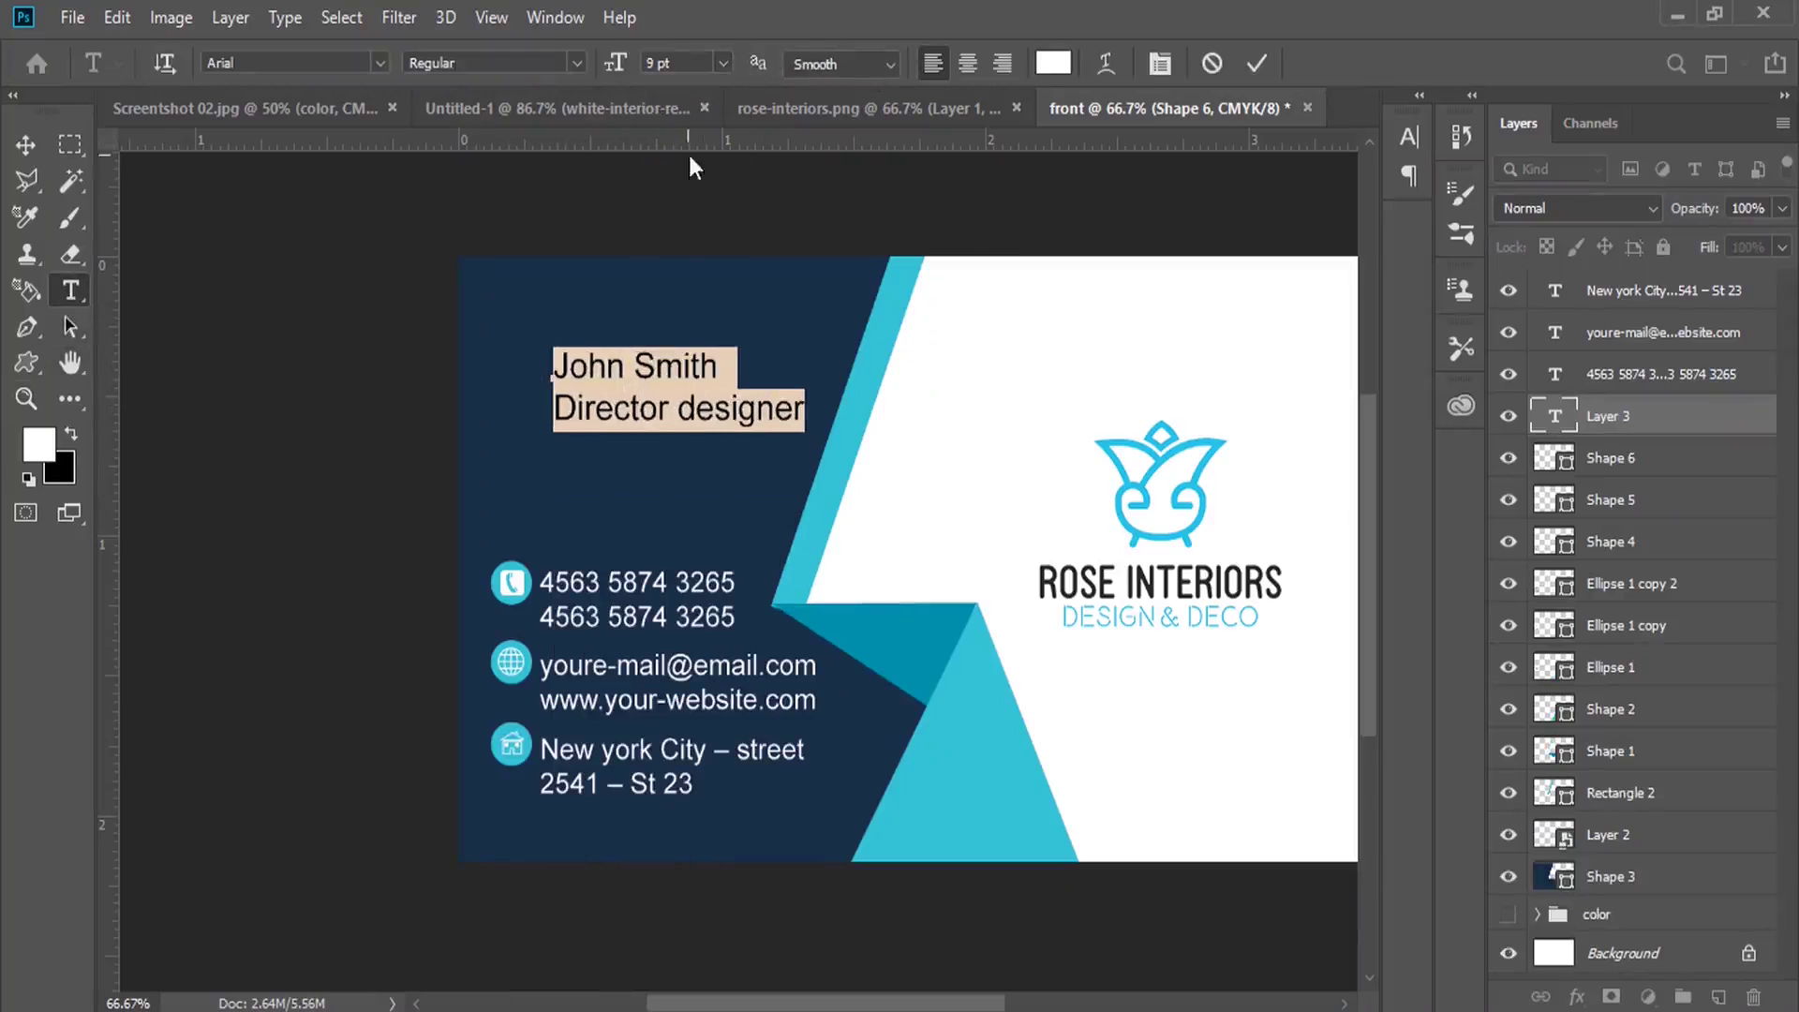
triple_click(668, 347)
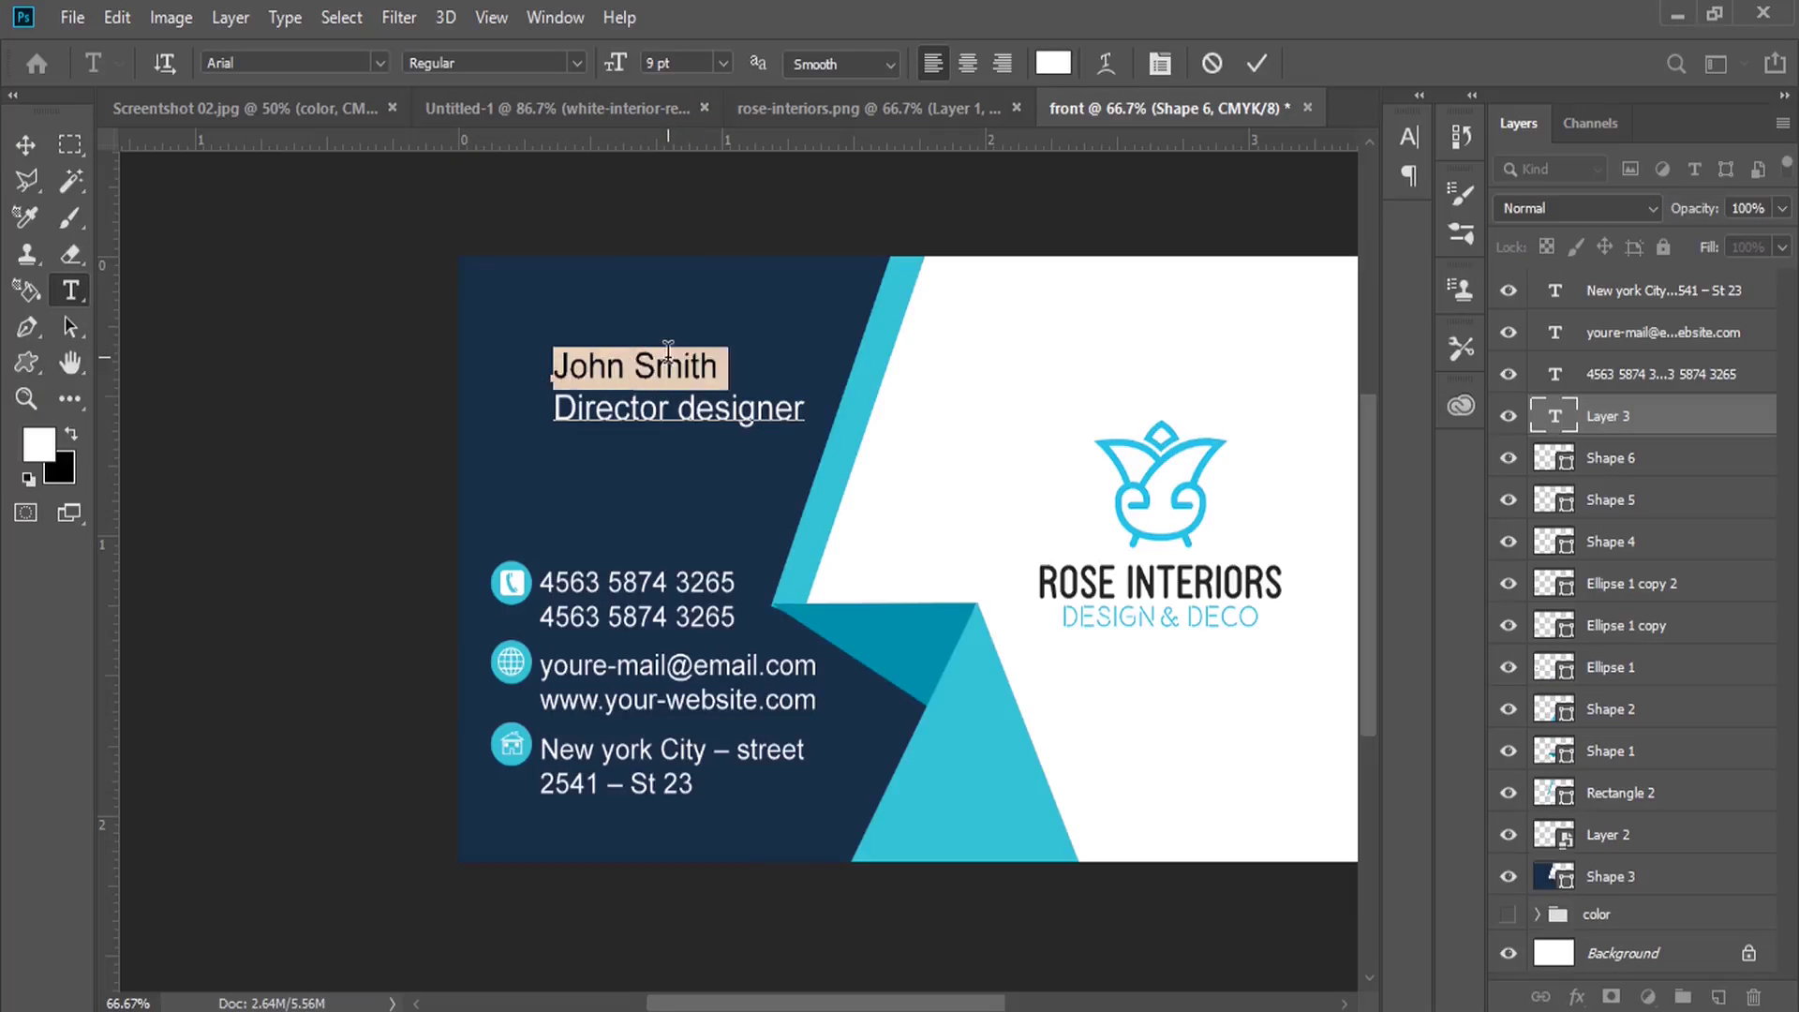
left_click(1161, 63)
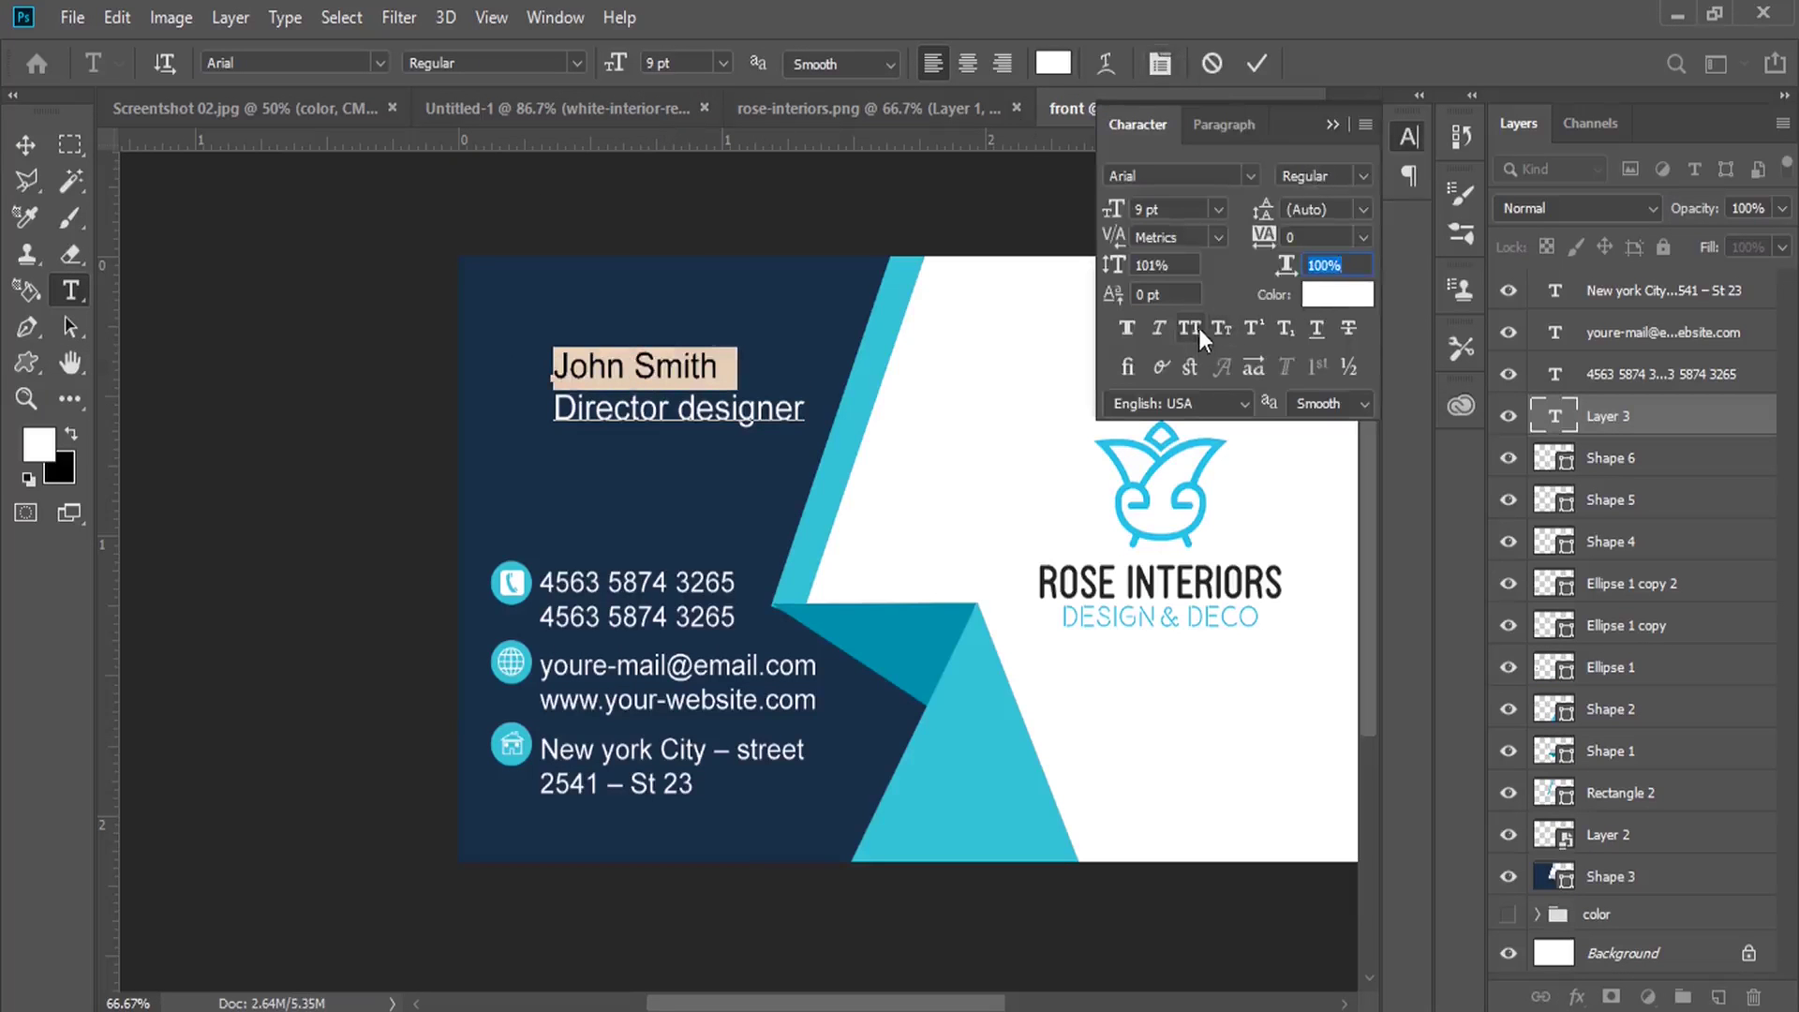
left_click(1198, 333)
left_click(1363, 176)
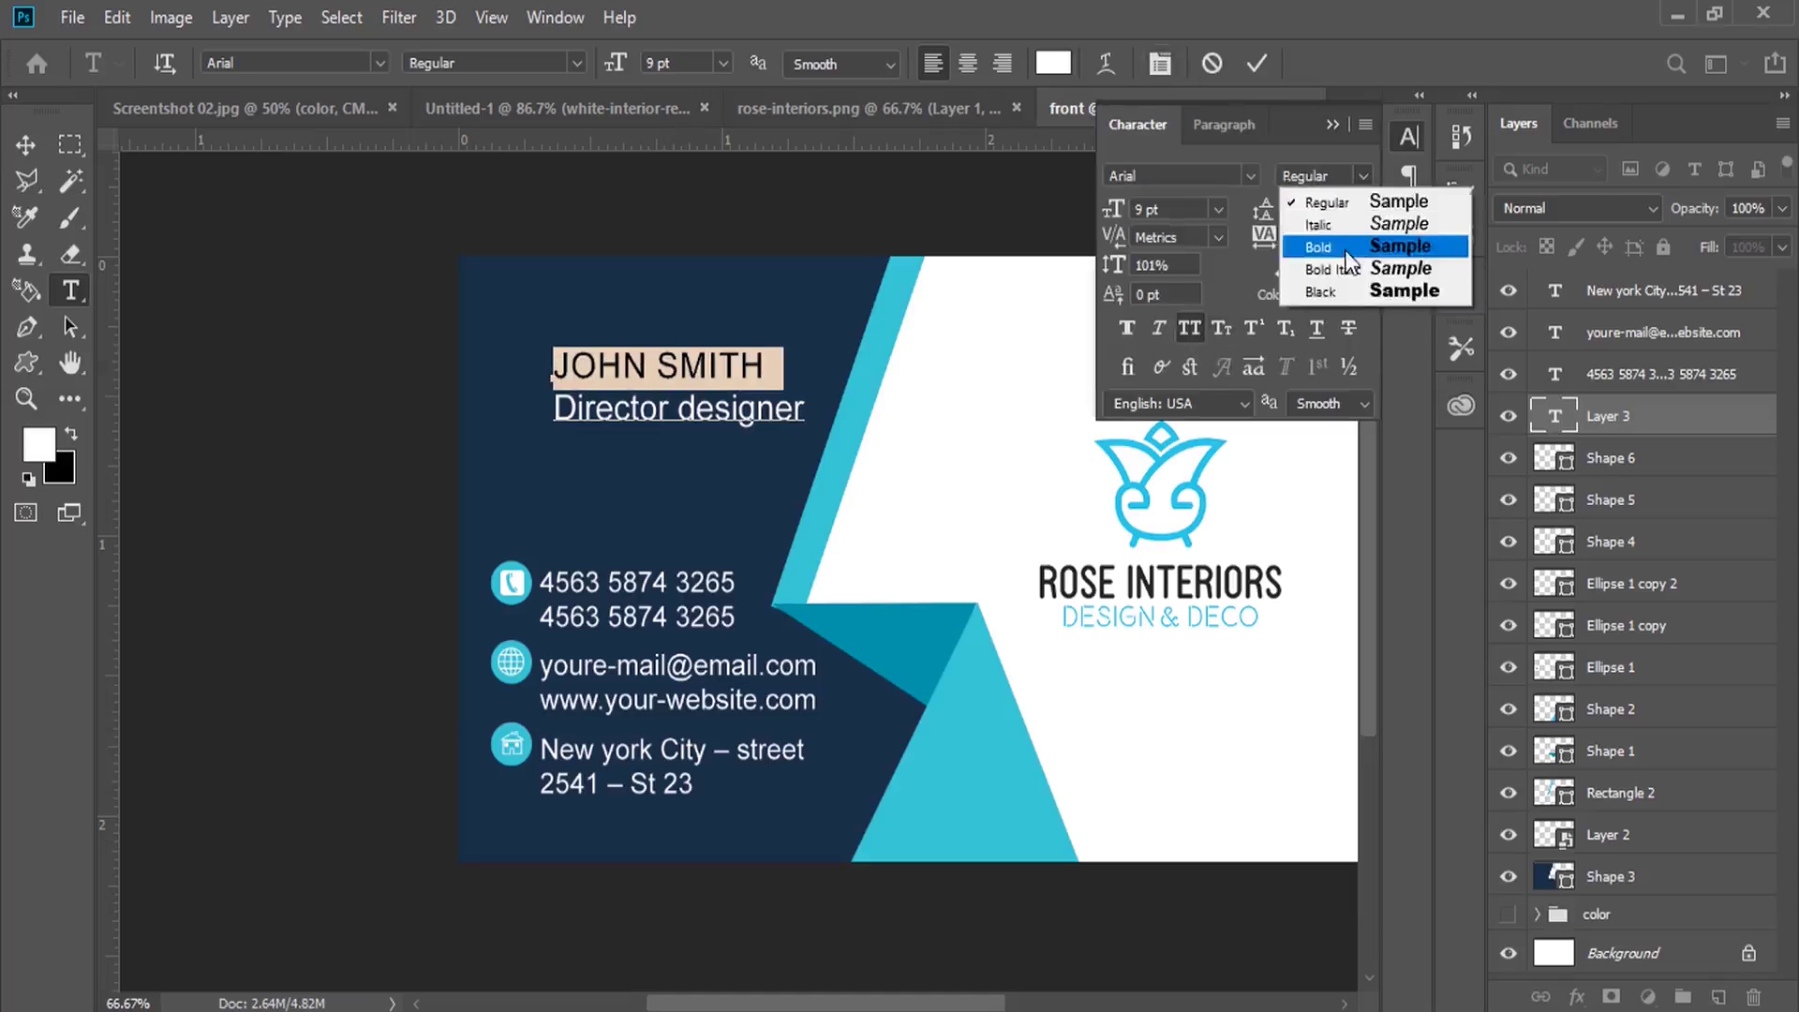
left_click(1346, 248)
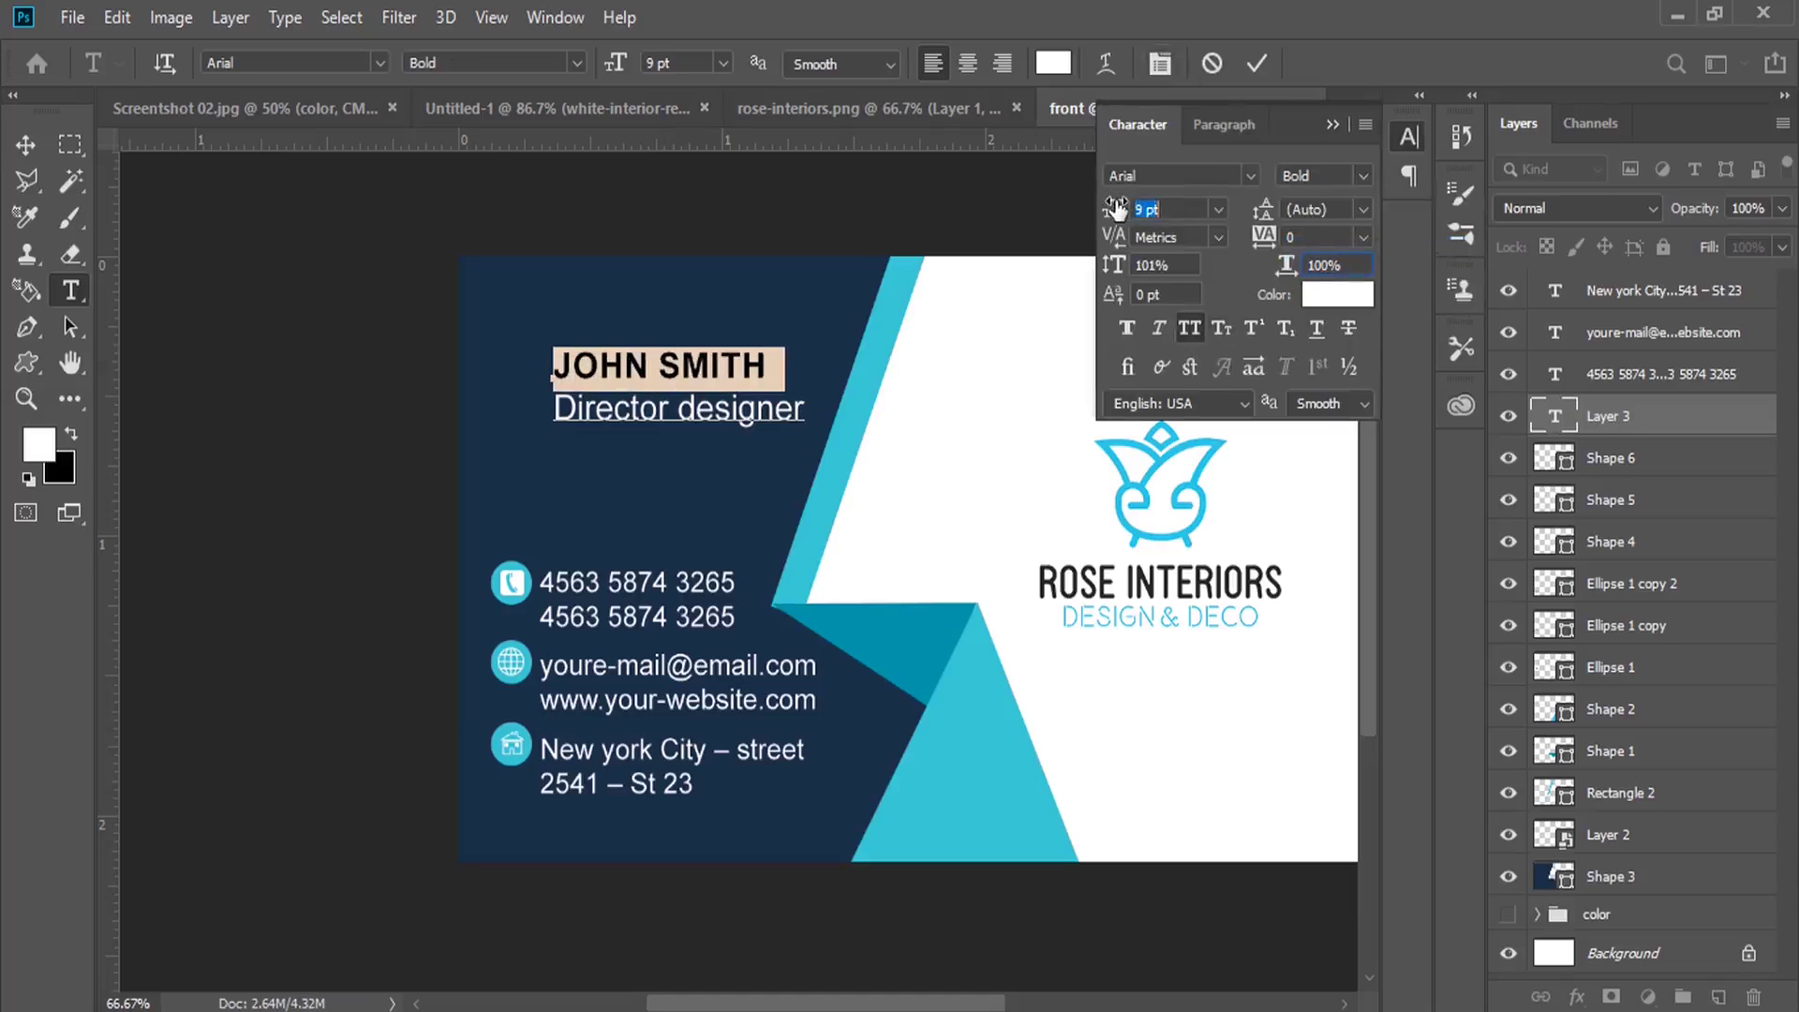
left_click_drag(1114, 206, 1133, 208)
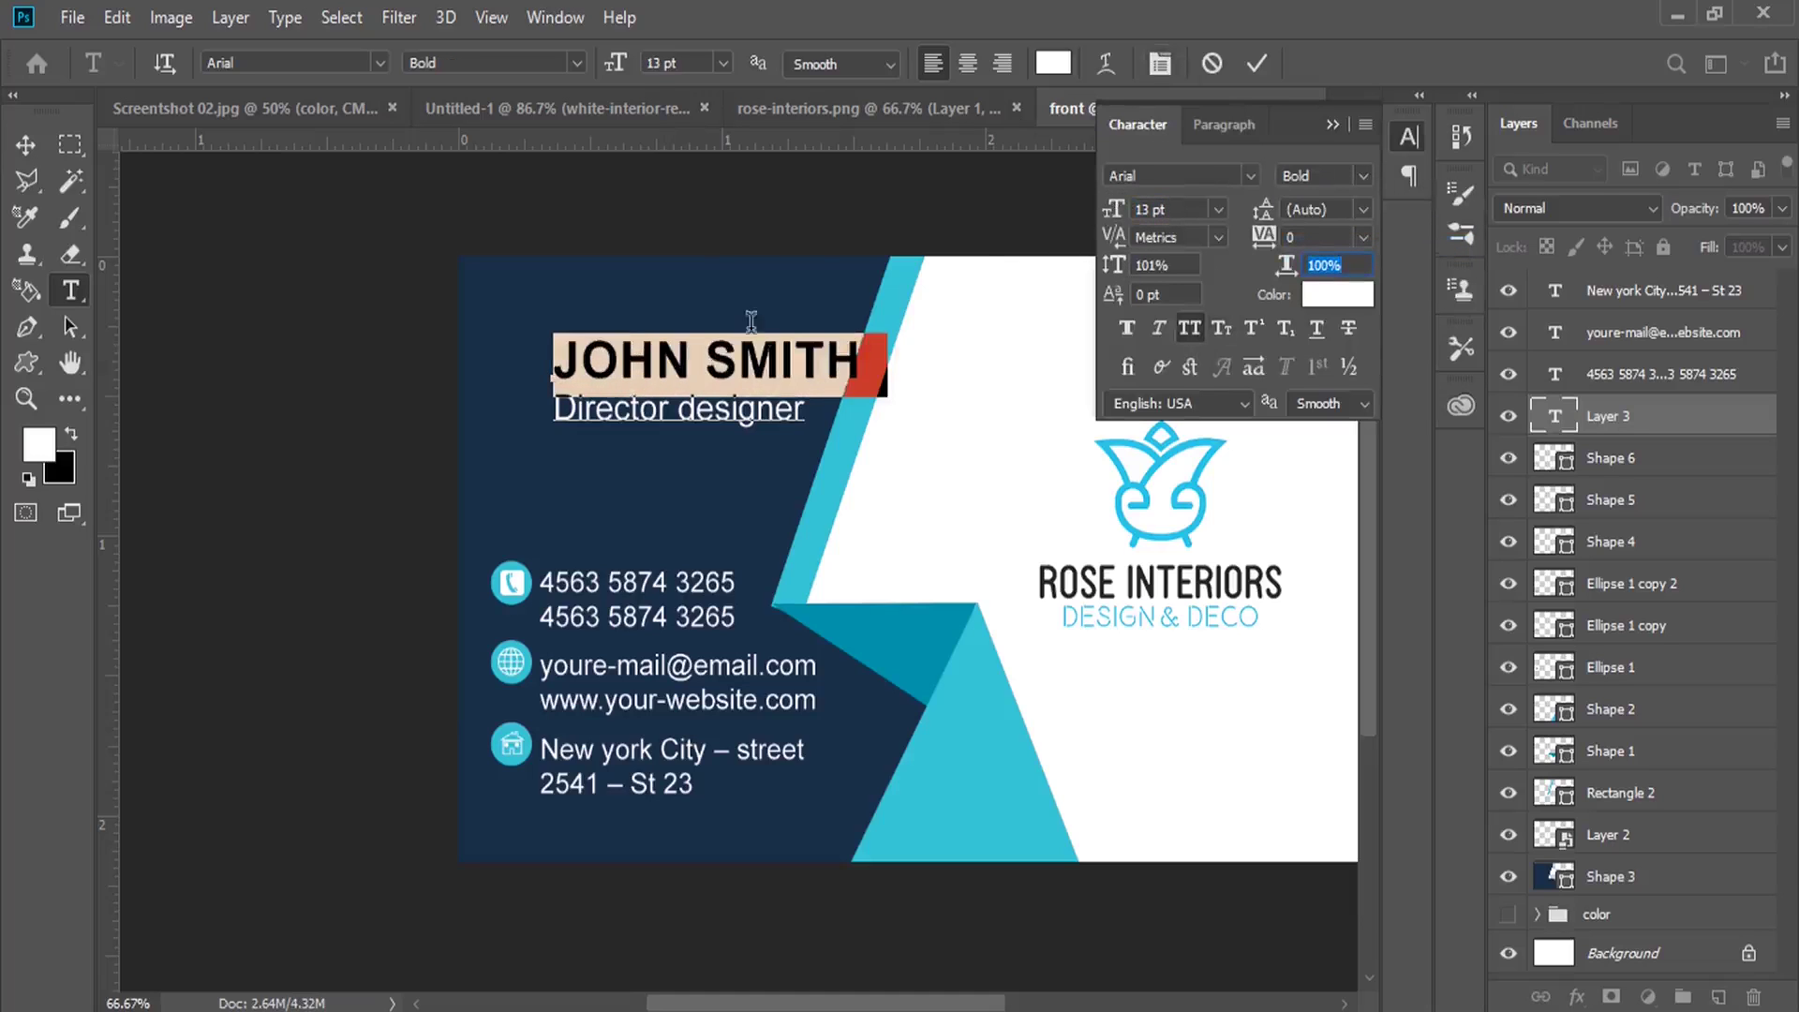
Shift the text block left and set the surname to Regular weight
mouse_move(753, 307)
left_mouse_down()
mouse_move(713, 304)
mouse_move(823, 371)
left_mouse_up()
left_click(1349, 176)
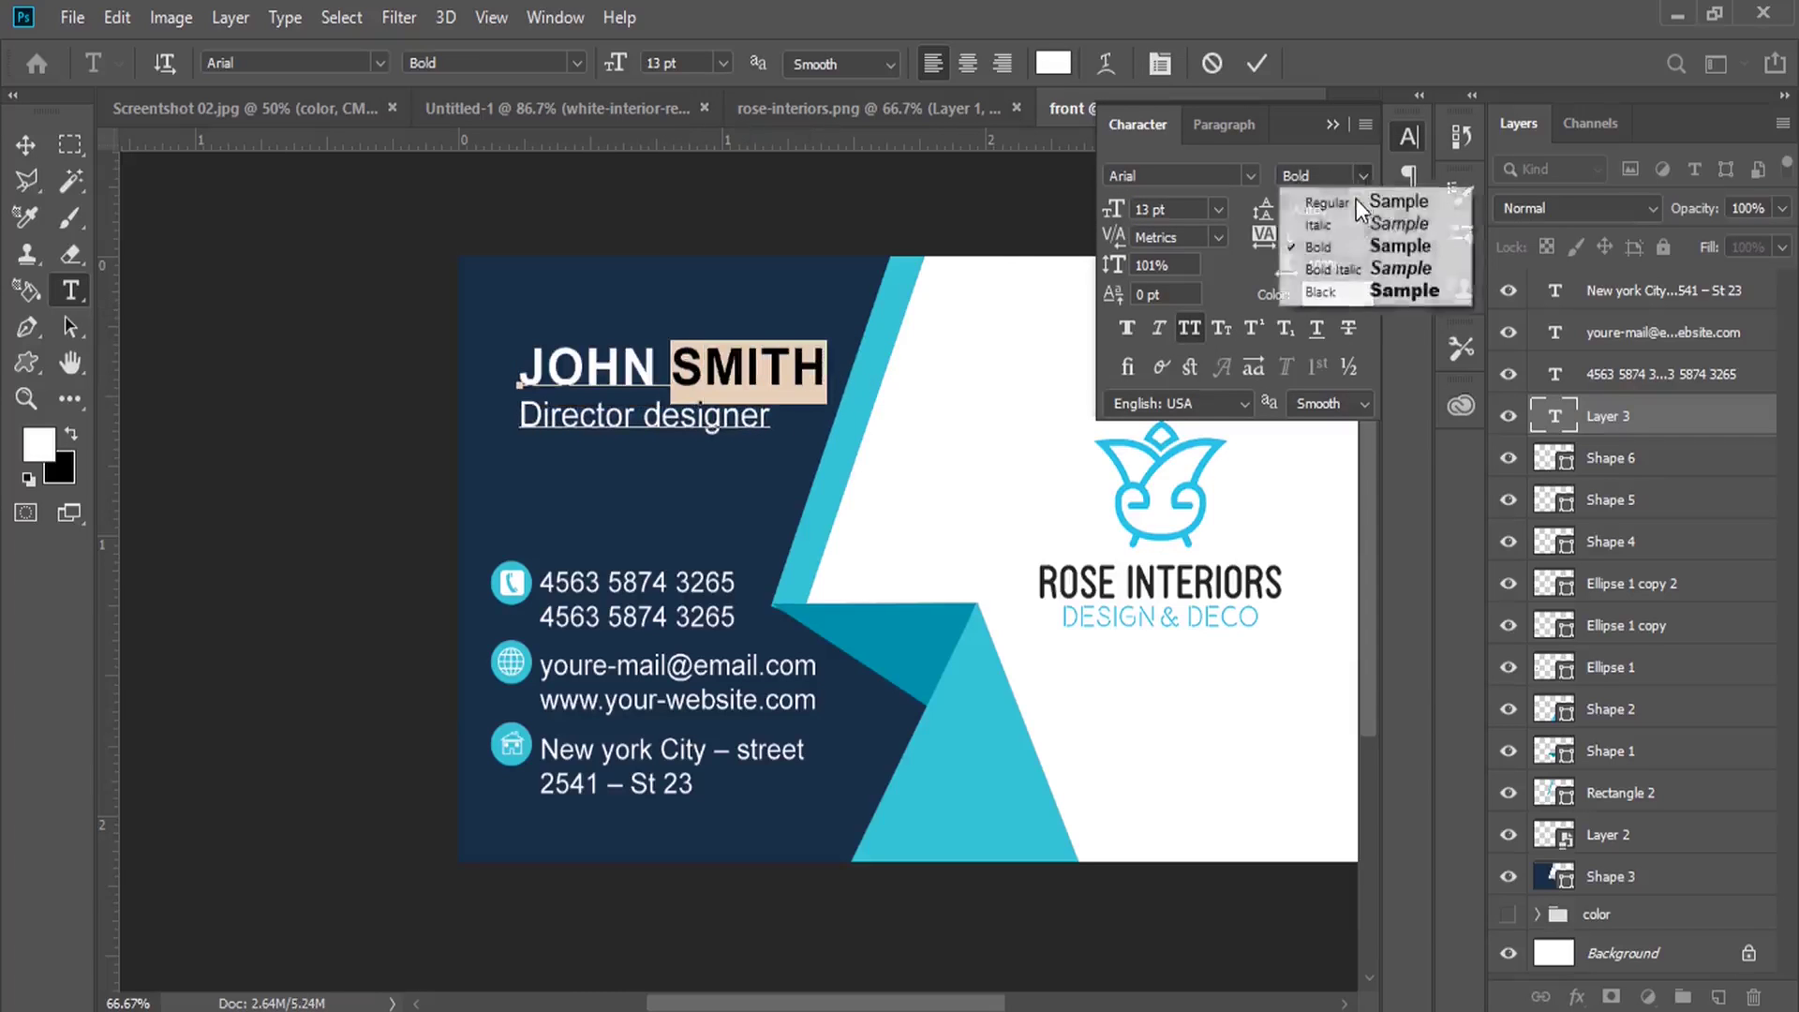
left_click(1311, 197)
left_click(747, 360)
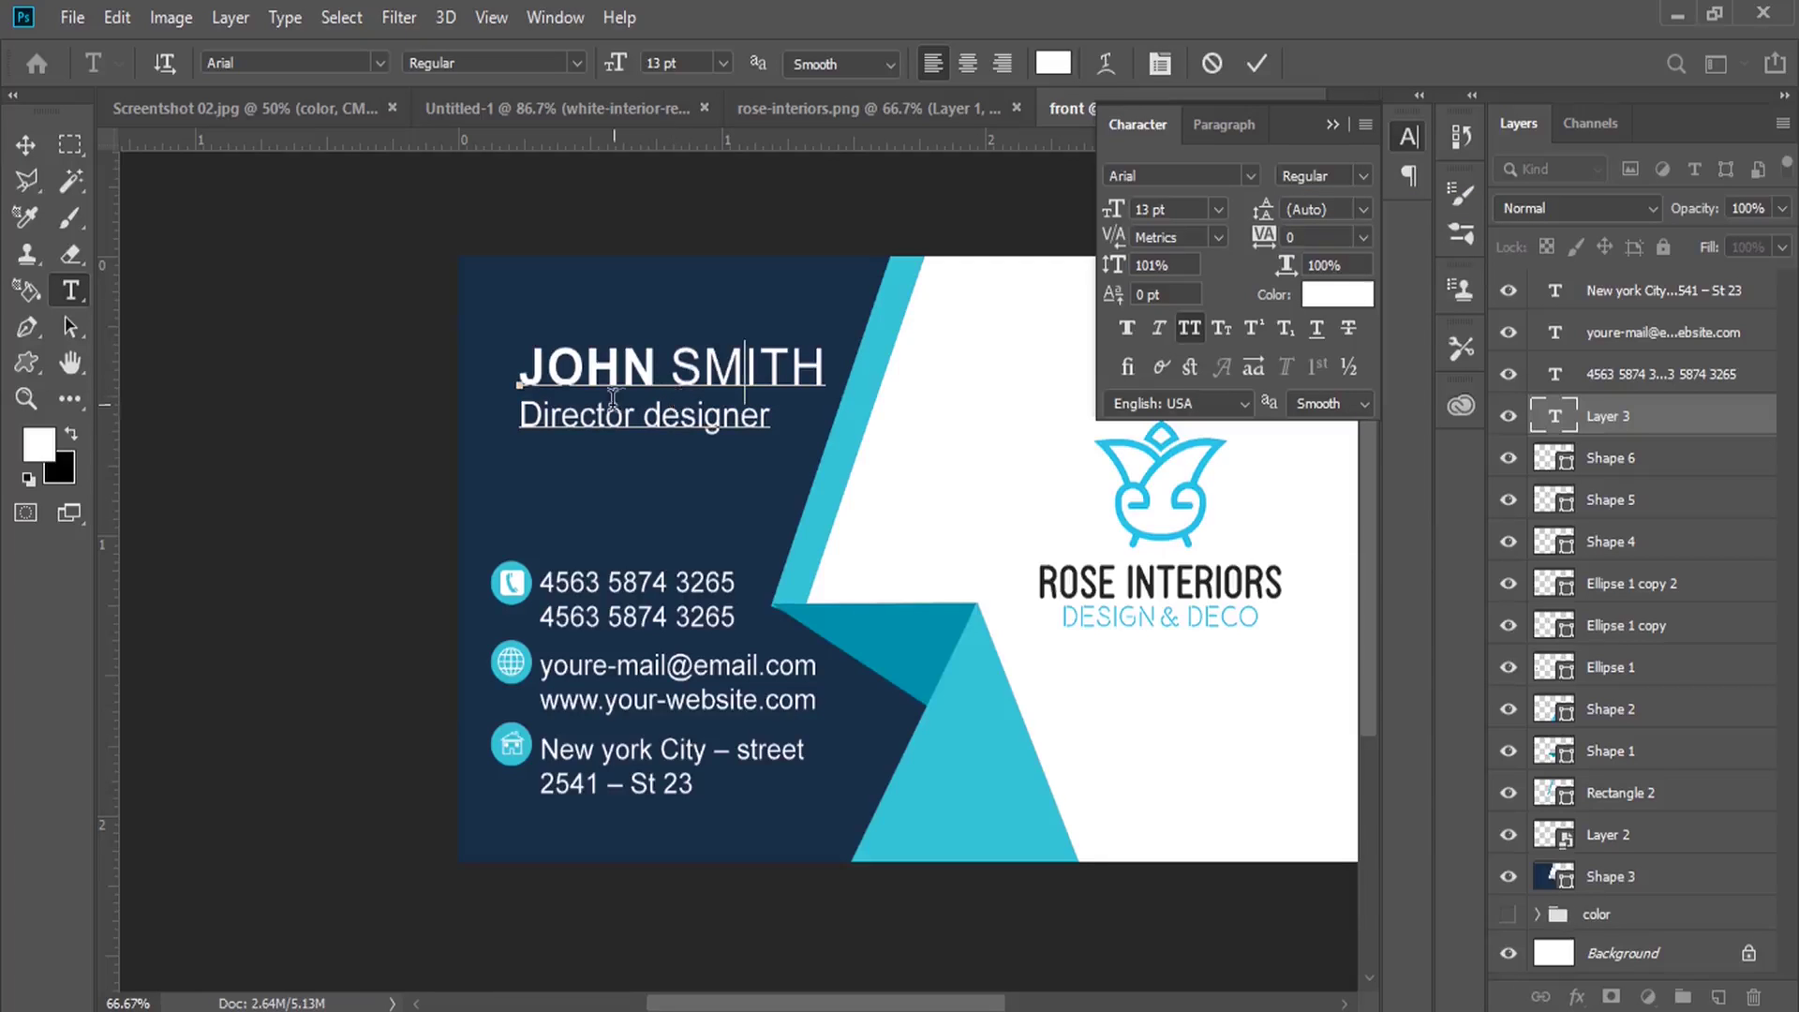
Colour the first name cyan #34c2d7, commit the text, and nudge the block down
left_click_drag(665, 368, 518, 368)
key("ctrl+shift+b")
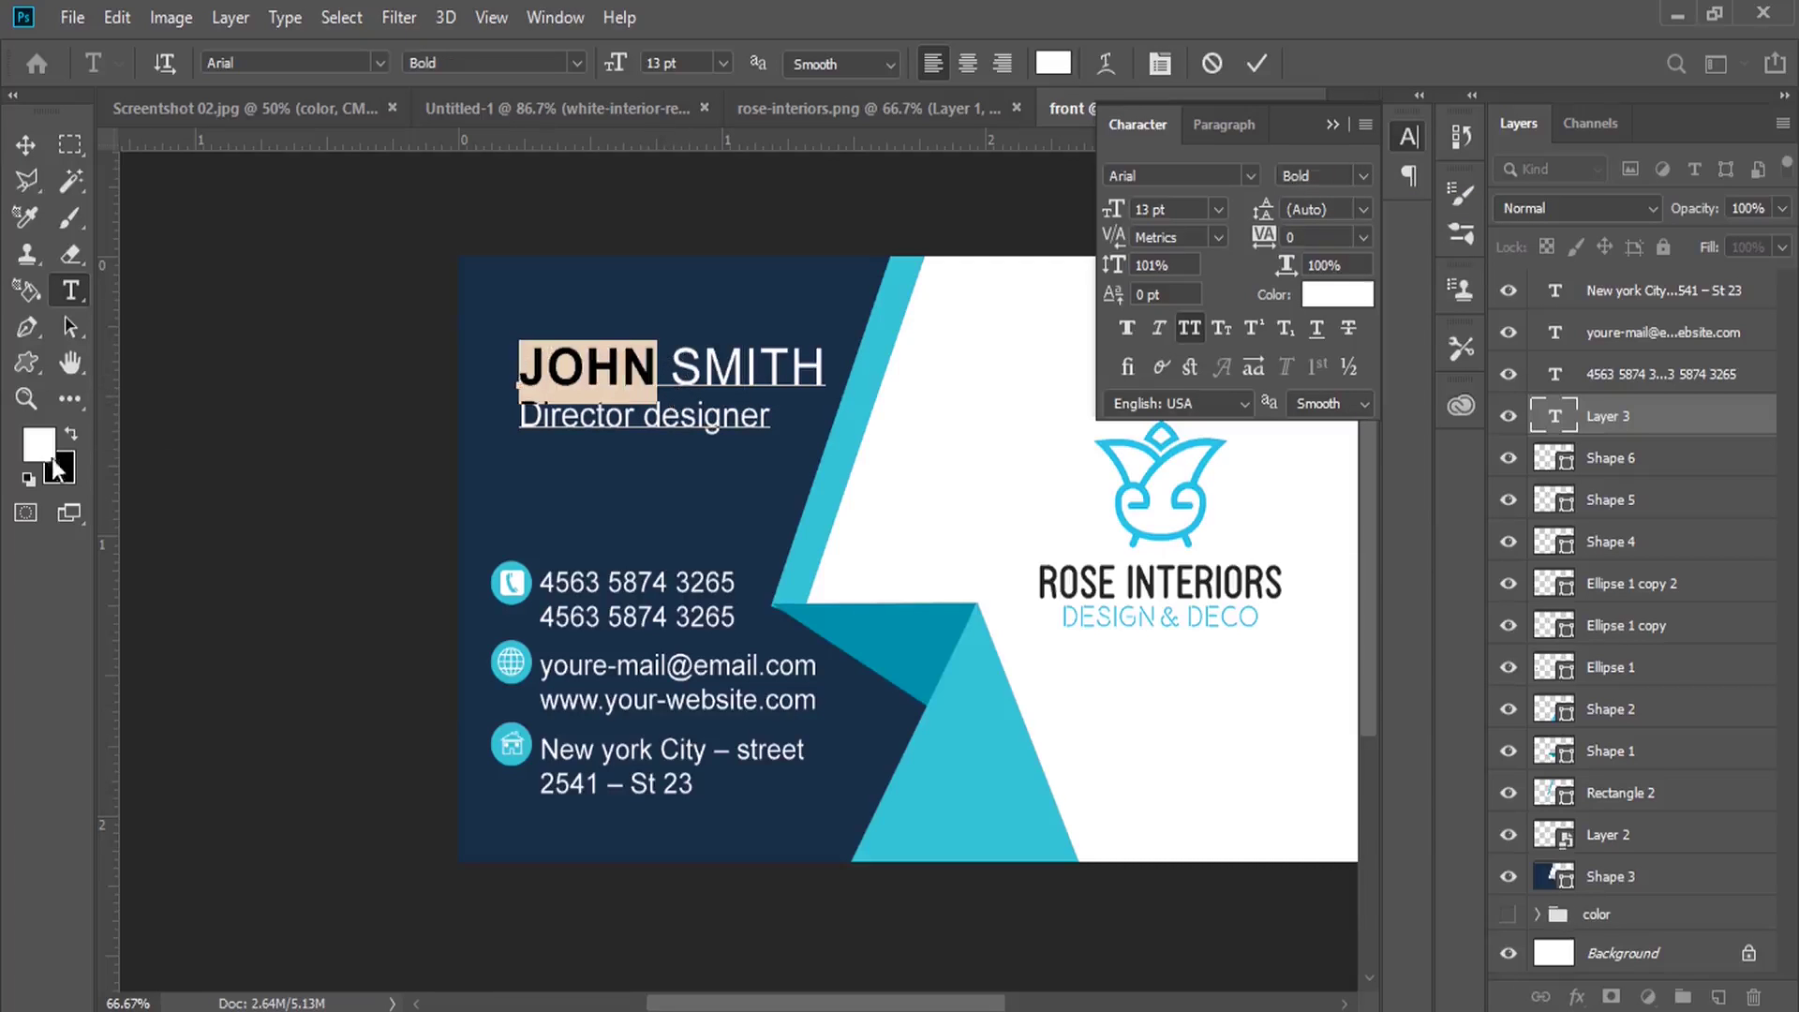
left_click(49, 451)
left_click(836, 468)
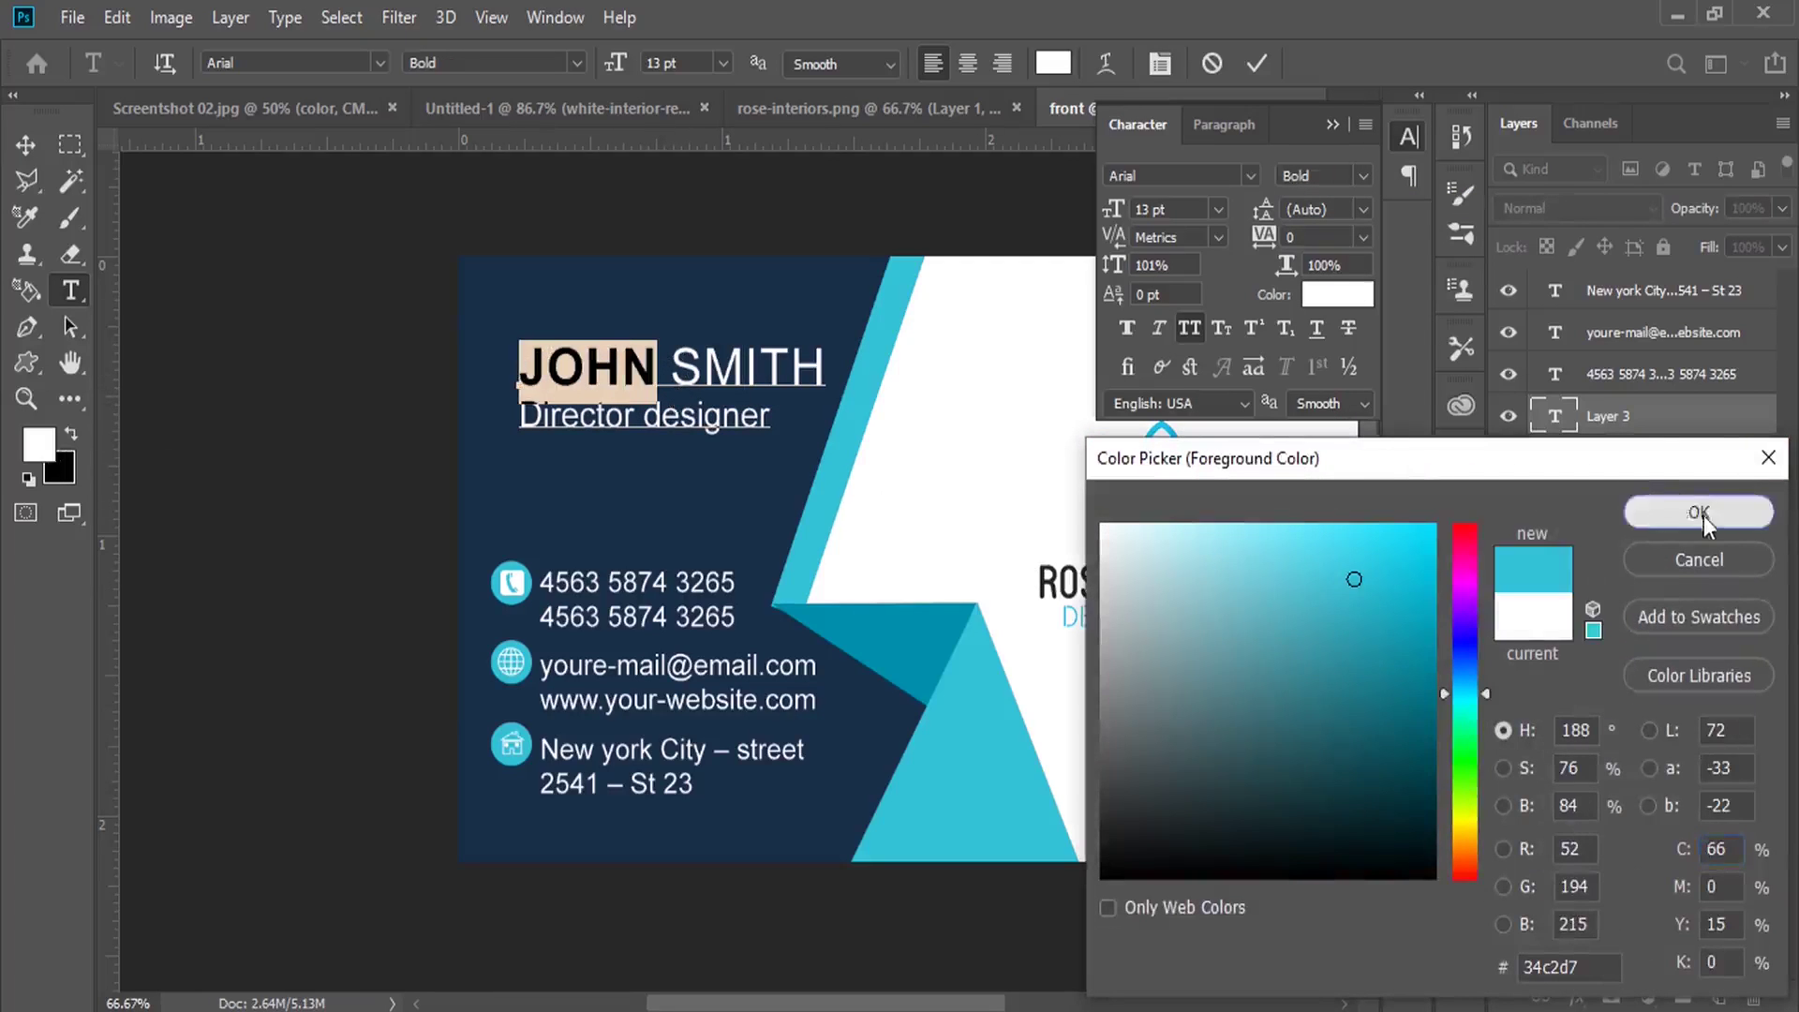
left_click(1697, 512)
left_click(1332, 124)
left_click(25, 144)
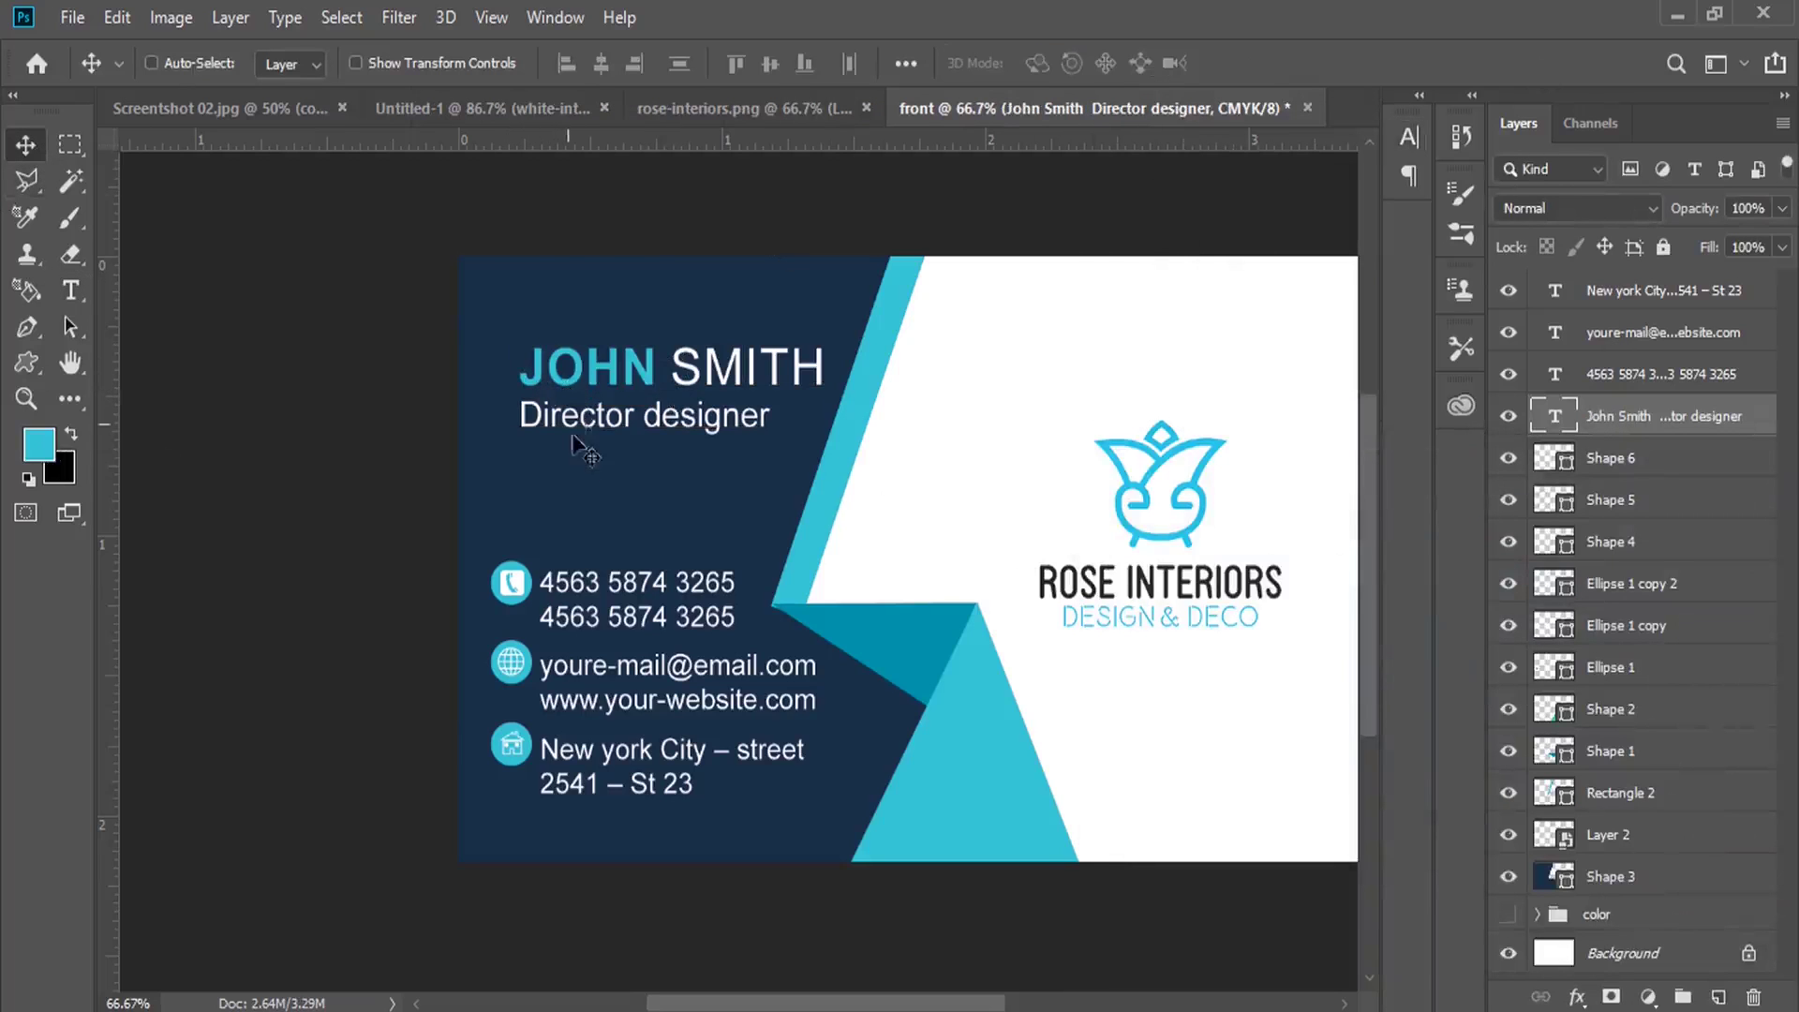
left_click_drag(697, 440, 697, 447)
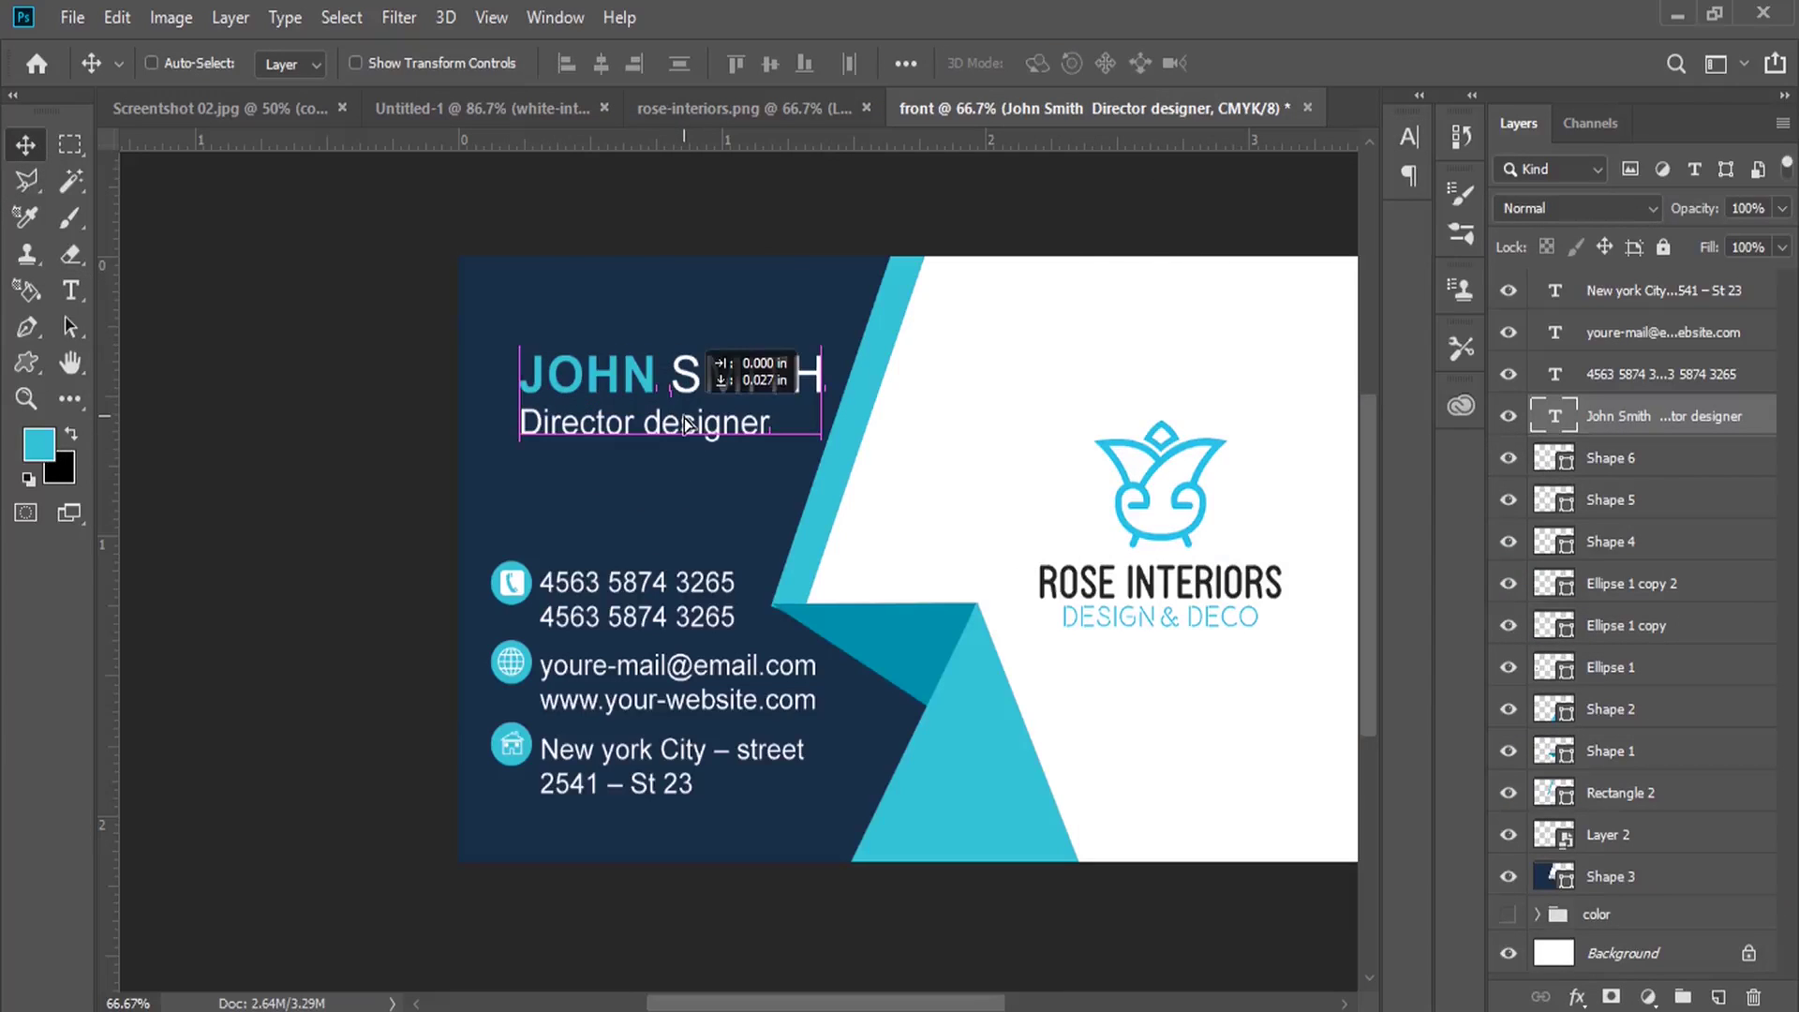
Draw a 191×5 px white rectangle divider under 'Director designer'
left_click(27, 362)
left_click(37, 373)
left_click(123, 363)
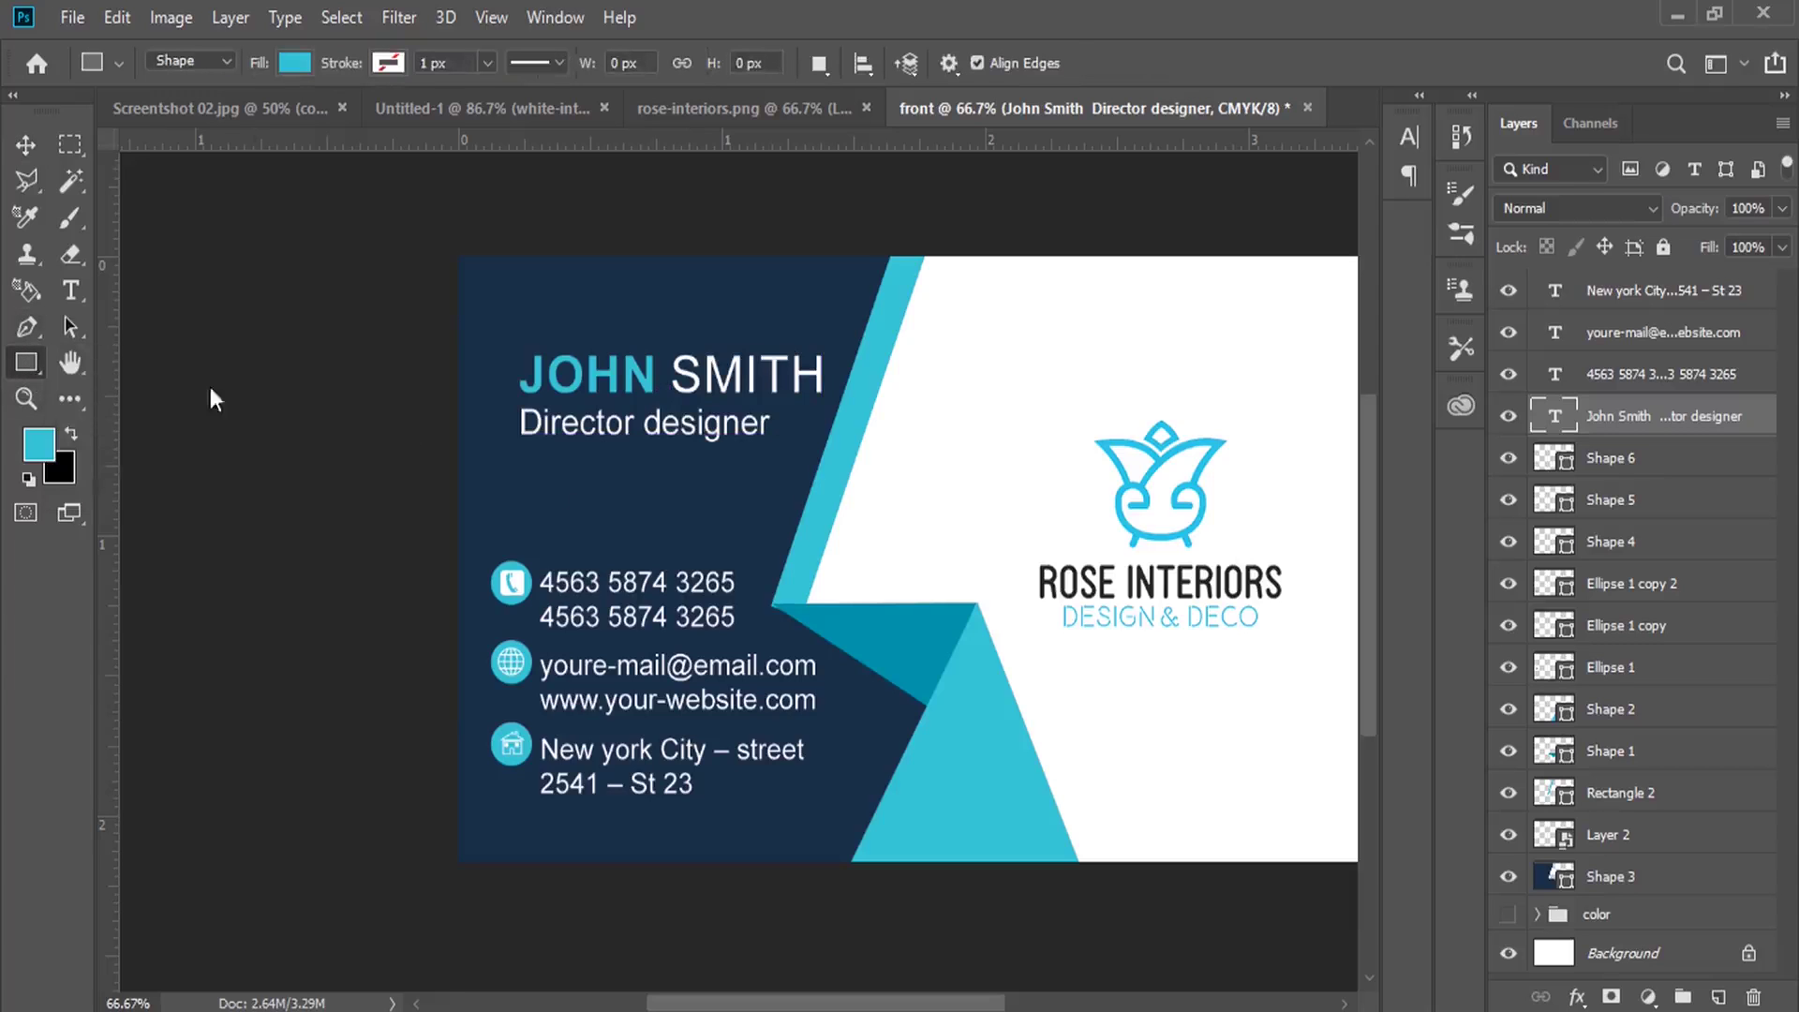
left_click_drag(521, 489, 690, 493)
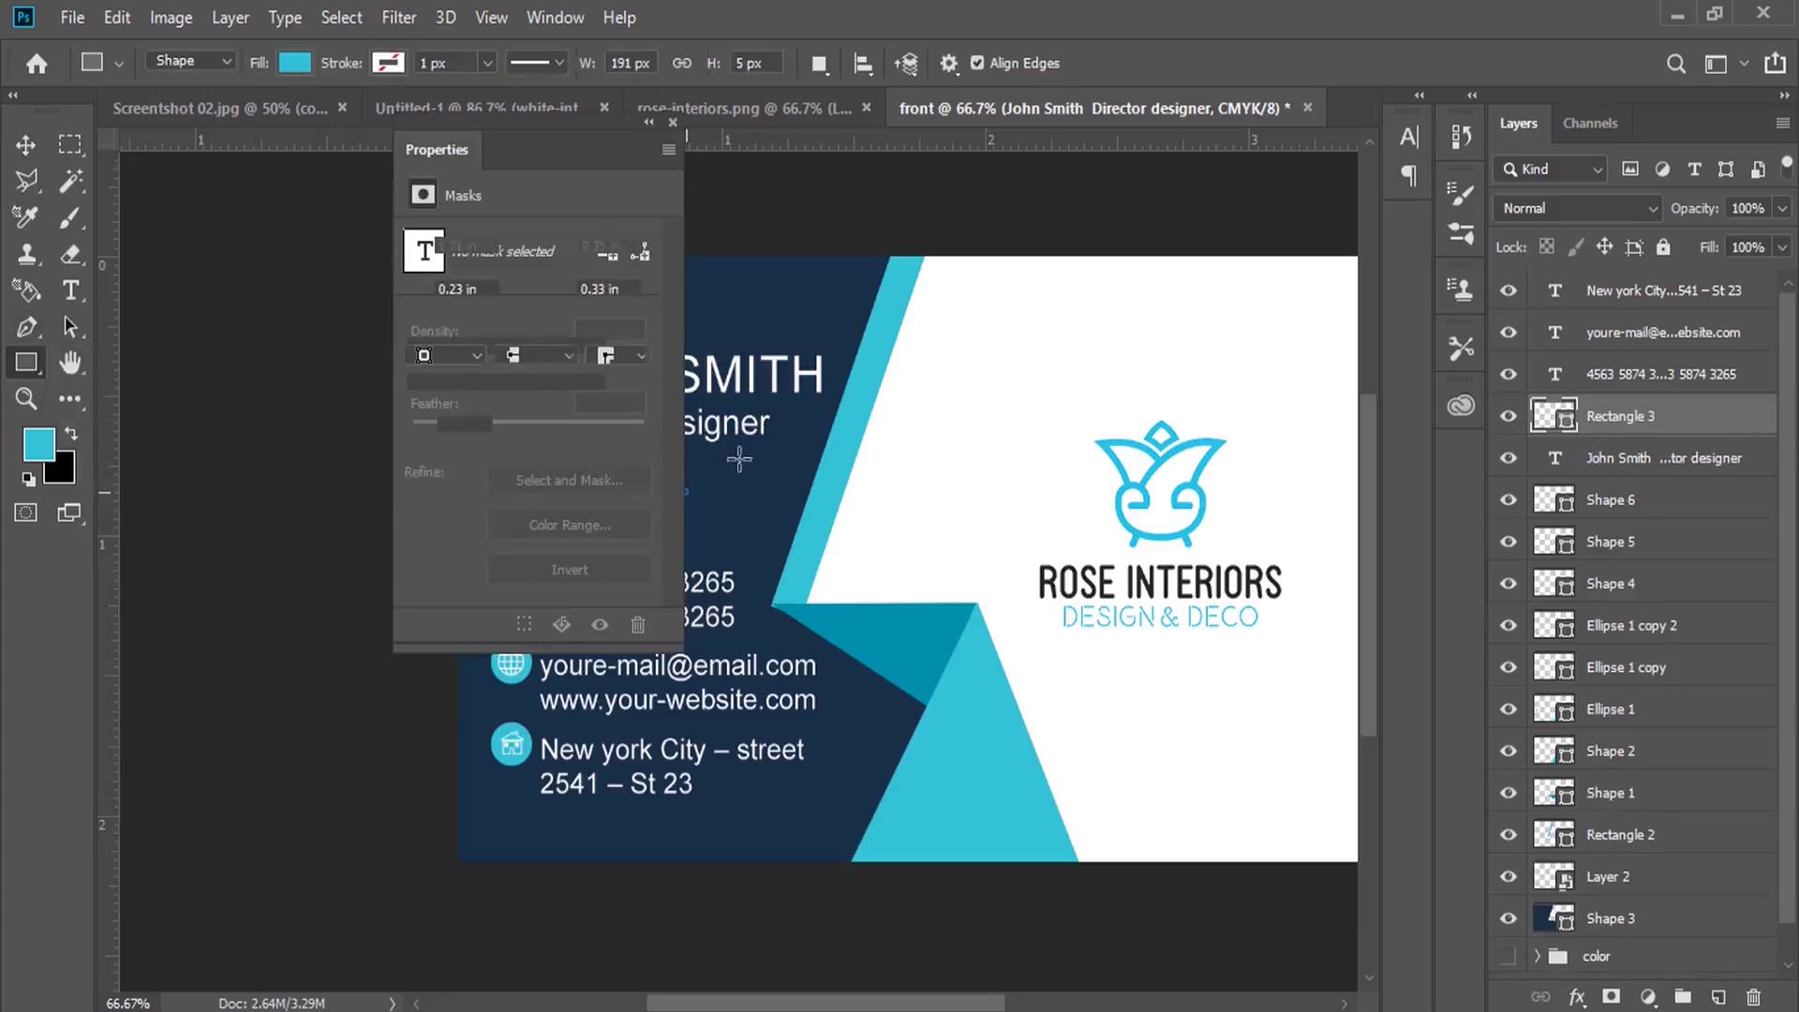
left_click(672, 123)
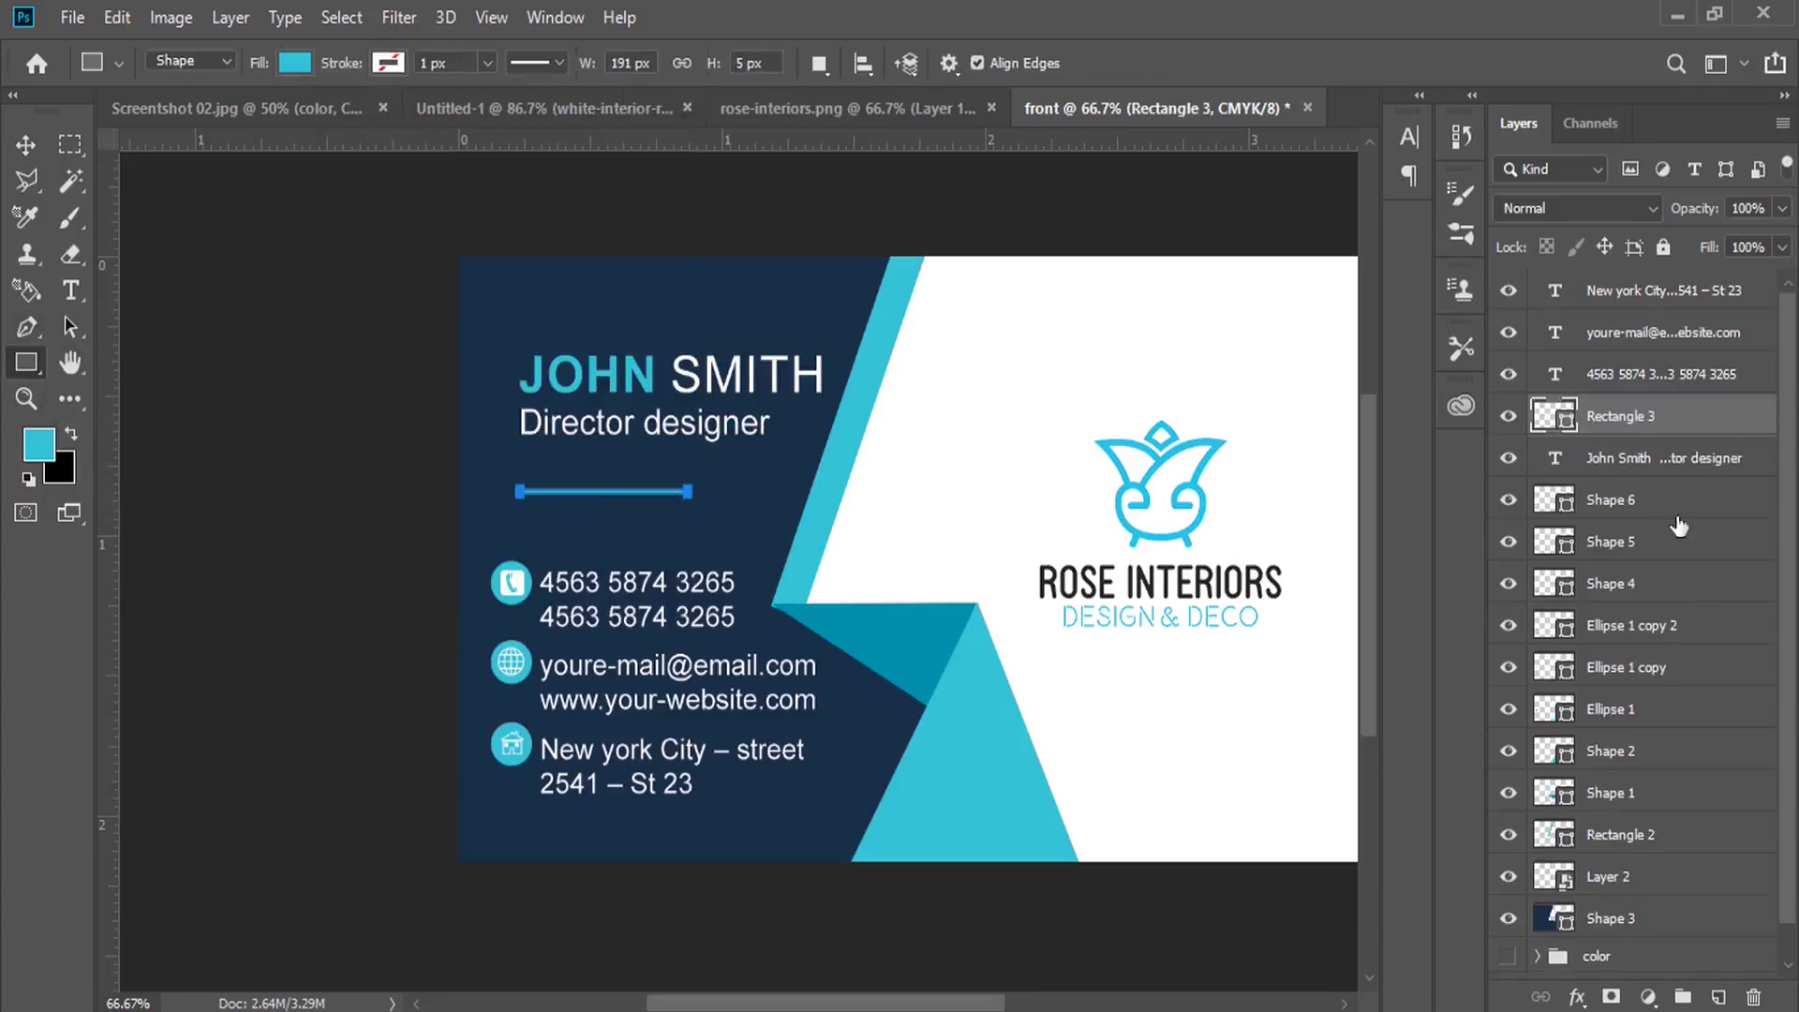
double_click(1553, 415)
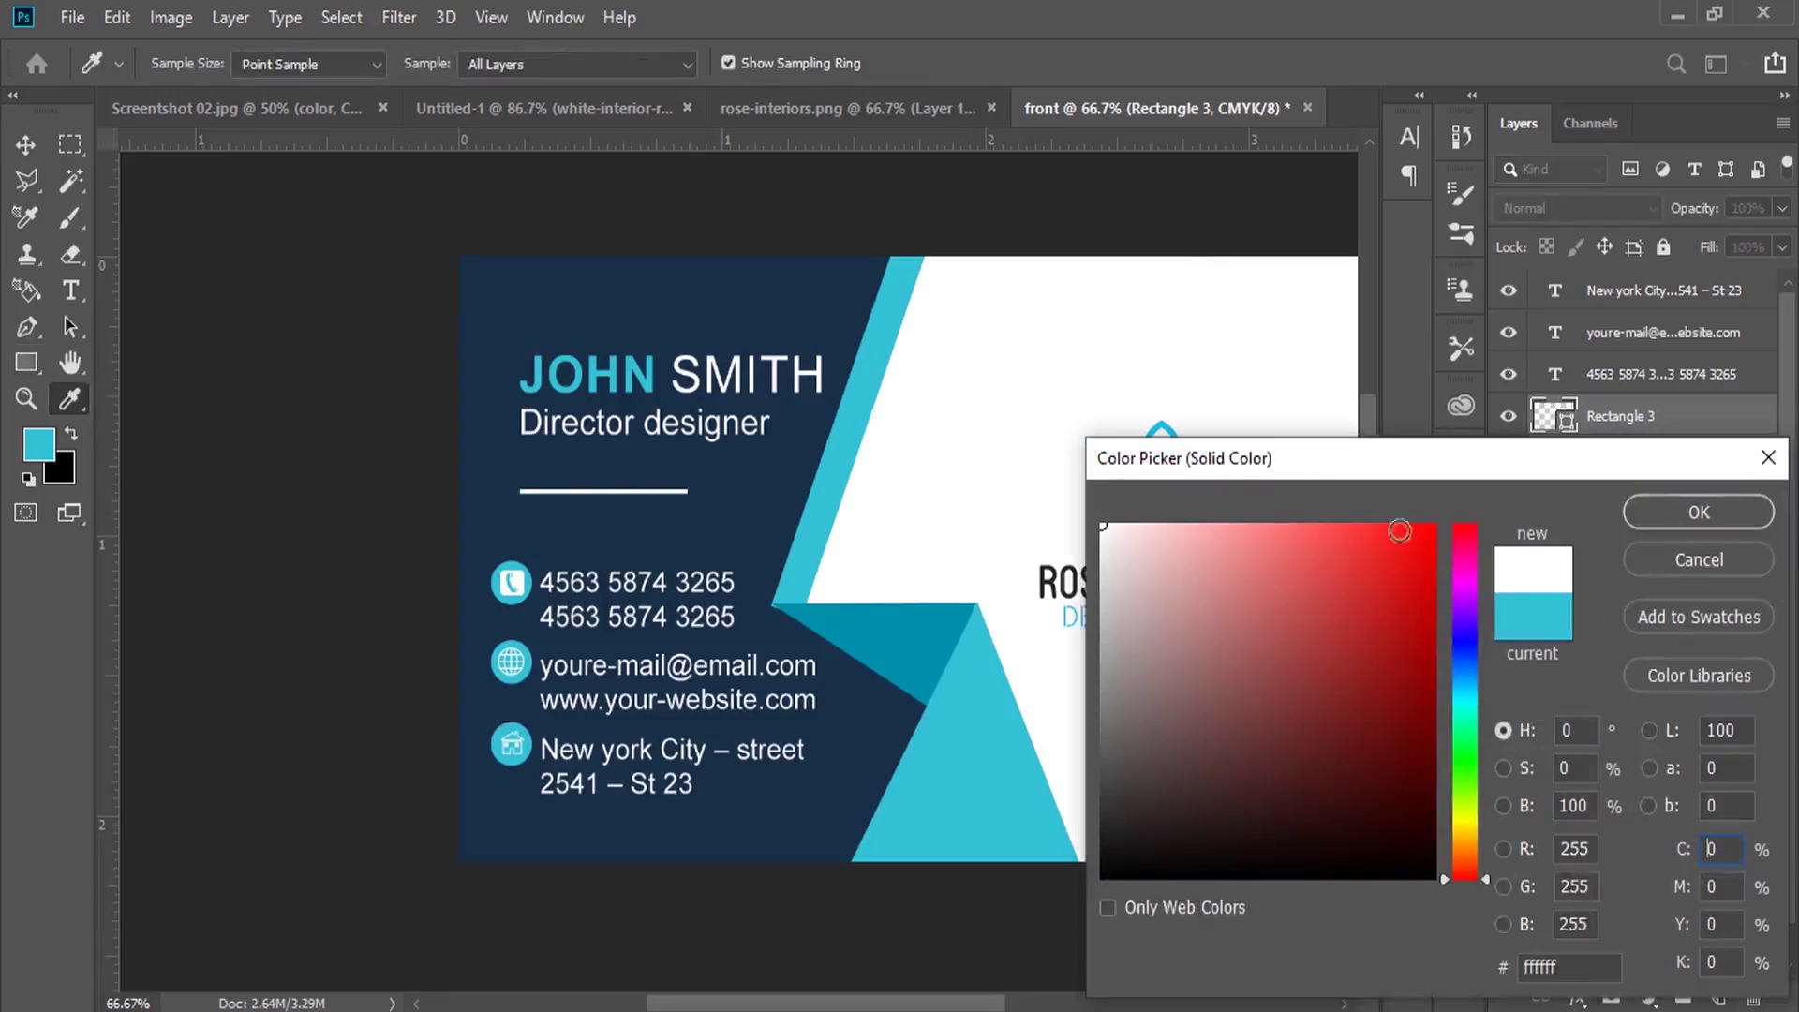
left_click(1699, 512)
key("z")
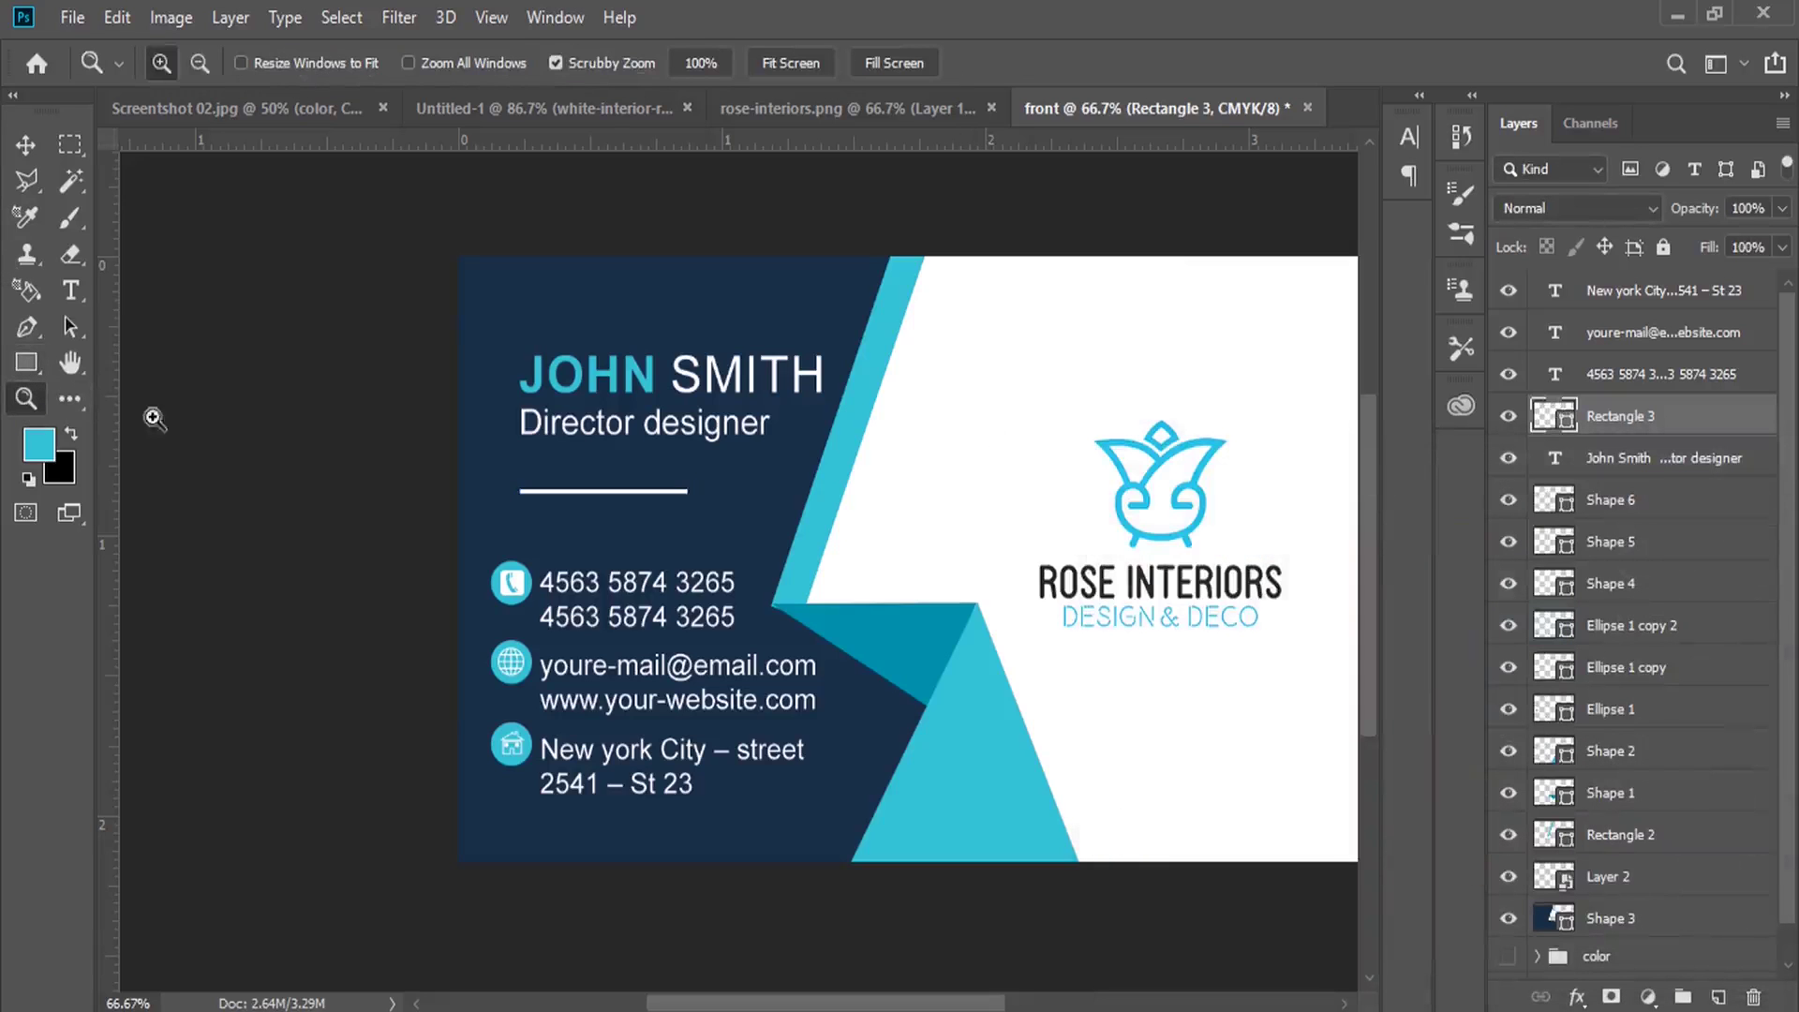
left_click(728, 408, "alt")
left_click(581, 110)
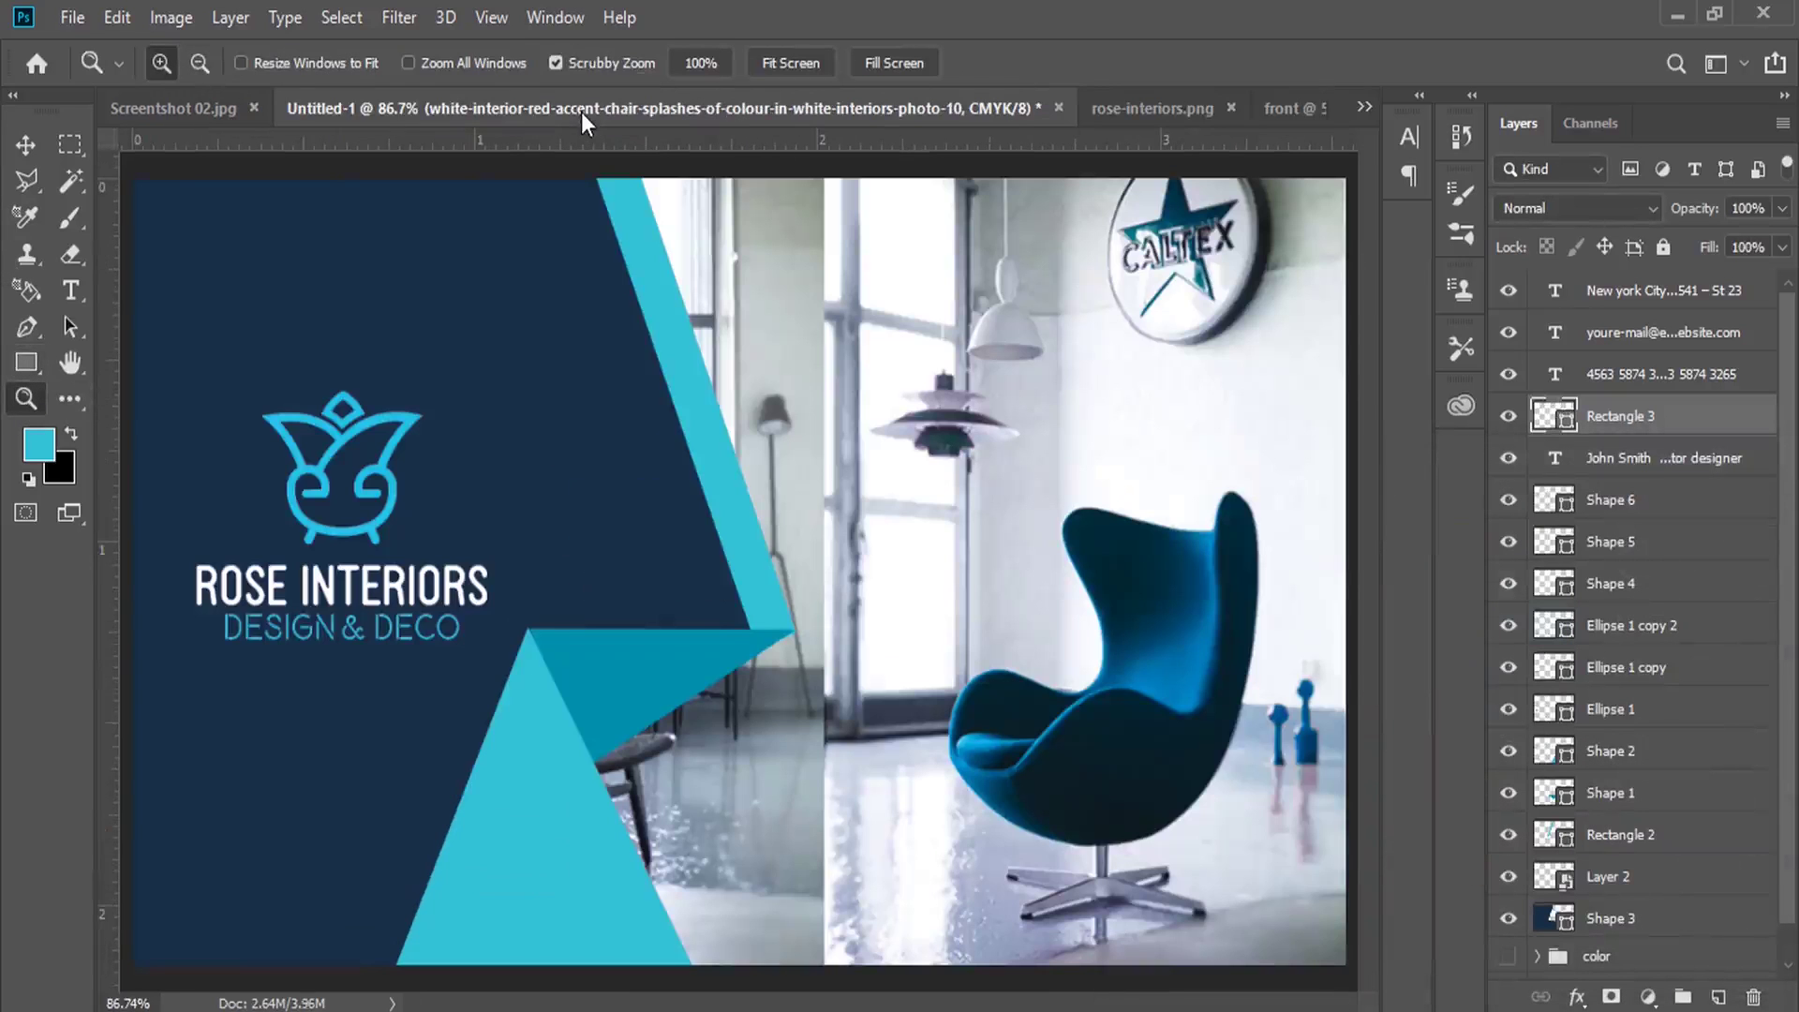
left_click(471, 550, "alt")
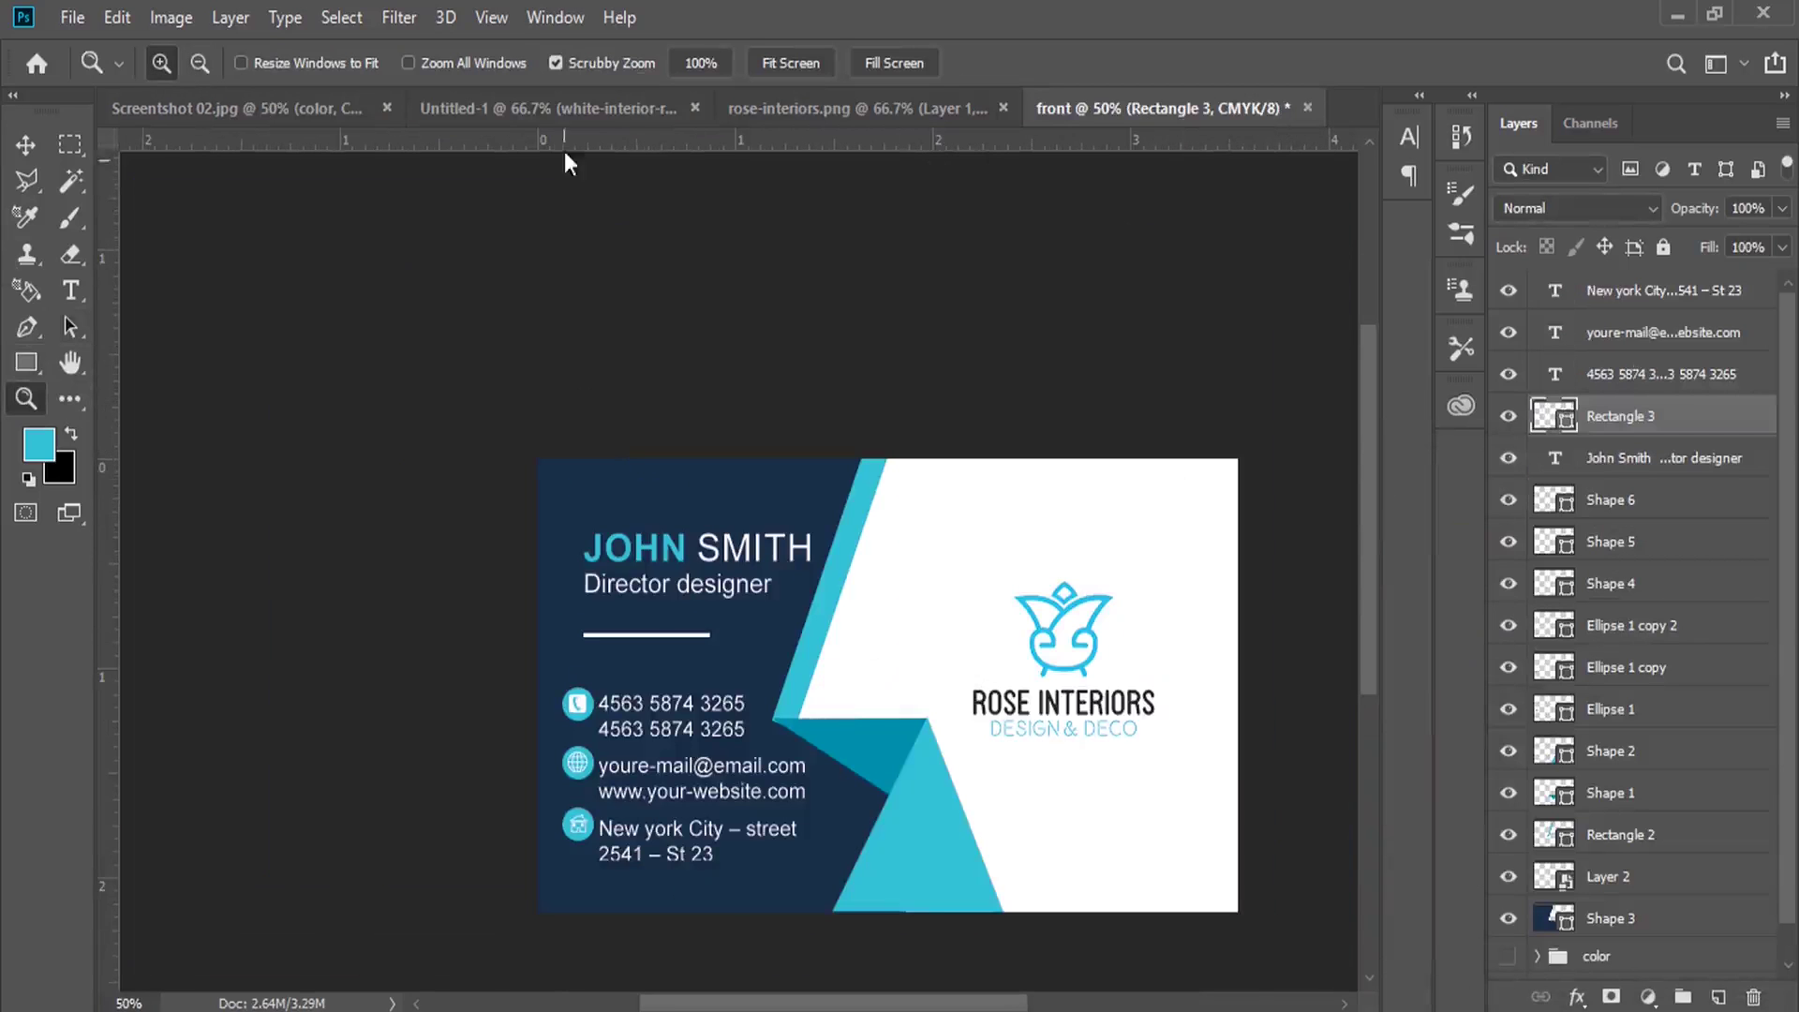
left_click(488, 16)
left_click(524, 328)
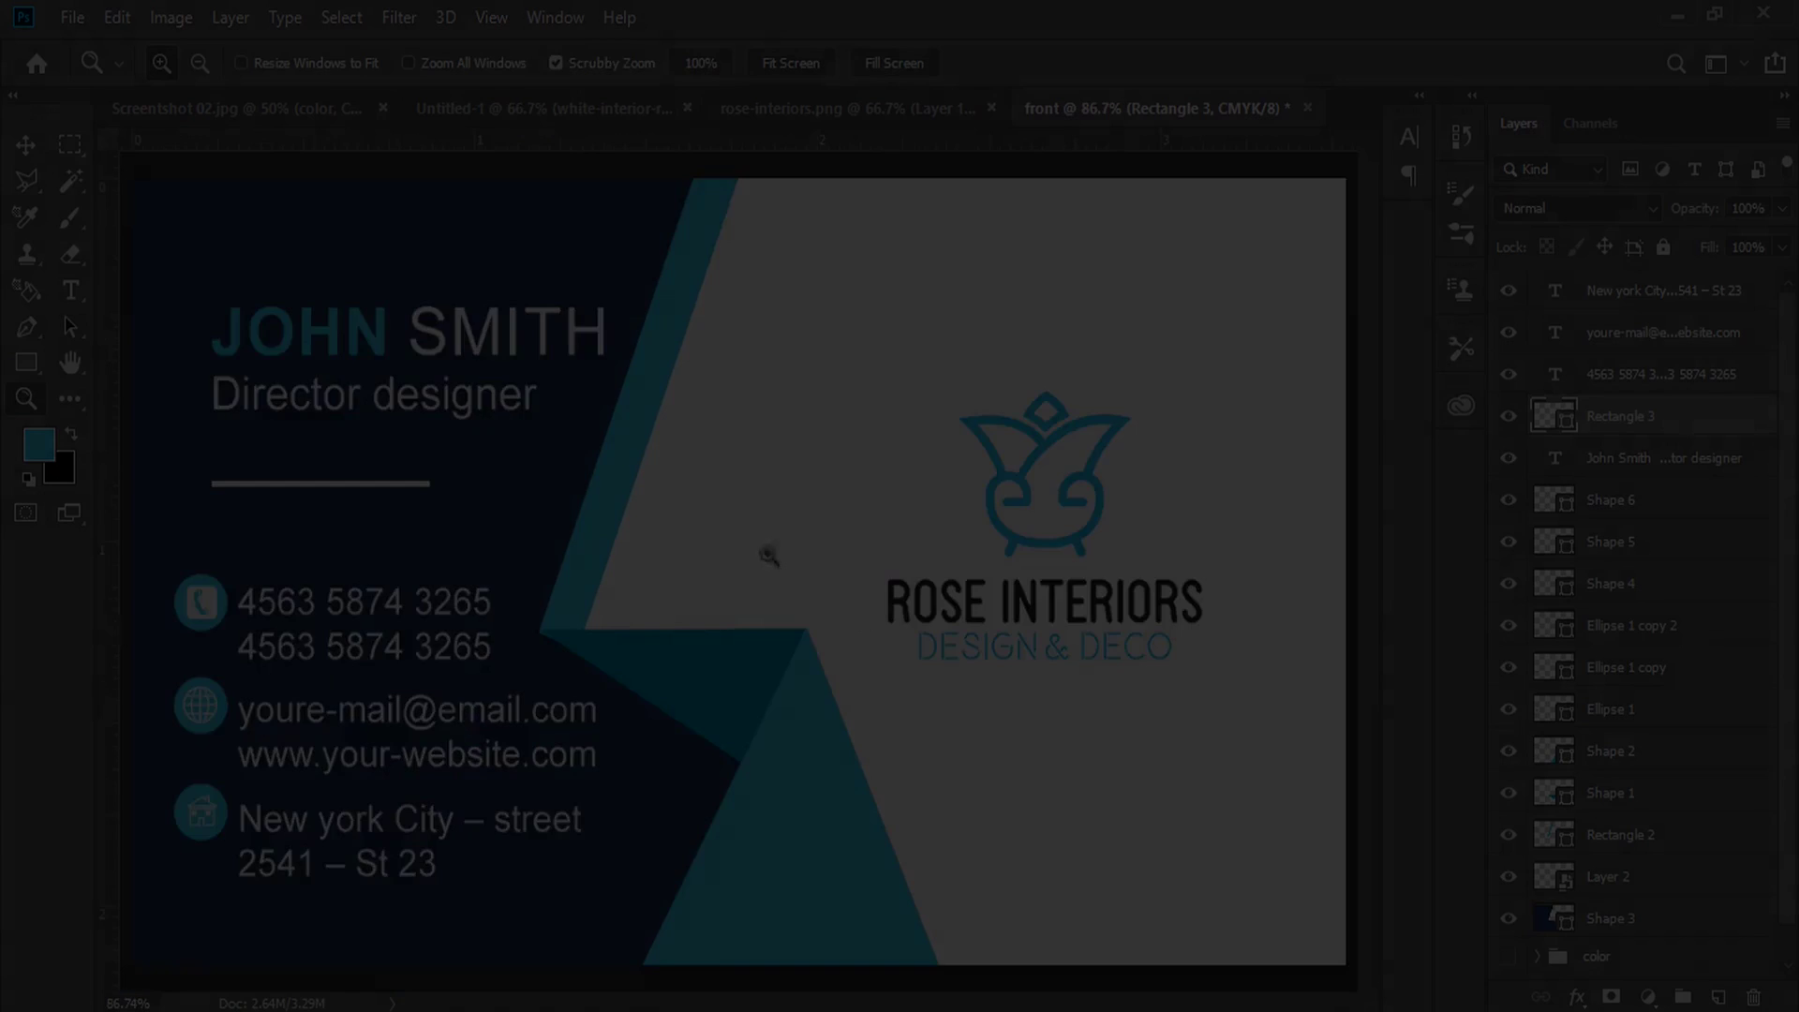